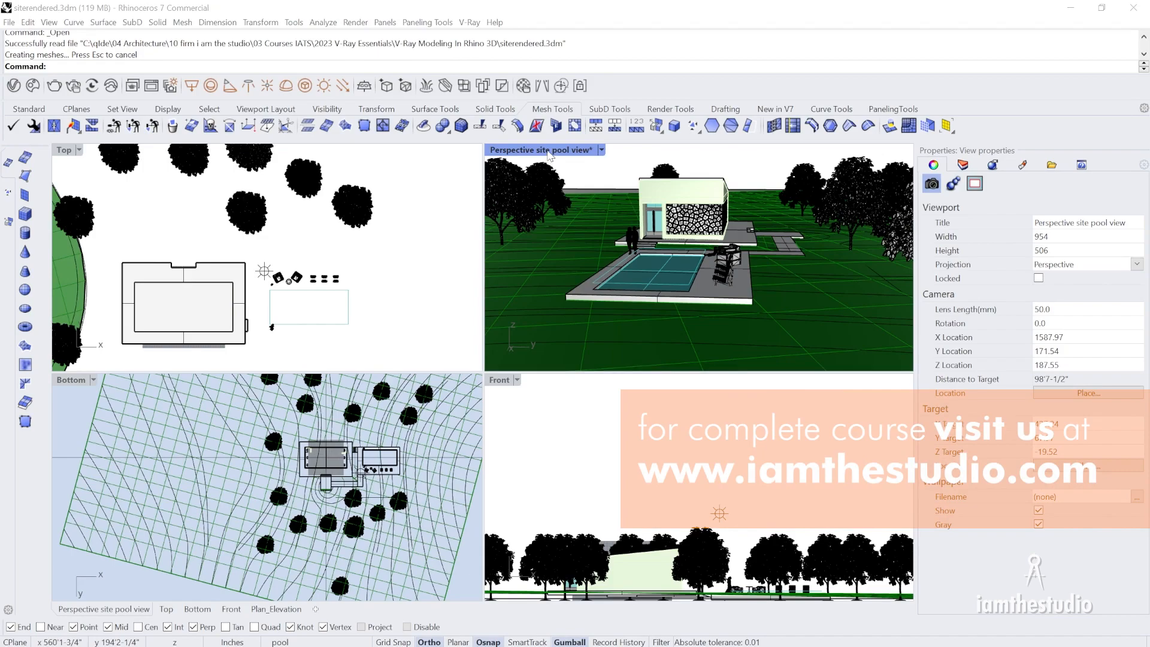
Maximize the Perspective site pool view and frame the house and pool from a lower, closer angle.
double_click(548, 151)
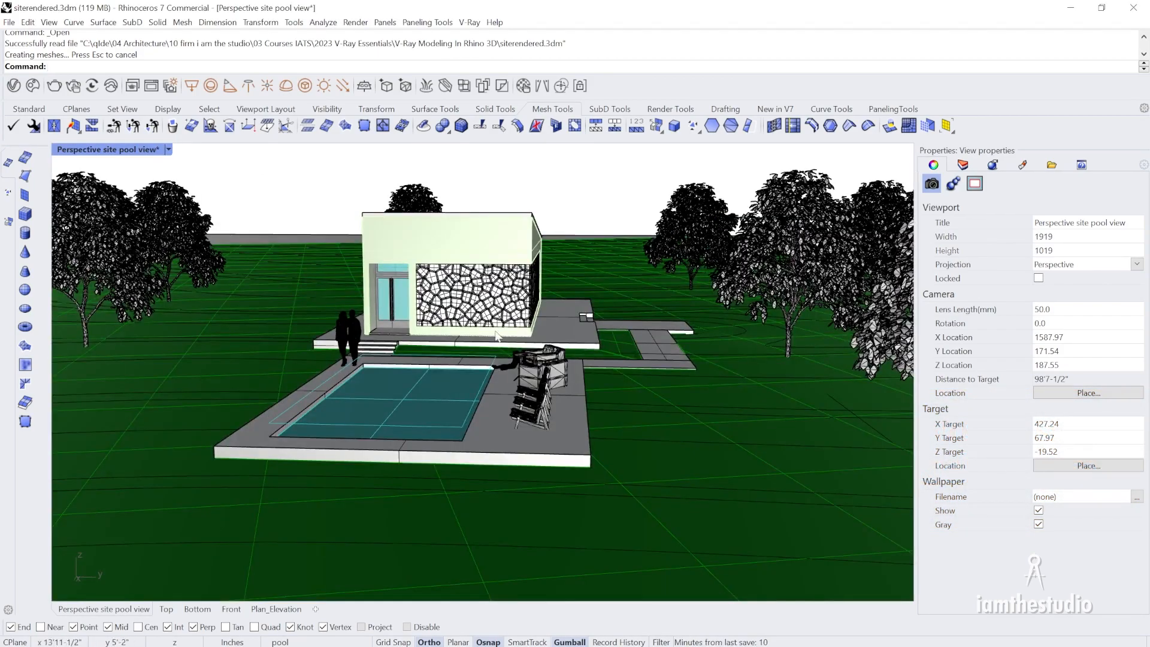
scroll(493, 331, up, 5)
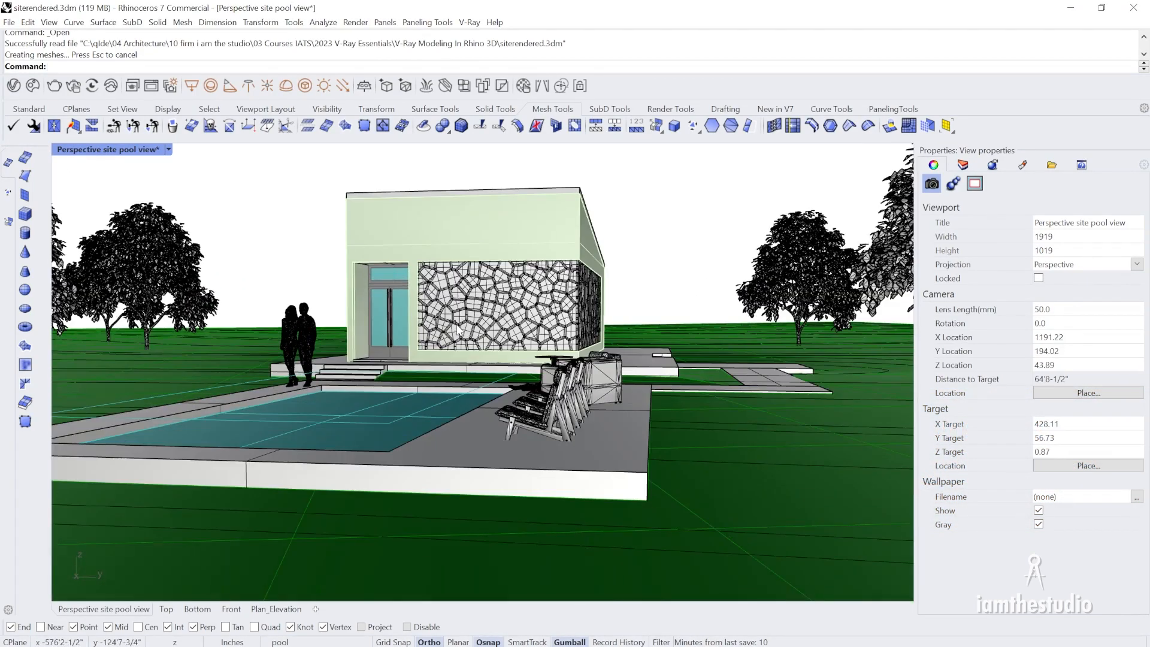
scroll(486, 330, down, 2)
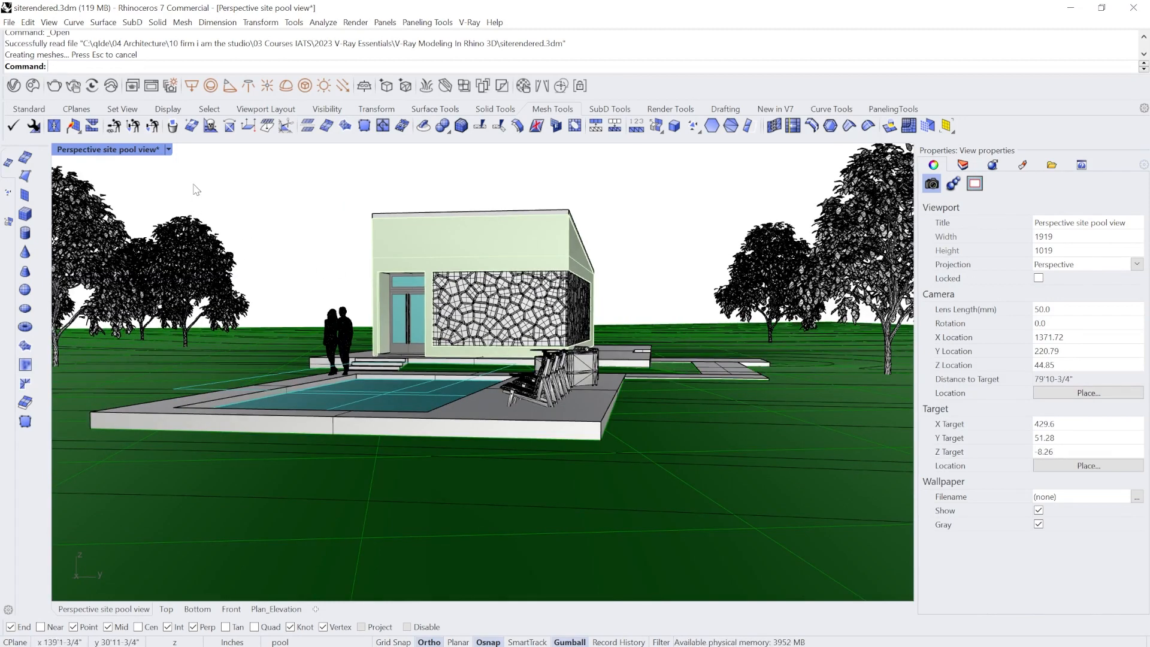
Save the current camera as a named view called "lowview" and lock the viewport.
click(168, 149)
mouse_move(246, 458)
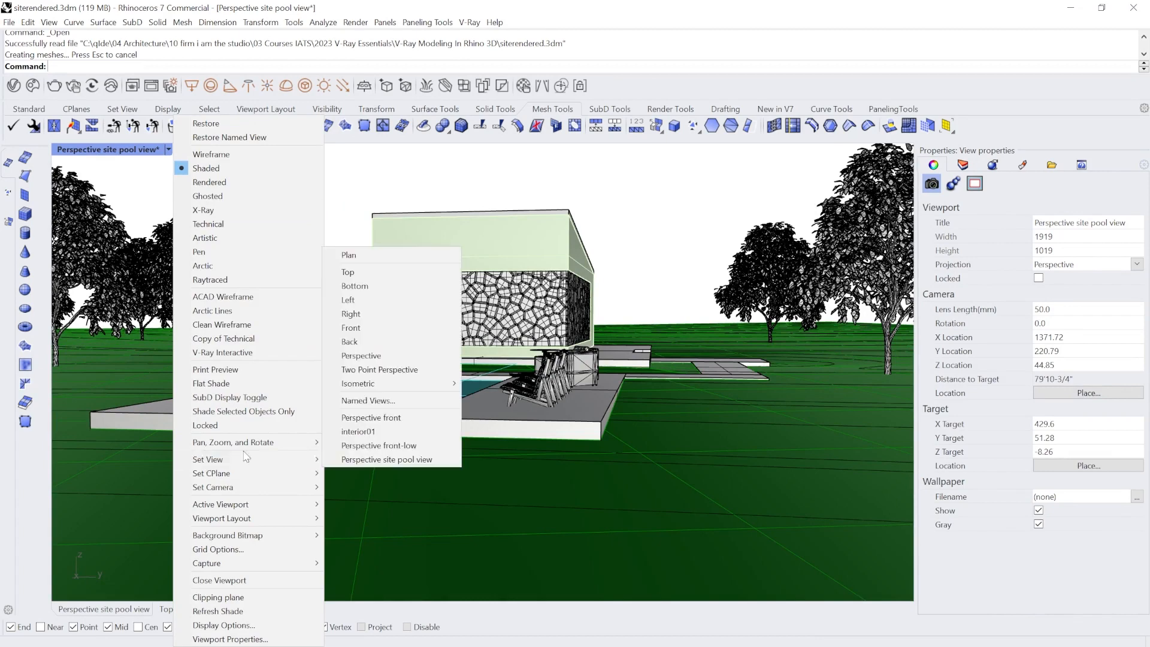
click(378, 402)
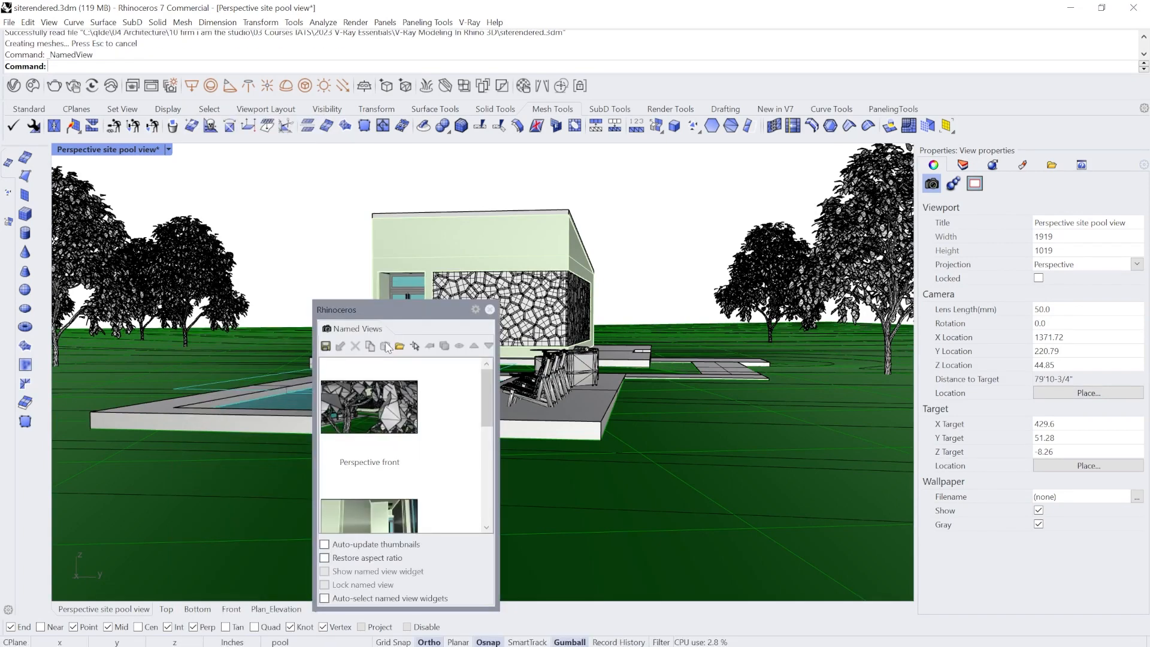
click(326, 346)
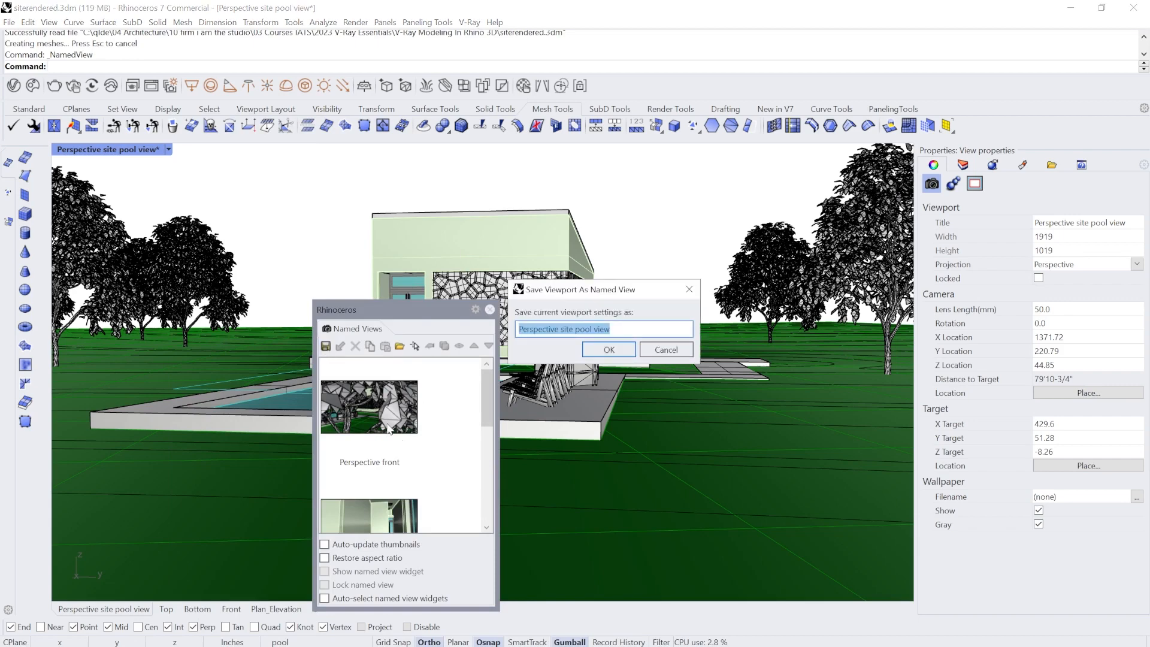
text(lowv)
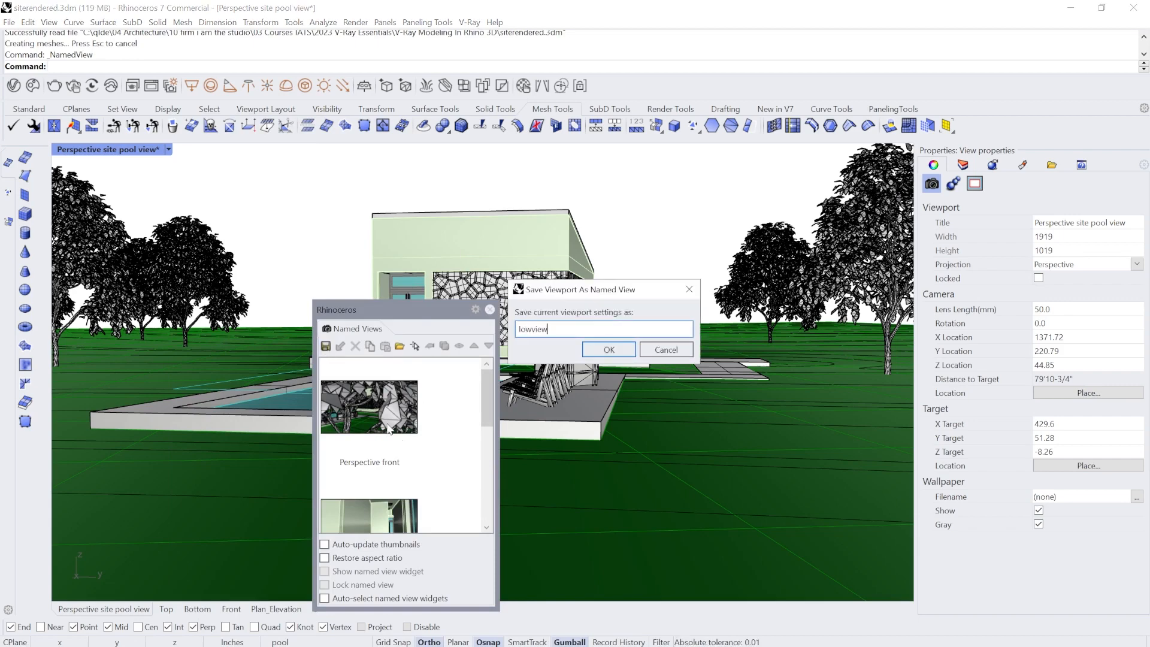
click(599, 350)
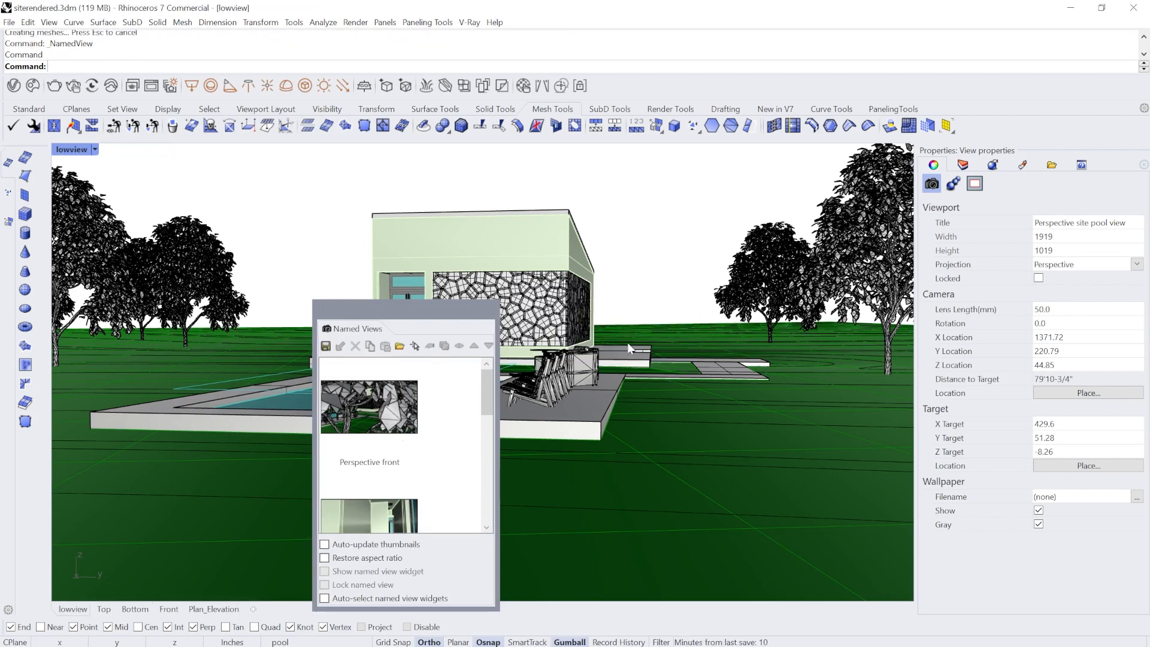
click(490, 309)
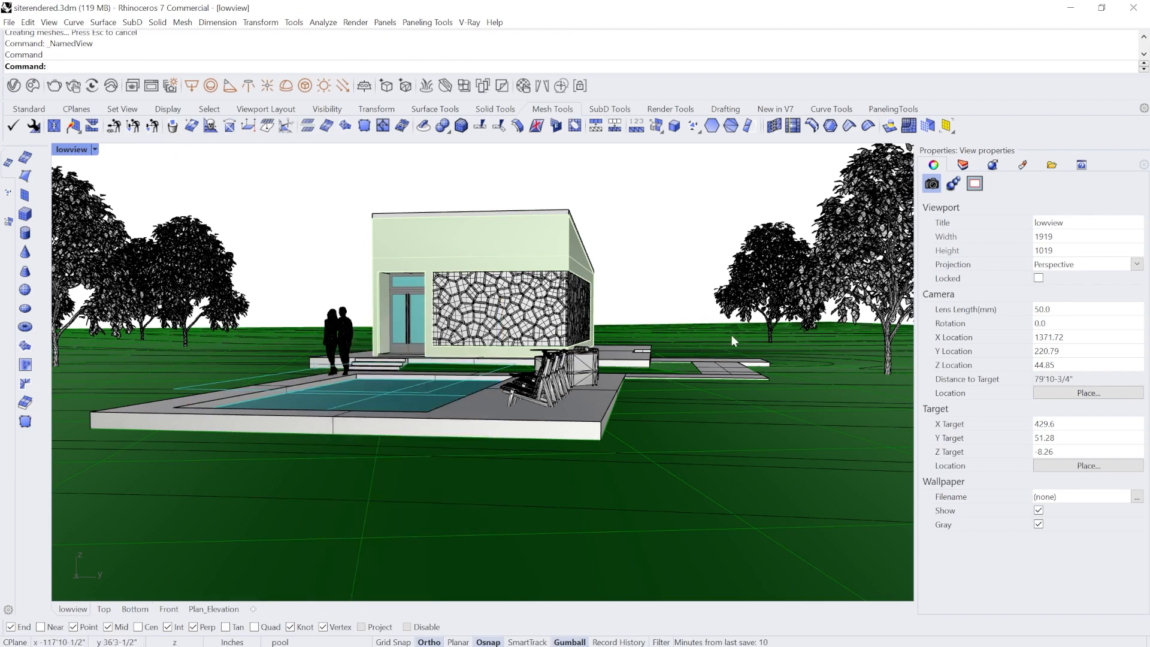
click(1038, 279)
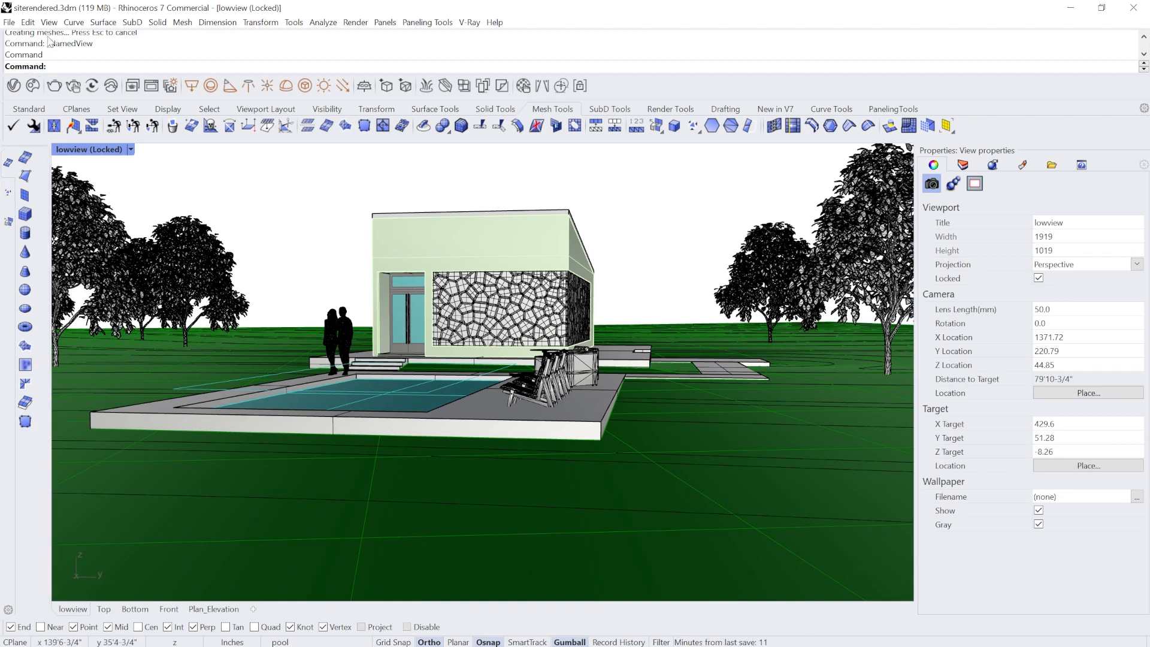
Run a V-Ray production render of the lowview camera and check the image up close.
click(54, 86)
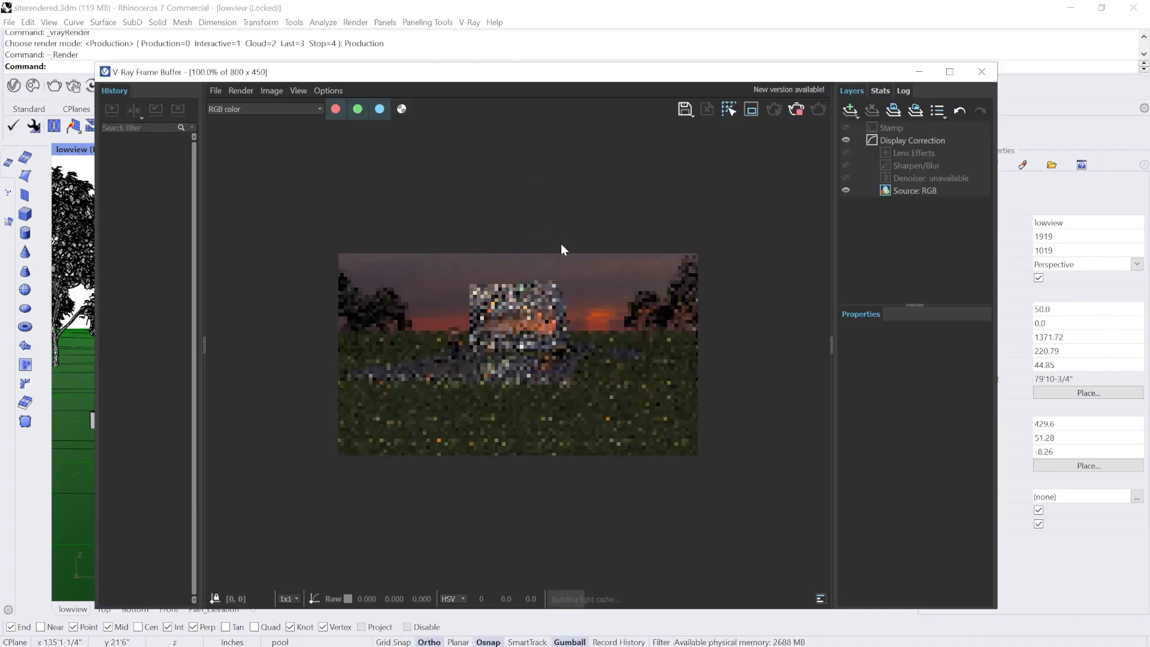
scroll(468, 321, up, 1)
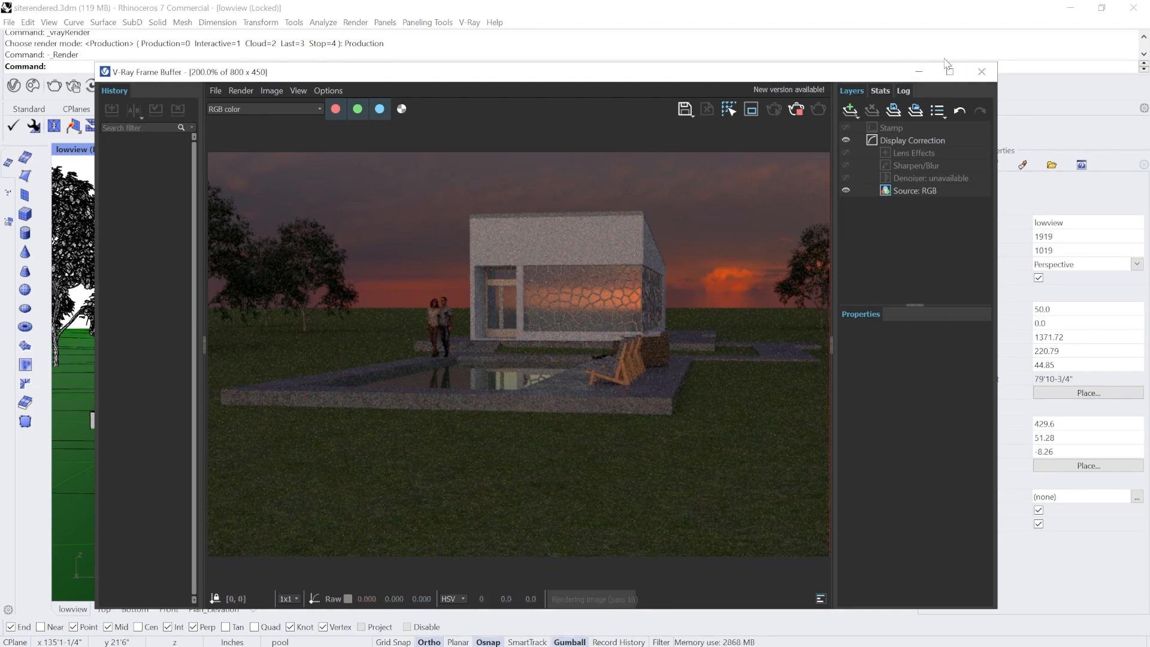
click(980, 72)
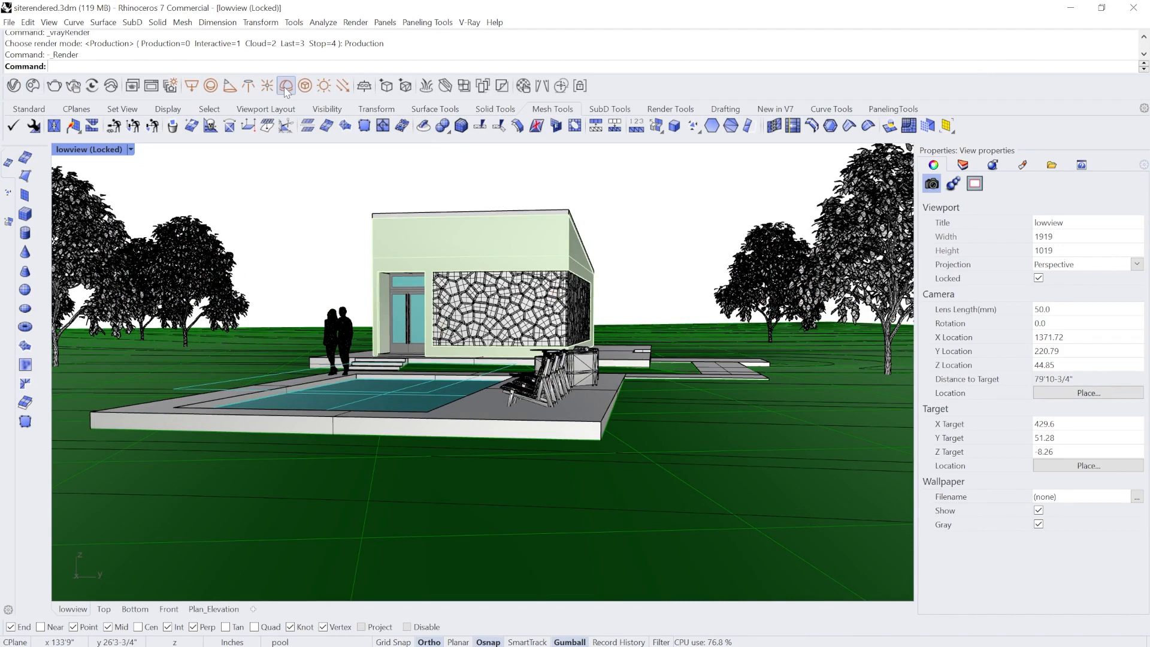
Review the sun position, date and time in the Sun Angle Calculator without changing them.
click(324, 87)
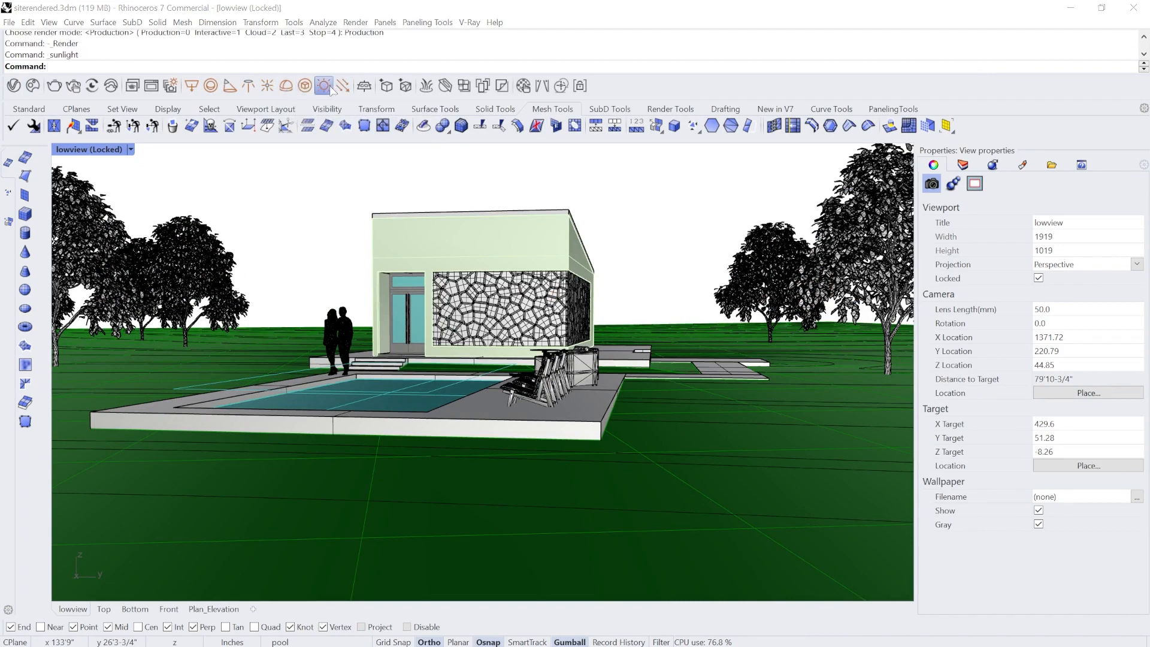
scroll(338, 375, down, 3)
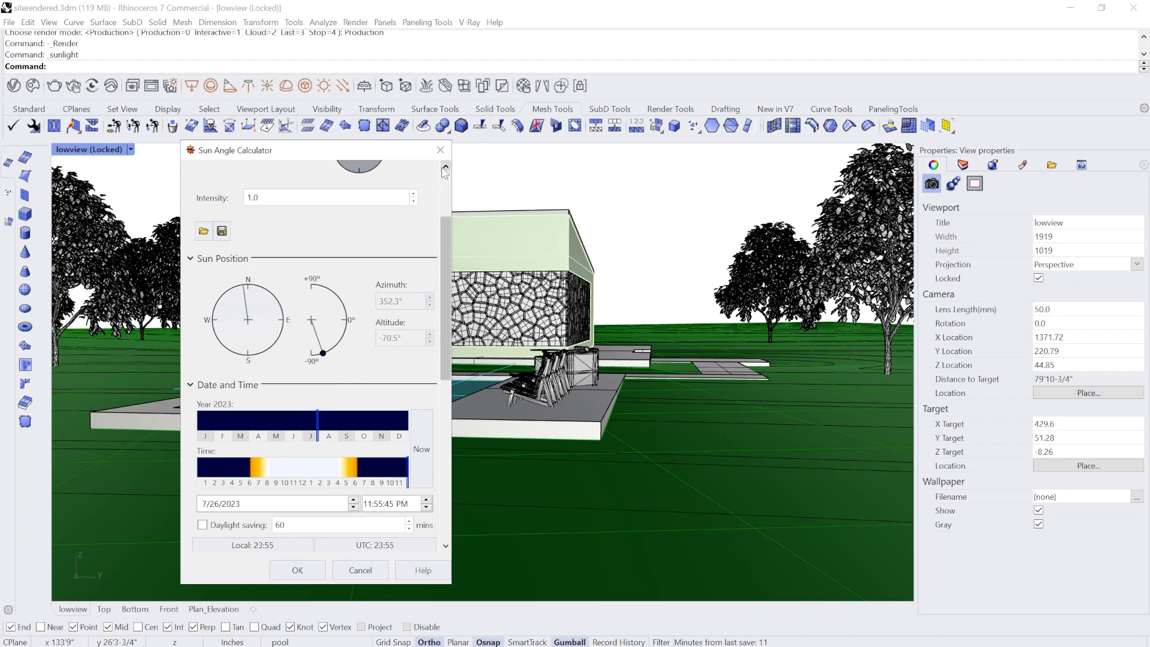
click(440, 150)
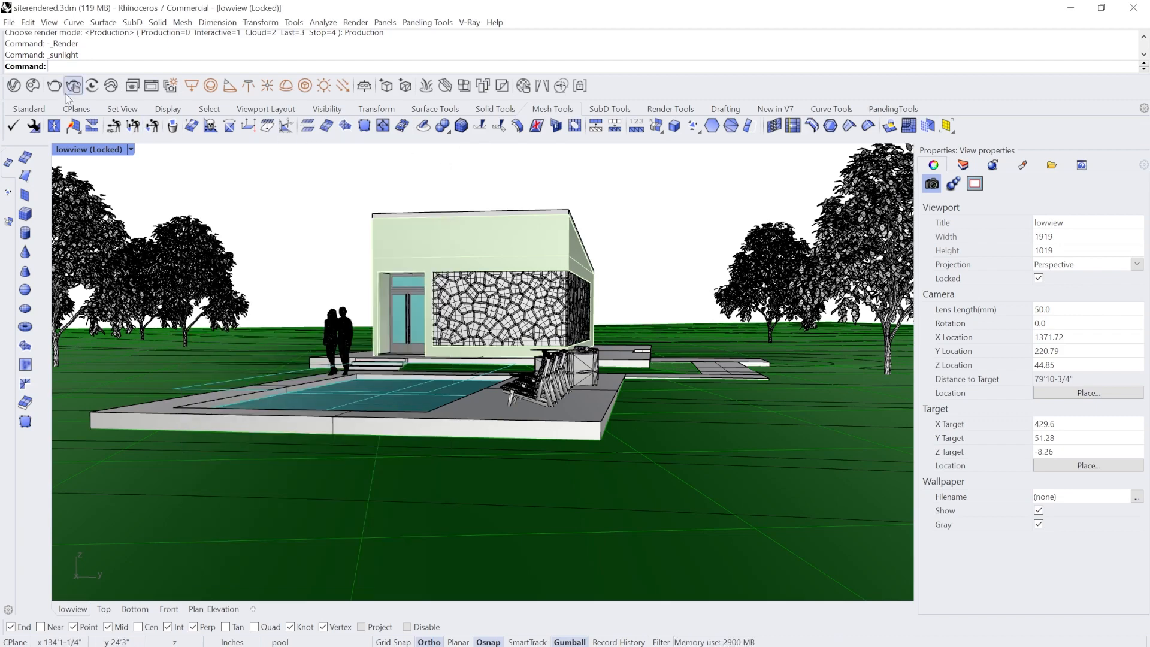
Inspect the bitmap file used as the environment background in the V-Ray render settings.
click(14, 86)
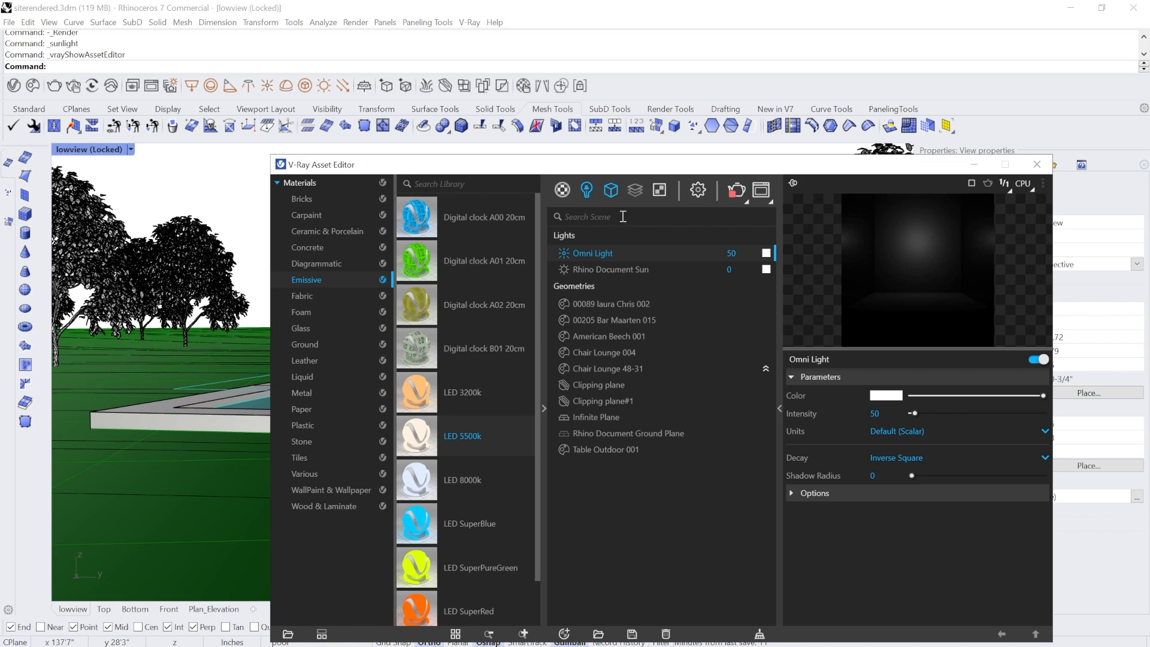
click(694, 192)
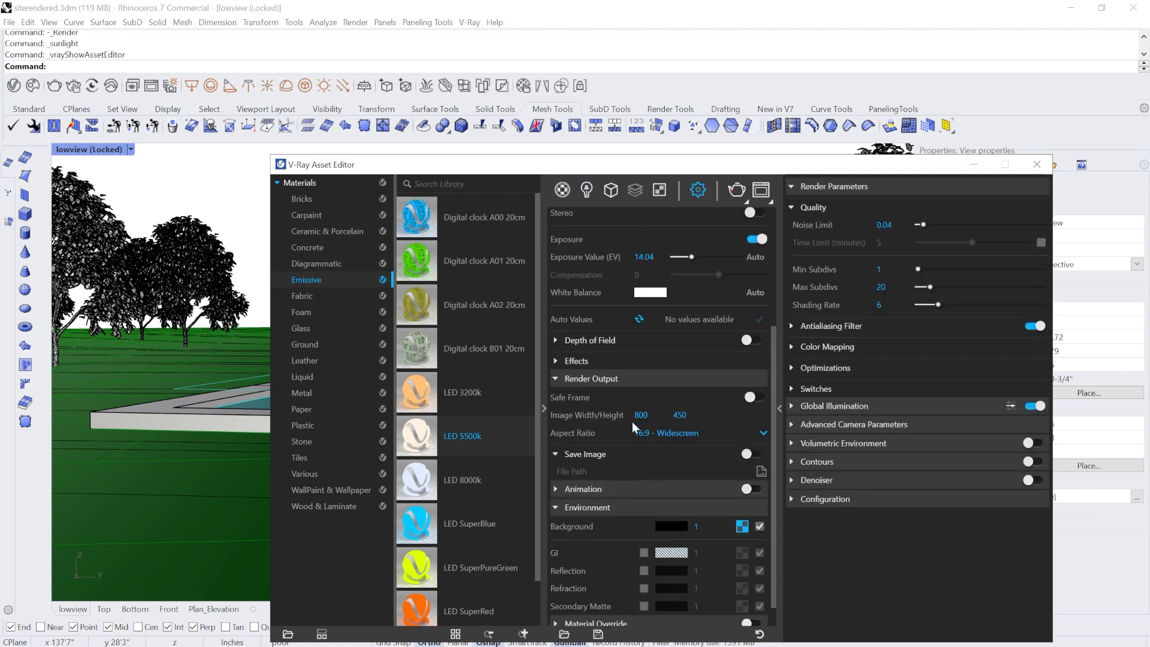
click(742, 527)
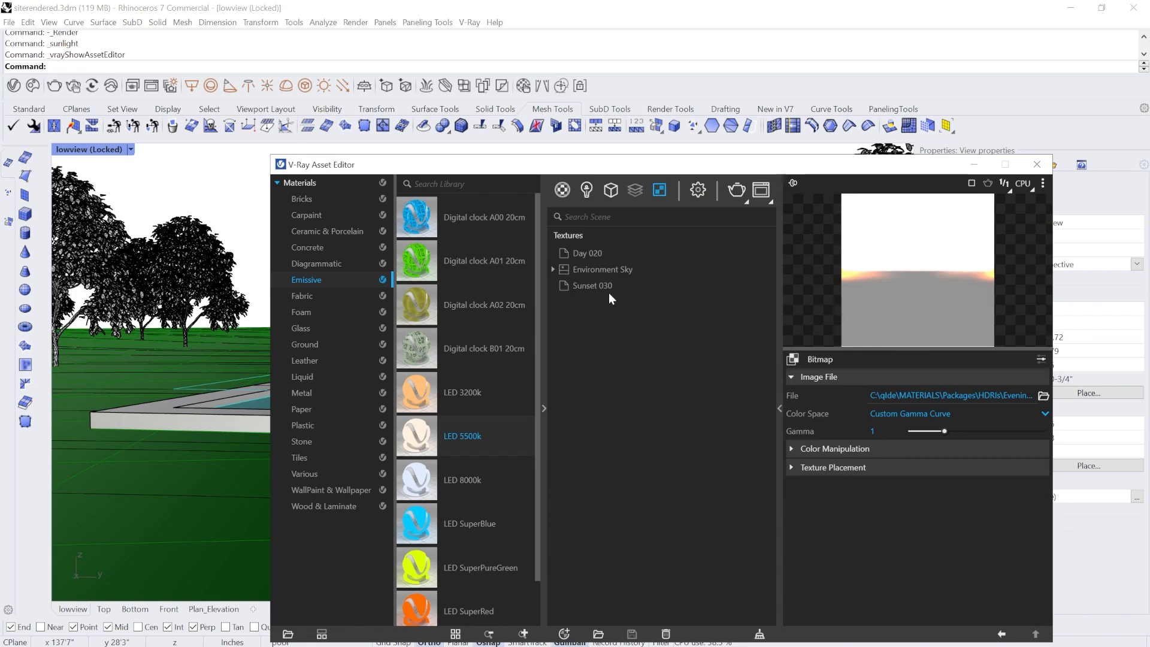
click(988, 399)
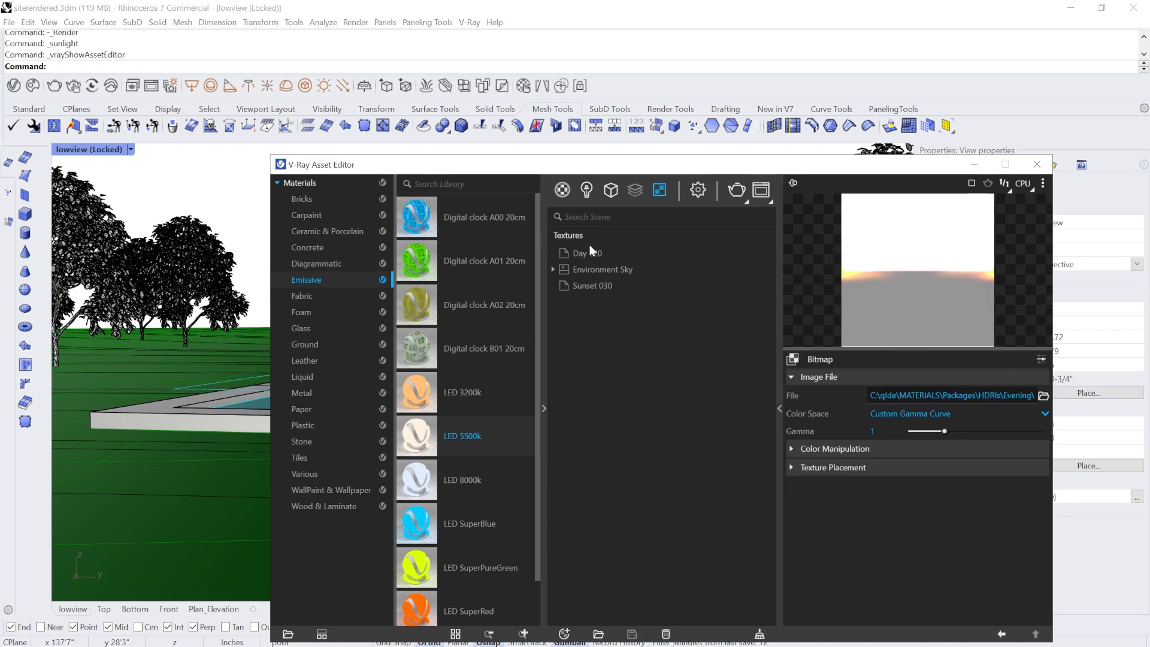
click(1037, 164)
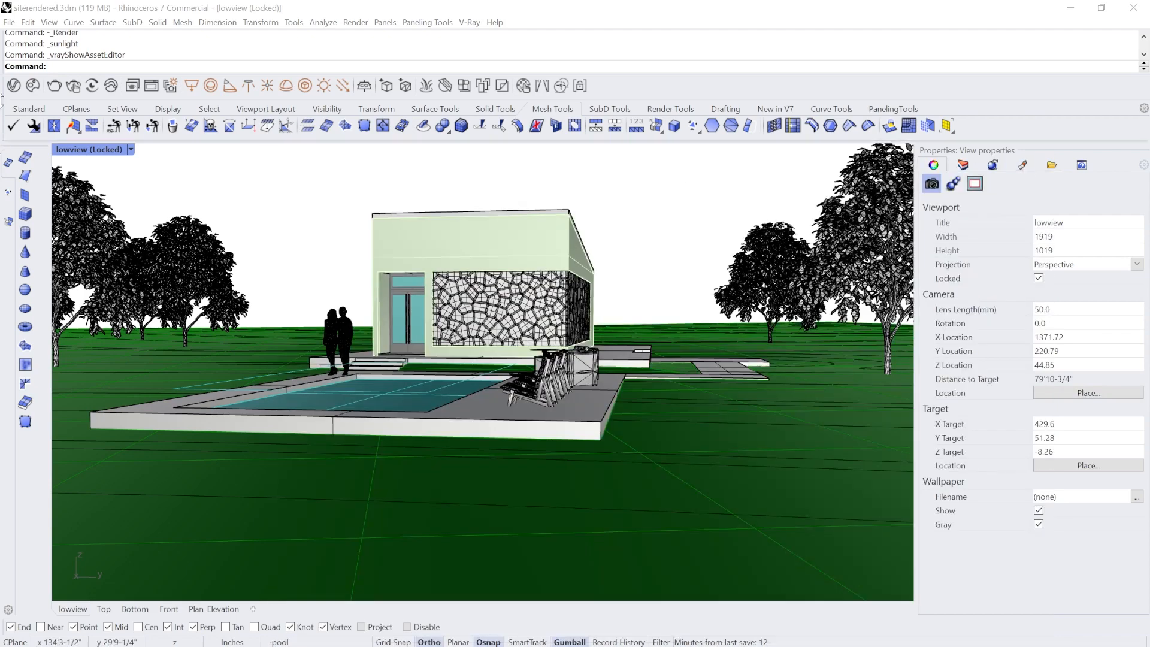
Browse the Evening HDRIs in Chaos Cosmos and locate Sunset 030.
click(33, 86)
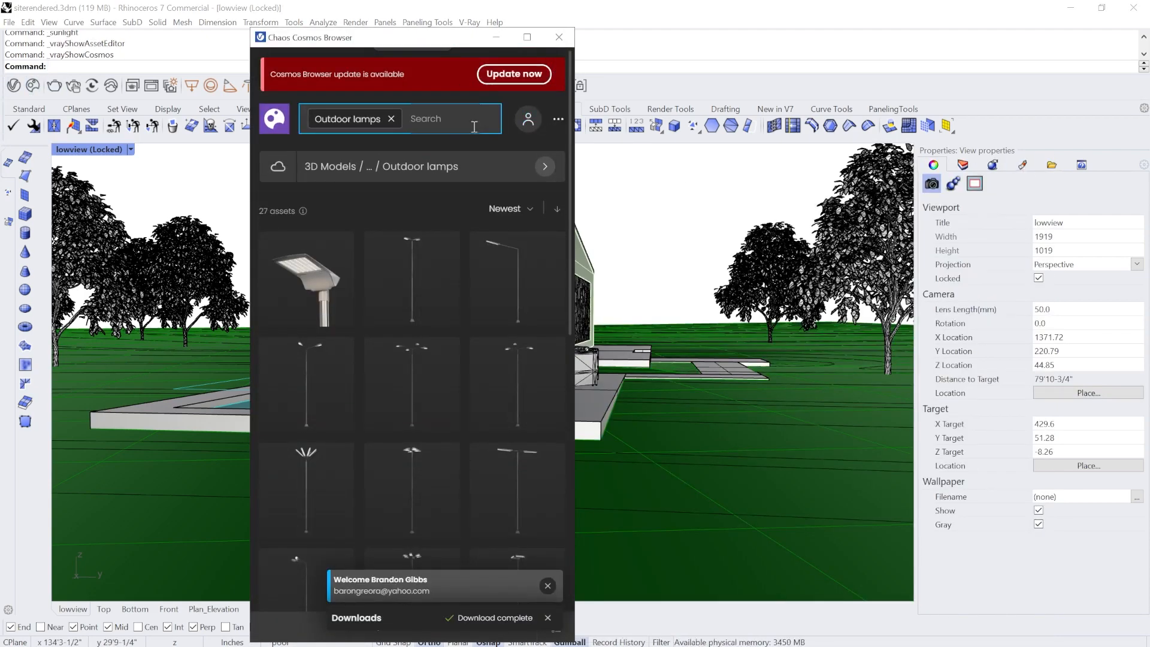
click(391, 119)
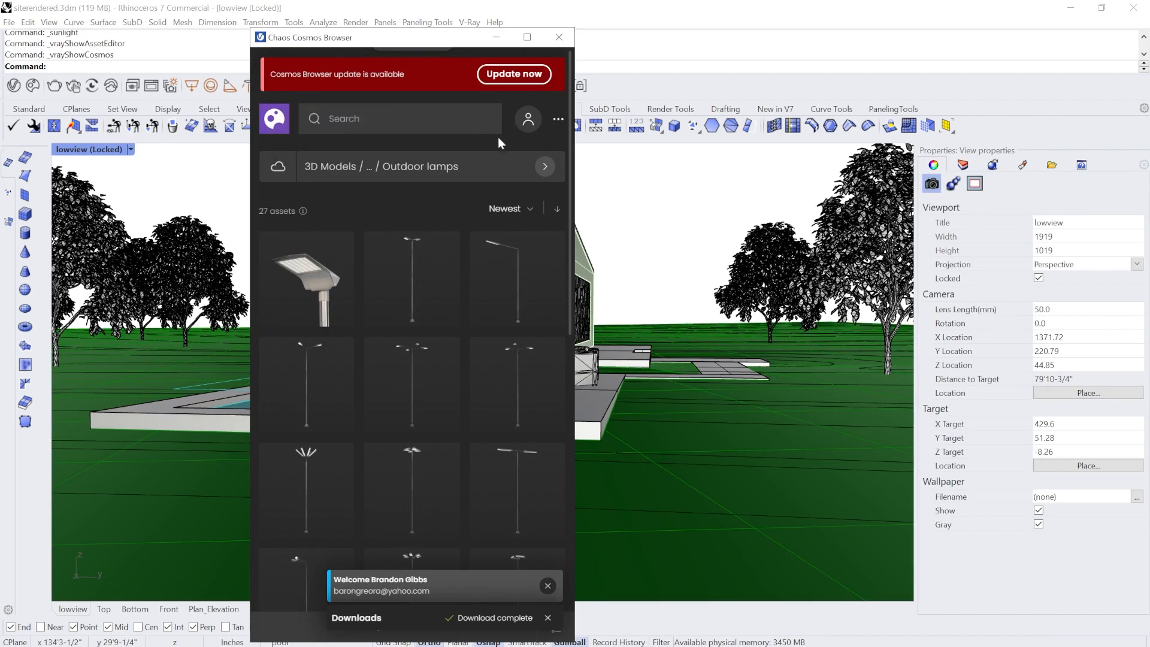
click(545, 167)
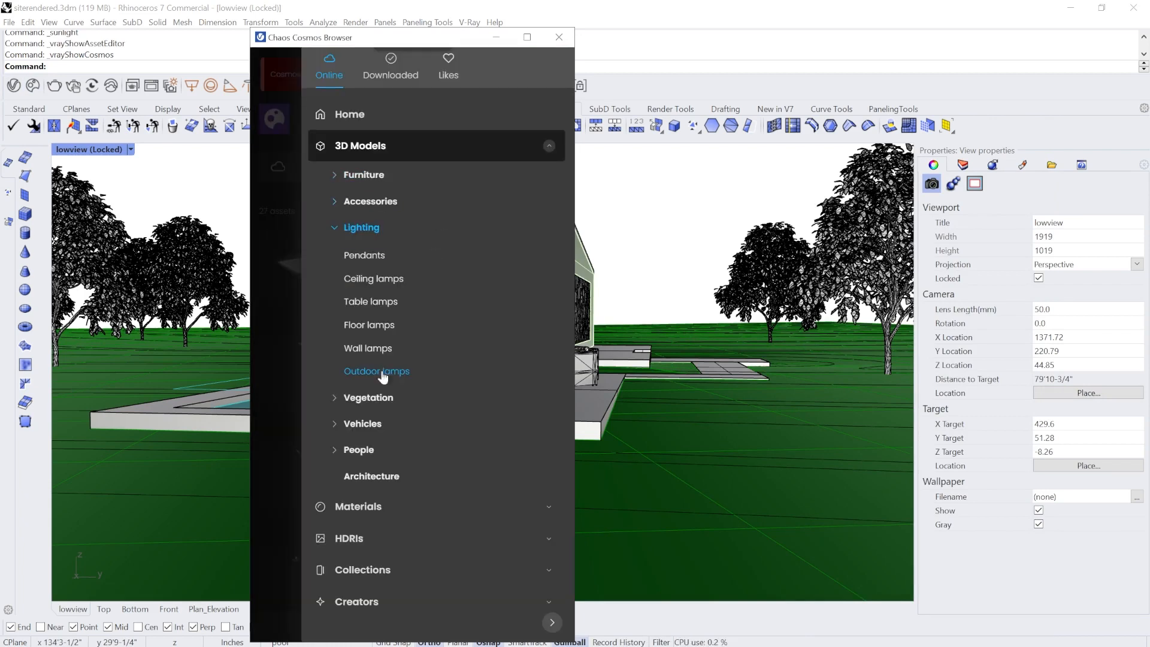
click(405, 540)
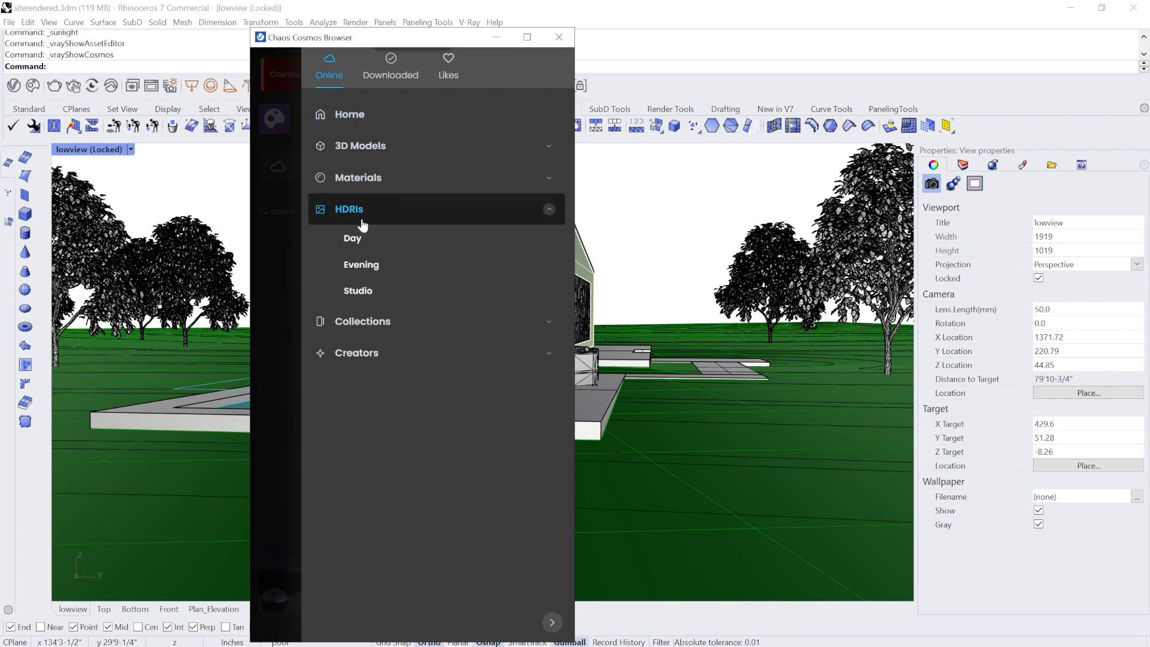
click(362, 266)
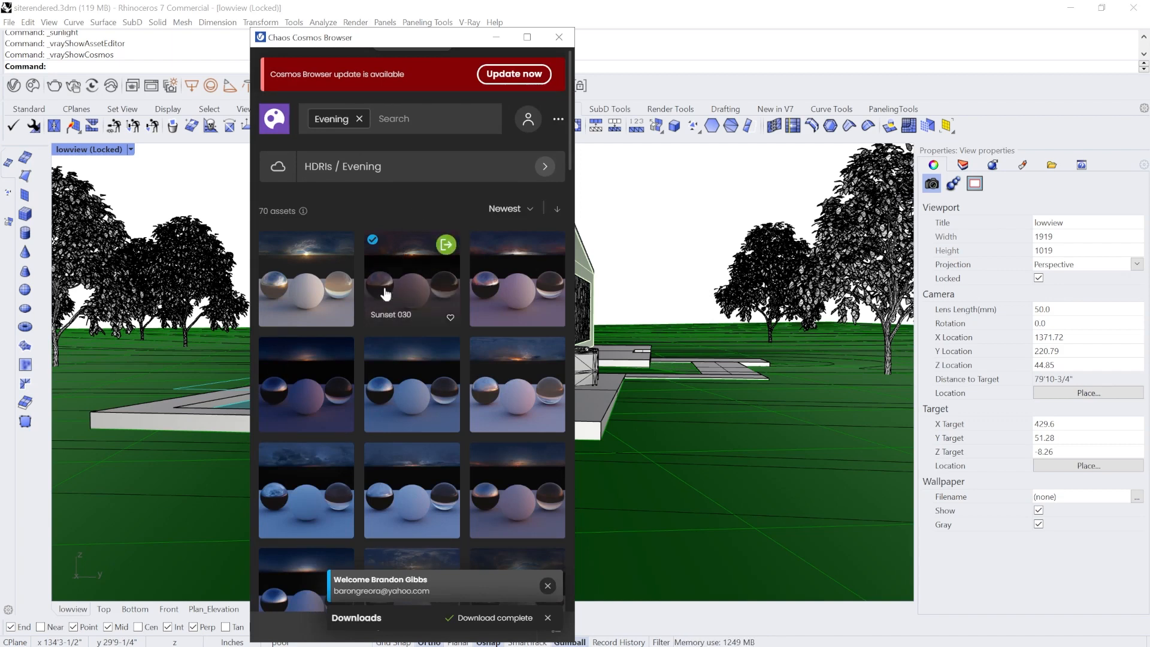
click(560, 36)
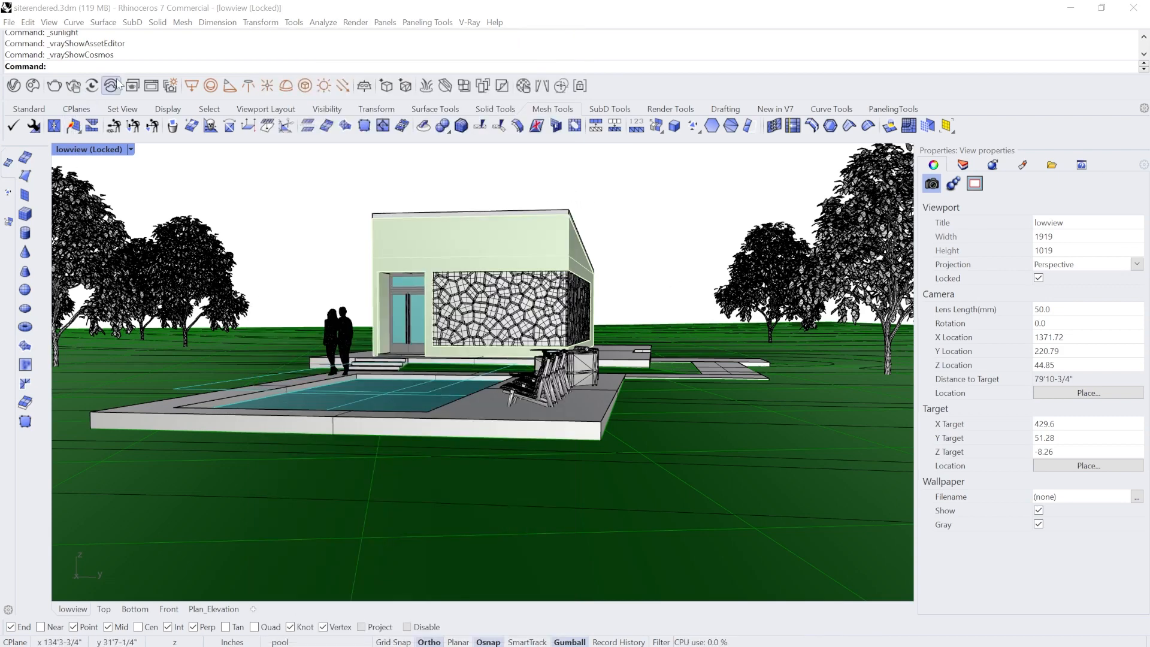
Review the last render in the V-Ray Frame Buffer and return to the four-viewport layout.
click(150, 87)
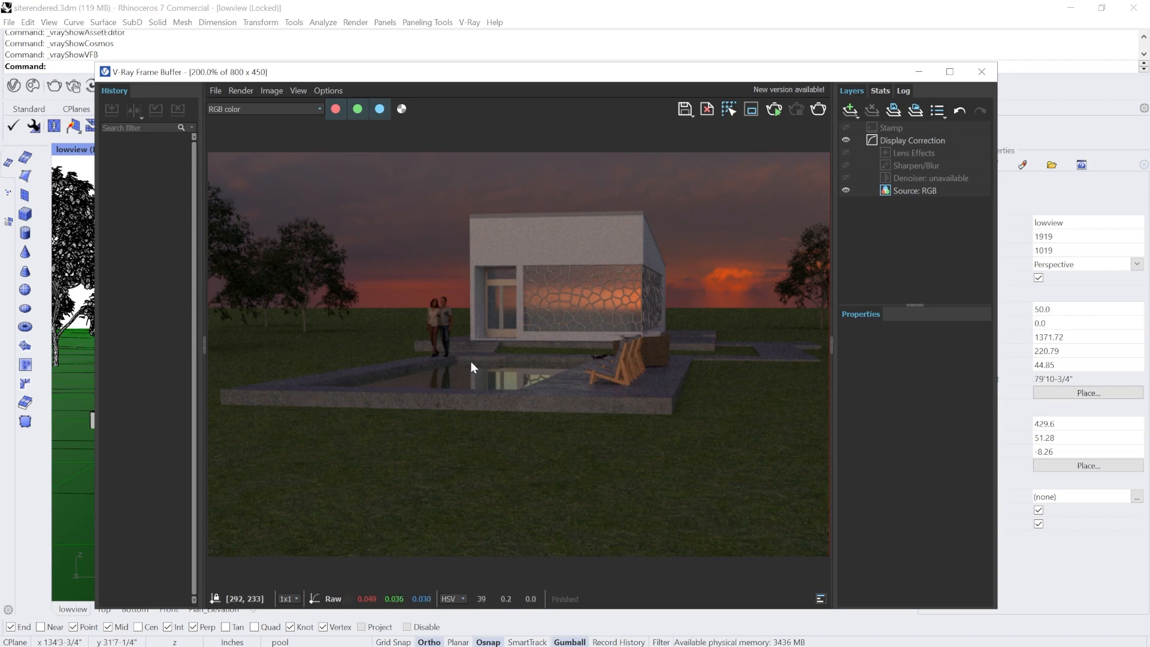
click(981, 72)
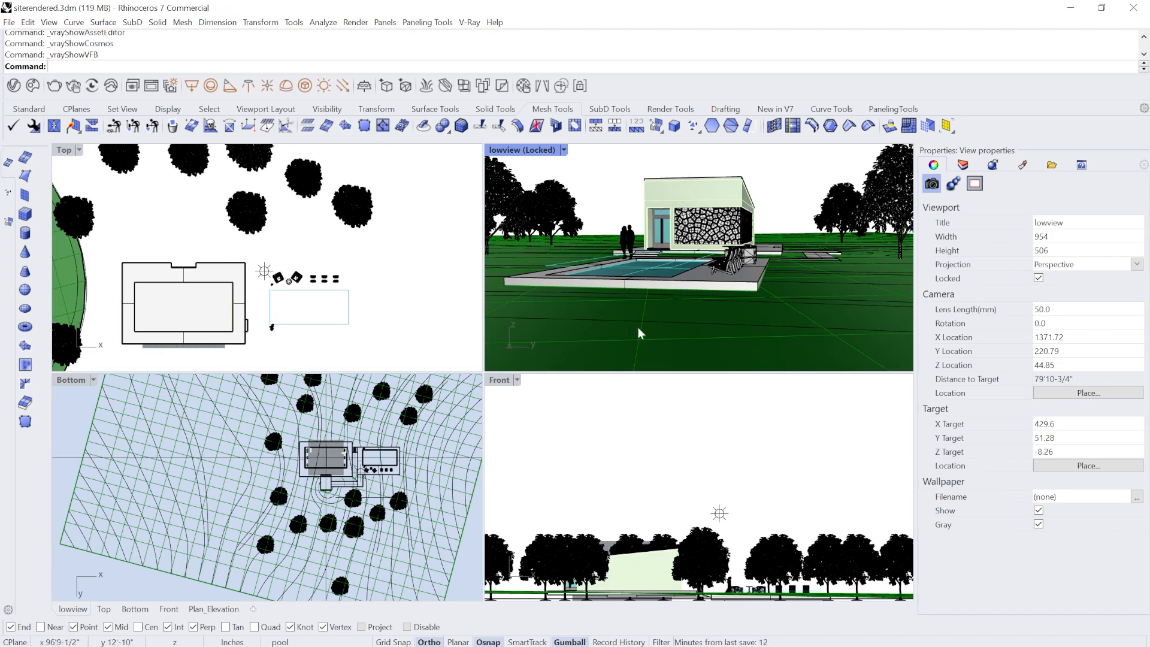
Select the middle row of light-01 block instances inside the house in the Bottom view.
scroll(294, 476, up, 6)
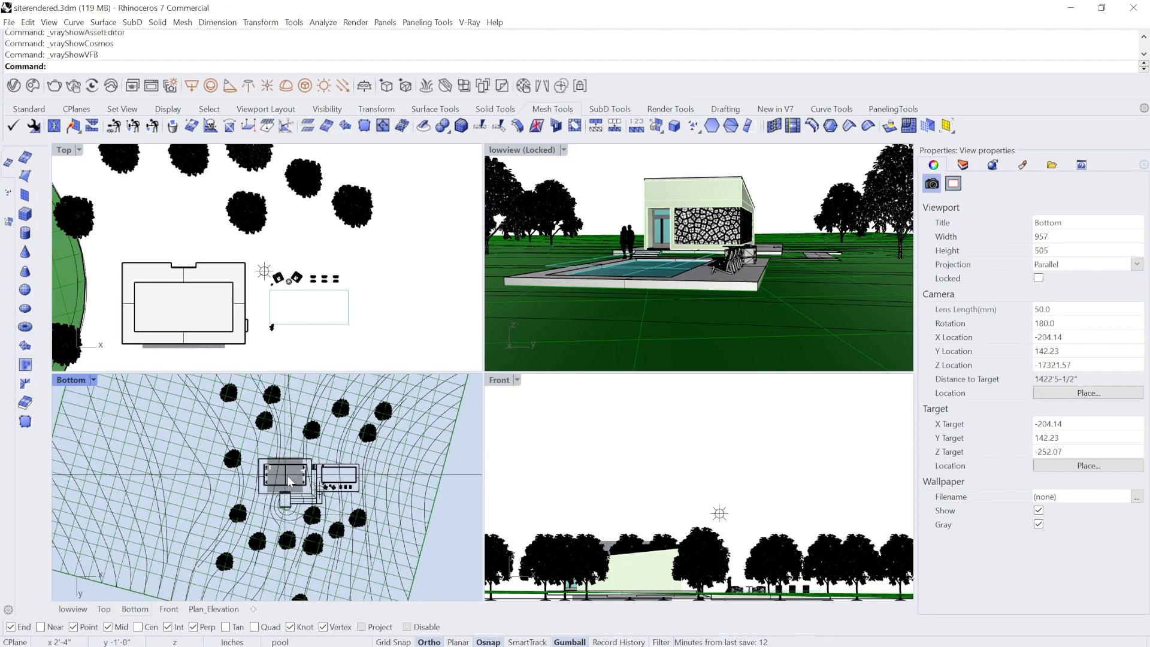
scroll(305, 473, up, 2)
scroll(354, 519, up, 1)
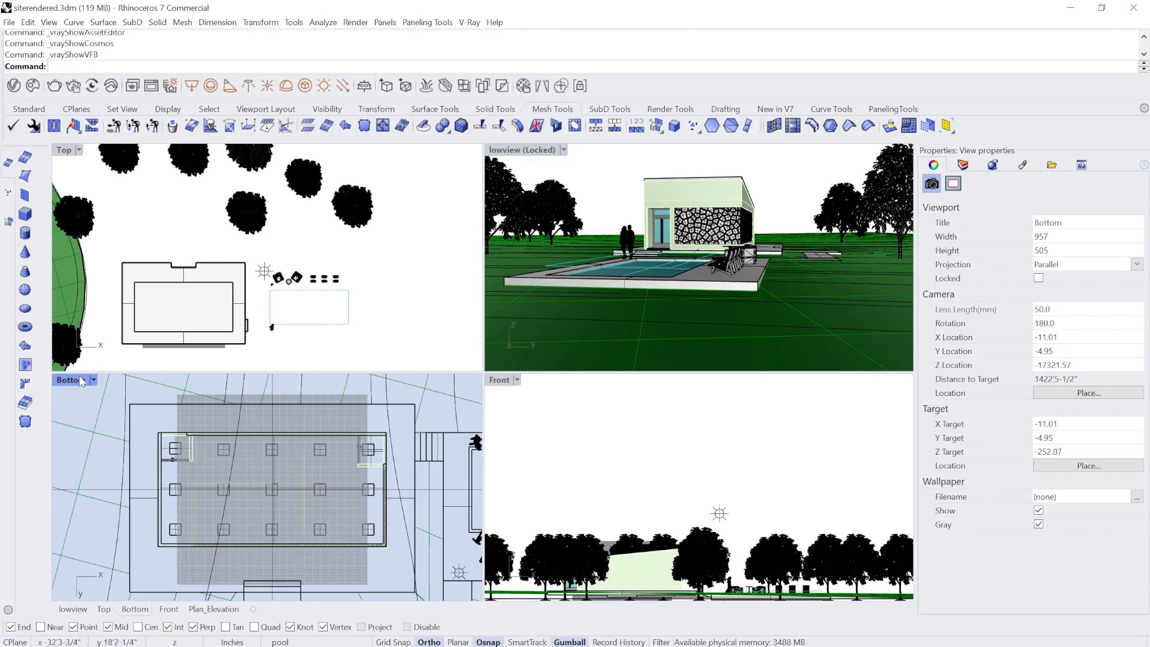
scroll(200, 458, up, 3)
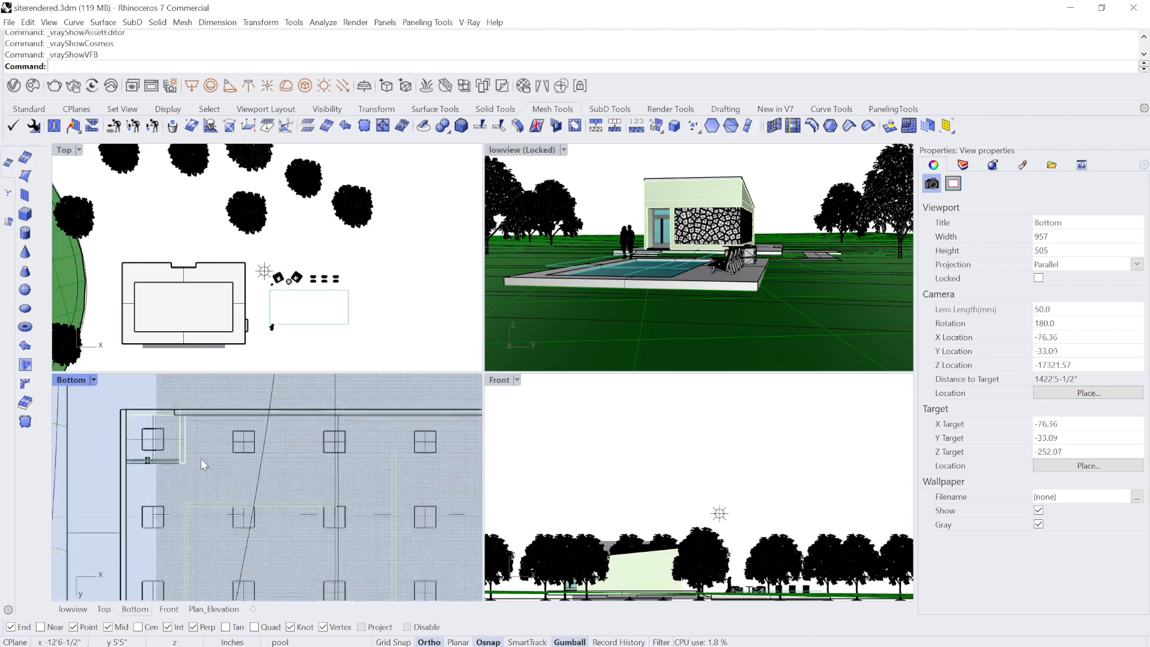
click(239, 458)
scroll(210, 468, down, 4)
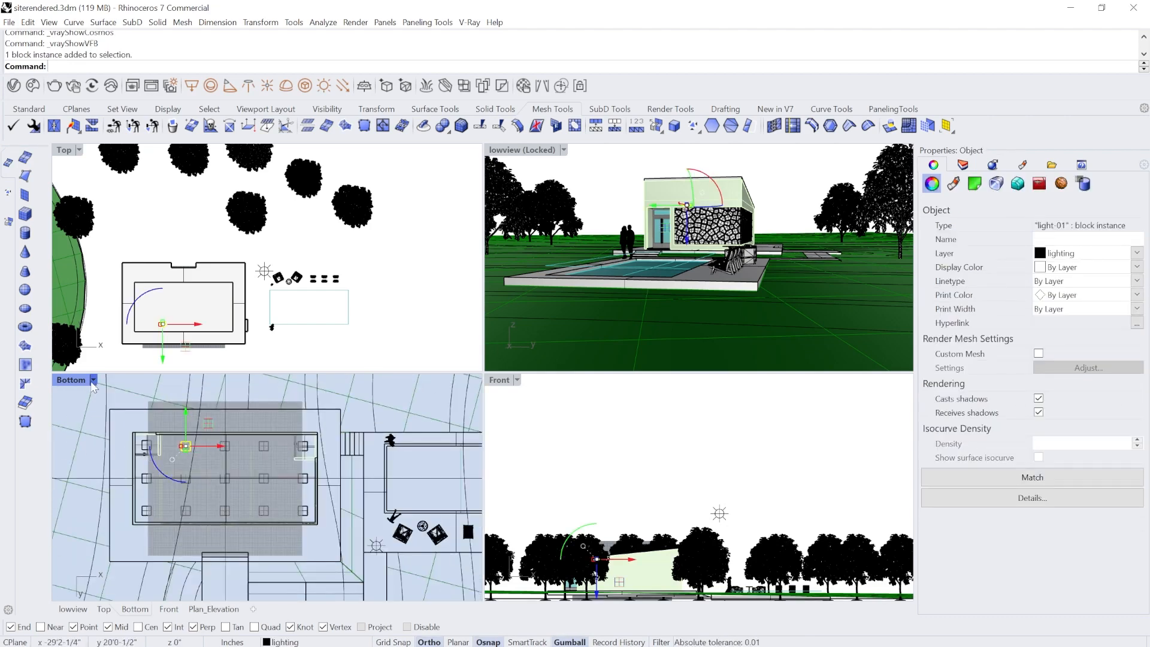
scroll(163, 464, up, 4)
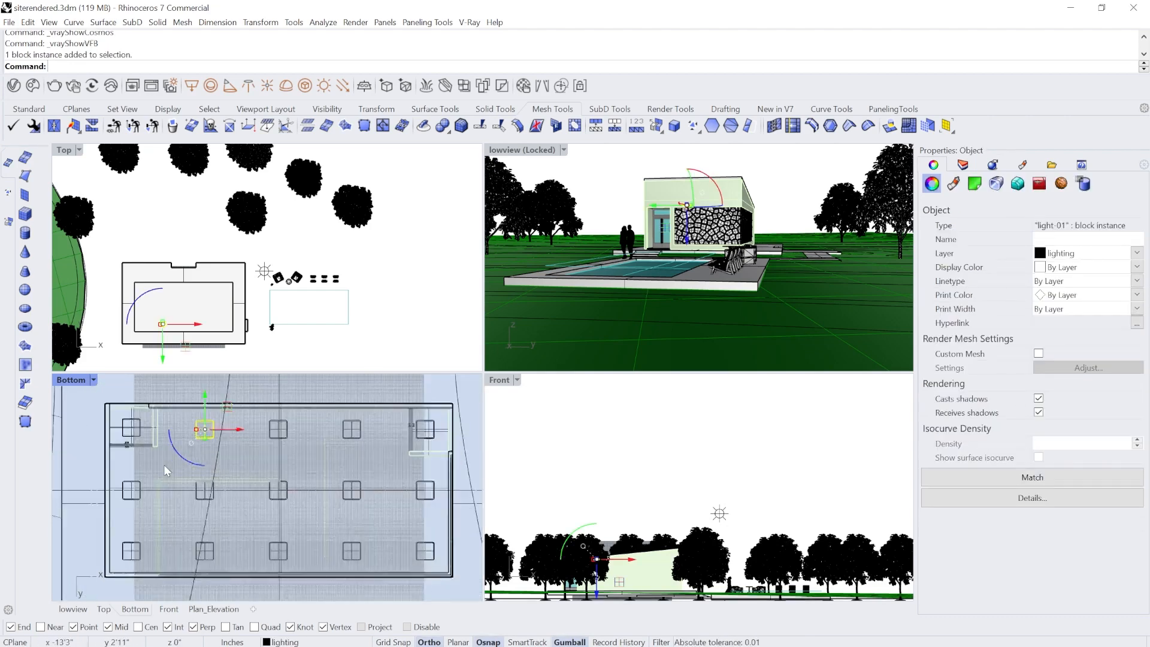
key(Escape)
click(216, 503)
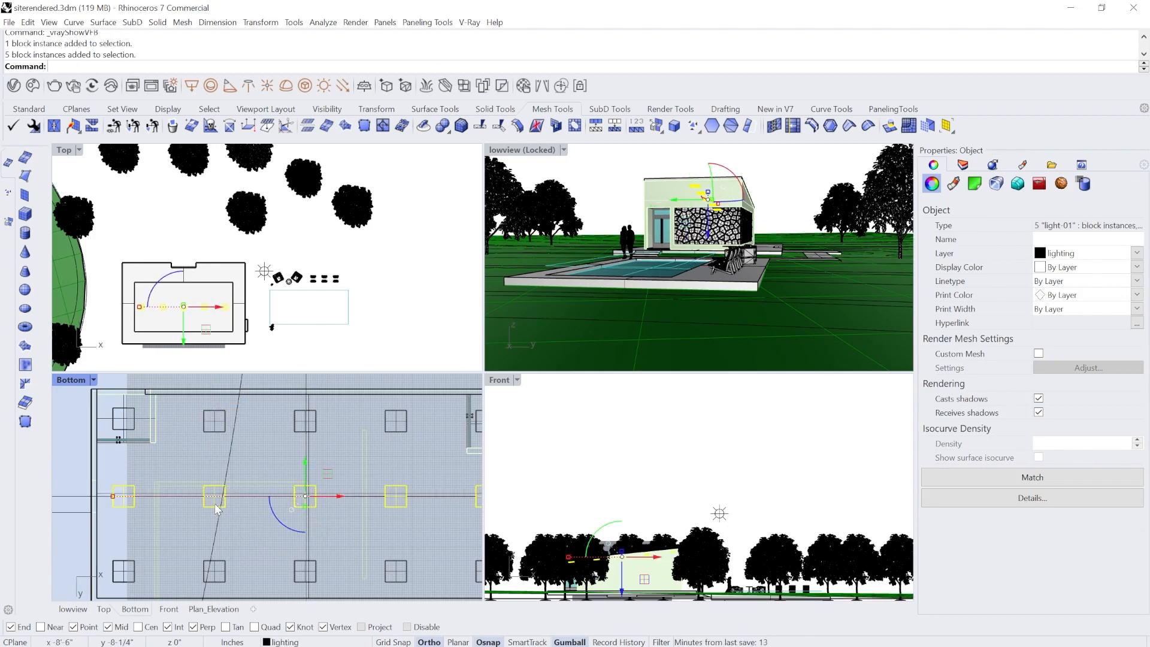
Check the layer of one light-01 block instance and add the emissive LED 5500k library material to the scene.
click(216, 424)
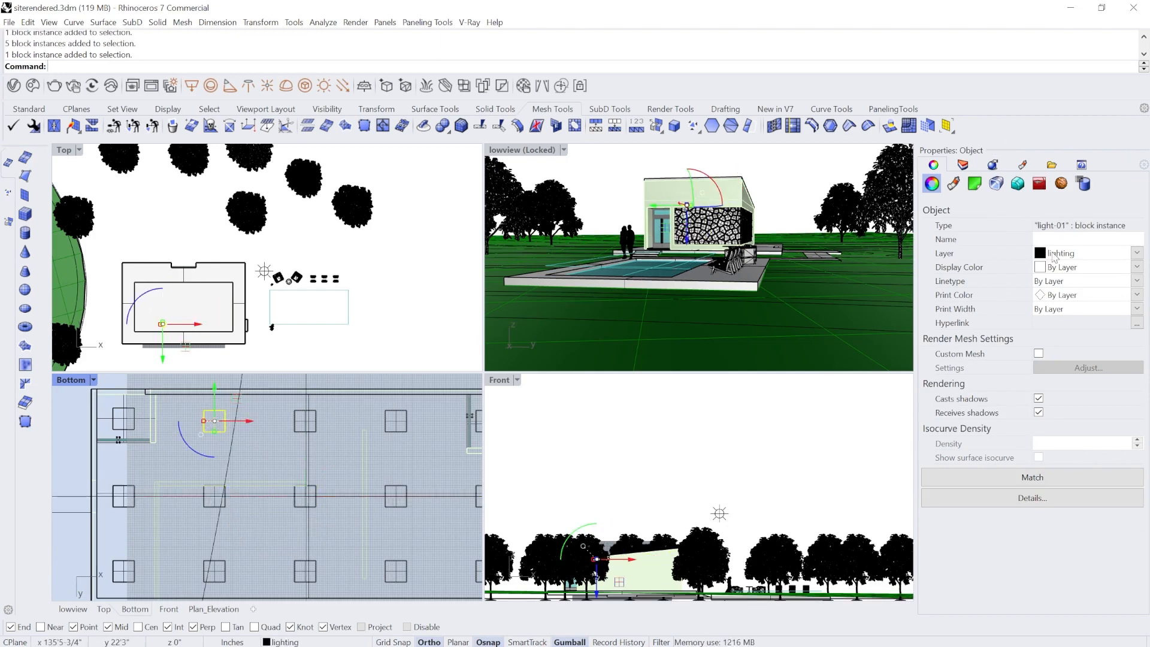
click(971, 167)
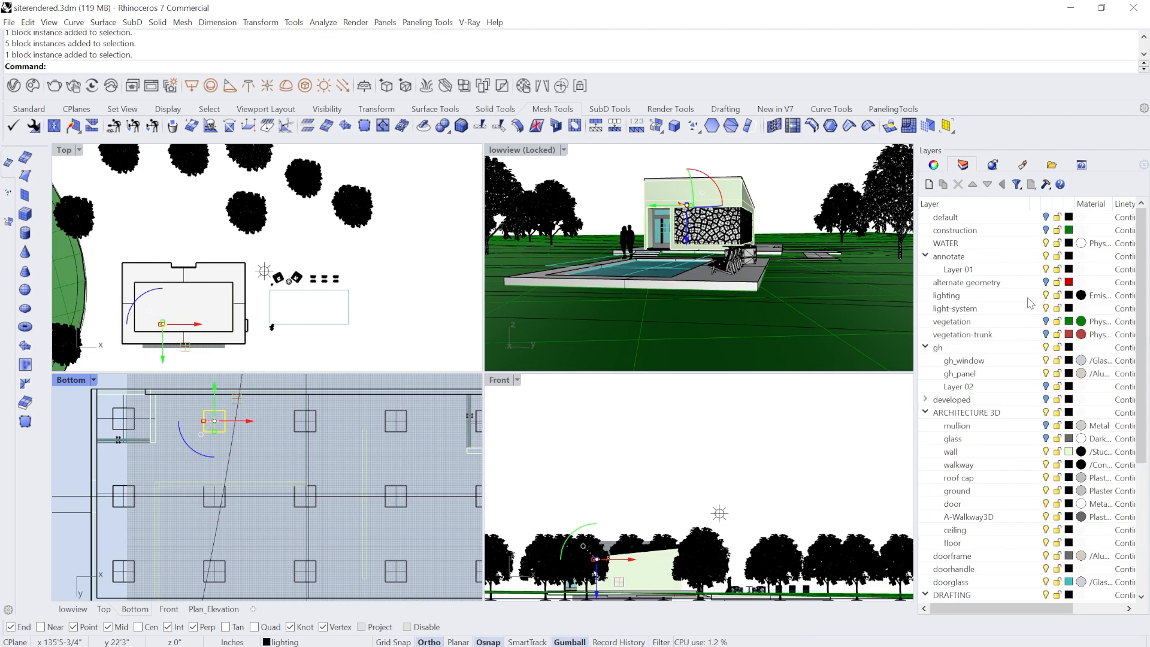
click(15, 86)
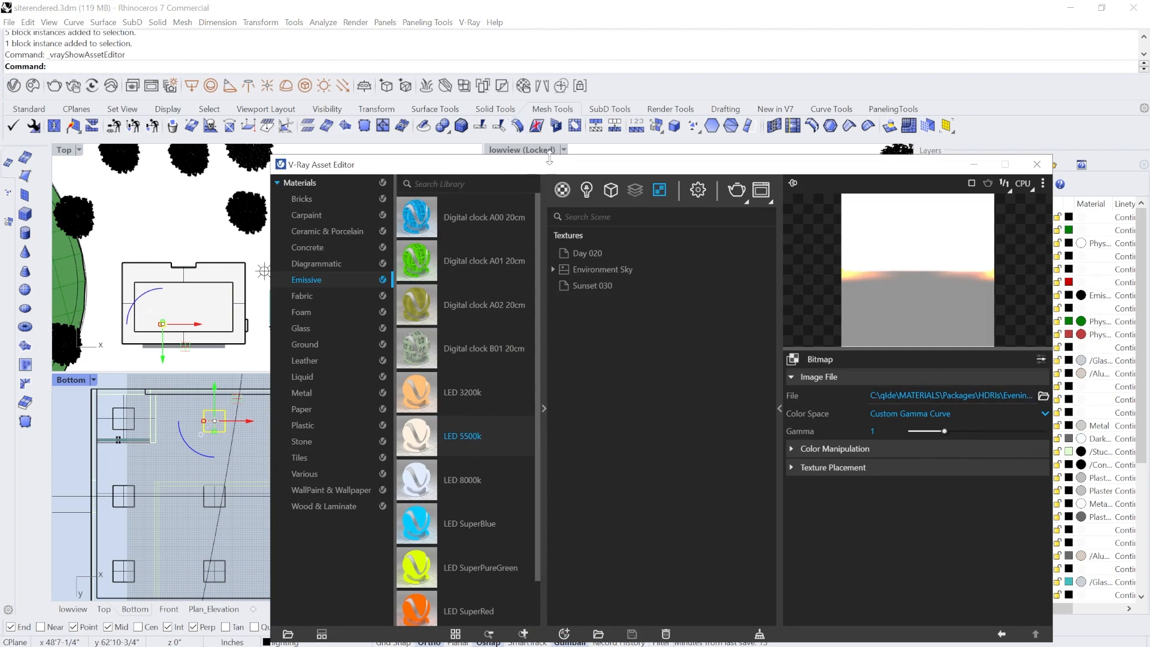
click(562, 190)
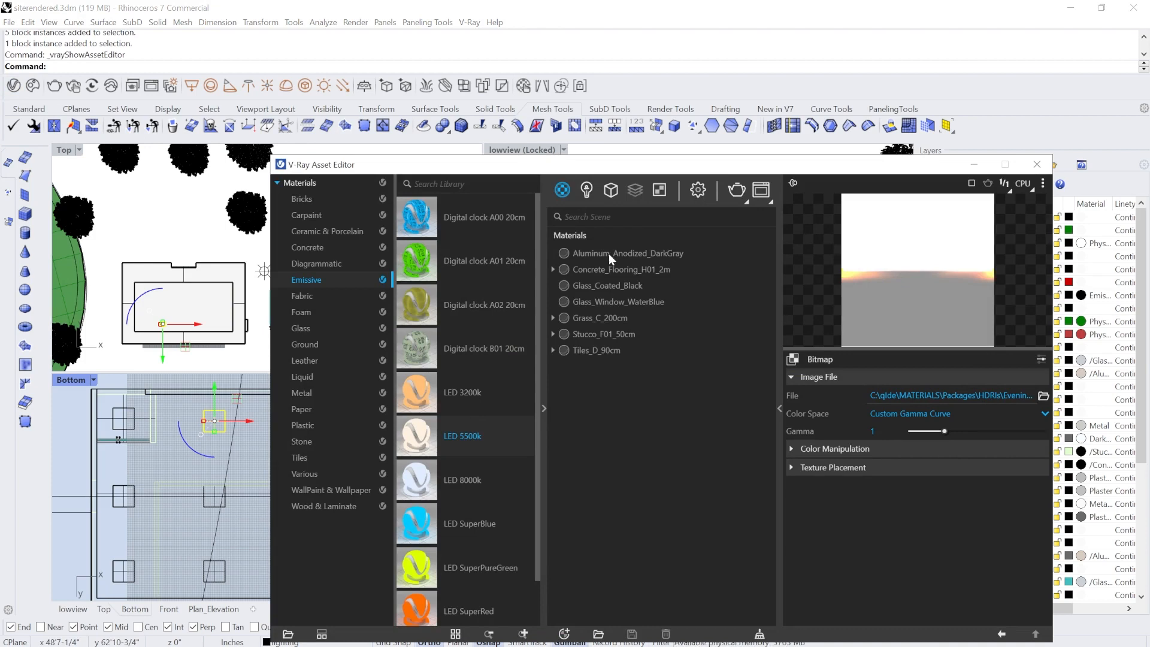
right_click(483, 435)
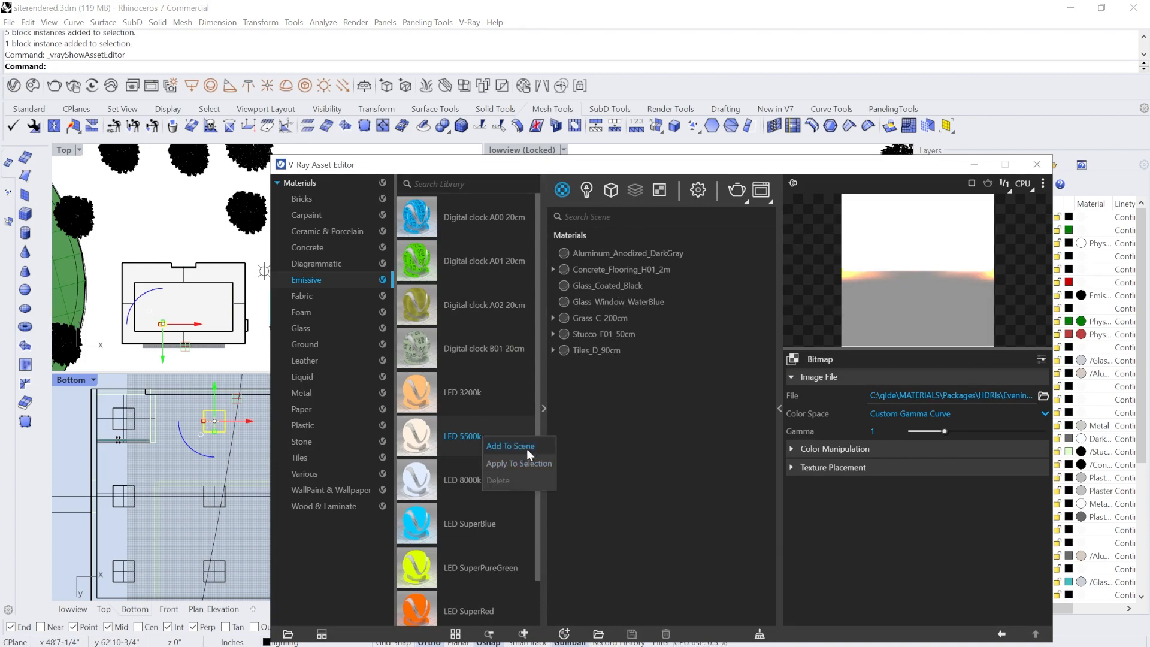
click(524, 447)
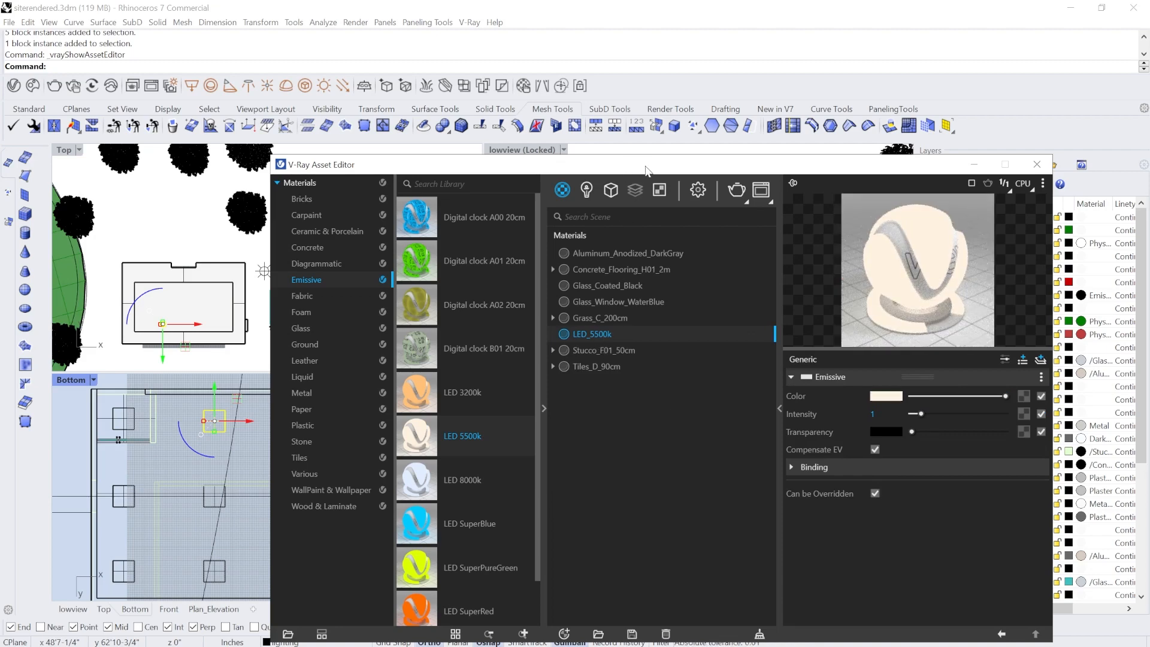
Set the LED_5500k material's emissive intensity to 3 and apply the material to the lighting layer.
drag(647, 170, 446, 163)
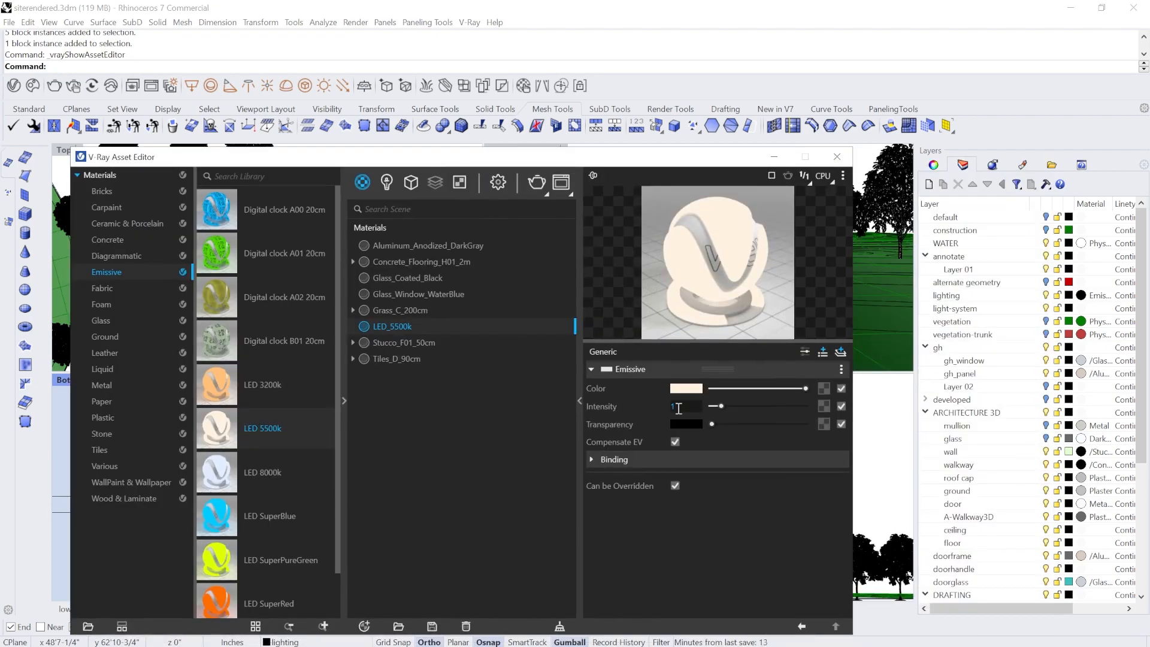
text(3)
key(Return)
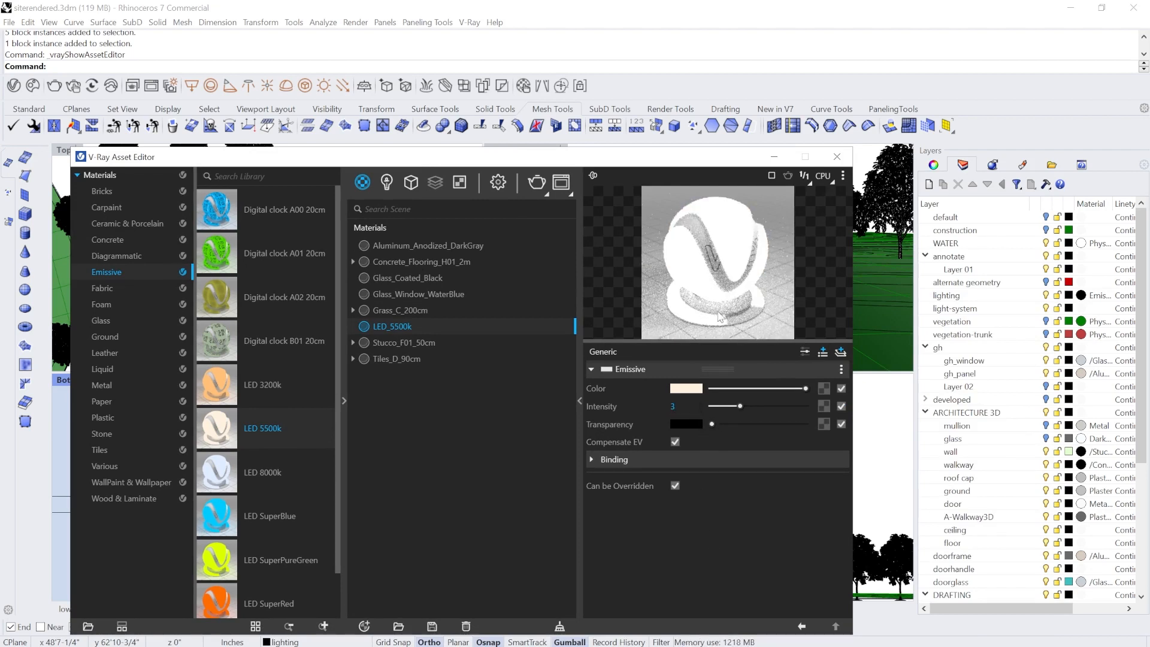
right_click(408, 328)
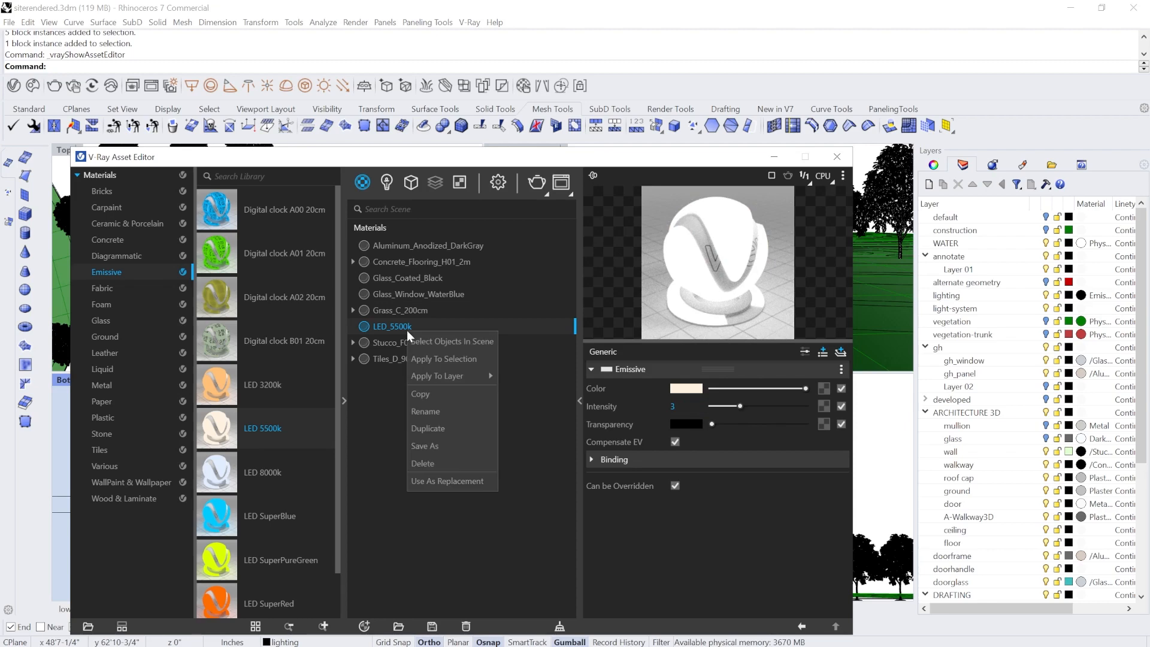
mouse_move(442, 375)
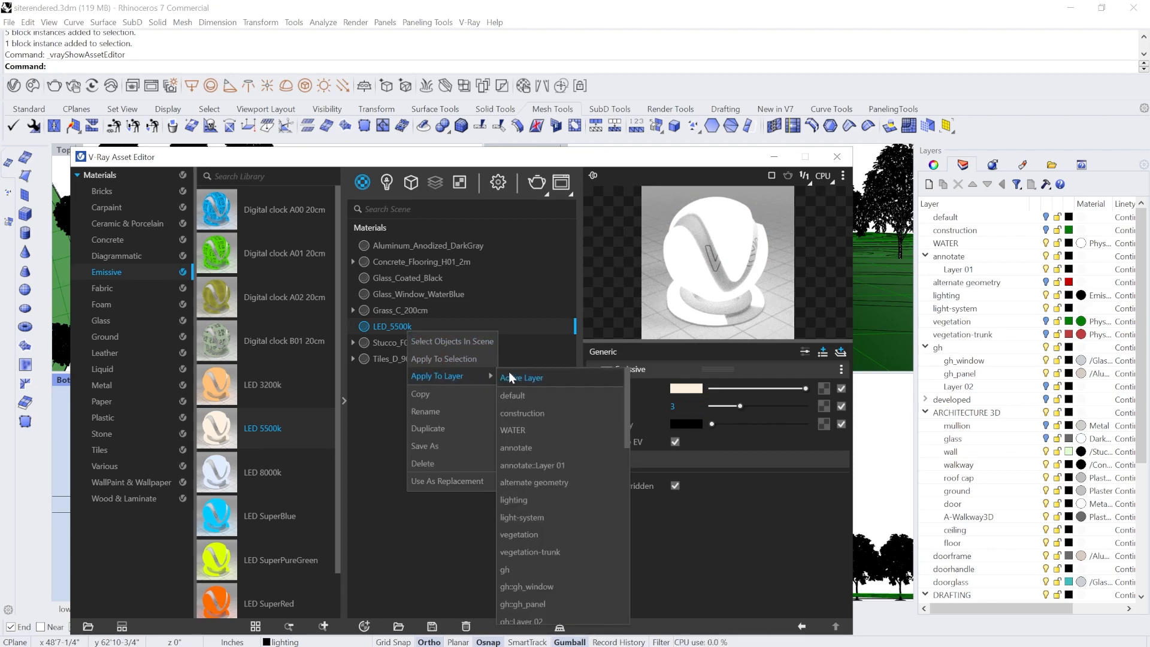
click(520, 500)
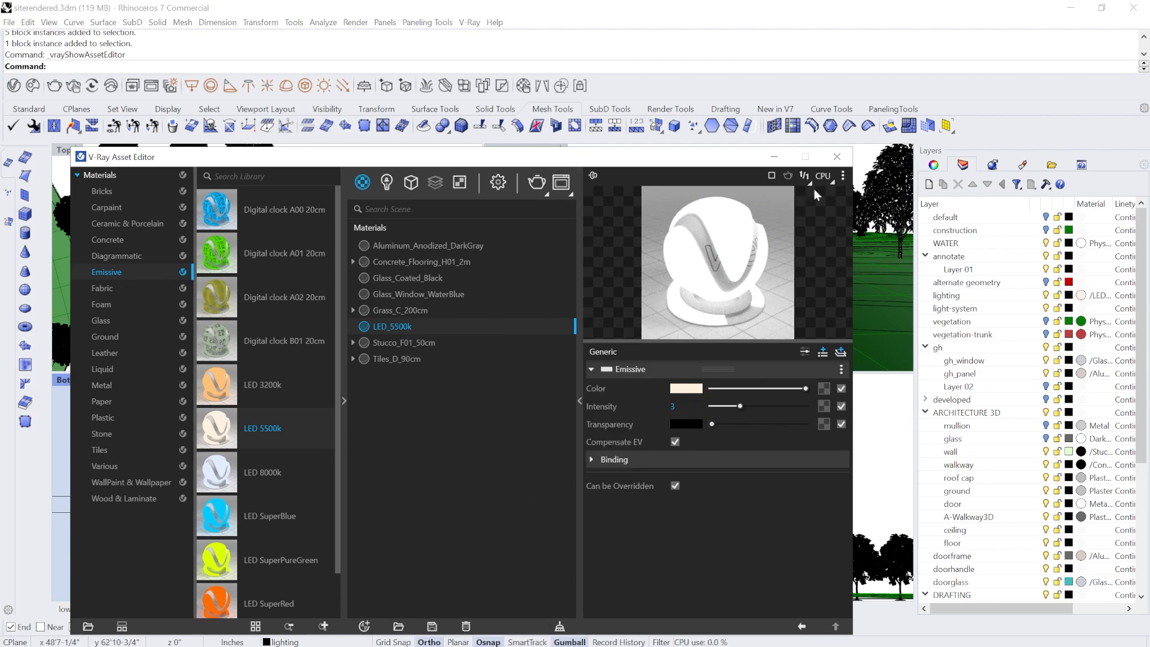
click(837, 156)
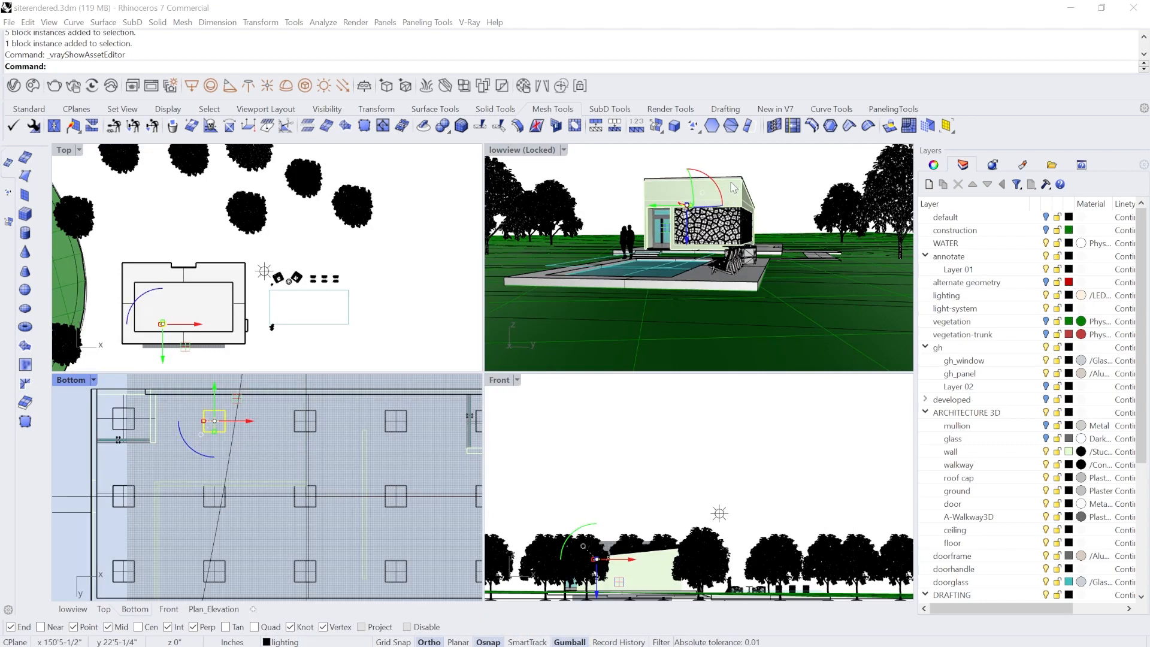
Change the Front viewport to a Perspective view.
scroll(528, 391, down, 2)
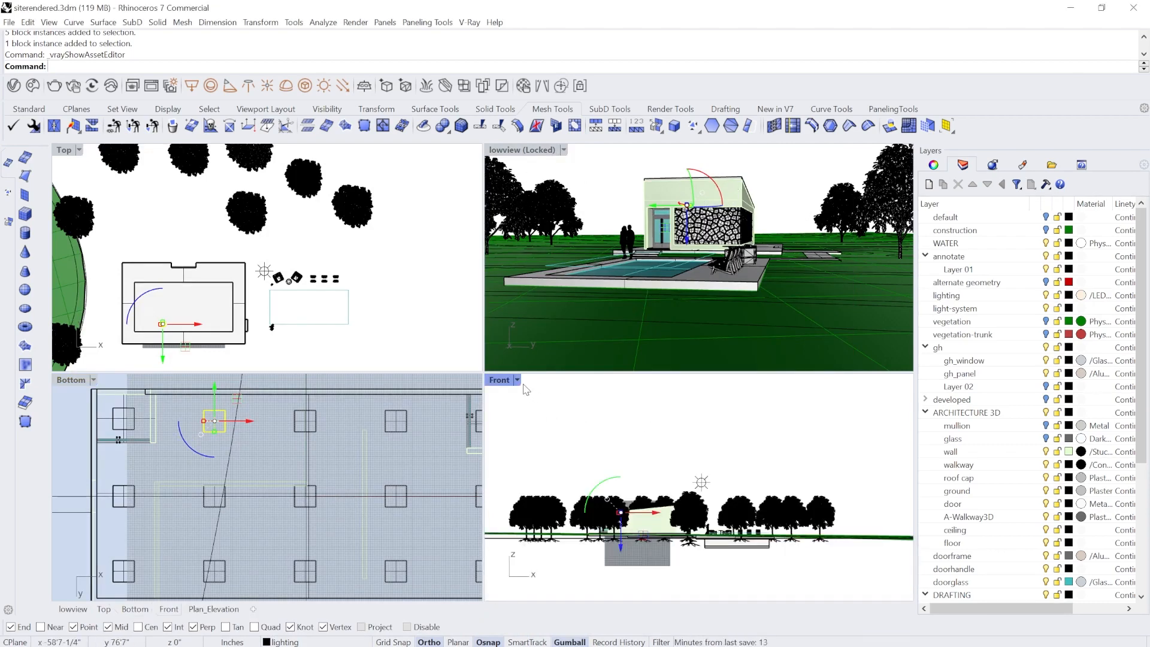
click(517, 380)
mouse_move(609, 460)
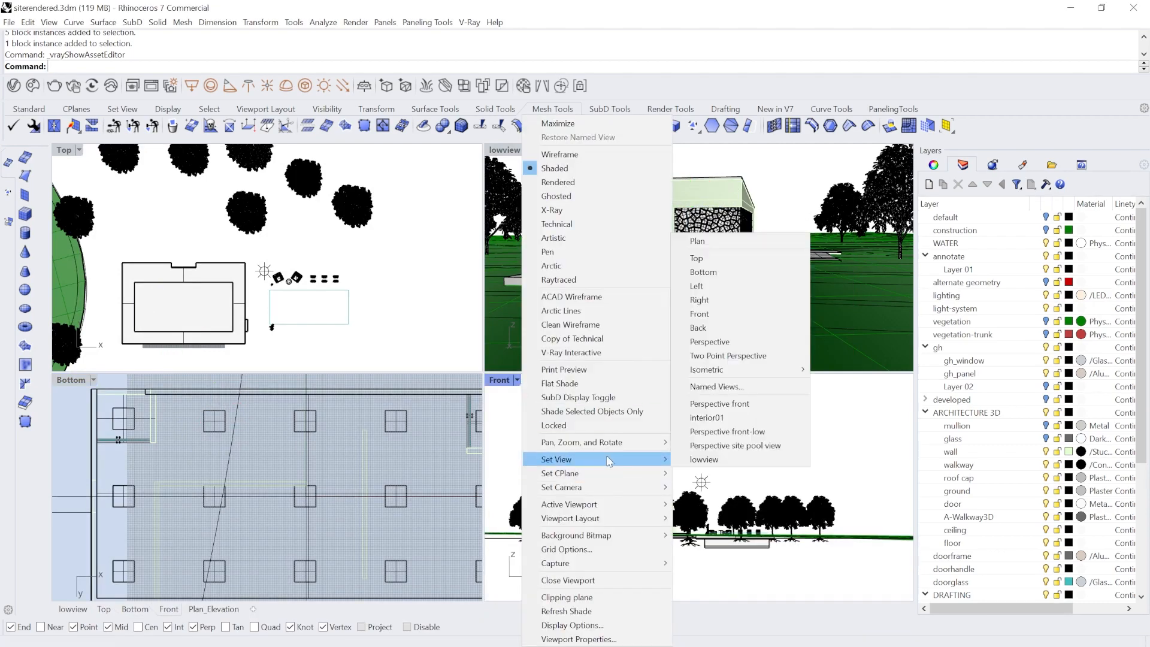
click(710, 341)
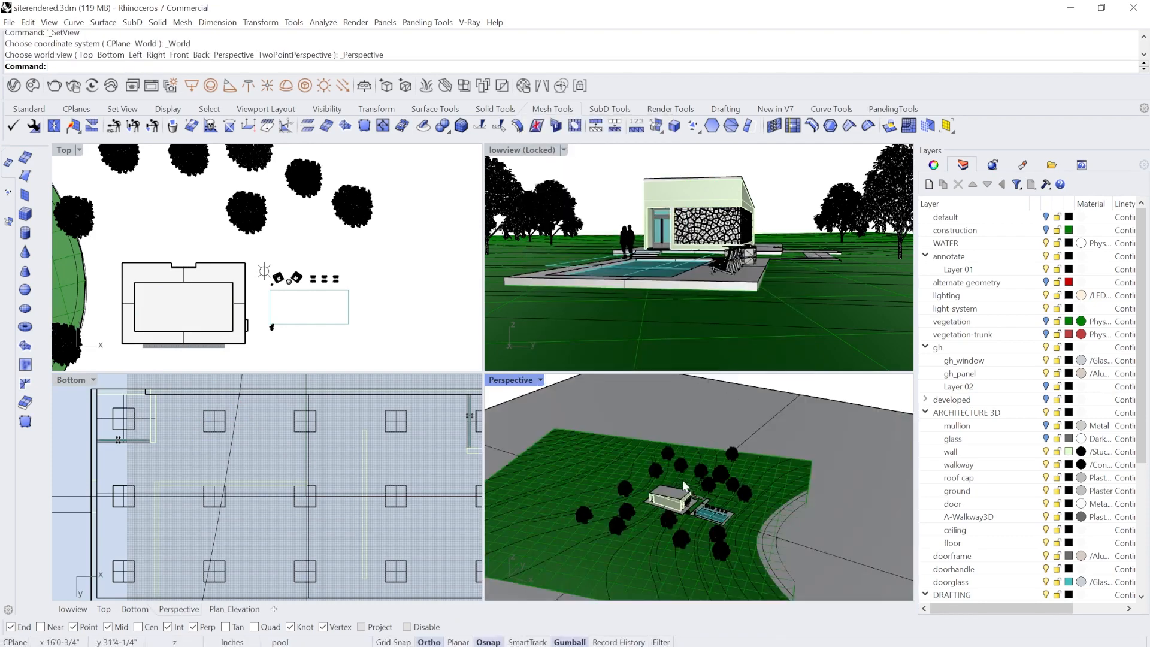
Select the window surfaces of the house's patterned wall in the Perspective view and check which layer they are on.
scroll(685, 485, up, 6)
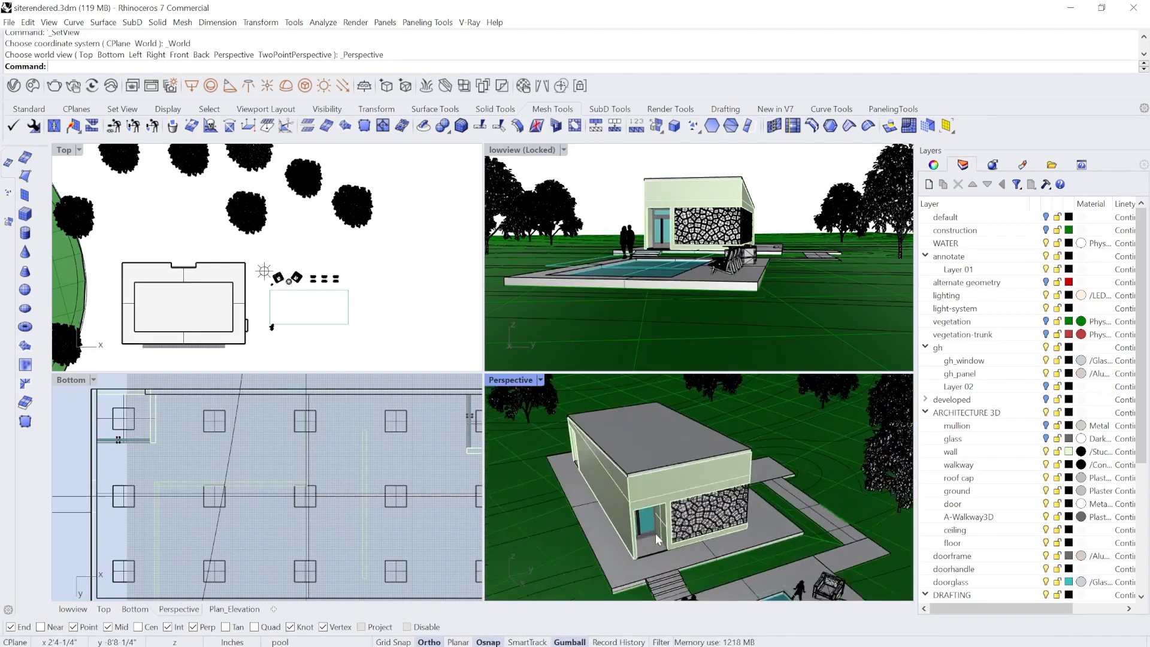
scroll(656, 537, up, 6)
click(697, 494)
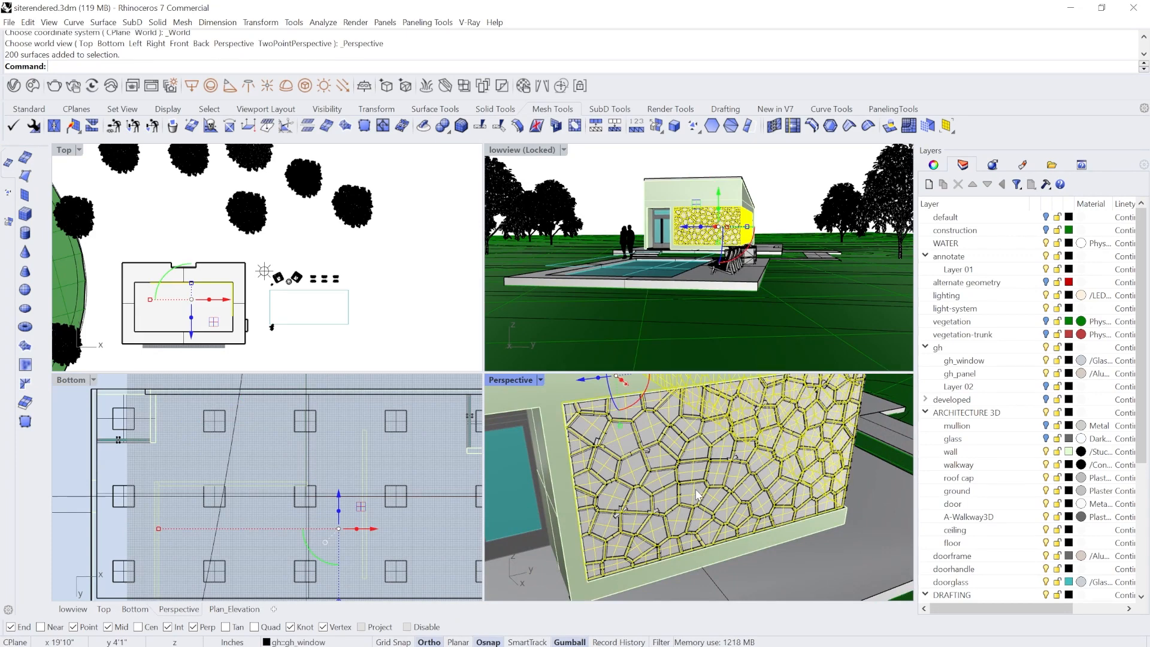
scroll(696, 495, up, 3)
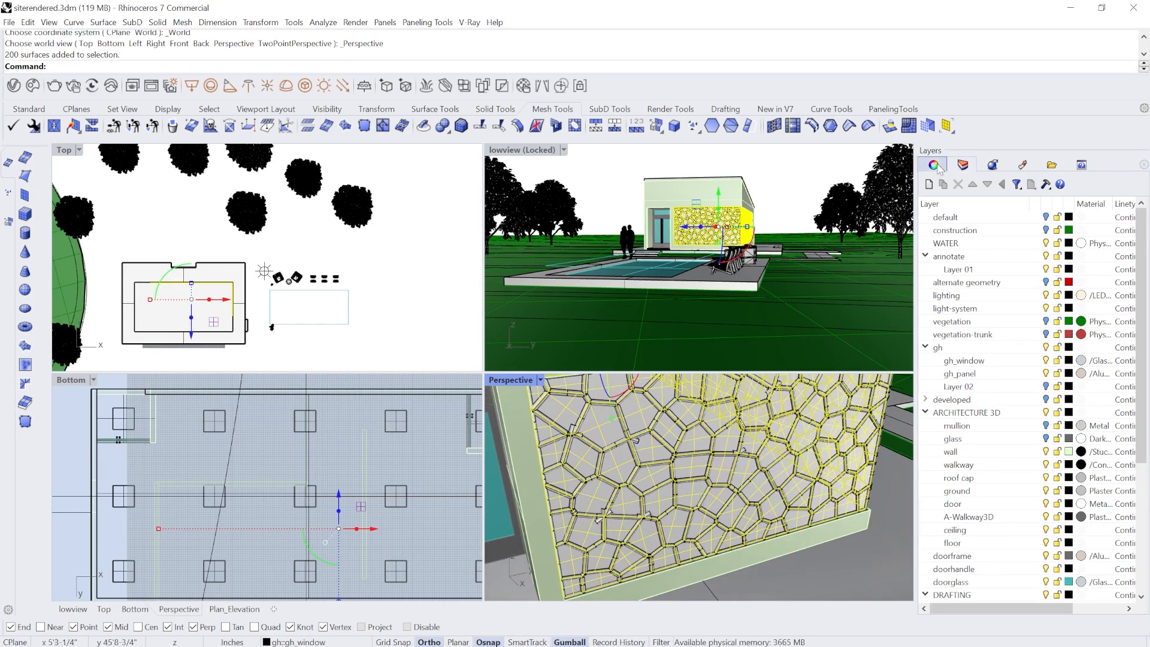
click(937, 167)
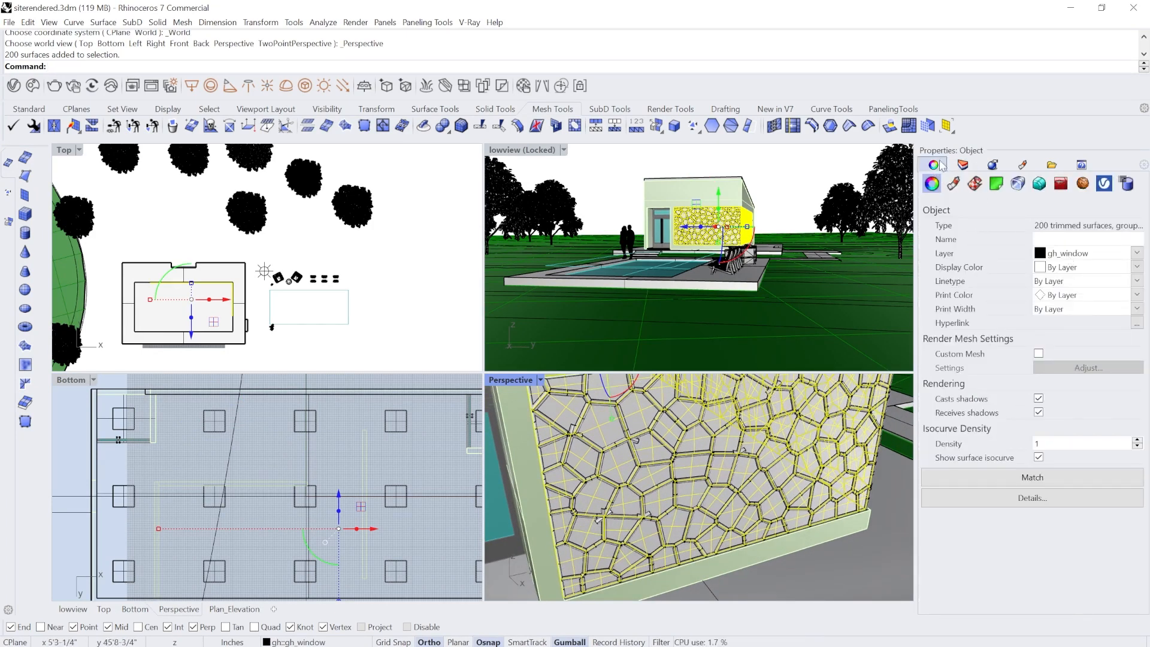
click(962, 166)
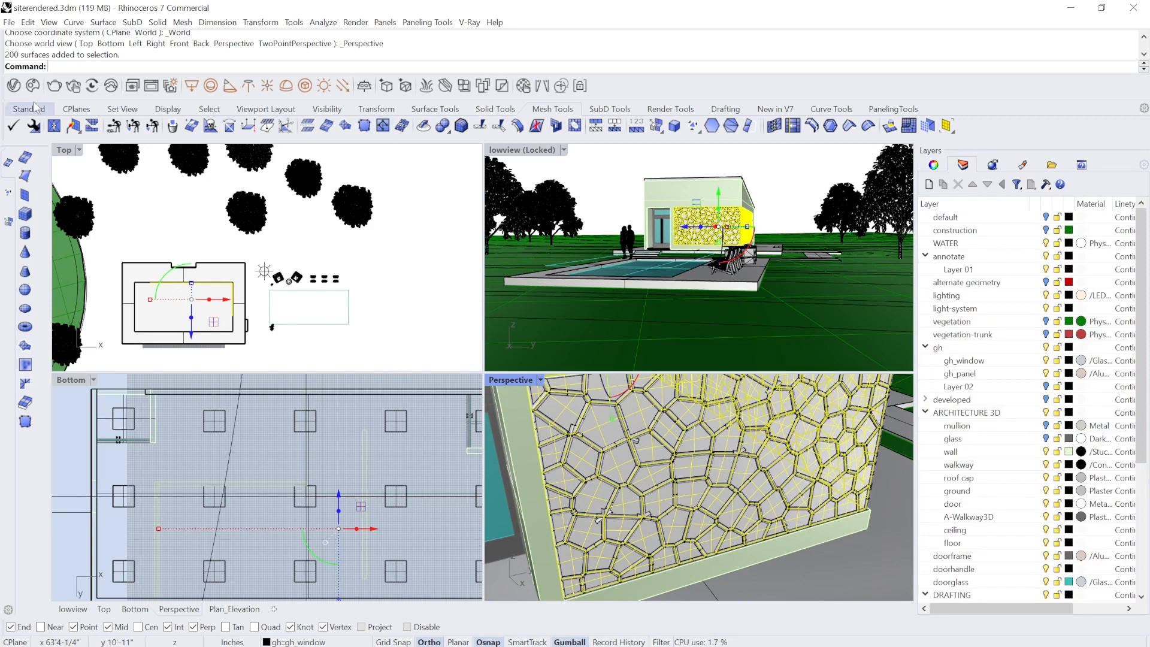
Set the Glass_Coated_Black material's opacity to 0.4 and apply the material to the gh_window layer.
click(54, 85)
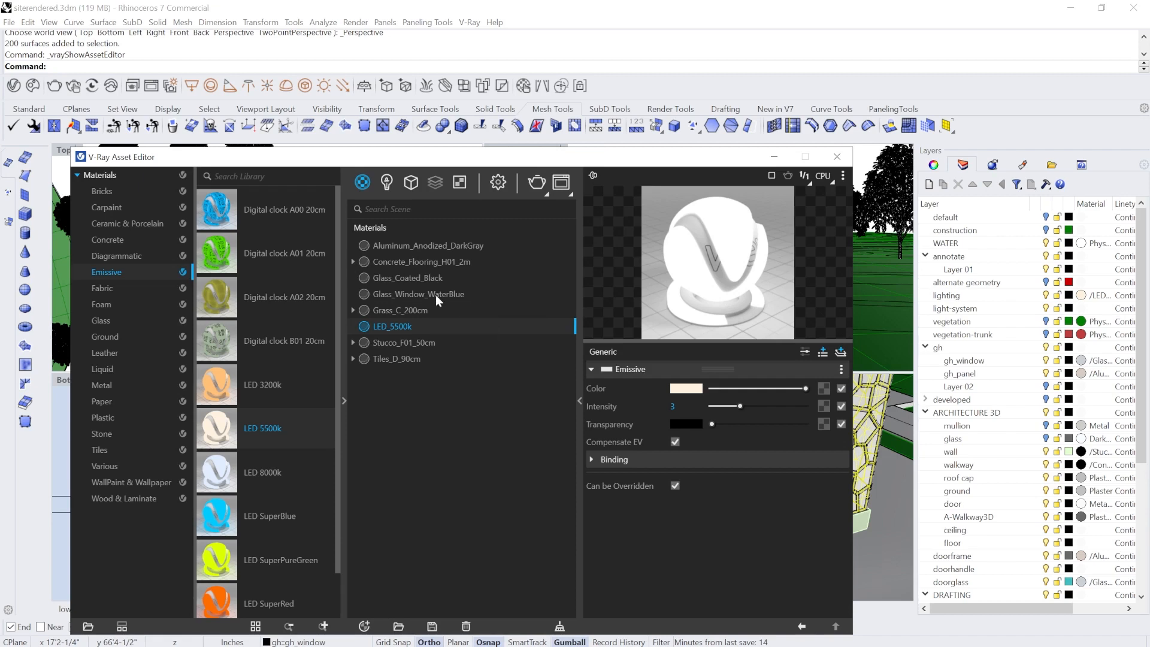
click(431, 278)
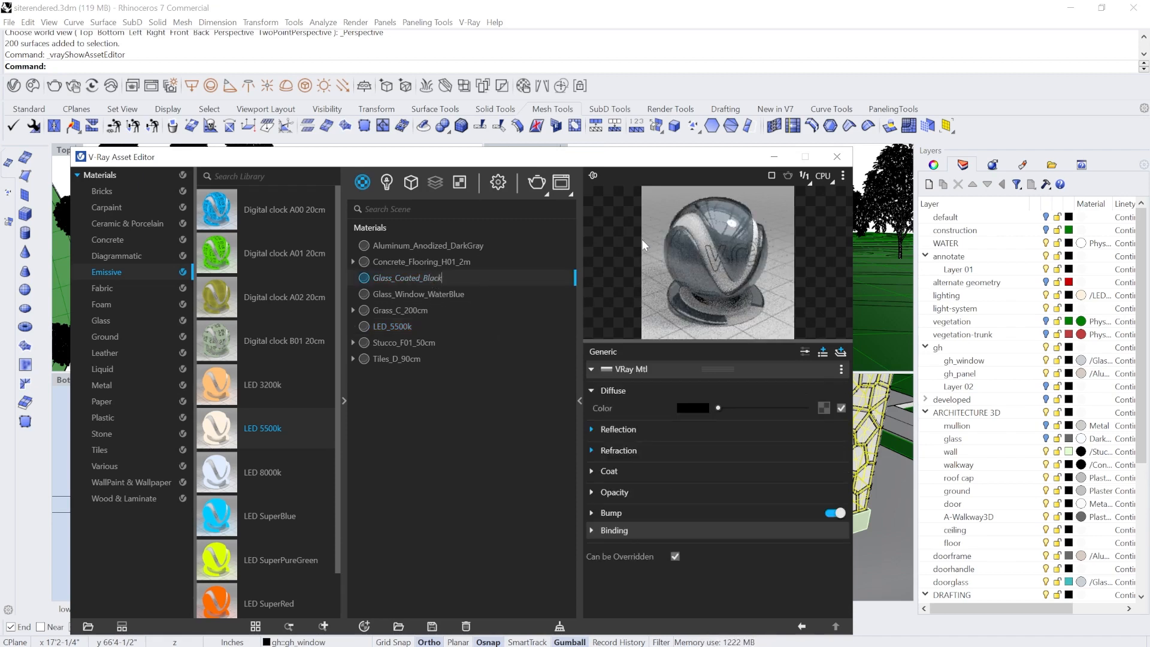
click(593, 493)
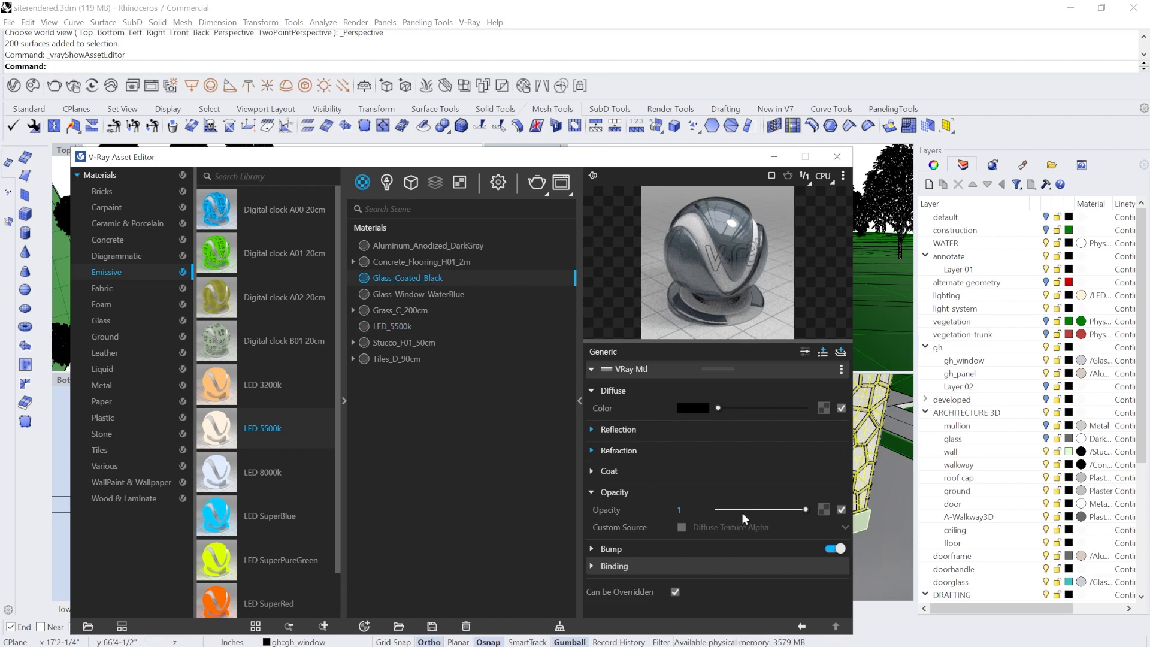
double_click(681, 511)
text(.4)
key(Return)
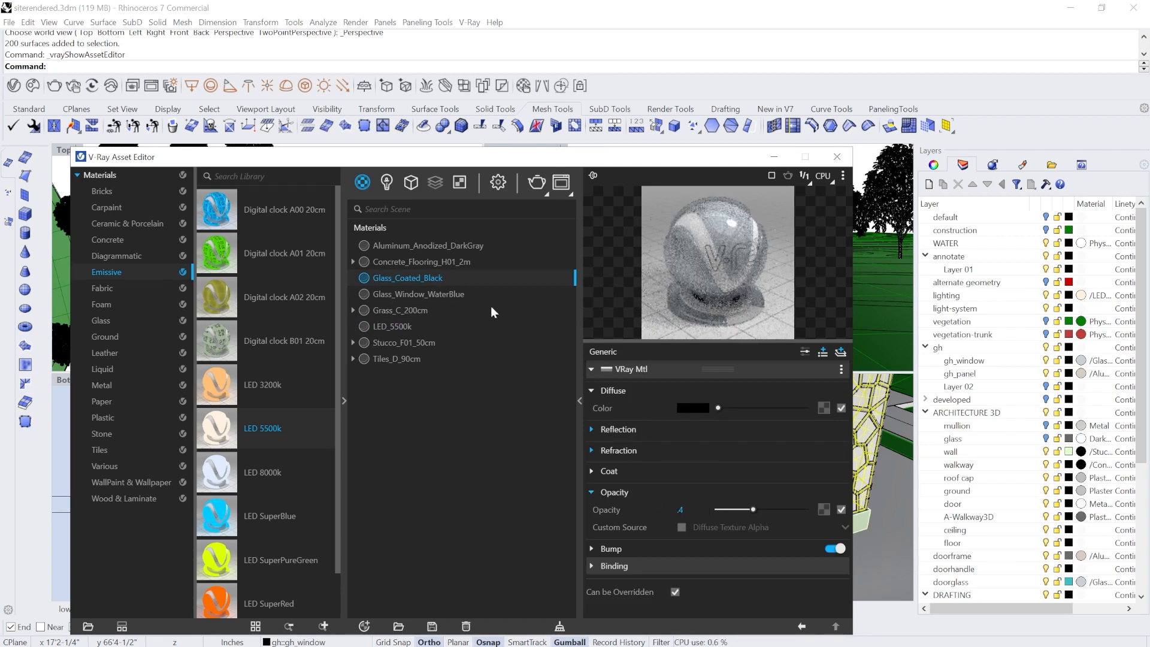
right_click(440, 276)
mouse_move(489, 318)
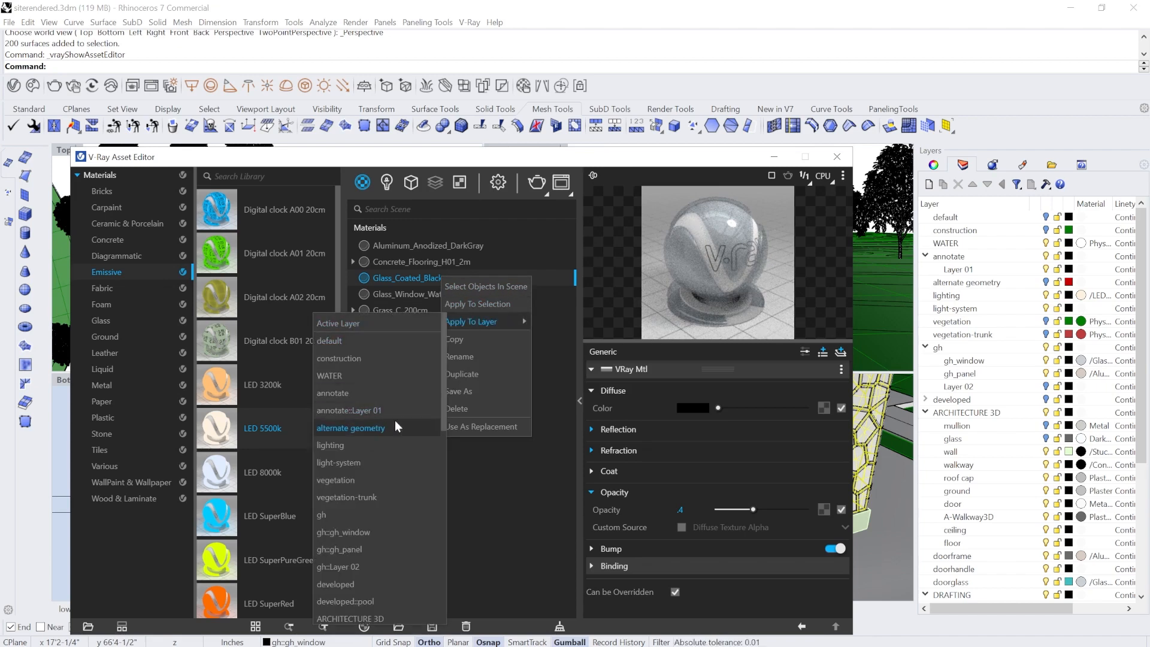
click(384, 533)
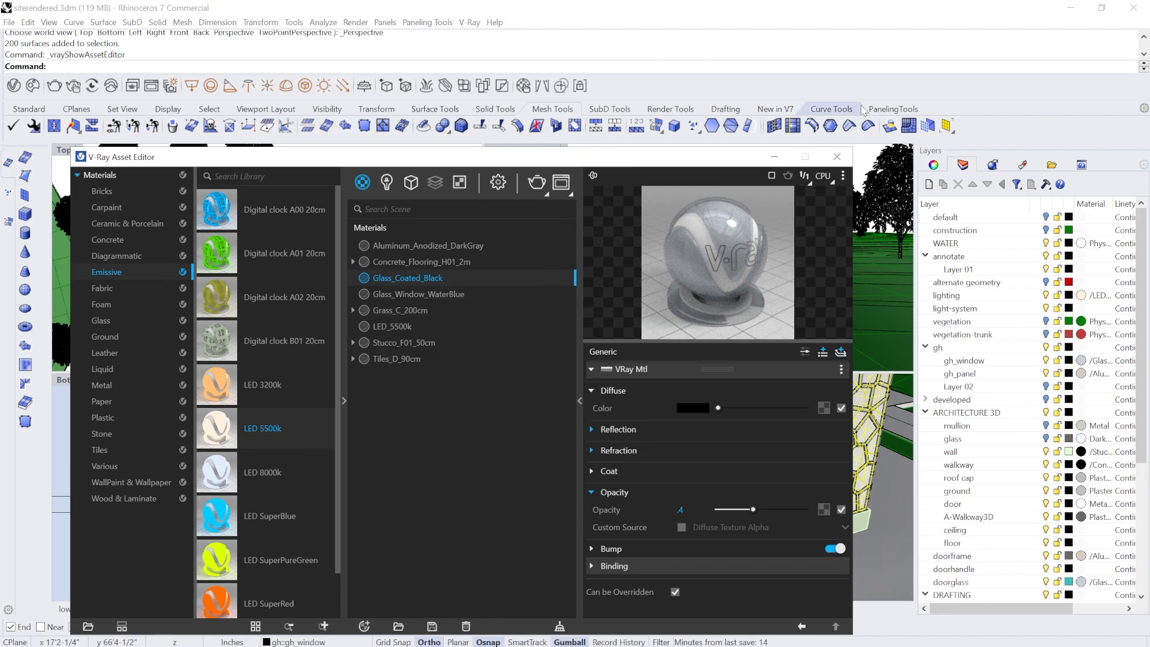
click(837, 157)
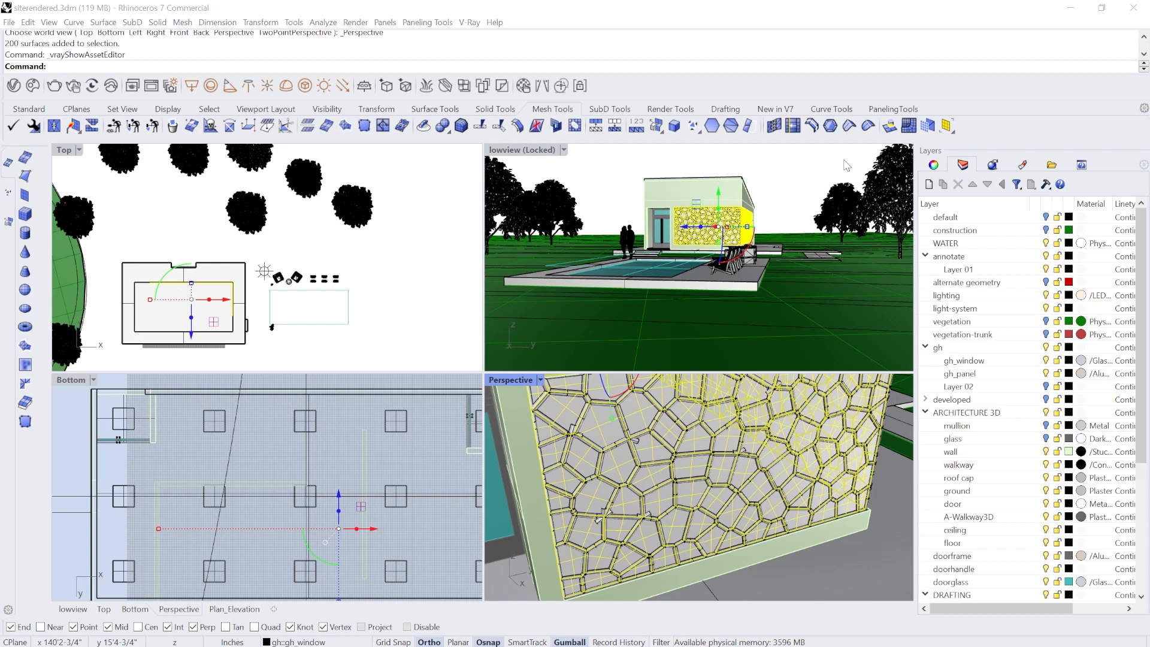
Render the lowview view with V-Ray and review the lit patterned wall in the Frame Buffer.
click(792, 197)
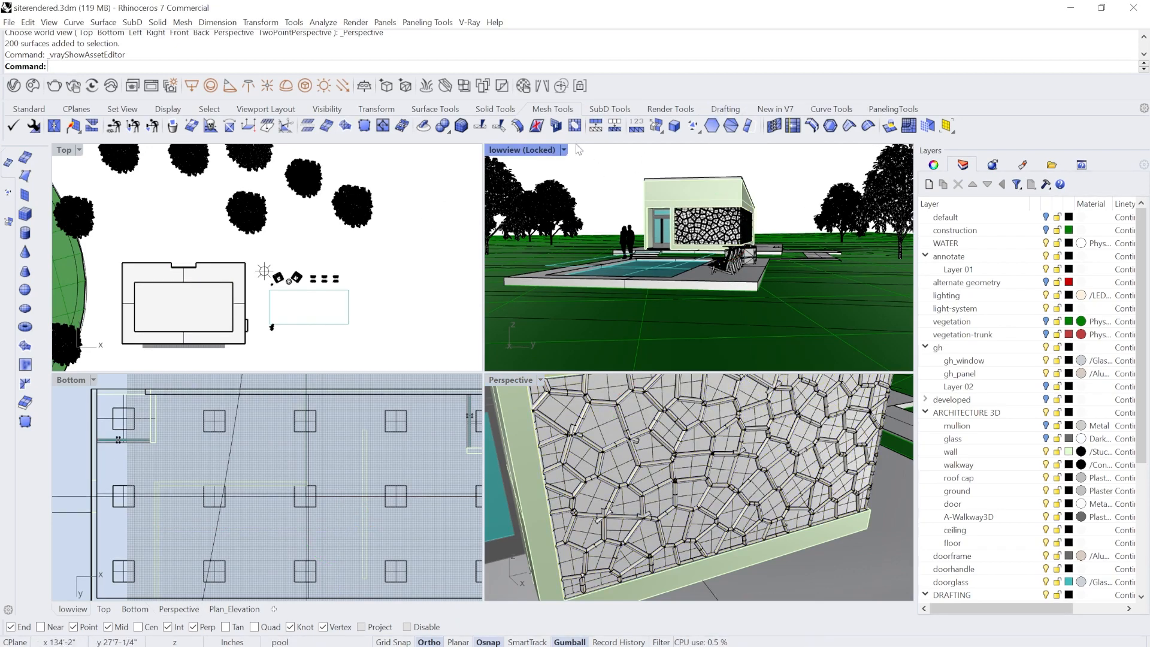
click(33, 86)
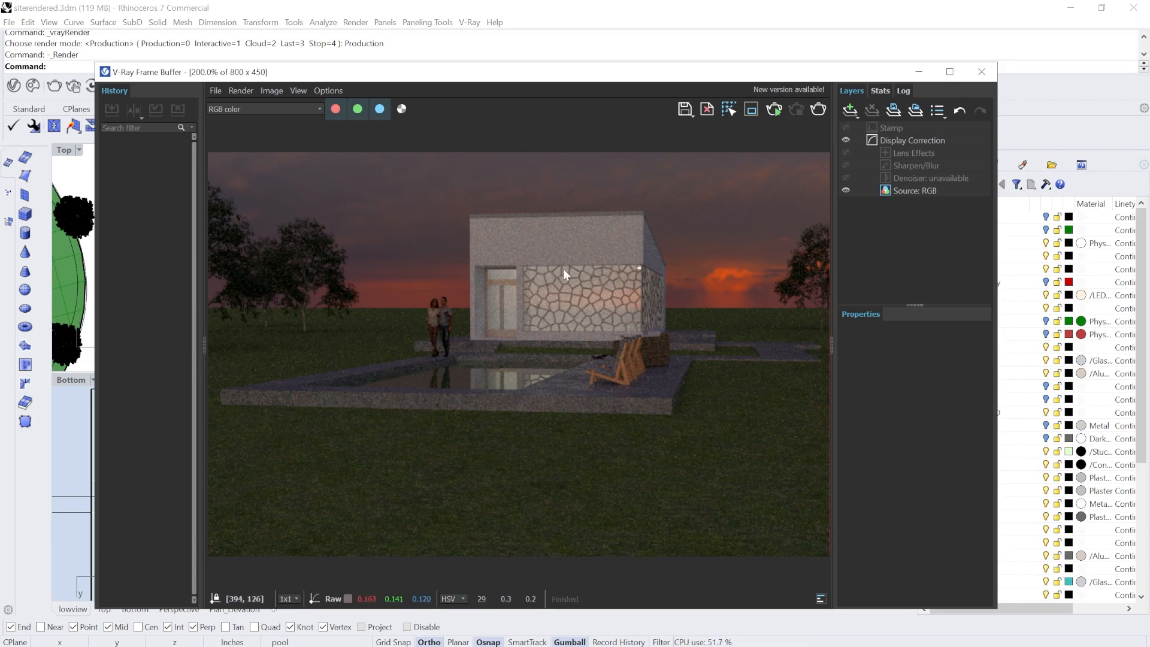
click(981, 71)
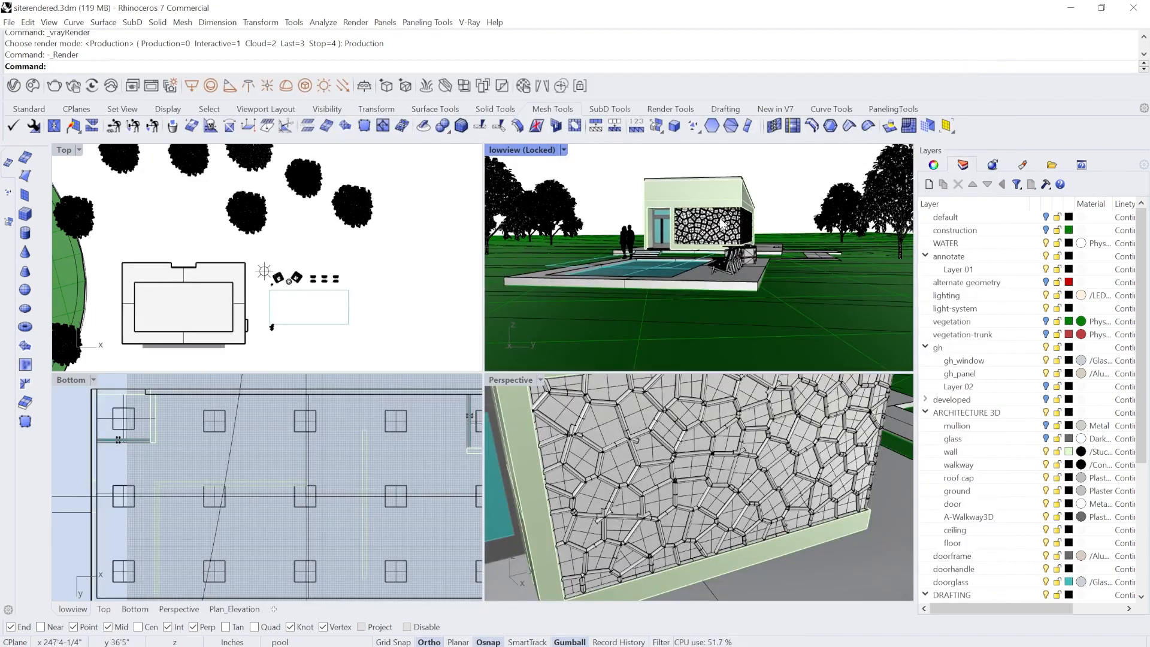
Set the opacity of the Glass_Coated_Black material to 0.25.
click(15, 86)
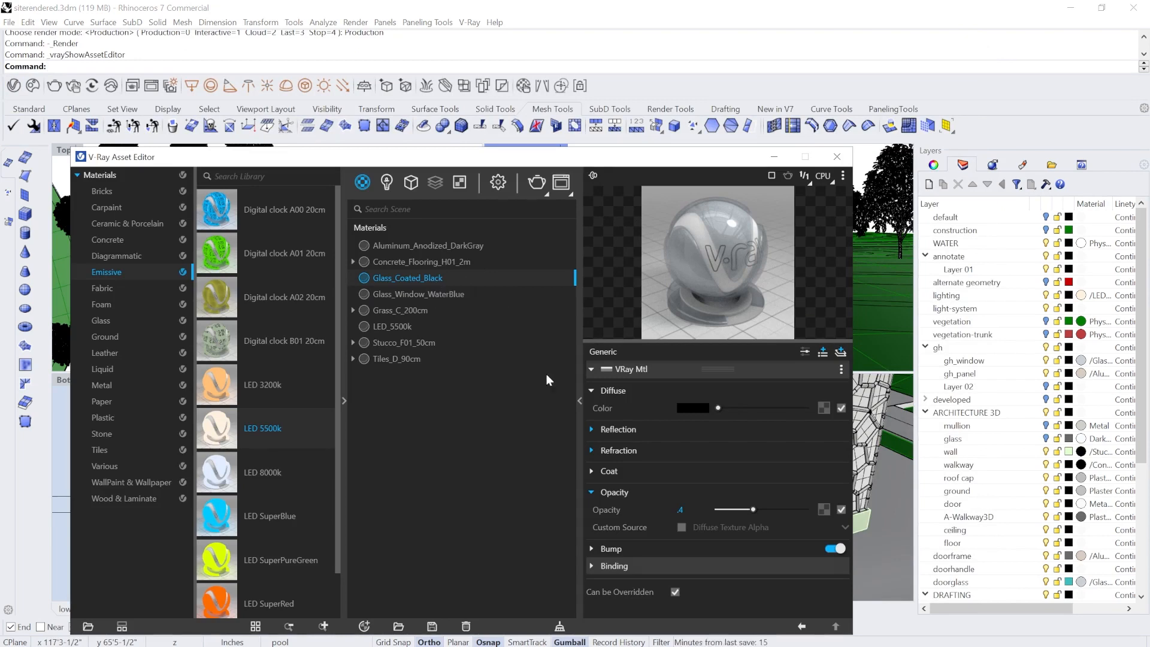
double_click(702, 509)
text(.25)
key(Return)
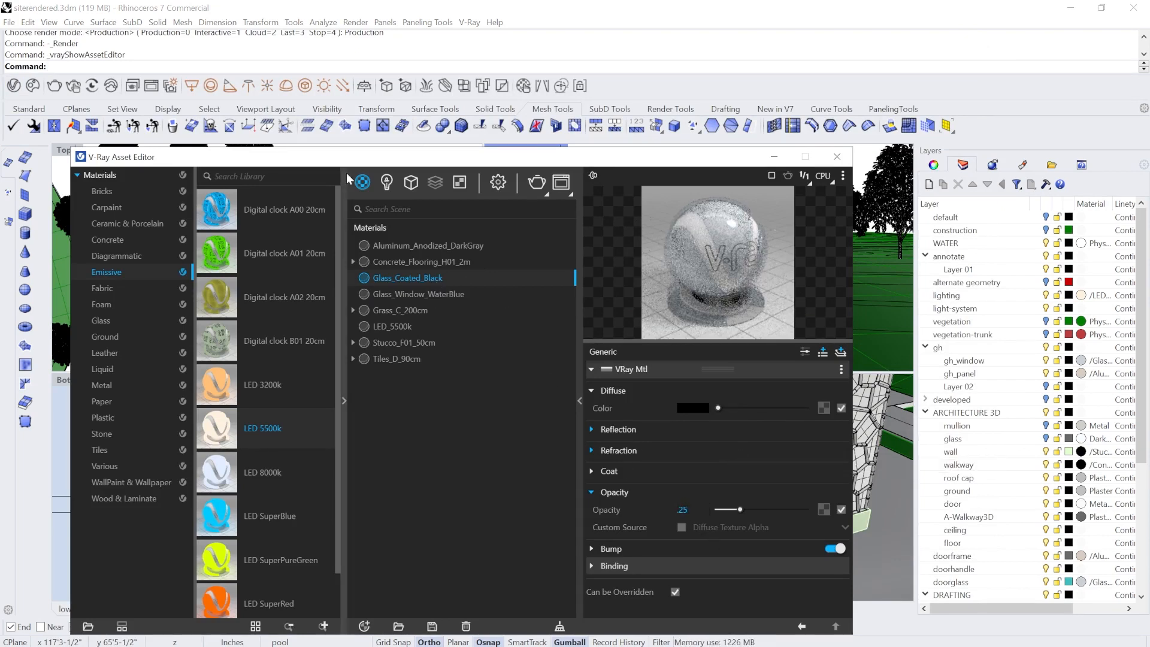
click(837, 157)
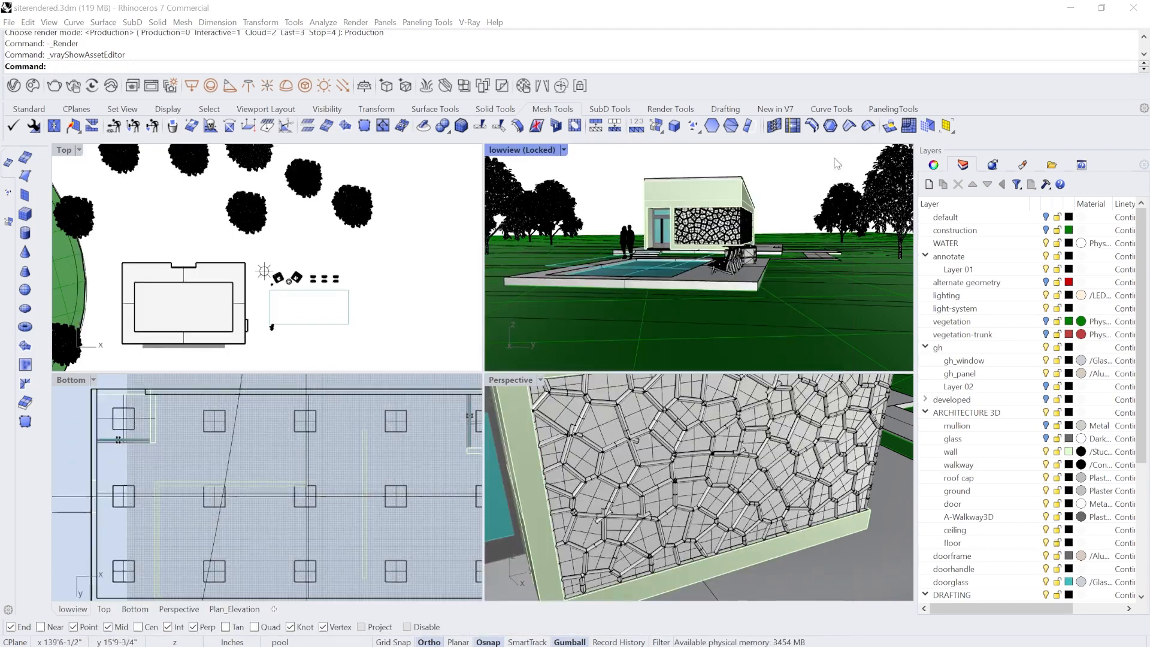
Make the lighting layer the current layer.
right_drag(272, 316, 318, 303)
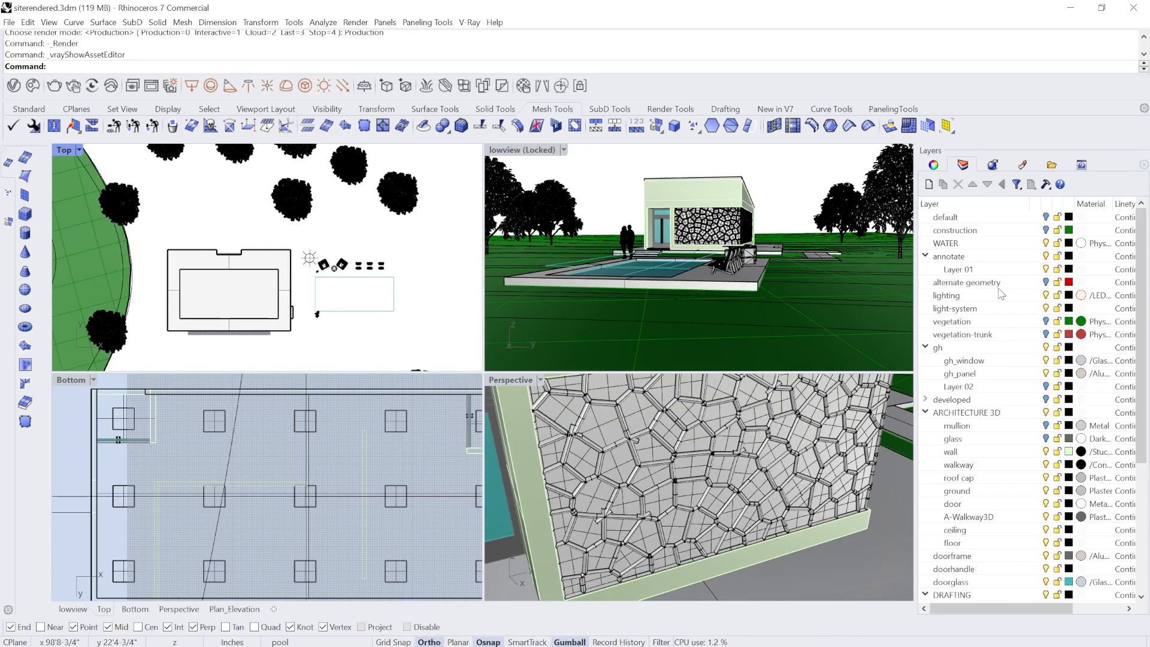
click(1025, 297)
click(1034, 295)
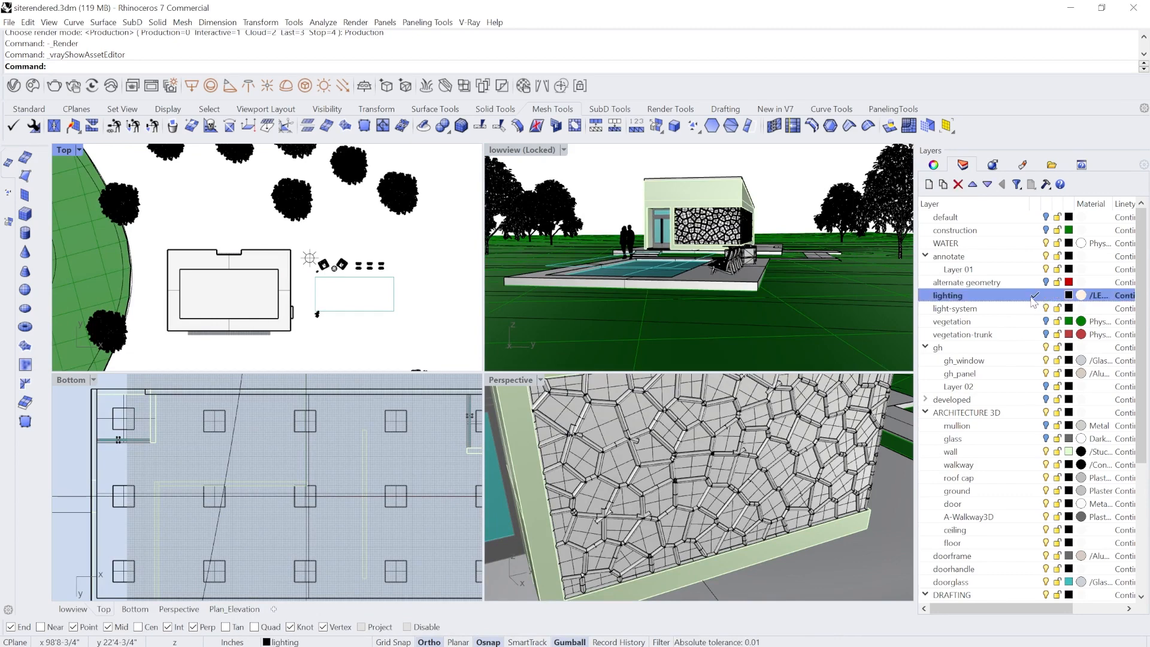
Turn on the clipplane layer so the clipping plane affecting the Top view is accessible.
scroll(171, 225, down, 3)
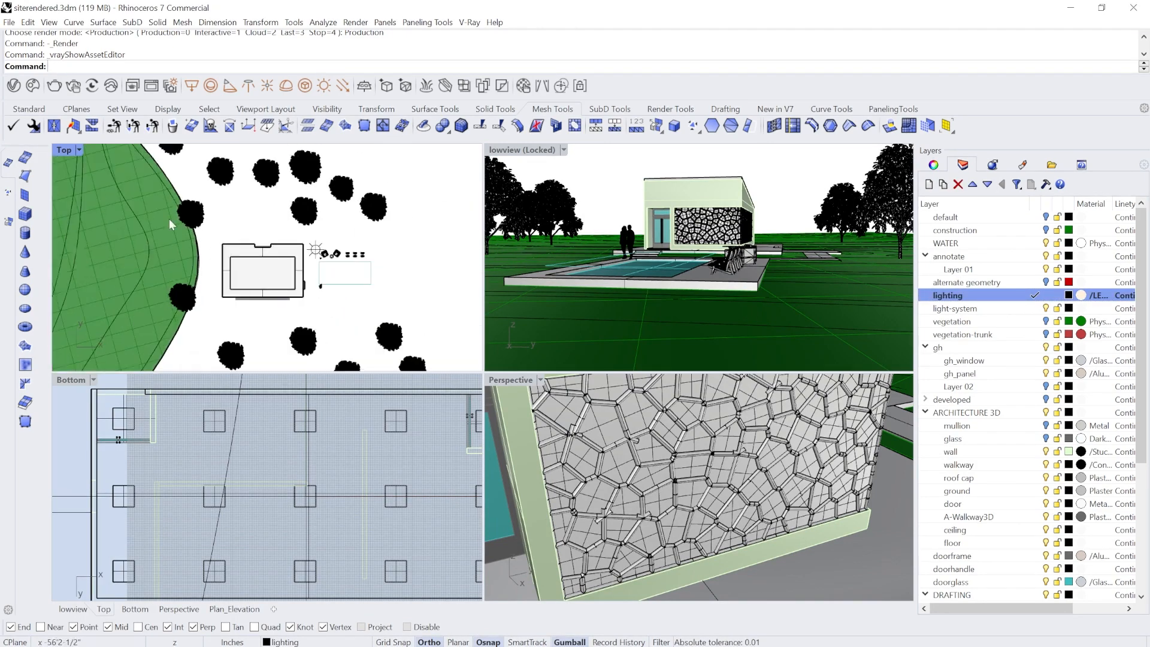
click(78, 149)
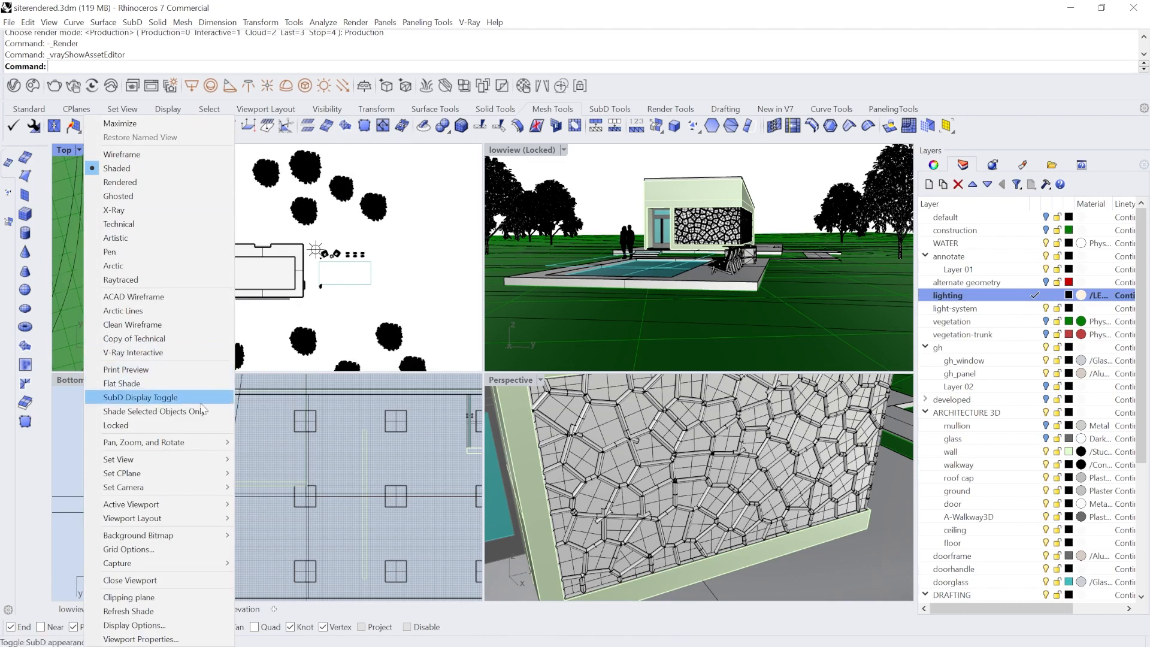
click(411, 313)
scroll(247, 254, down, 7)
scroll(233, 275, up, 5)
scroll(236, 276, up, 3)
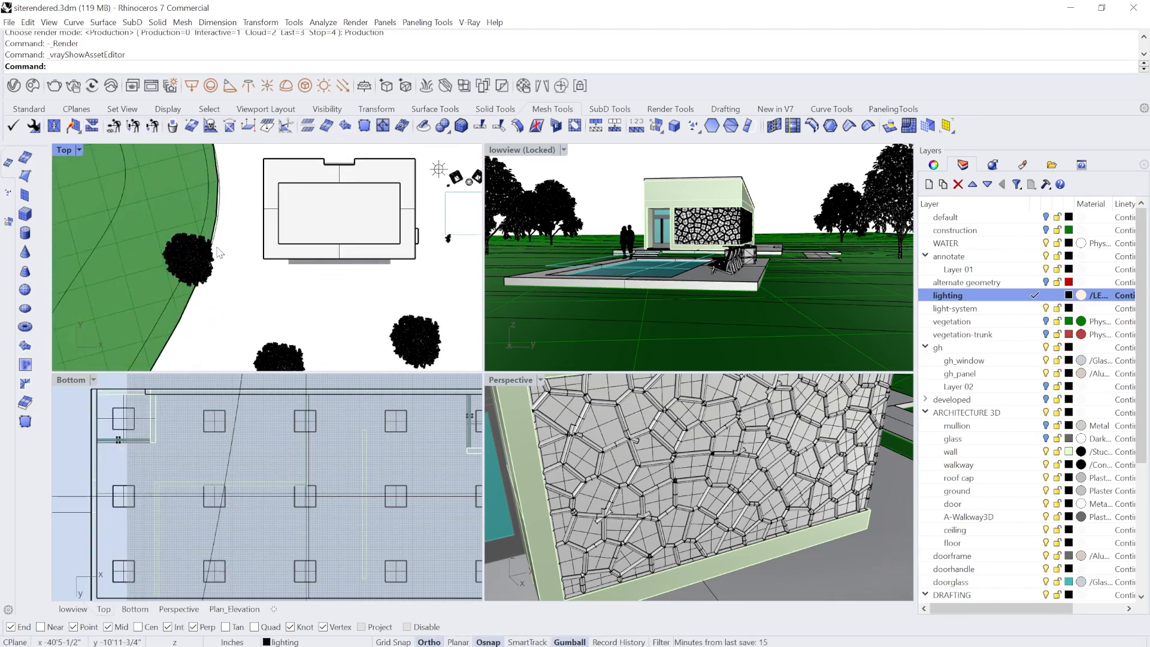
scroll(986, 439, down, 5)
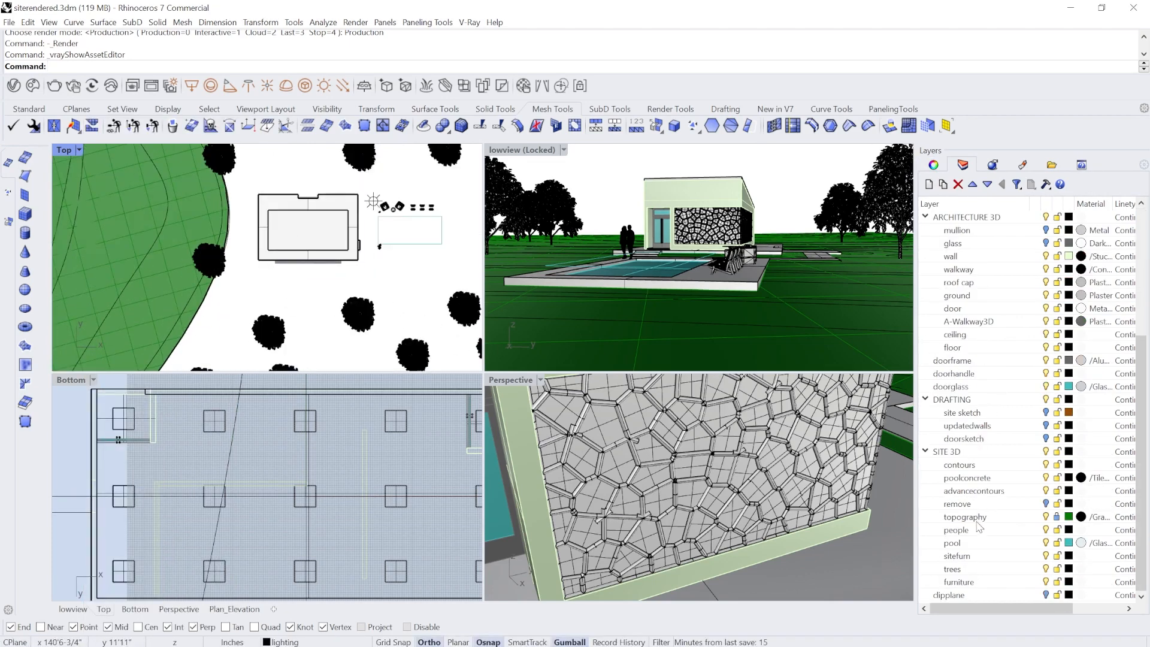
click(1041, 599)
scroll(351, 257, down, 6)
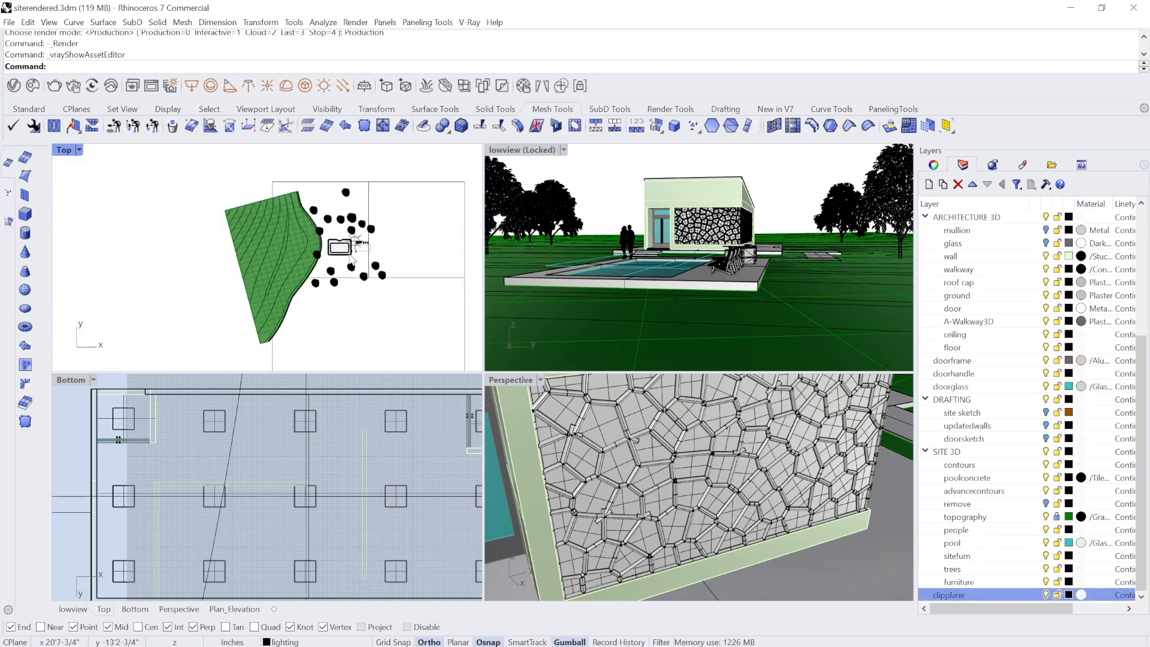
Select the large clipping plane, stop it from clipping the Top view, and hide the clipplane layer.
click(279, 483)
scroll(295, 430, down, 8)
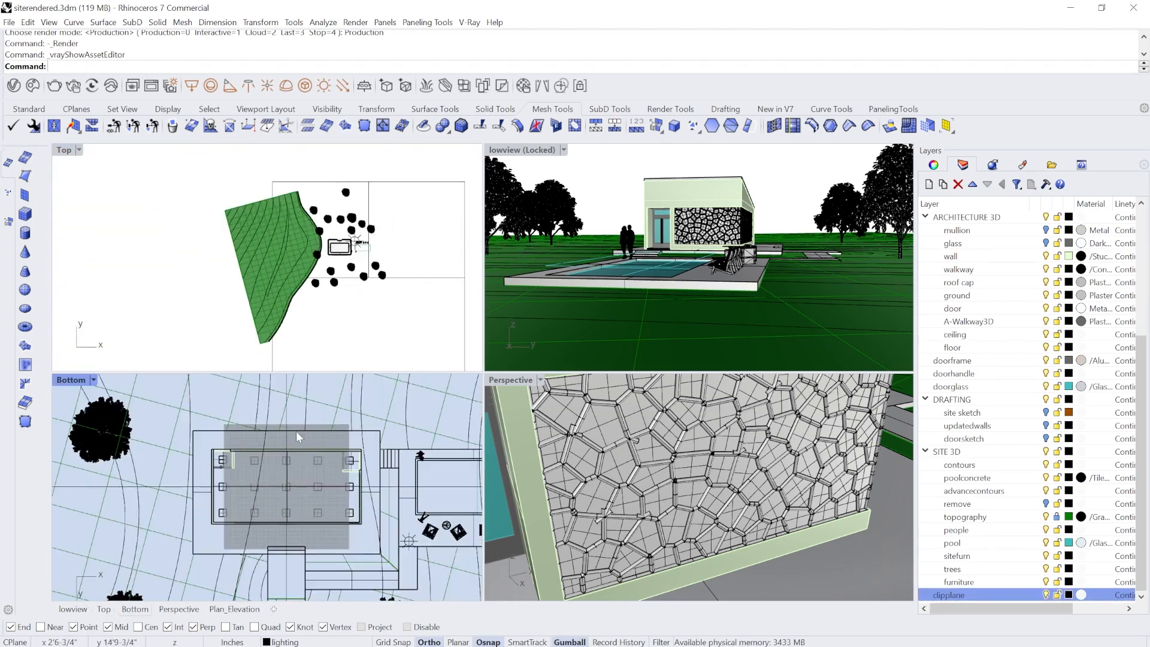
click(352, 245)
scroll(352, 245, up, 6)
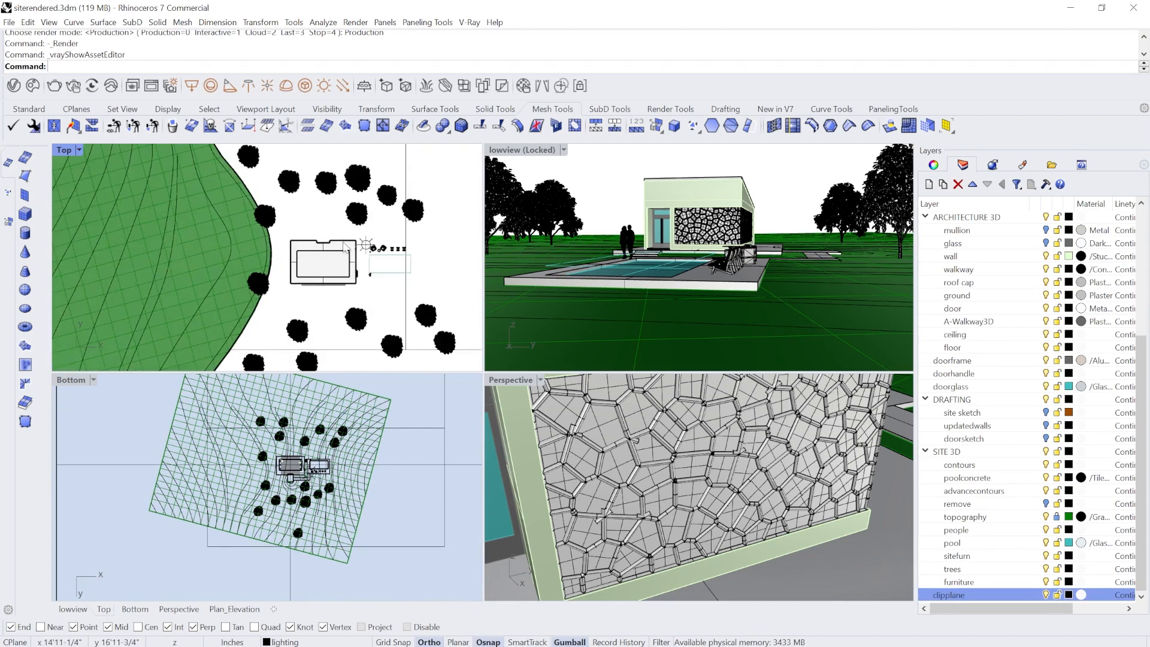
click(295, 441)
scroll(294, 441, up, 8)
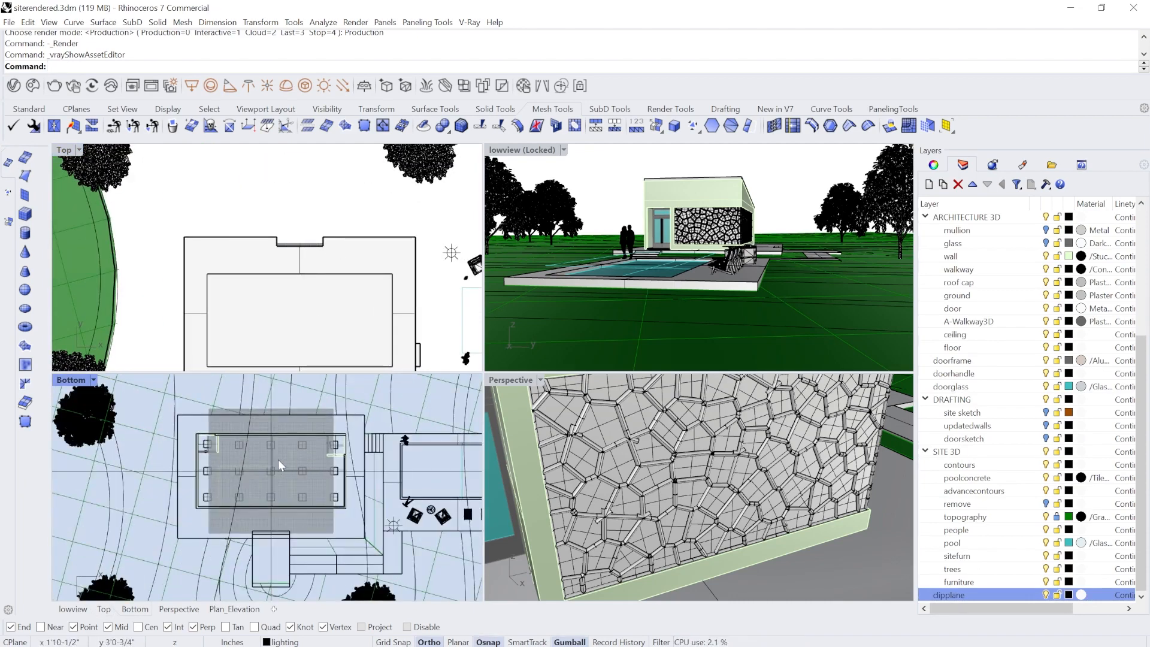
click(331, 264)
scroll(331, 264, down, 6)
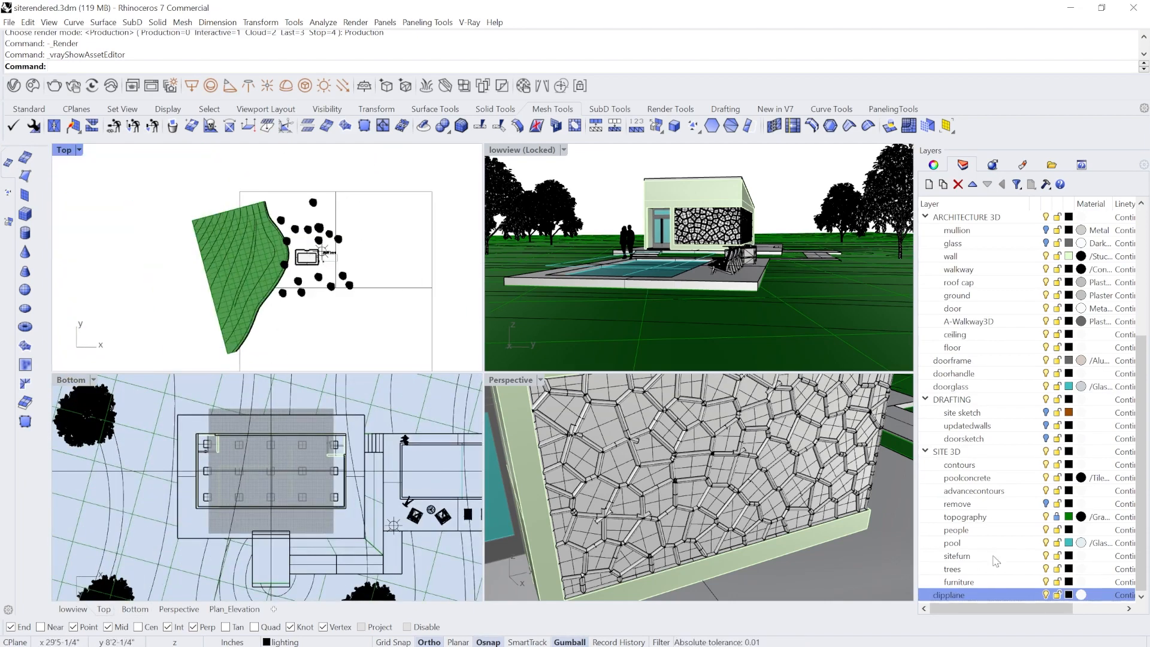
click(432, 259)
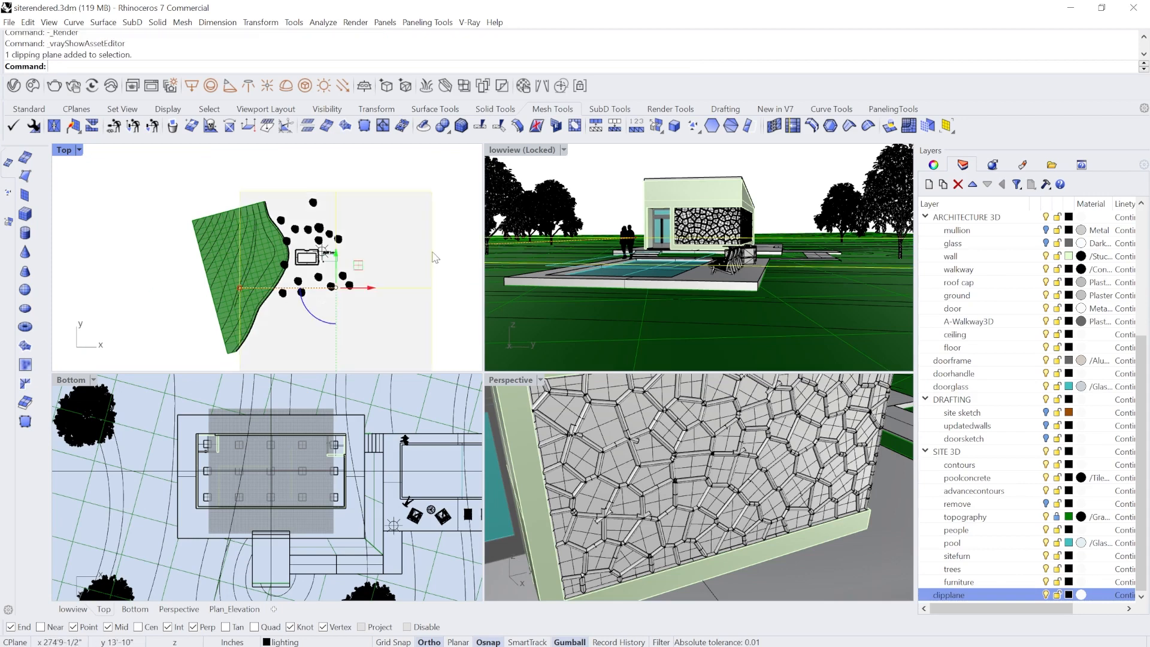
click(933, 163)
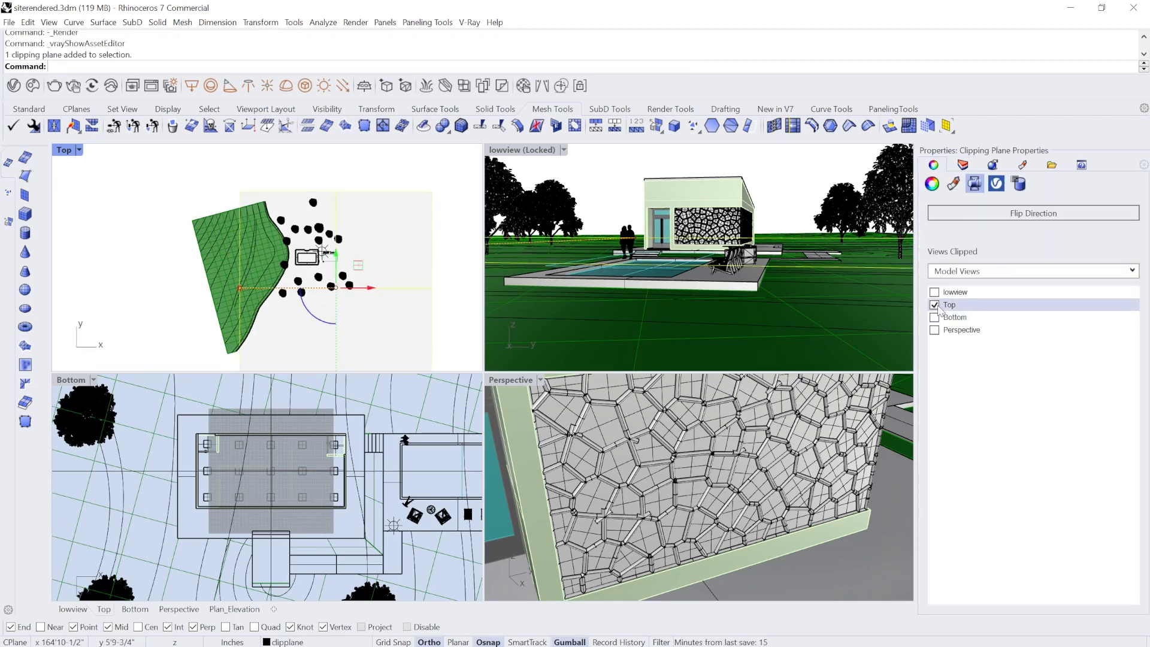
click(934, 305)
click(934, 305)
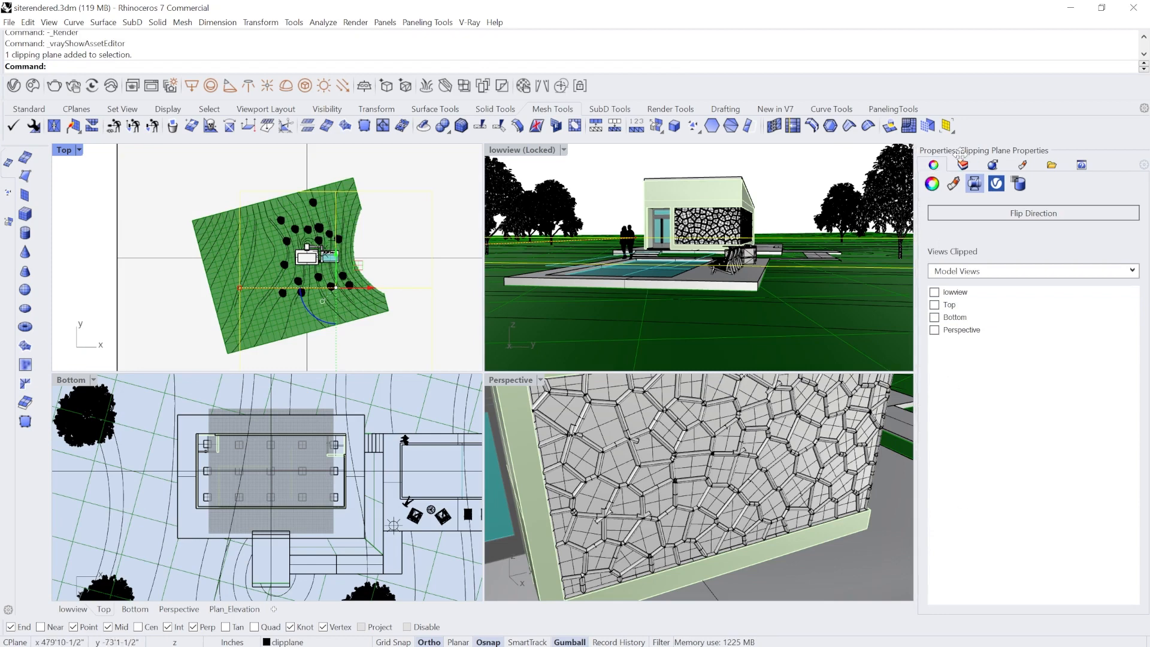
click(962, 165)
click(1045, 595)
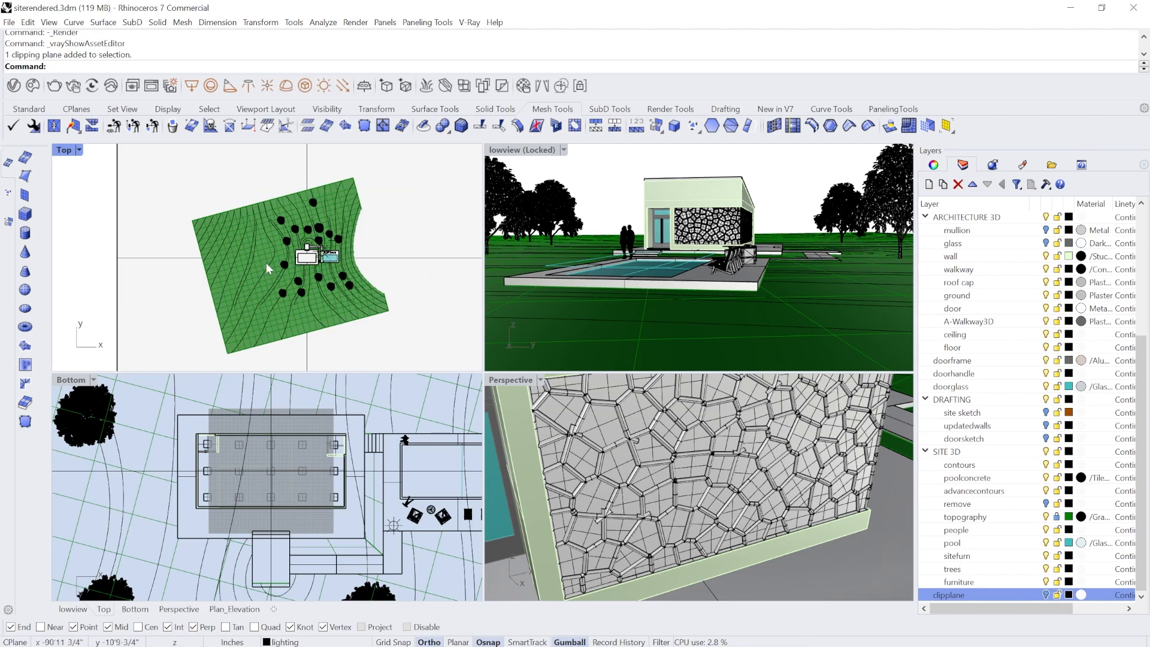
Examine the pool and its surrounding deck edges in the Bottom and Top views.
scroll(324, 459, up, 8)
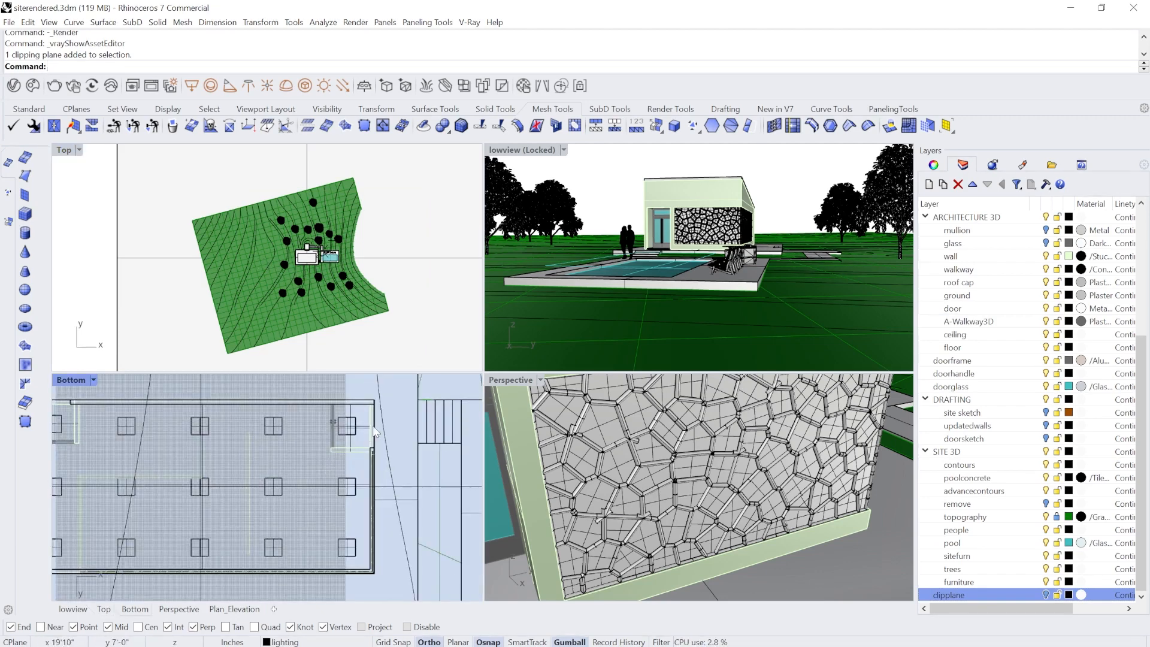
right_drag(460, 497, 178, 472)
scroll(181, 476, down, 3)
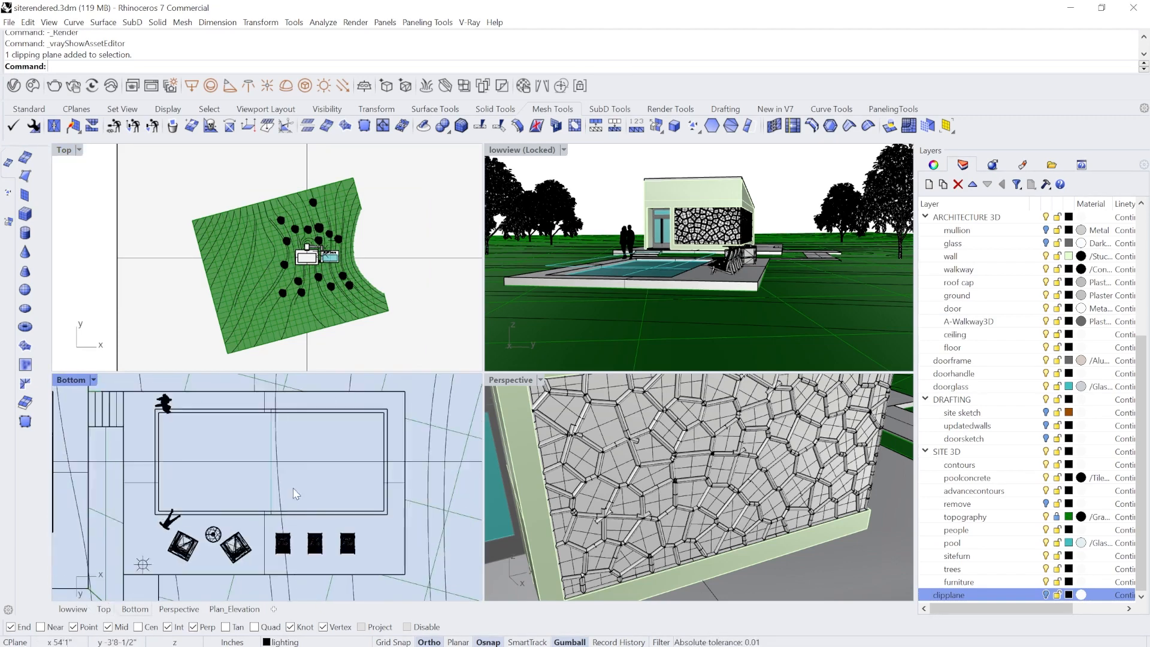
click(329, 259)
scroll(332, 260, up, 10)
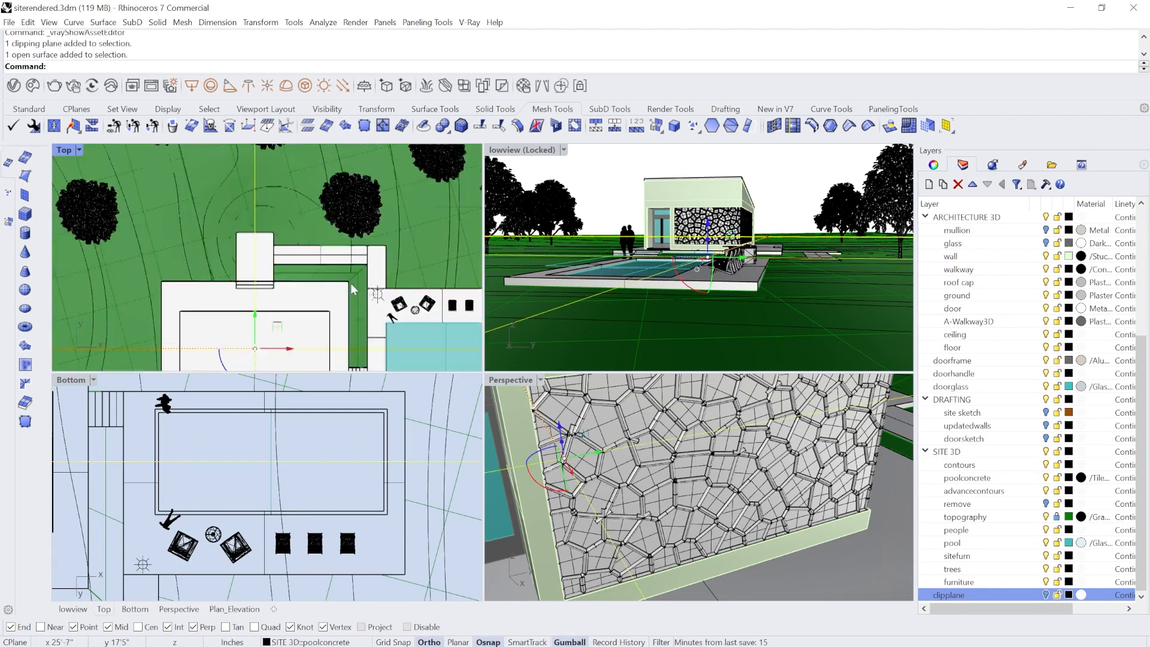
scroll(234, 231, up, 4)
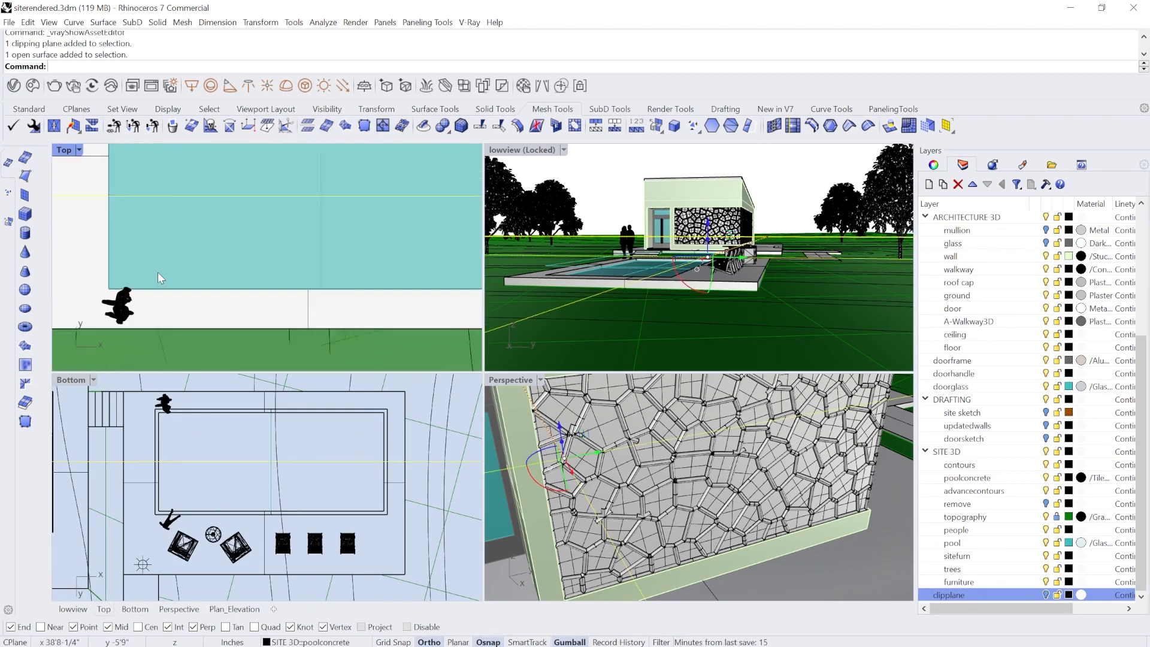
scroll(473, 286, down, 3)
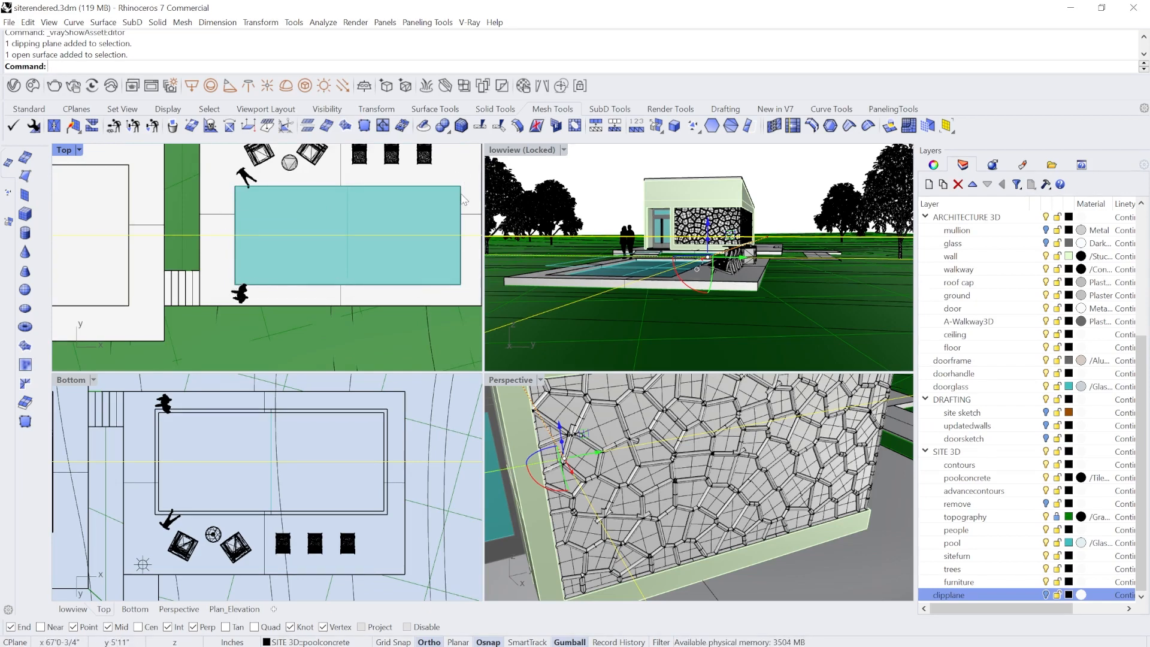
scroll(346, 265, up, 7)
right_drag(347, 264, 269, 286)
scroll(255, 281, down, 5)
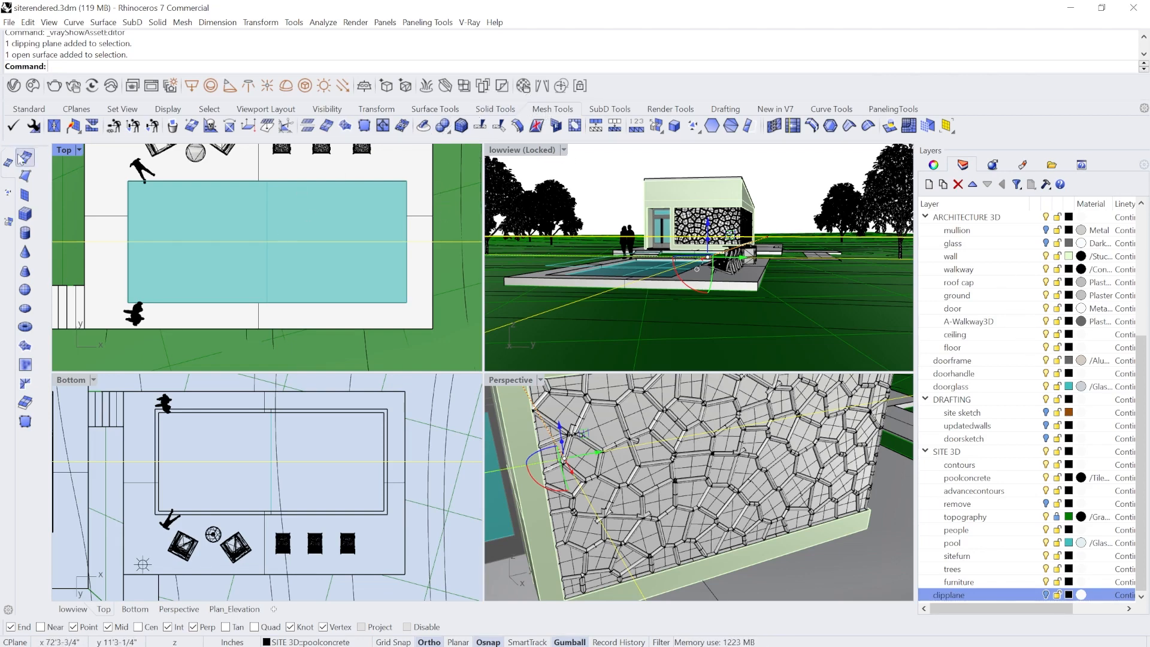
Create a mesh box 12 by 2 inches and 2 inches high at the pool's lower-left corner in the Top view.
click(25, 215)
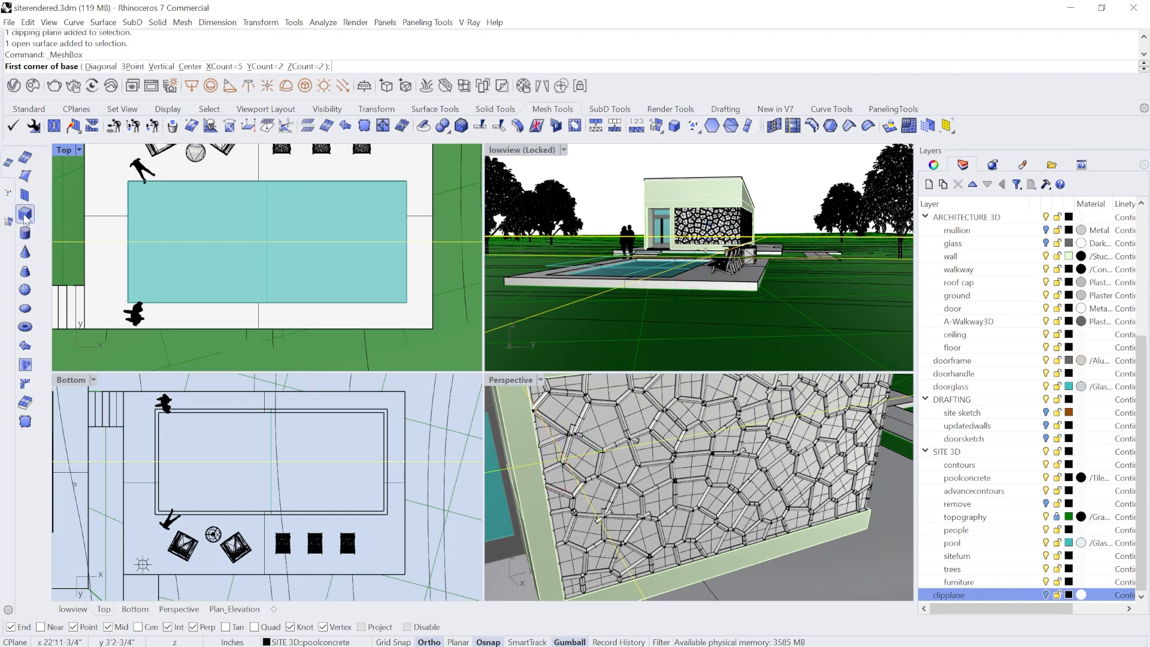
scroll(117, 305, up, 5)
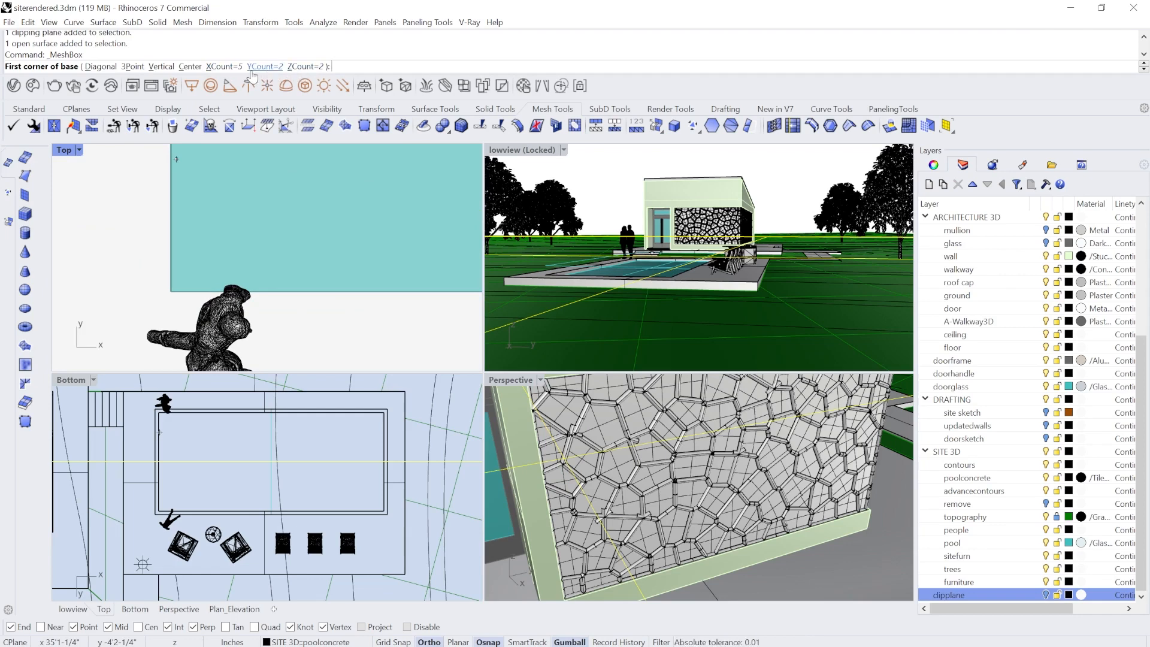
click(170, 291)
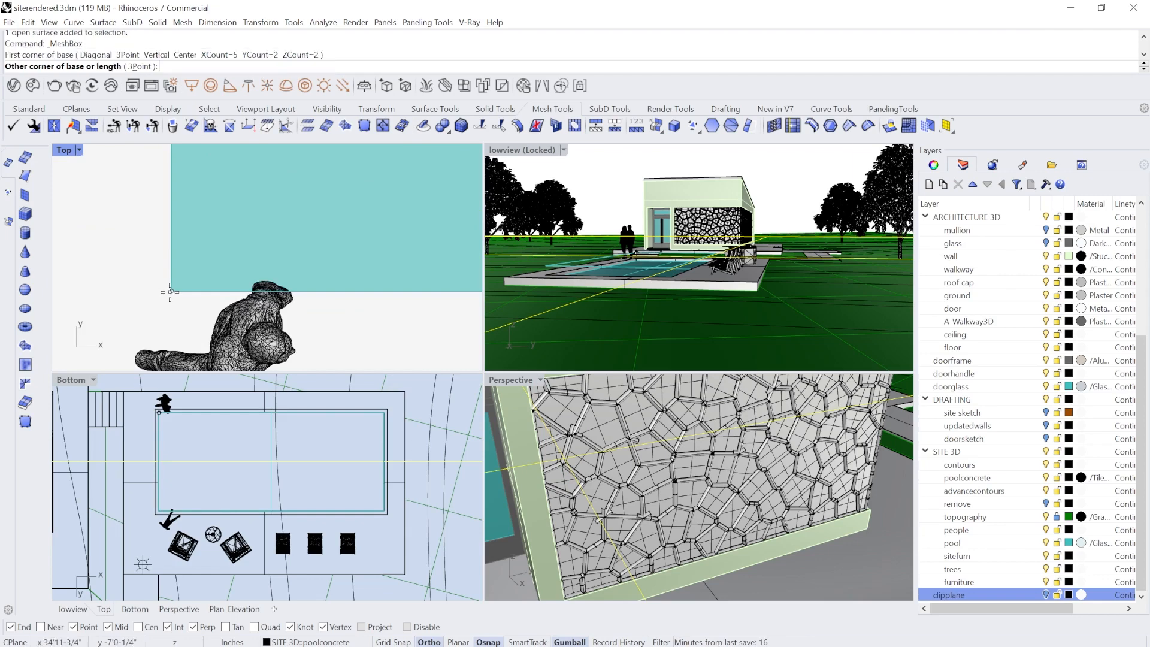
text(@)
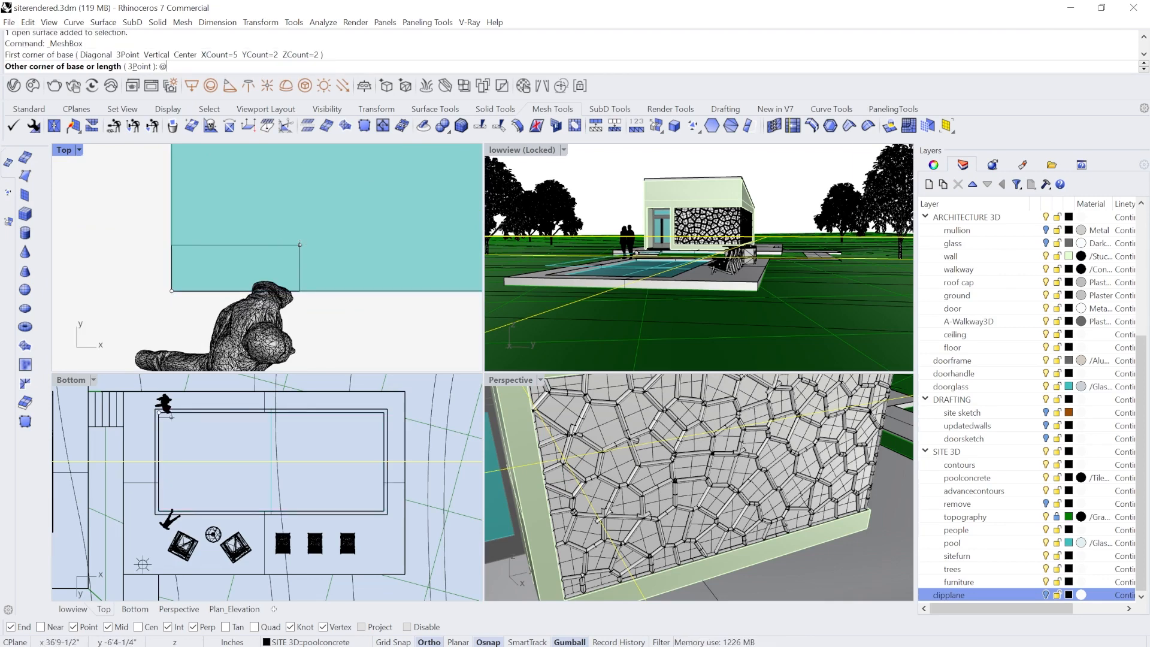
text(2,2)
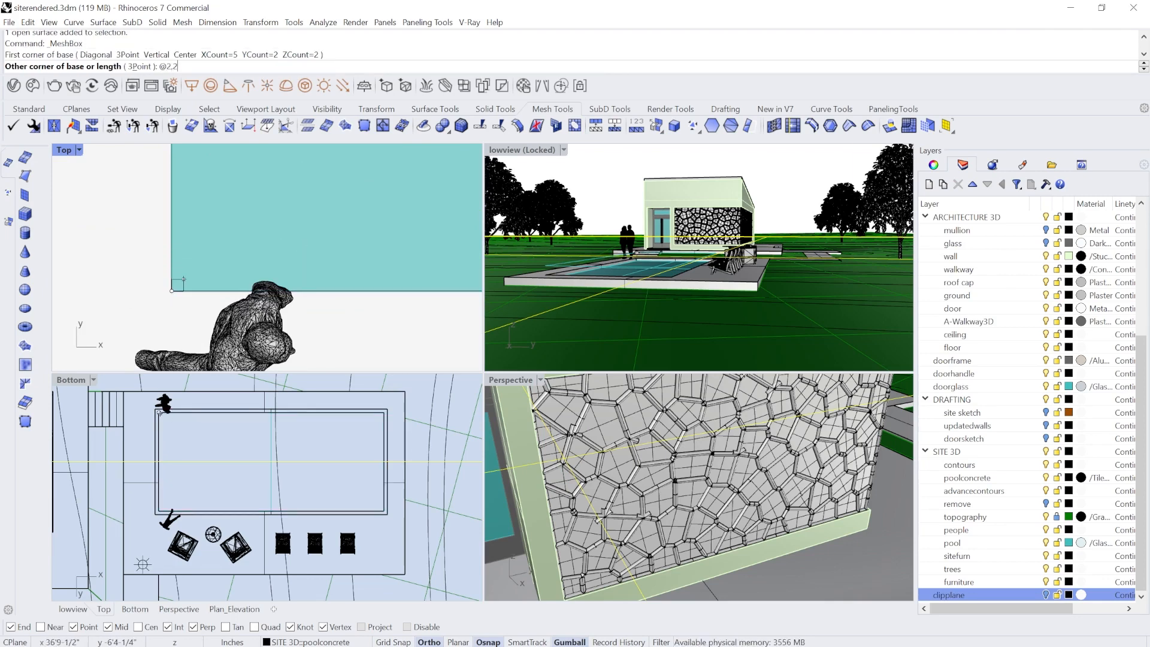
key(BackSpace)
text(2,2)
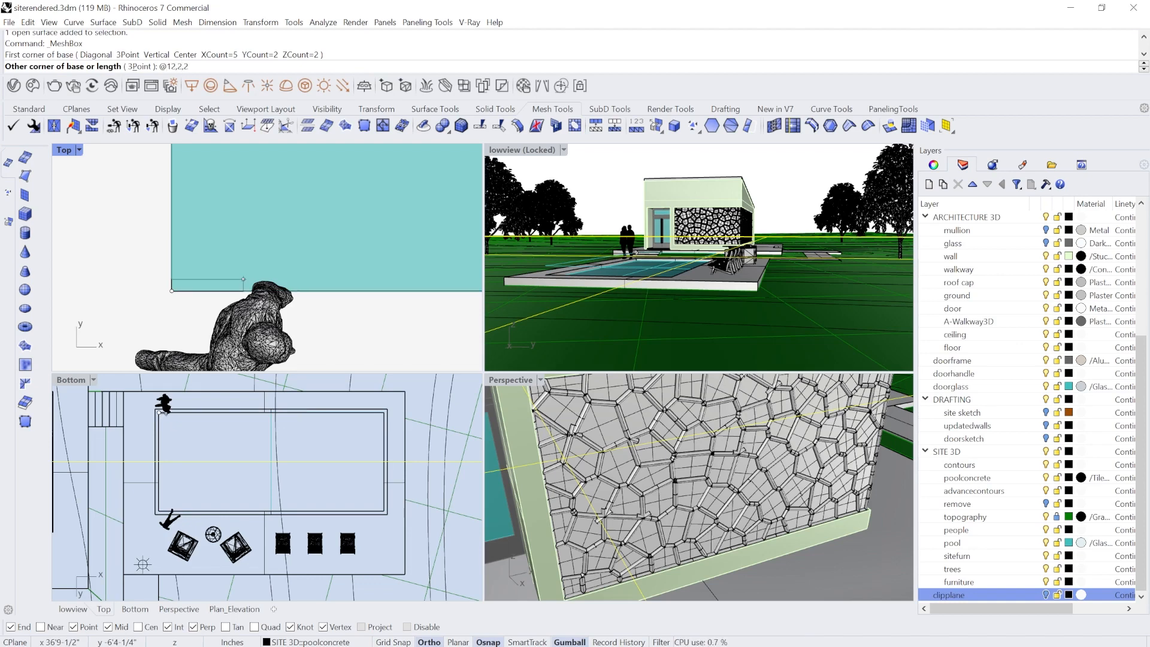
key(Return)
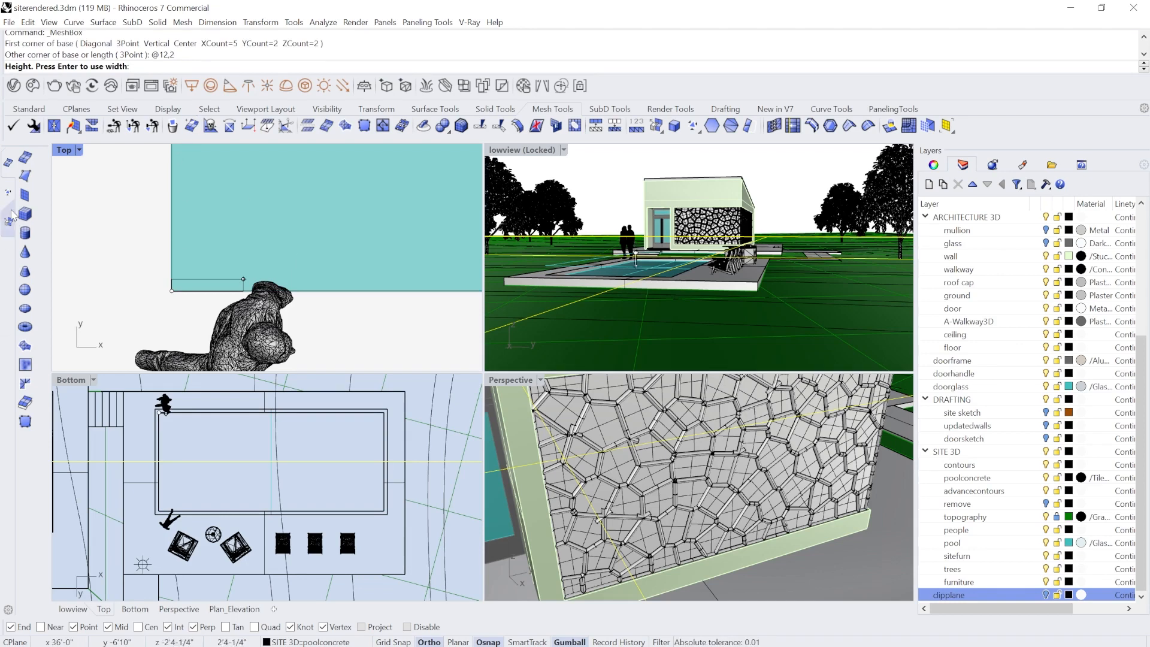
text(2)
key(Return)
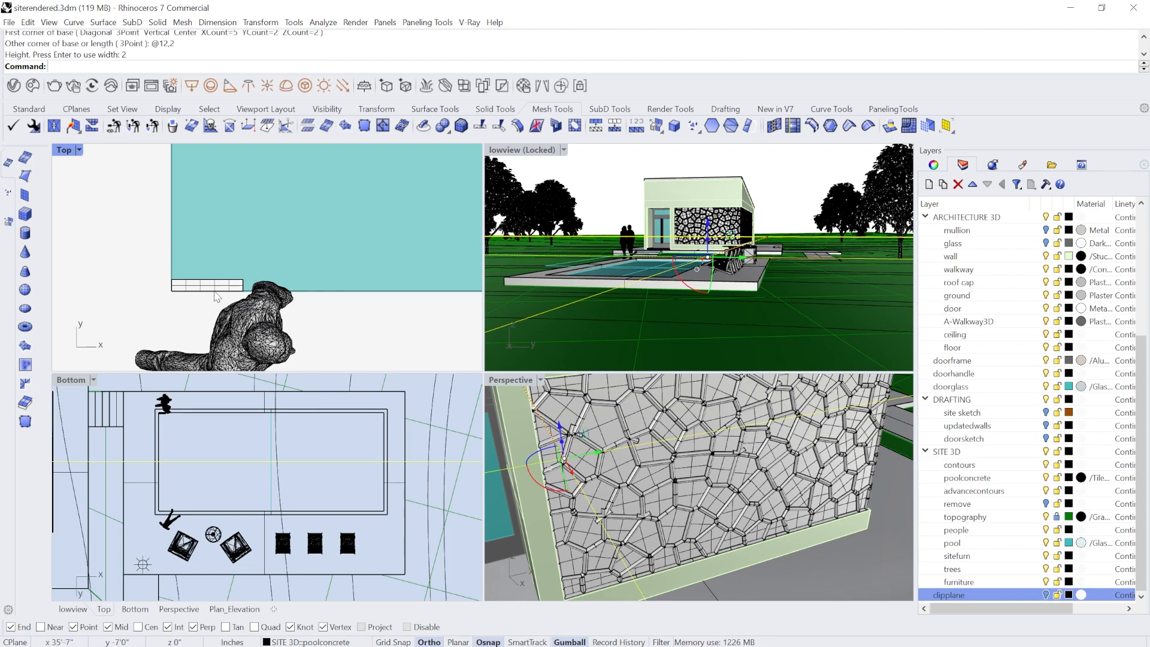
Stretch the mesh box with Scale1D along the pool's long edge from the left corner to the right corner.
click(240, 288)
text(Scale1D)
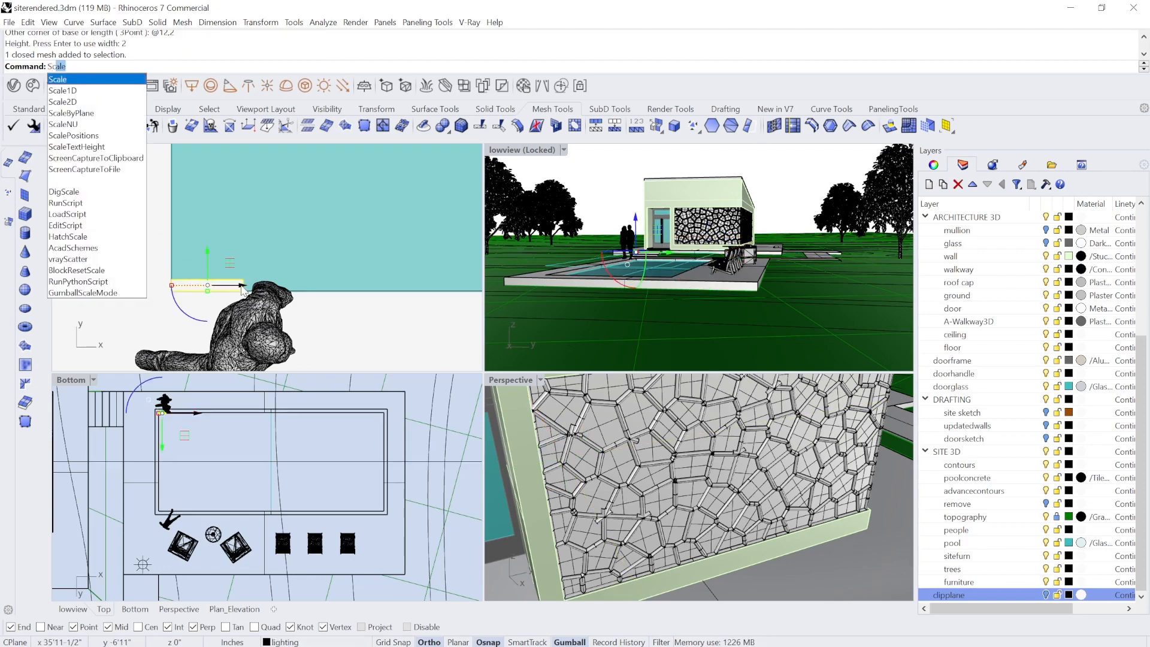
key(Return)
click(172, 291)
click(244, 291)
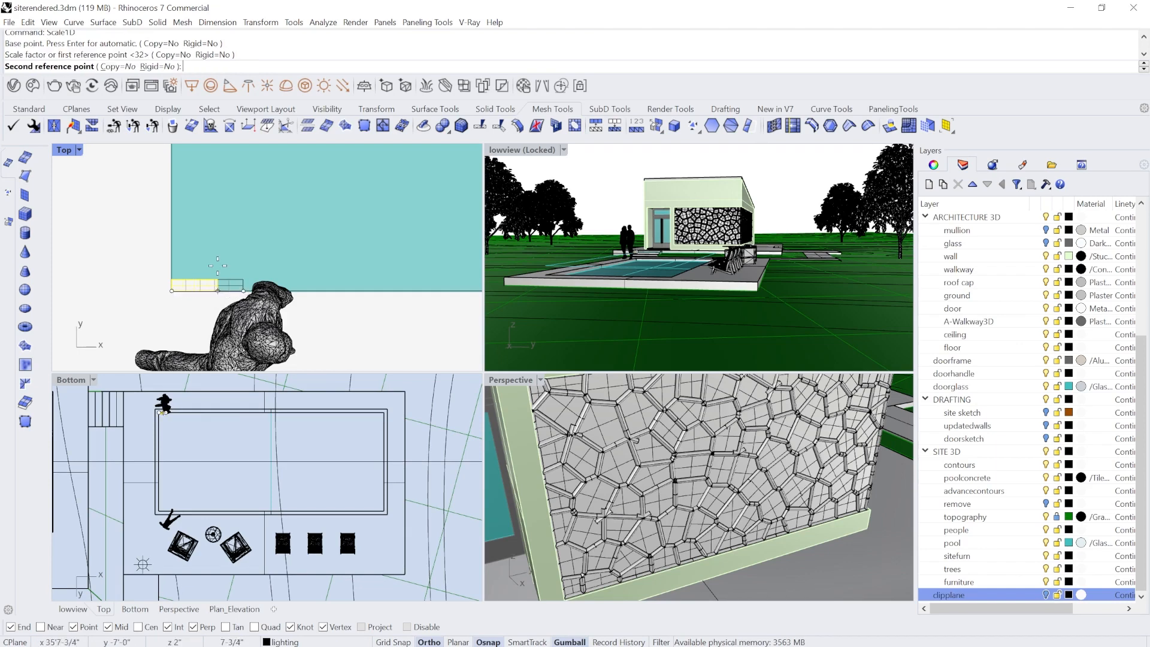
scroll(218, 265, down, 20)
scroll(400, 241, up, 15)
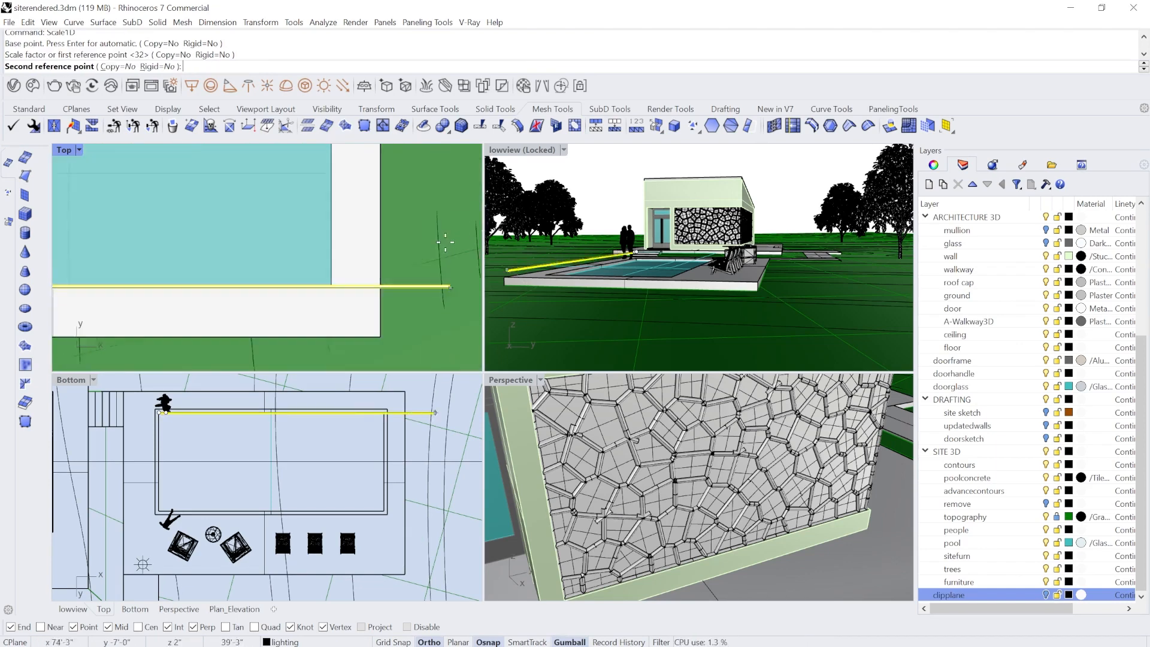
scroll(445, 241, up, 2)
click(293, 304)
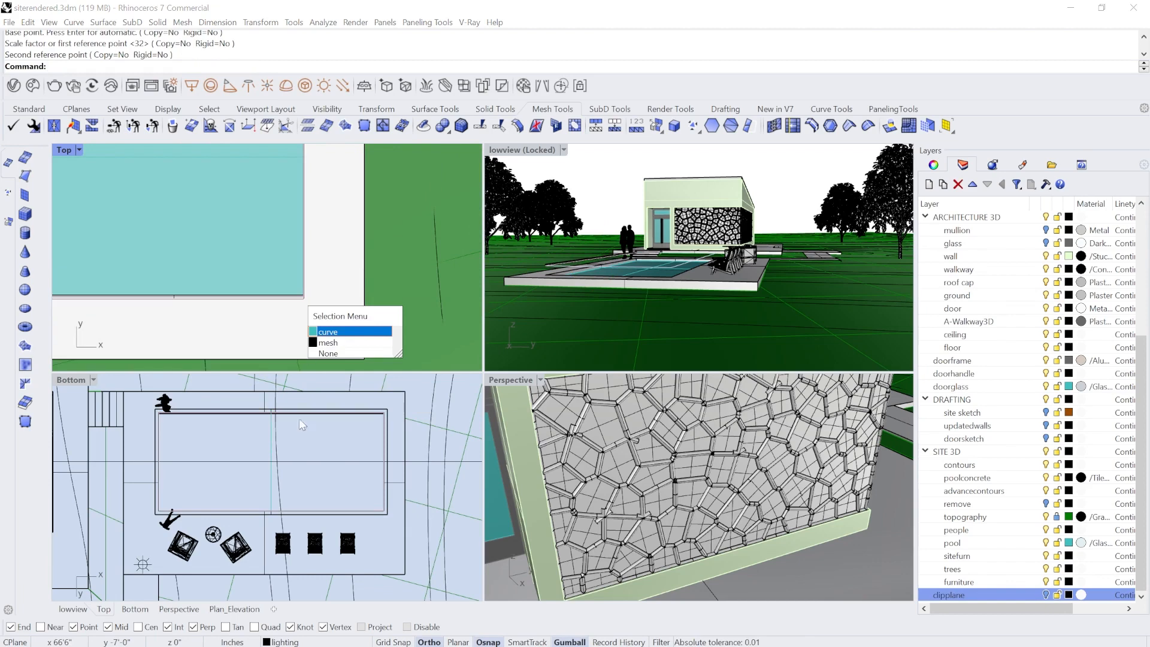
Change the Perspective viewport to the Front view and frame the whole site.
click(504, 405)
click(541, 379)
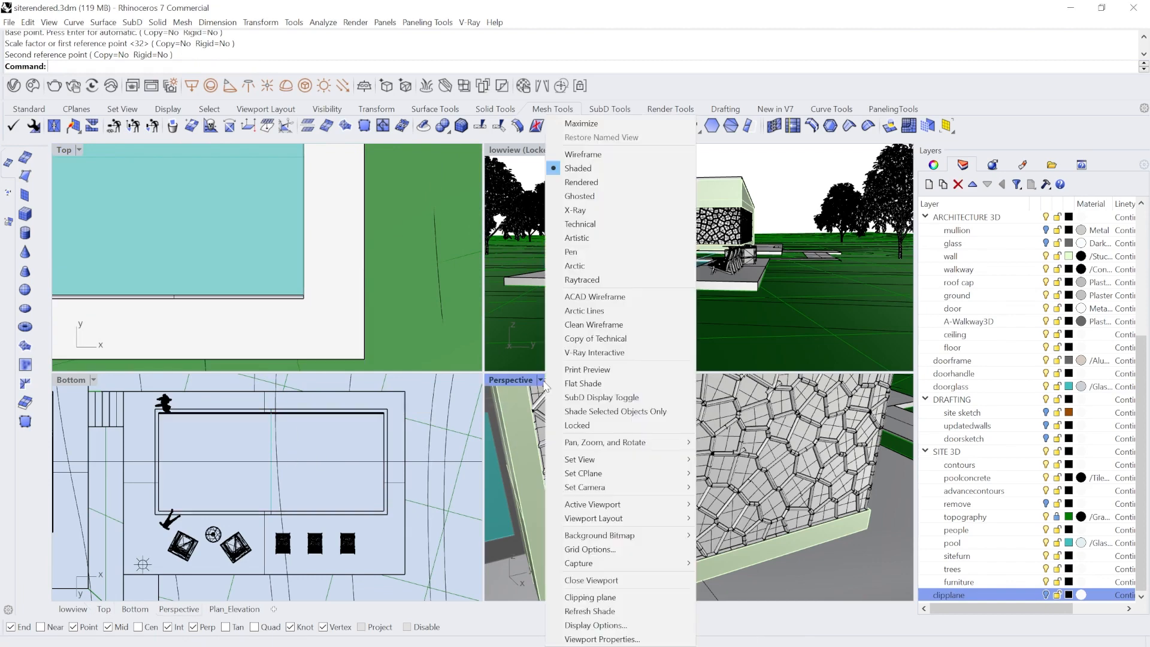
mouse_move(625, 459)
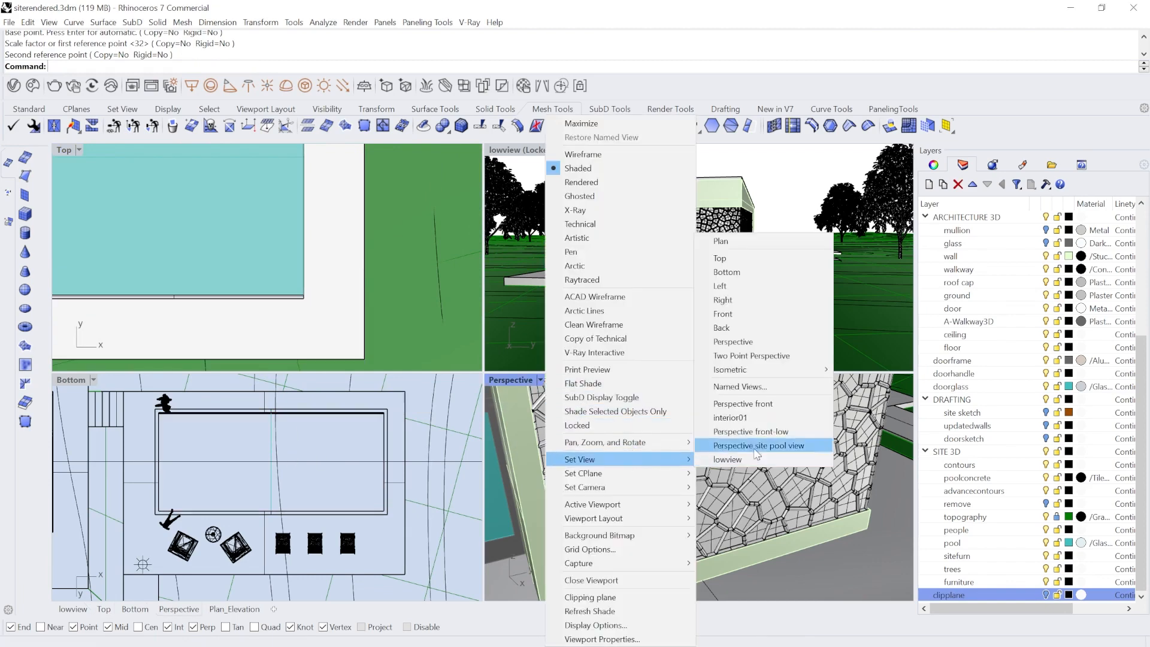
click(763, 314)
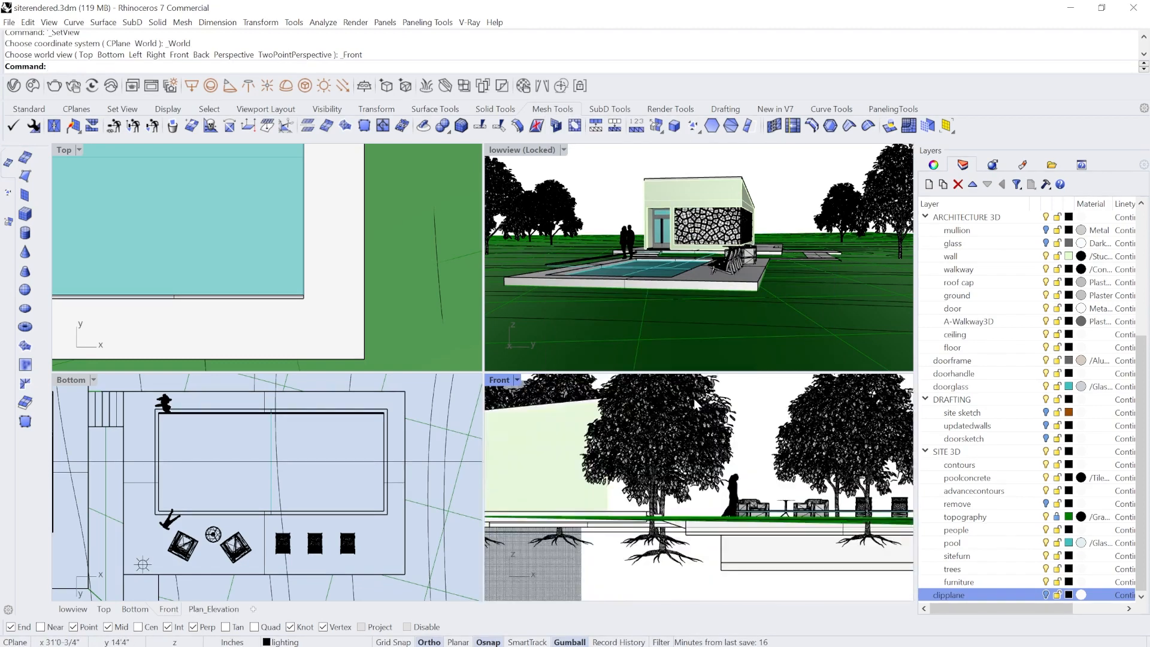
scroll(679, 432, up, 18)
scroll(761, 489, down, 14)
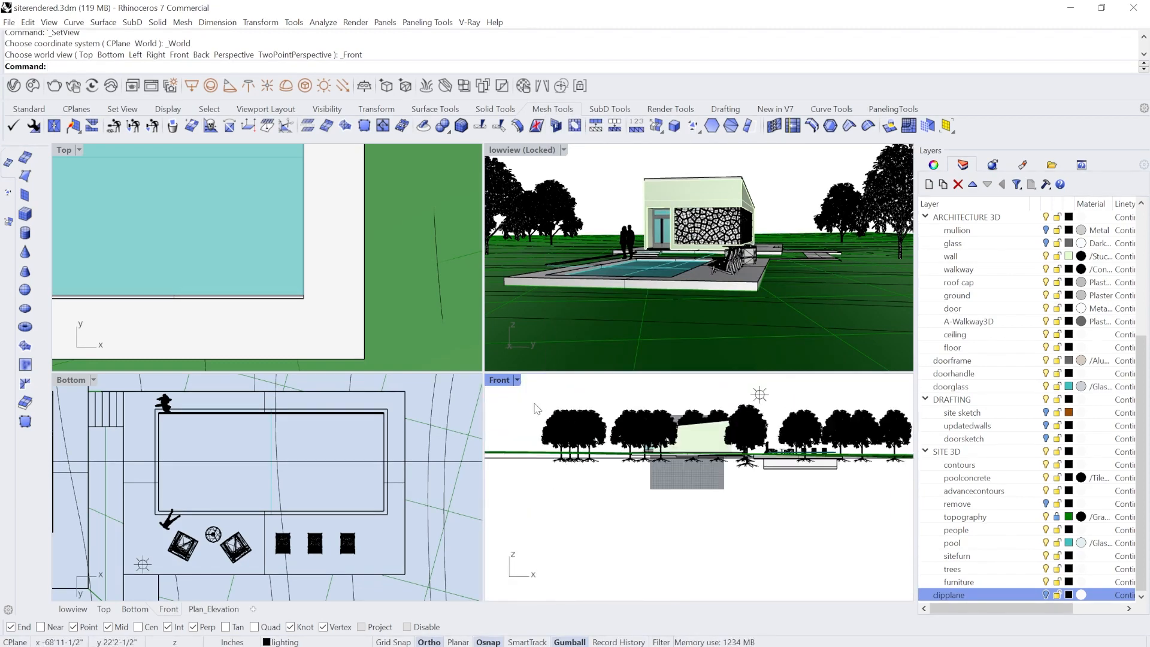
Display the Front view in wireframe and frame the selected mesh box along the pool's long edge.
click(517, 379)
click(560, 154)
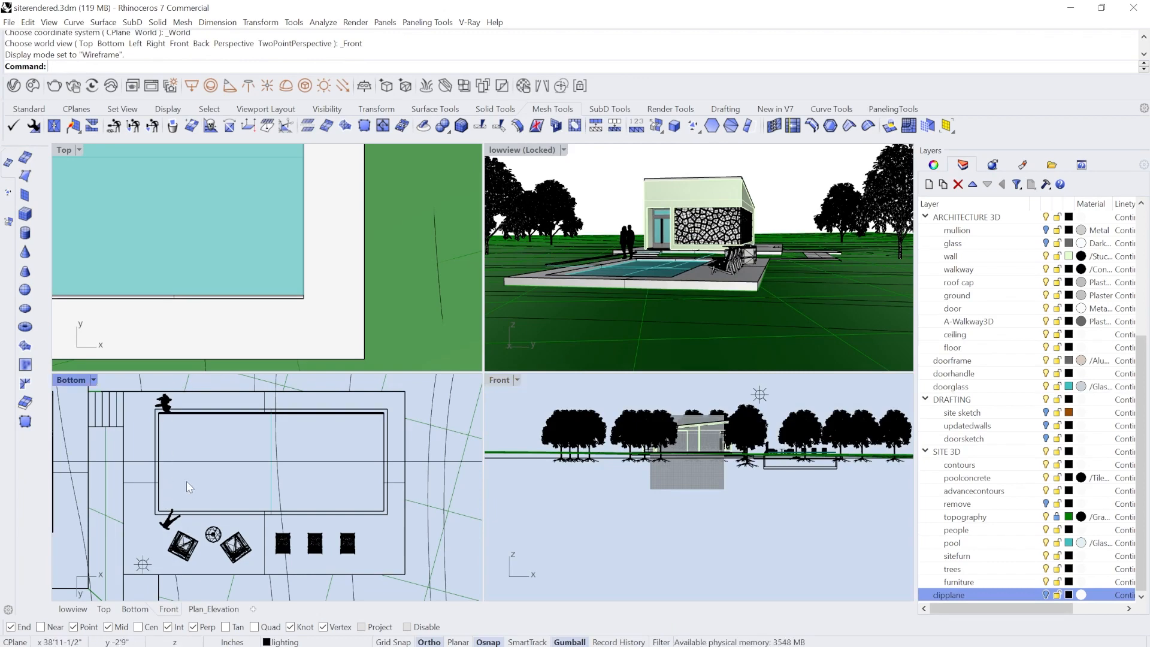
scroll(187, 487, up, 3)
click(170, 378)
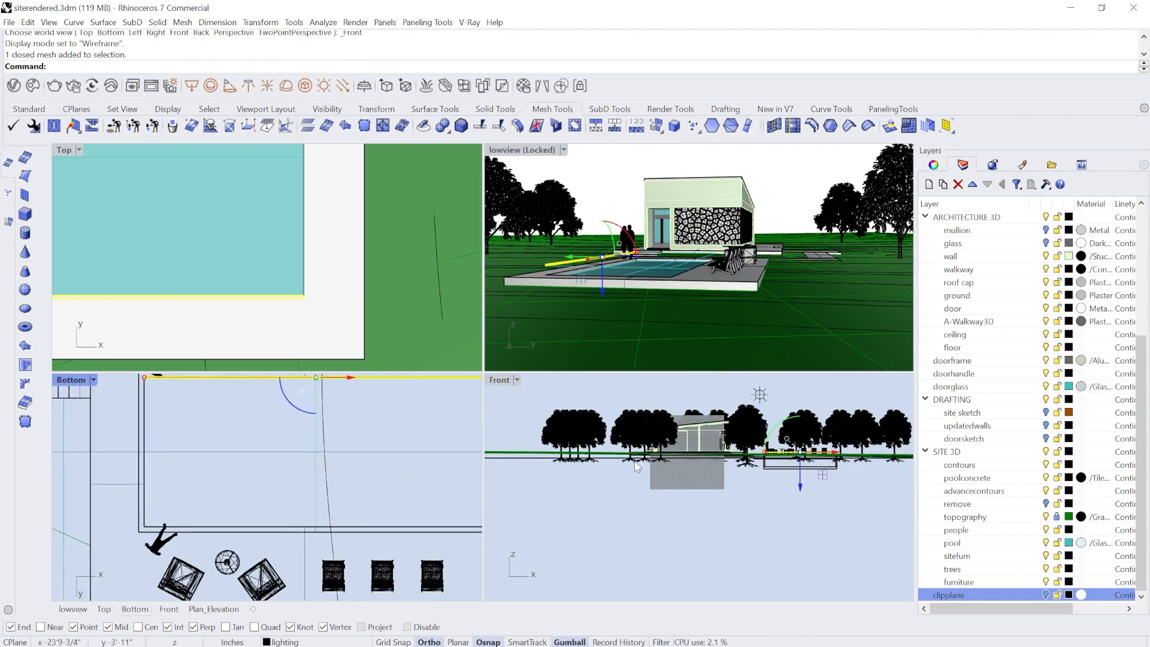
scroll(722, 459, up, 5)
scroll(761, 461, up, 2)
scroll(728, 479, up, 2)
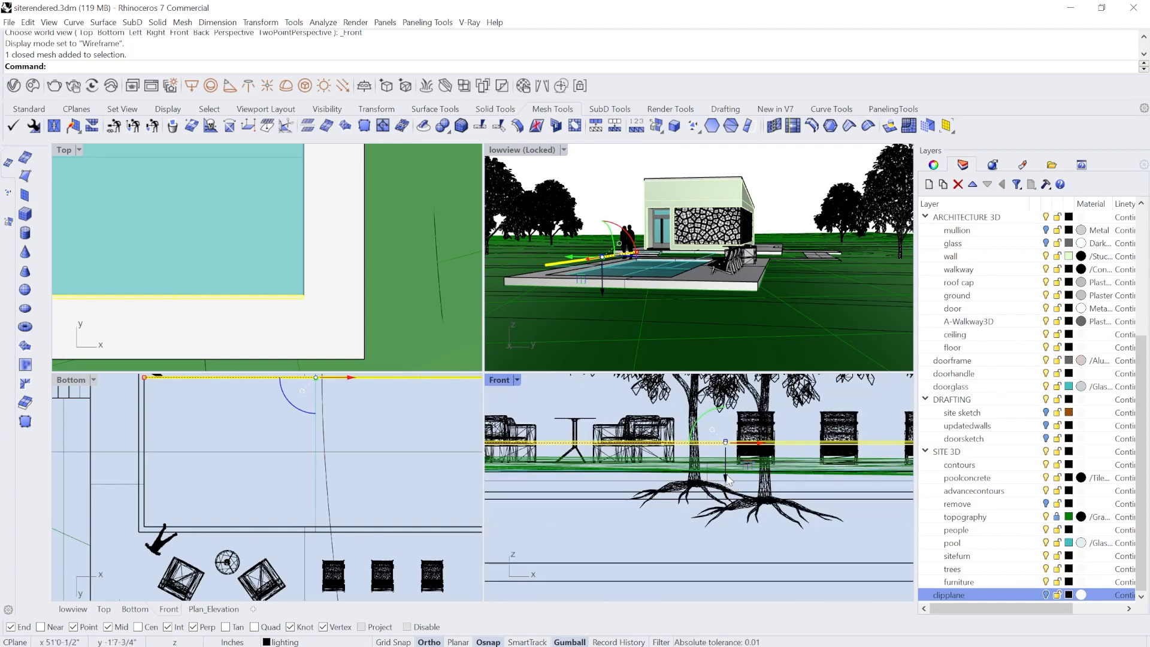
Locate the pool's water surface, then lower the mesh box beneath it in the Front view.
click(653, 265)
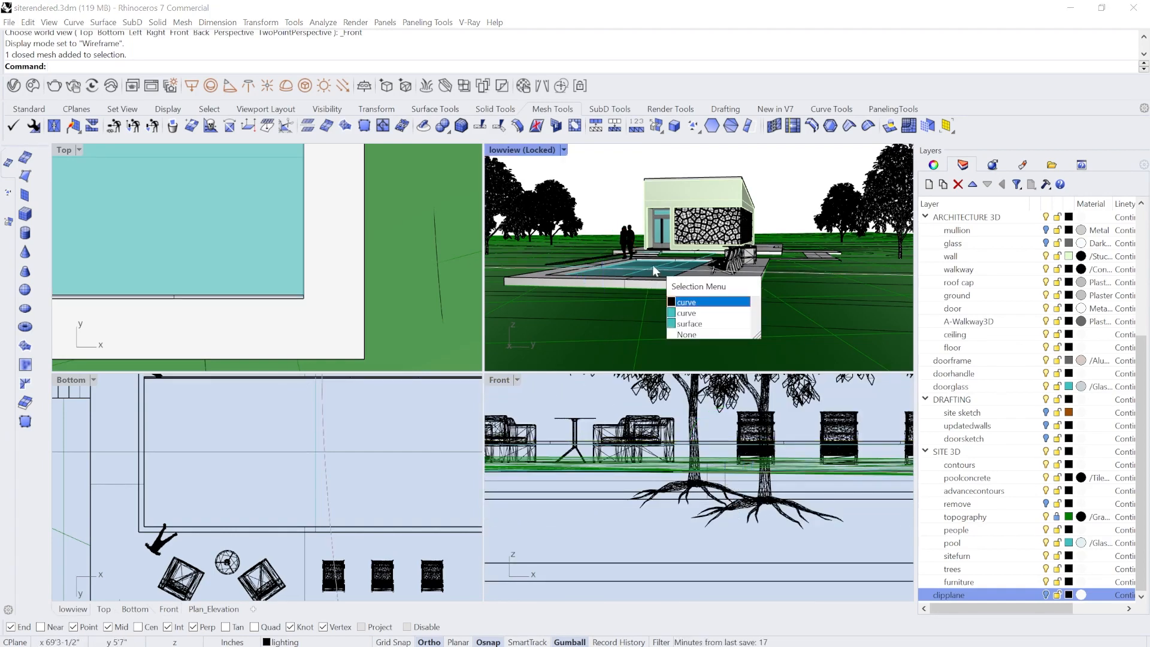
key(Return)
click(660, 271)
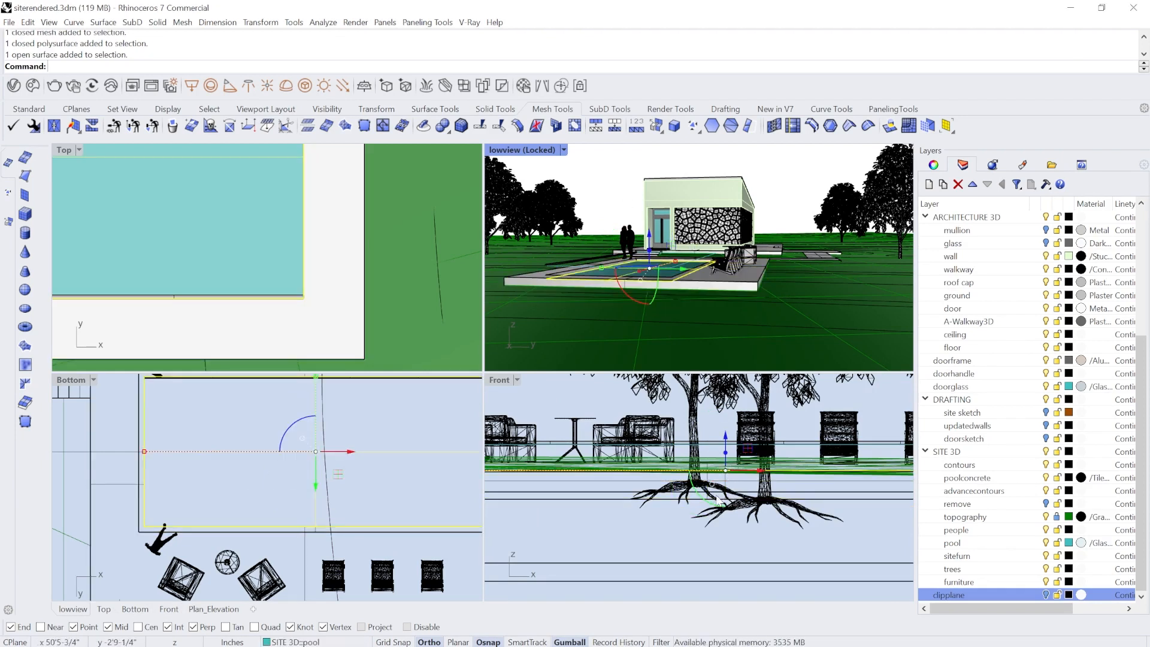
click(242, 296)
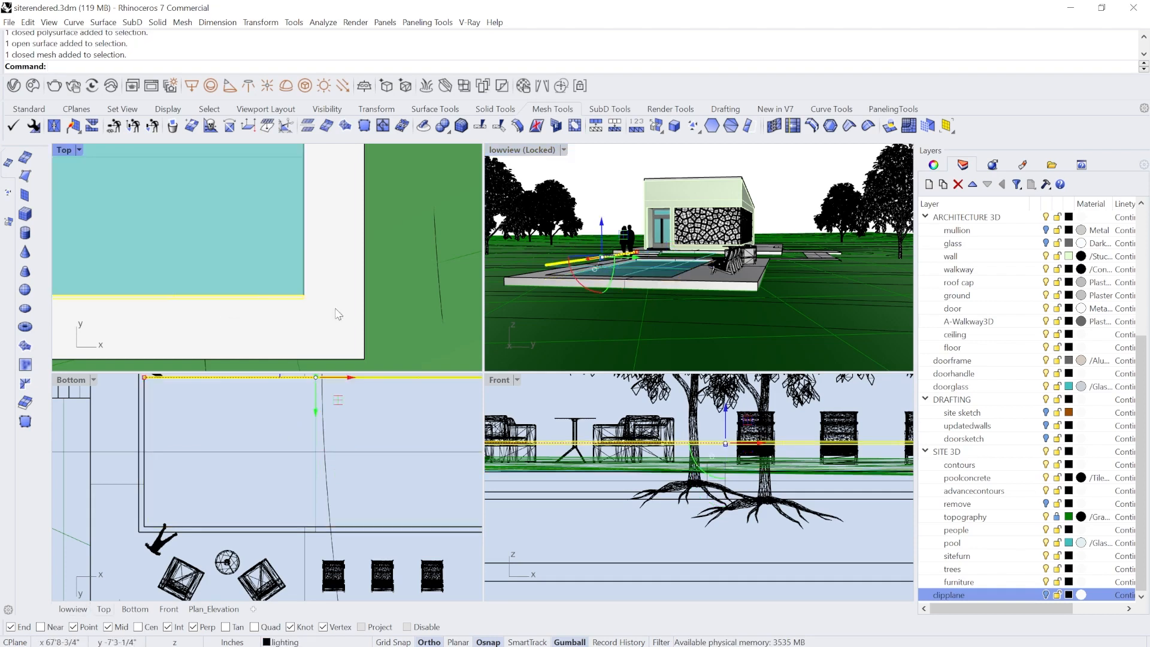
drag(725, 410, 725, 462)
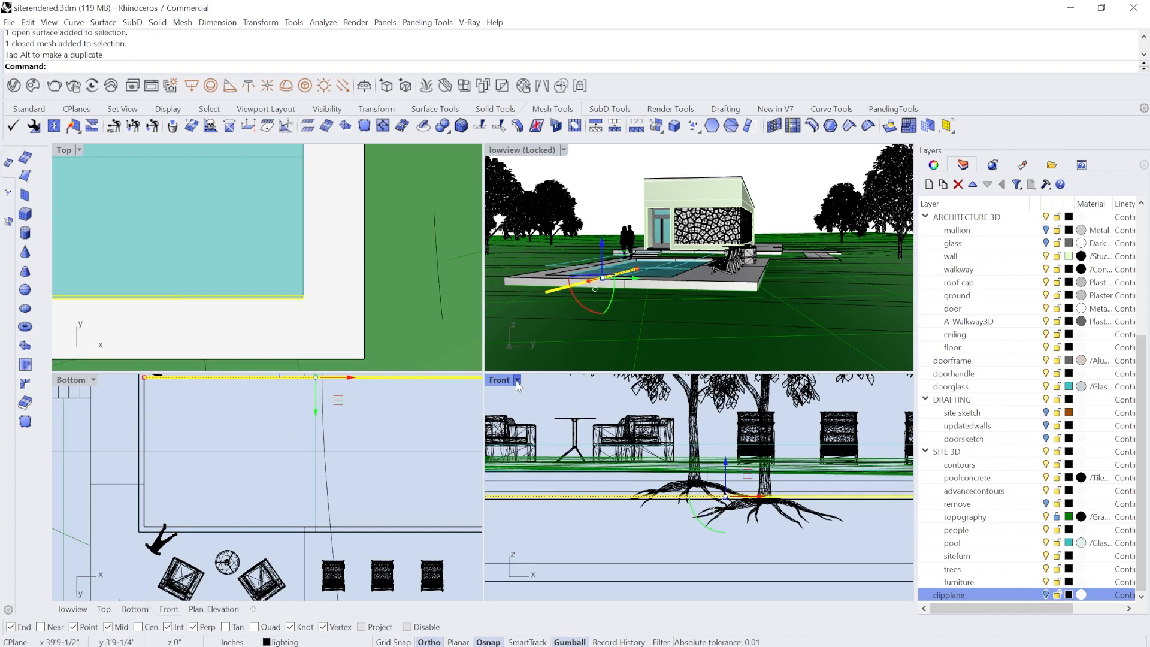
Convert the mesh box into a V-Ray mesh light and mirror a copy about the pool's centreline to the opposite long edge.
right_drag(267, 263, 321, 299)
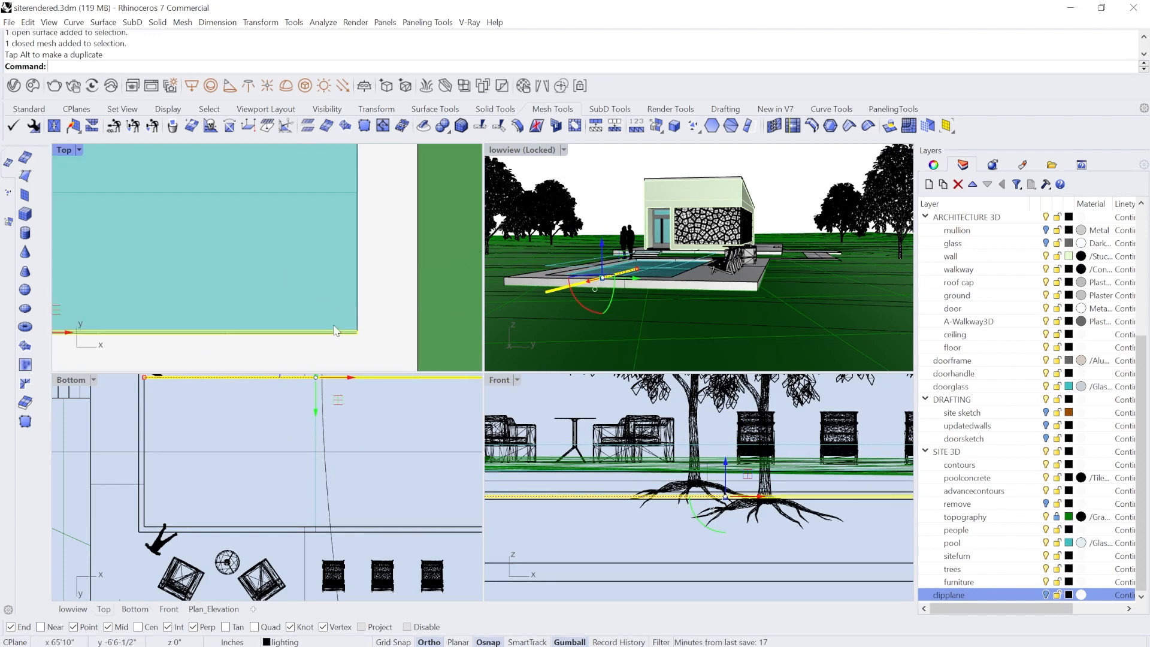
click(305, 87)
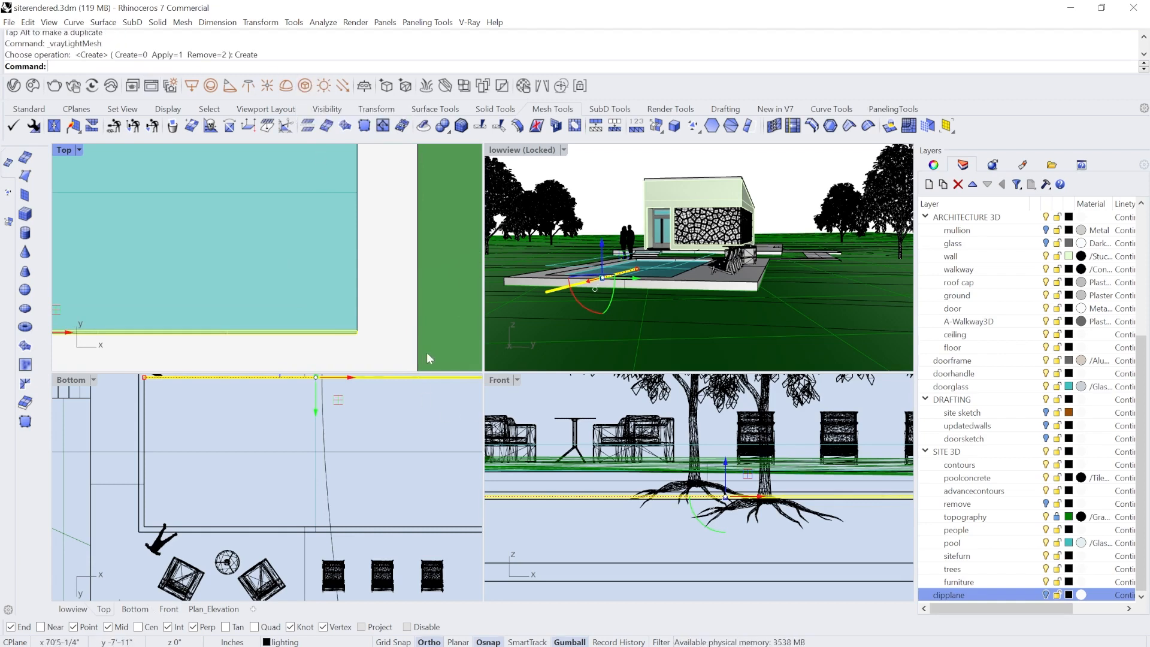
right_drag(312, 276, 360, 314)
text(mirror)
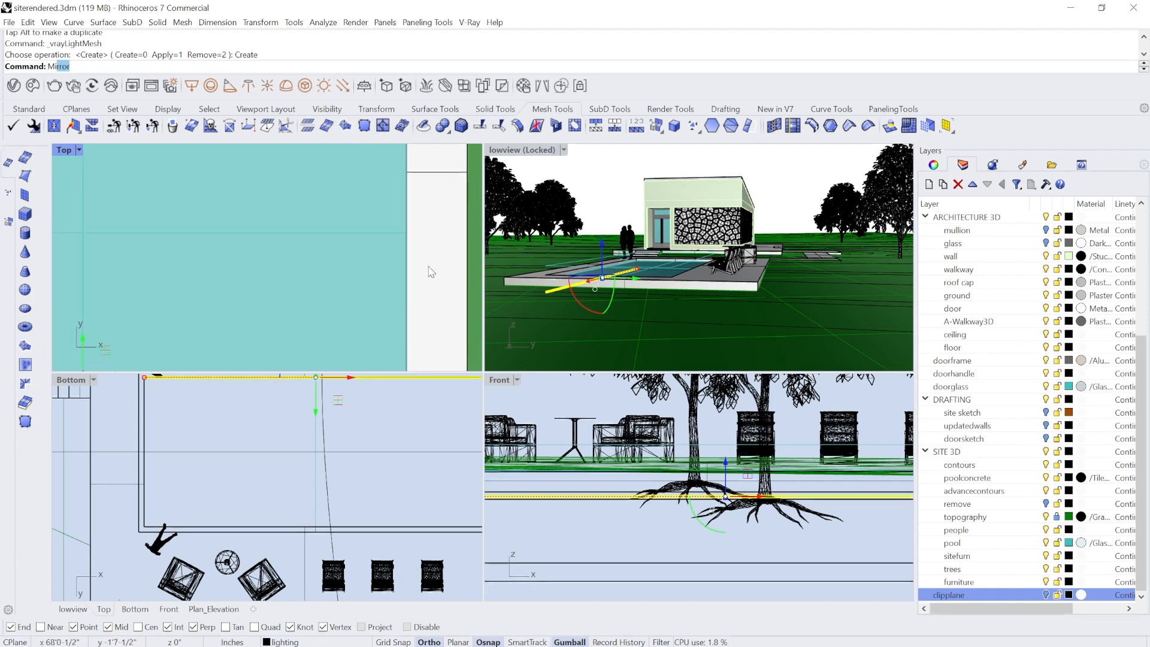
key(Return)
click(404, 248)
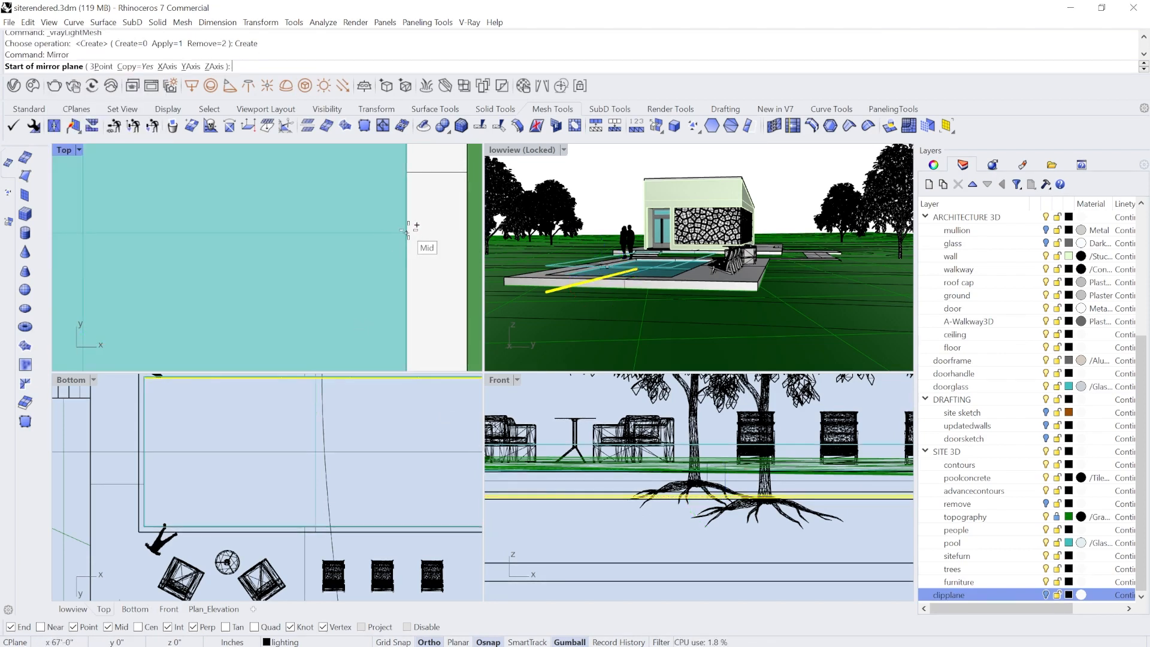
click(426, 249)
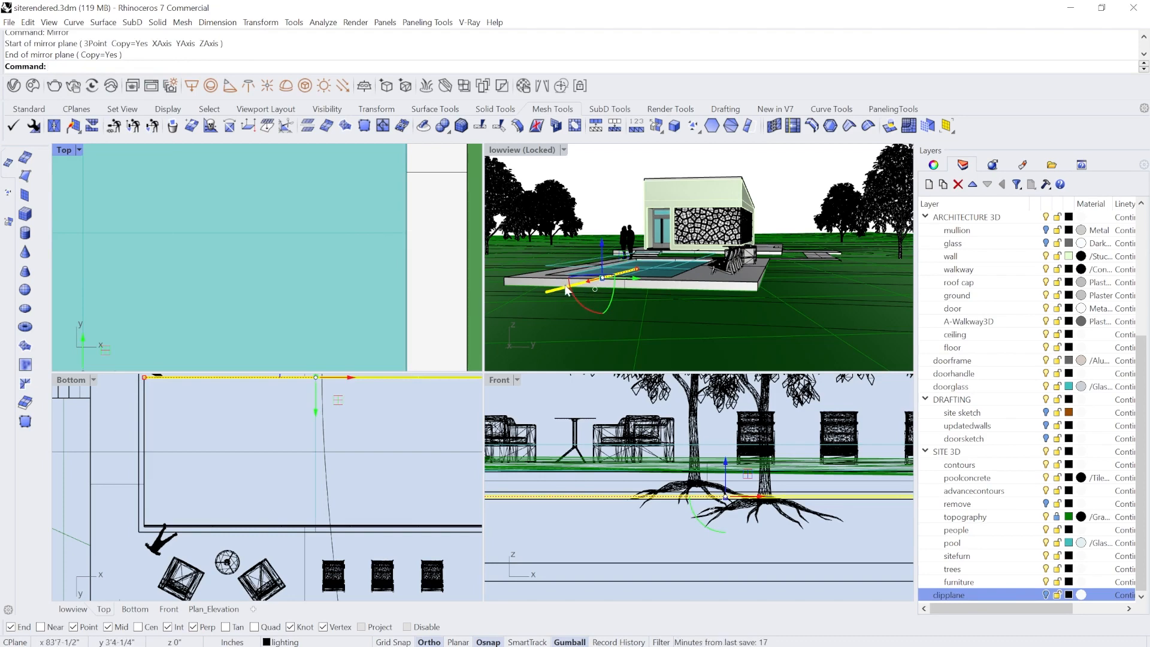
Check the scene lights in the V-Ray Asset Editor and render the lowview viewport.
click(13, 86)
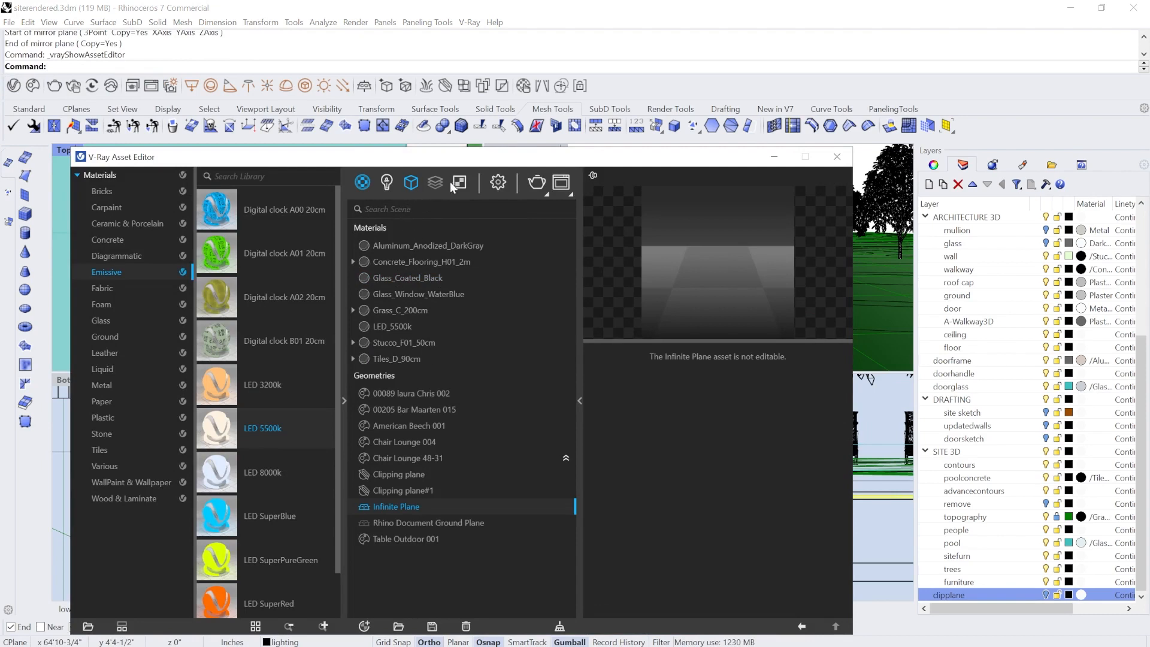
click(387, 184)
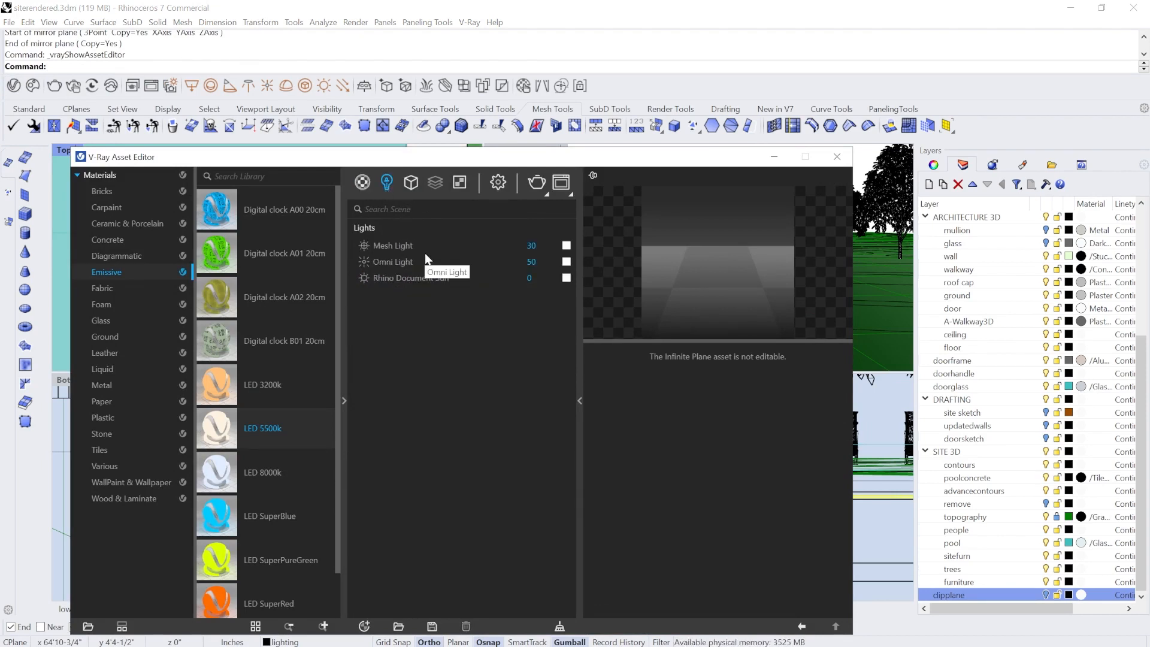
drag(446, 169, 413, 356)
click(530, 159)
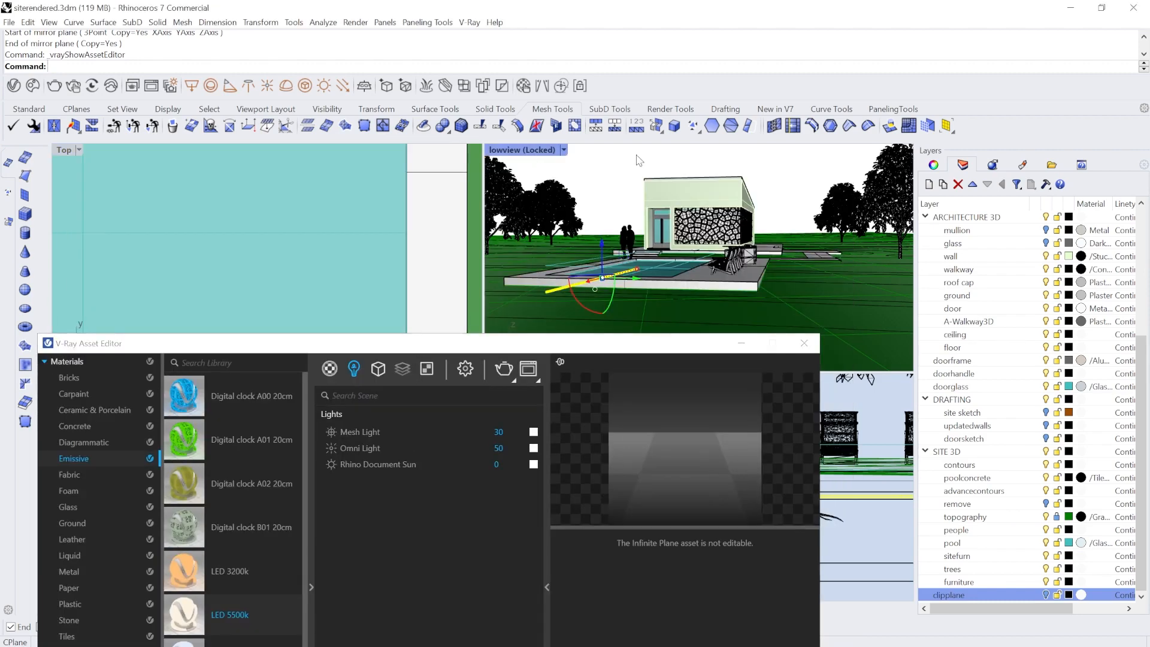
click(503, 368)
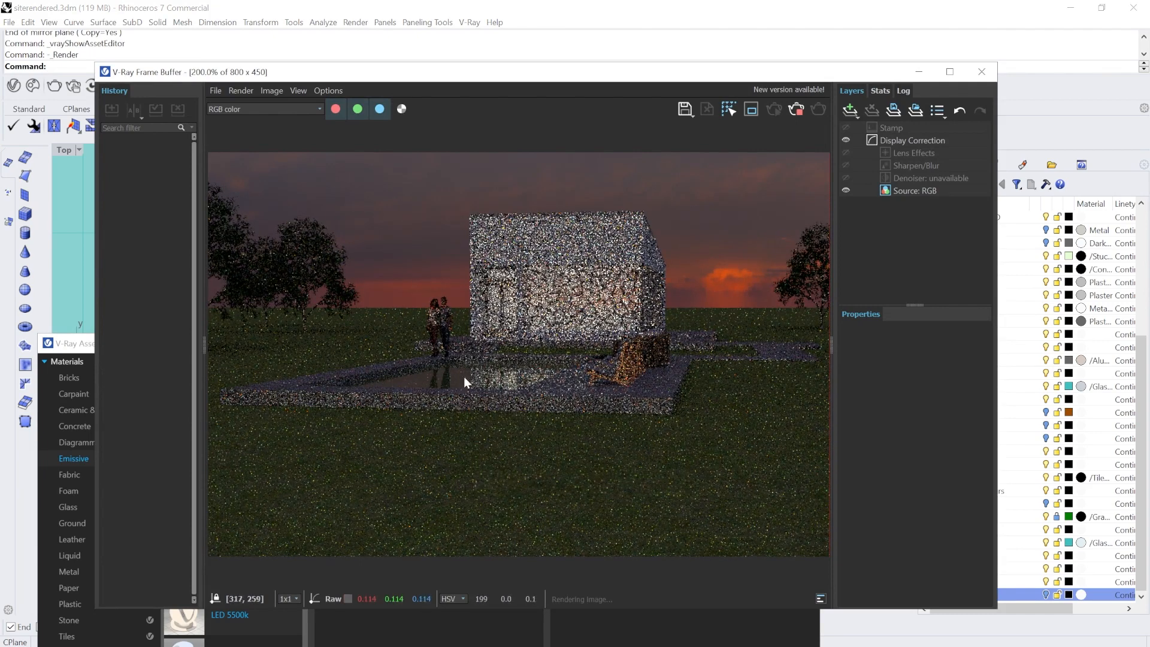
Add the Waves Proc 01 material from the Liquid library category to the scene.
click(67, 346)
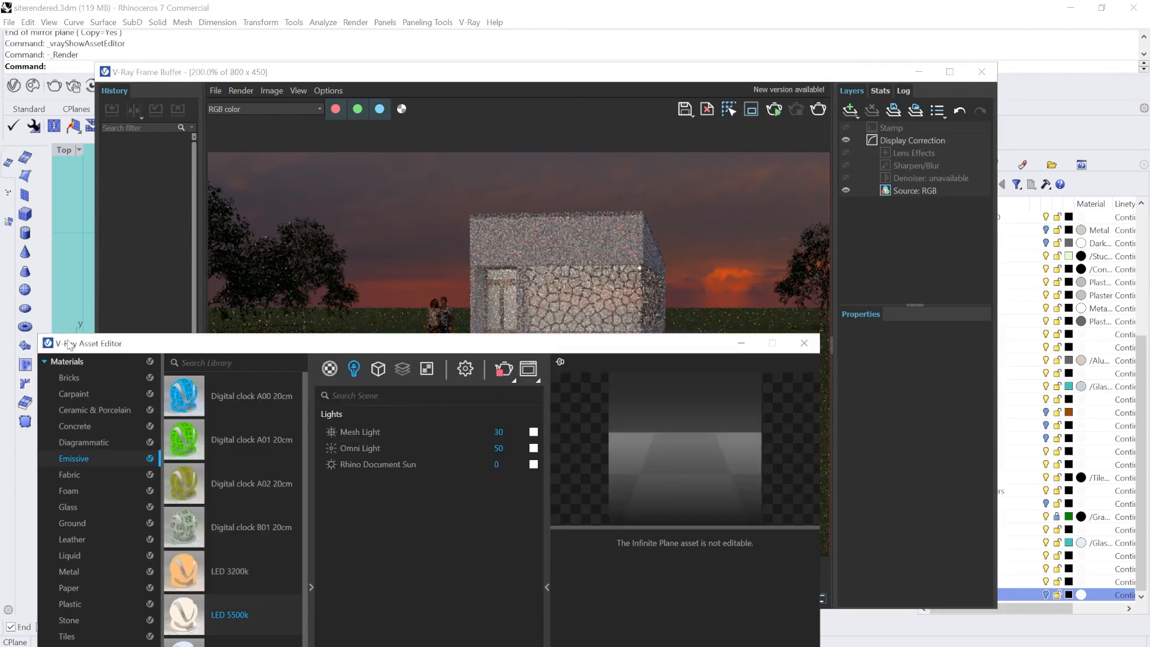
drag(760, 73, 875, 404)
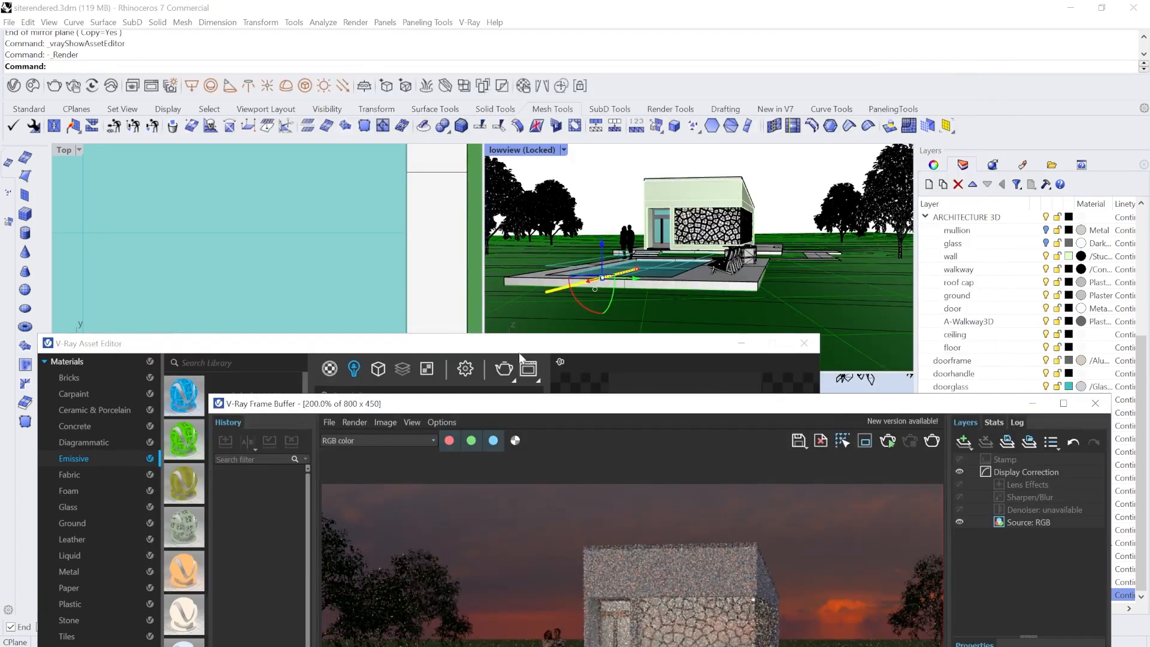
drag(524, 343, 534, 113)
click(329, 131)
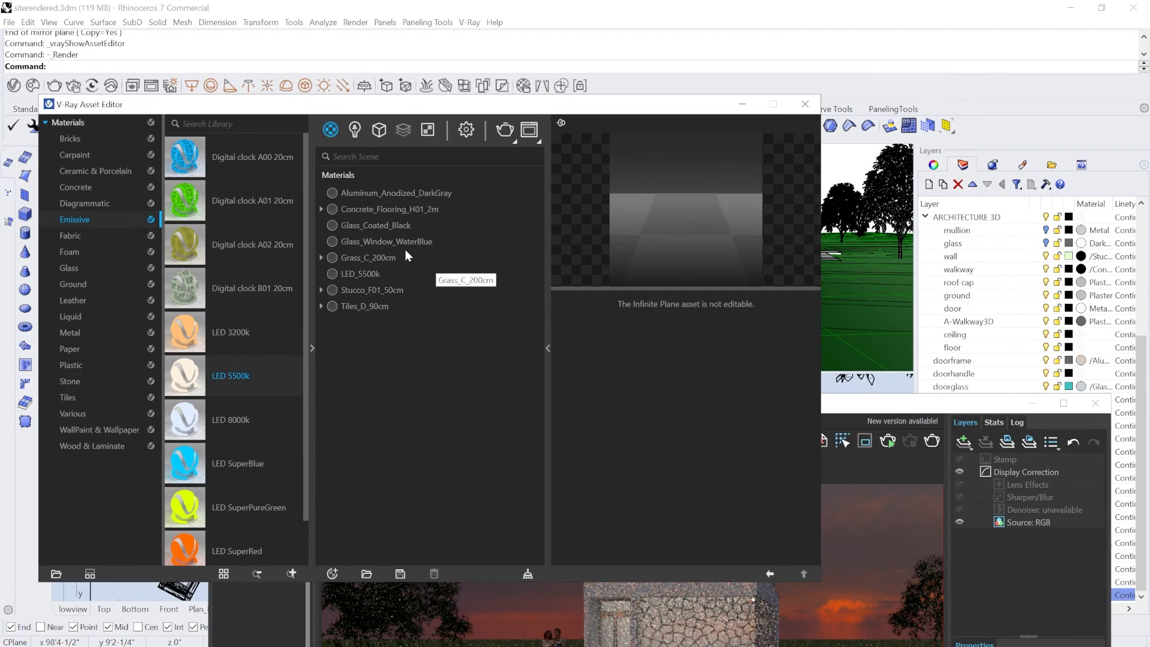
click(383, 242)
click(96, 312)
scroll(240, 422, down, 5)
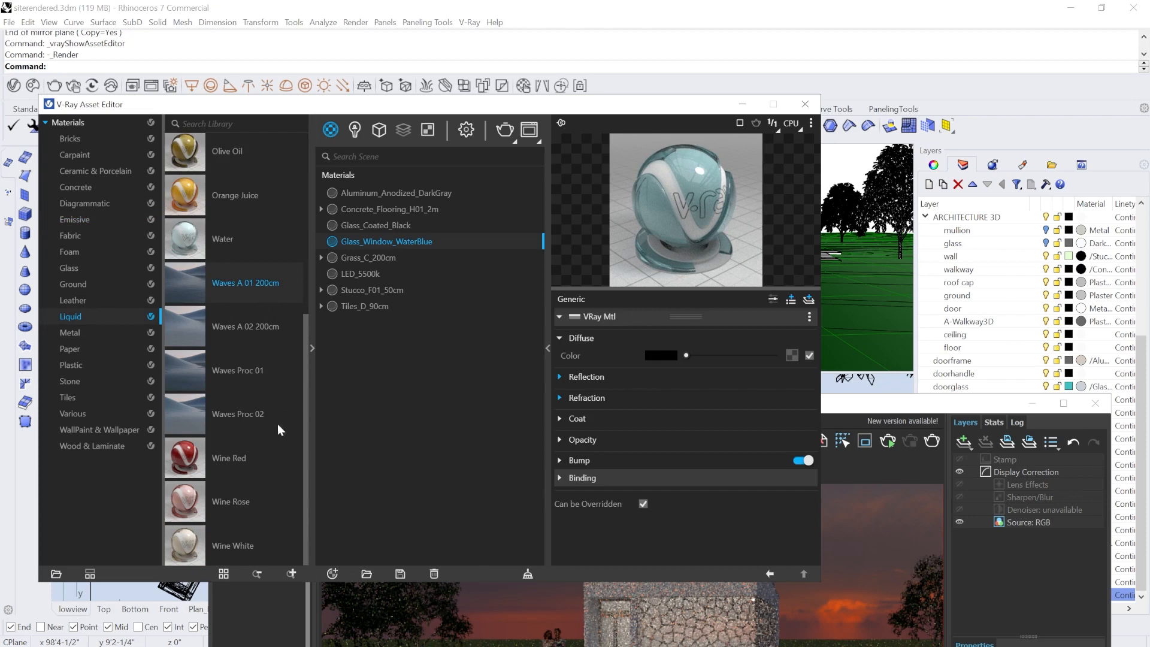
right_click(230, 372)
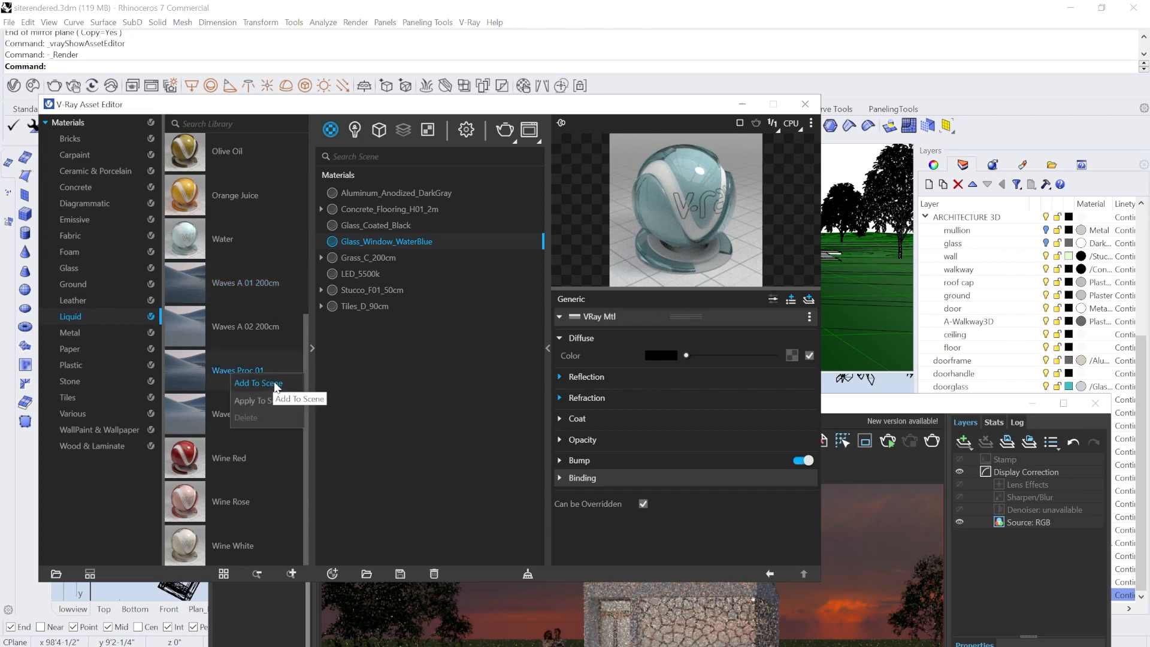
click(275, 384)
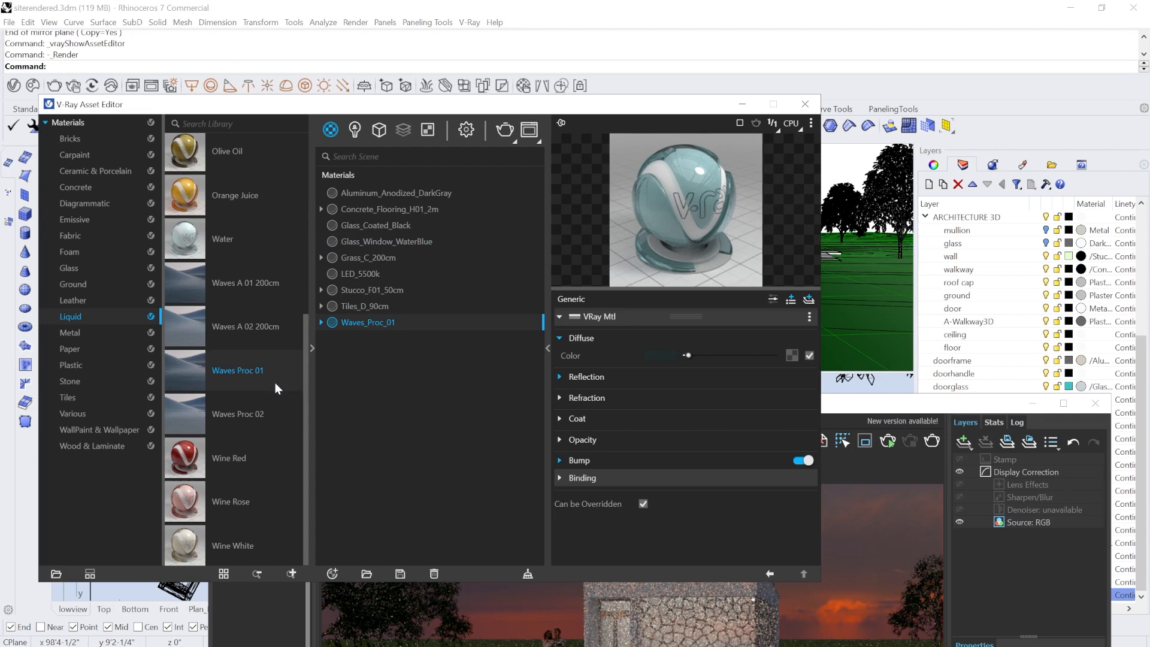
Apply the Waves_Proc_01 material to the pool's water surface selected in the lowview viewport.
drag(535, 104, 497, 335)
click(671, 276)
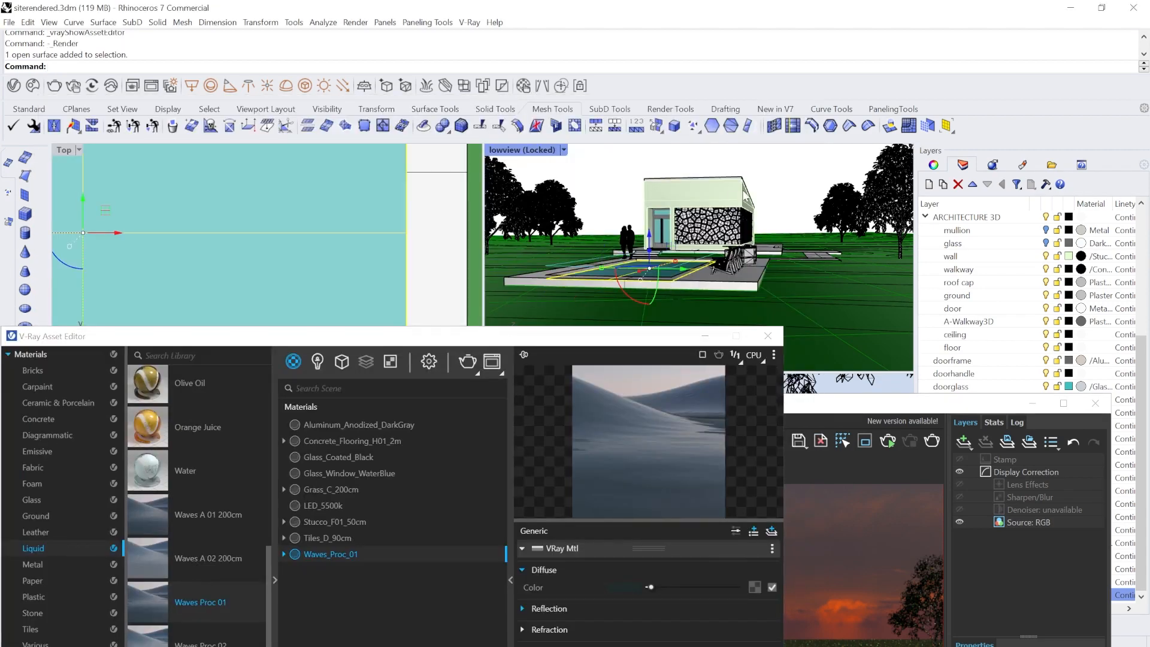
right_click(330, 555)
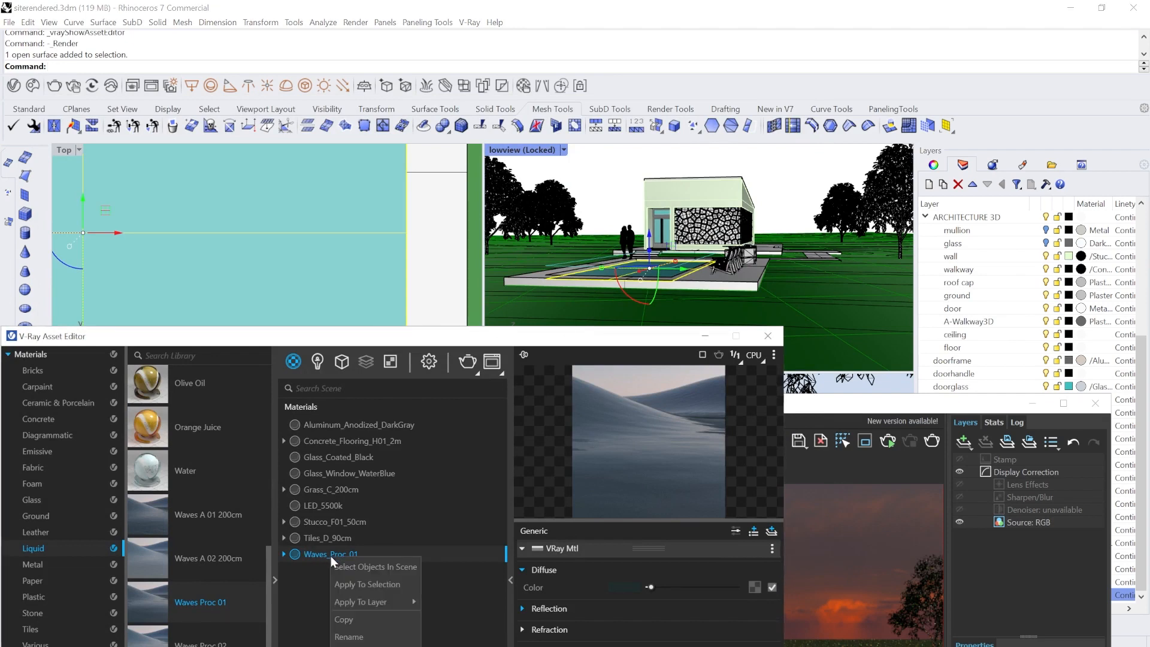
click(375, 584)
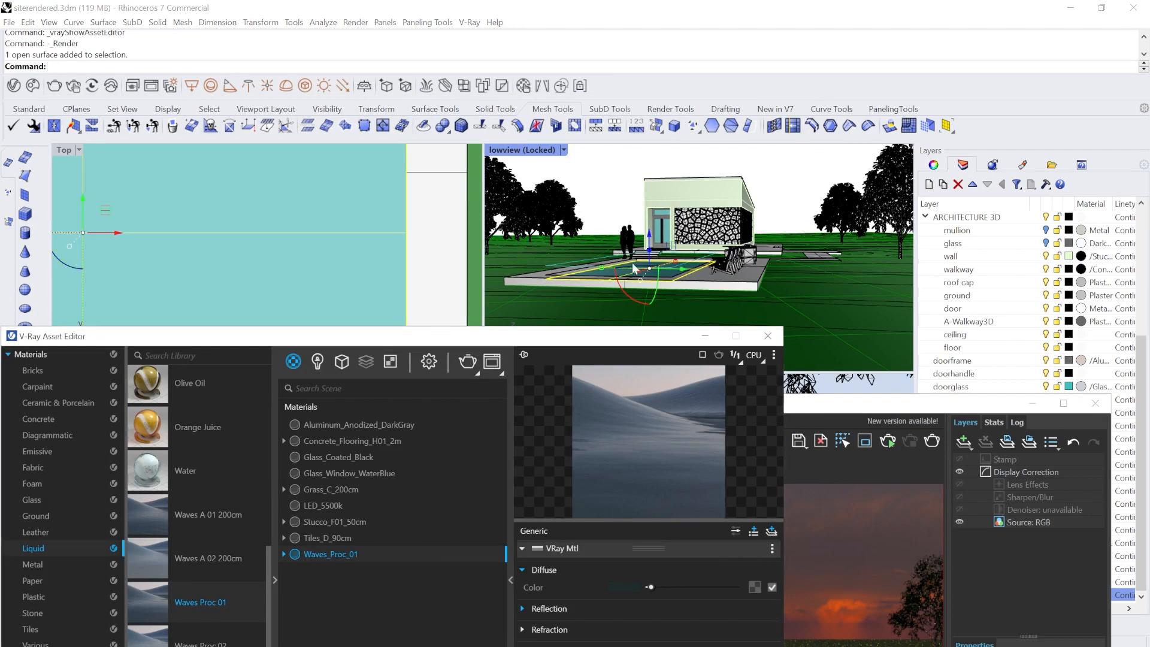
Set the Waves_Proc_01 bump map's Noise A amplitude to 1.11 and frequency to 0.6.
drag(620, 328, 669, 76)
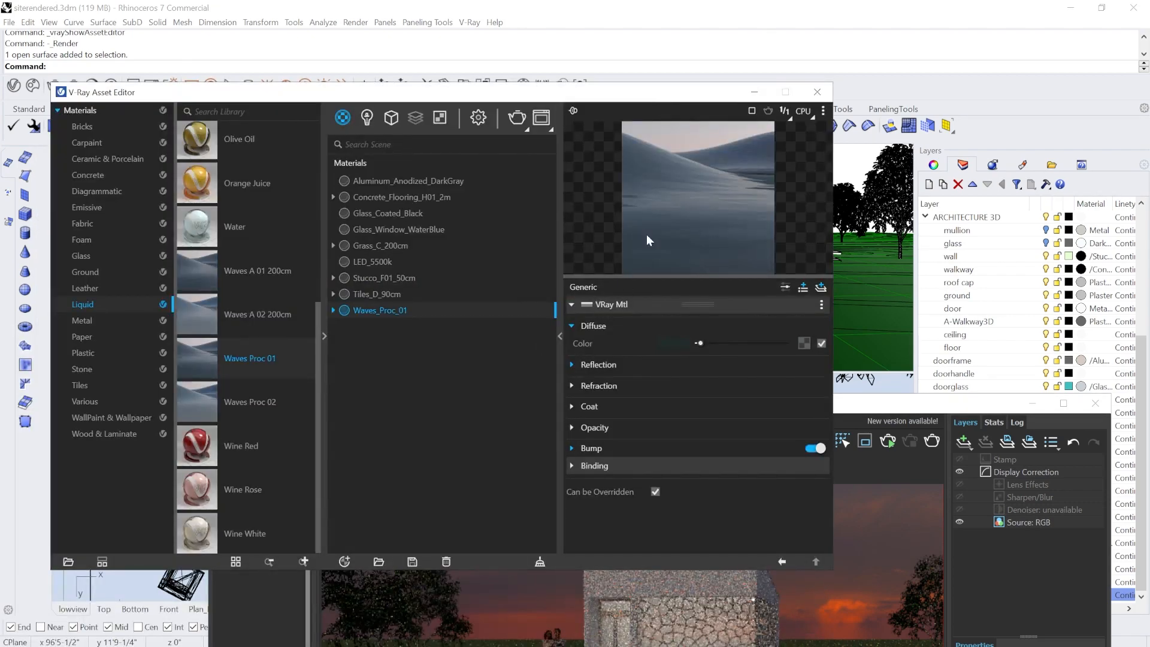
click(570, 448)
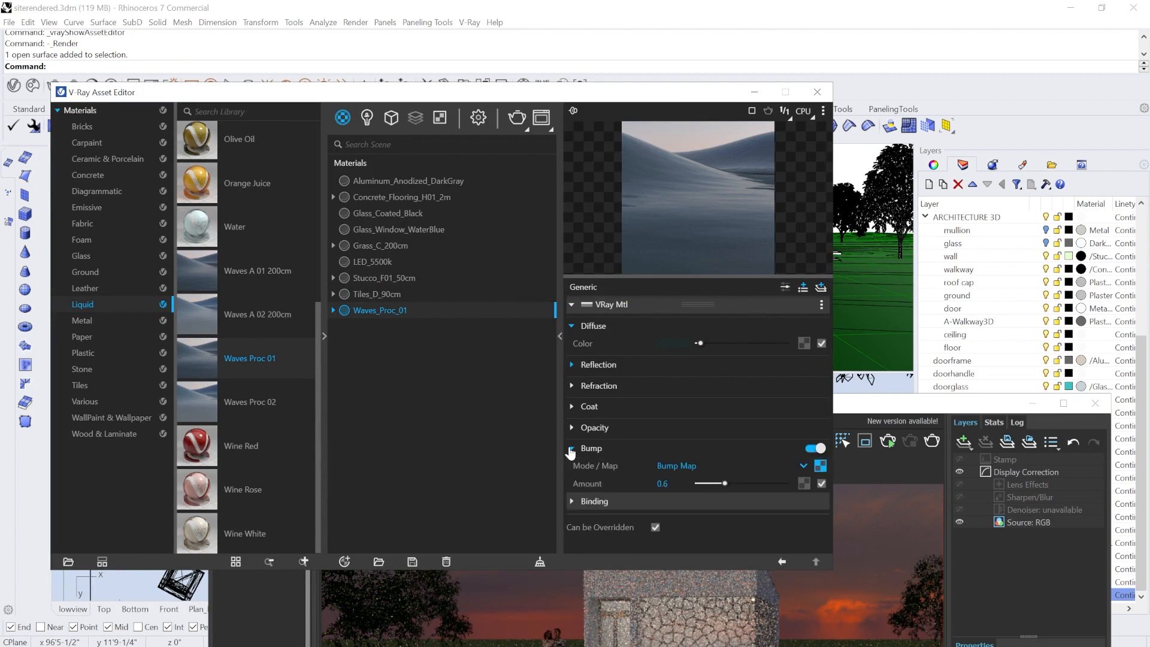
click(819, 467)
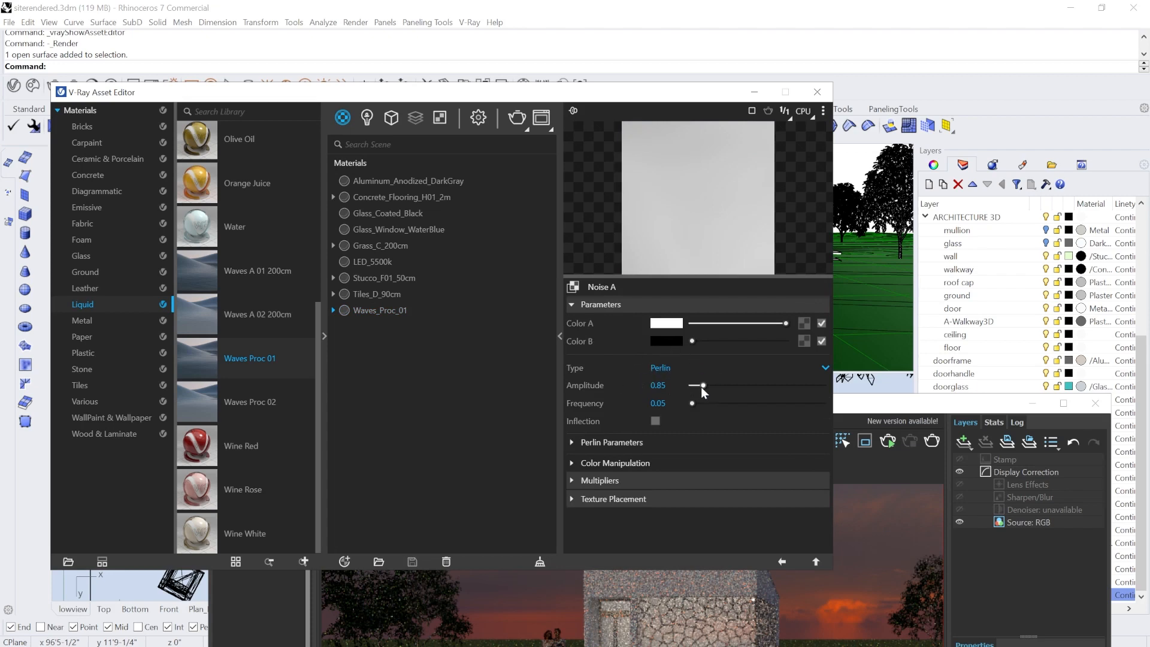
mouse_move(703, 386)
mouse_down()
mouse_move(731, 386)
mouse_move(714, 387)
mouse_up()
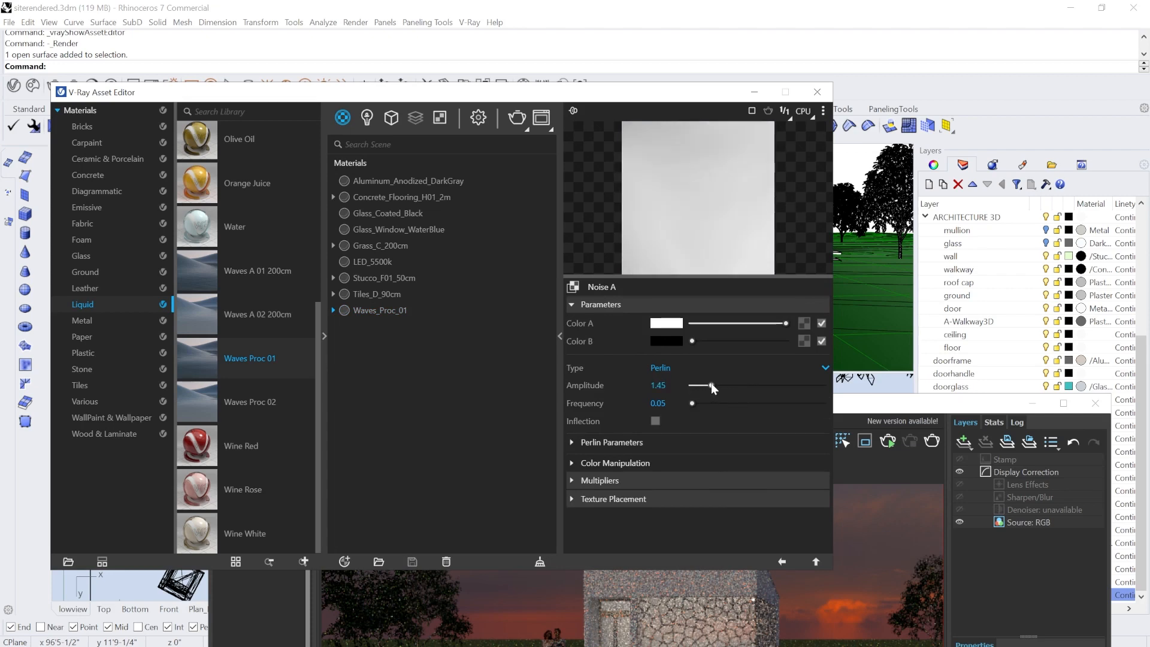
drag(713, 388, 709, 389)
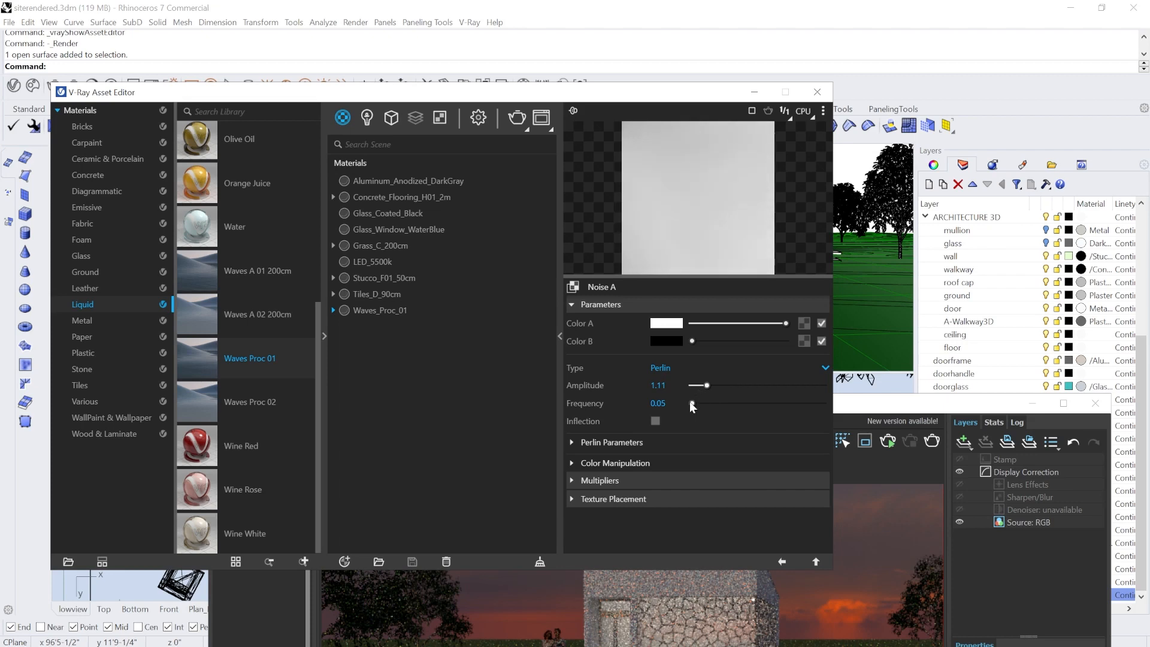
drag(692, 403, 696, 403)
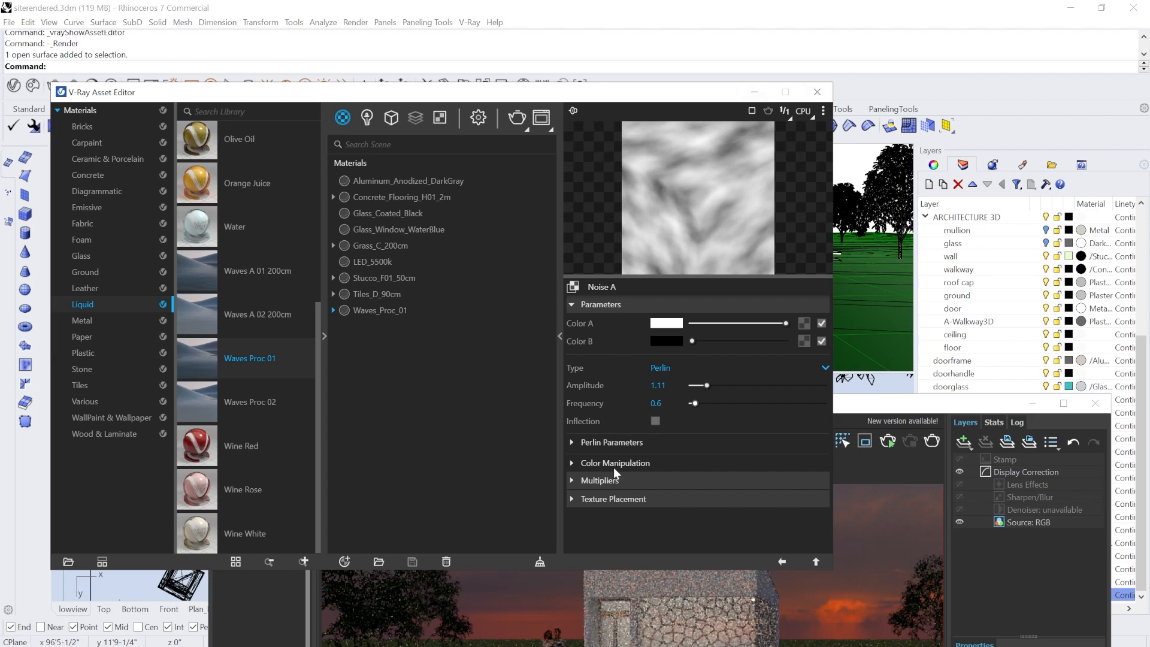
Set the Waves_Proc_01 material's opacity to 0.75, close the Asset Editor and bring the V-Ray Frame Buffer into full view.
click(374, 311)
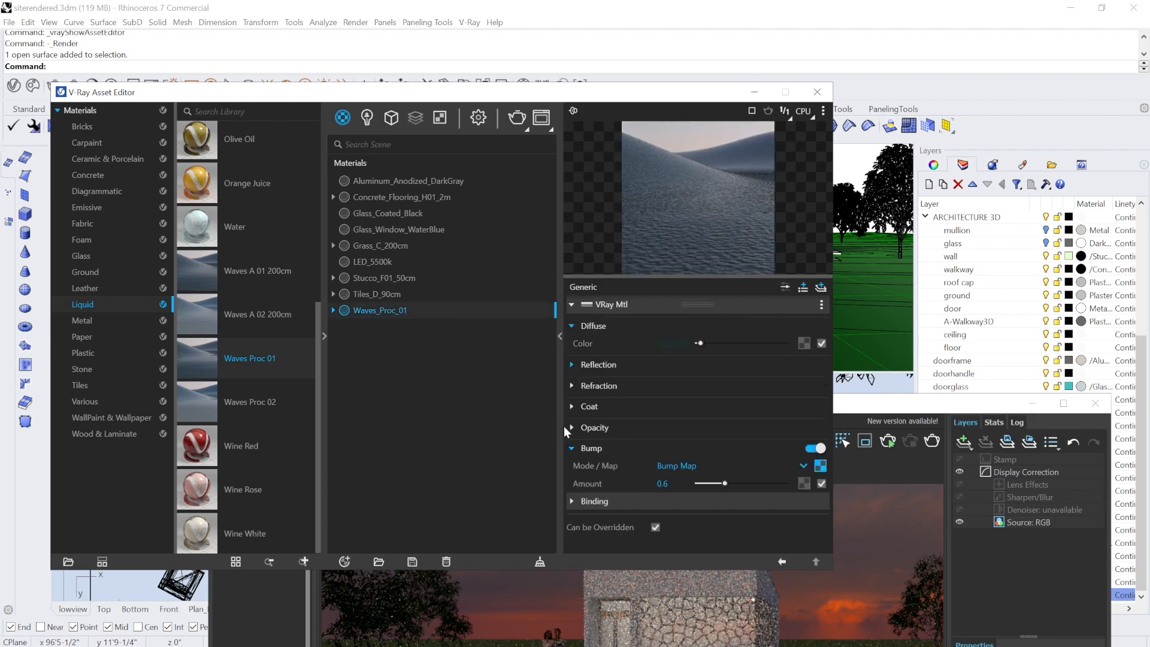
click(566, 428)
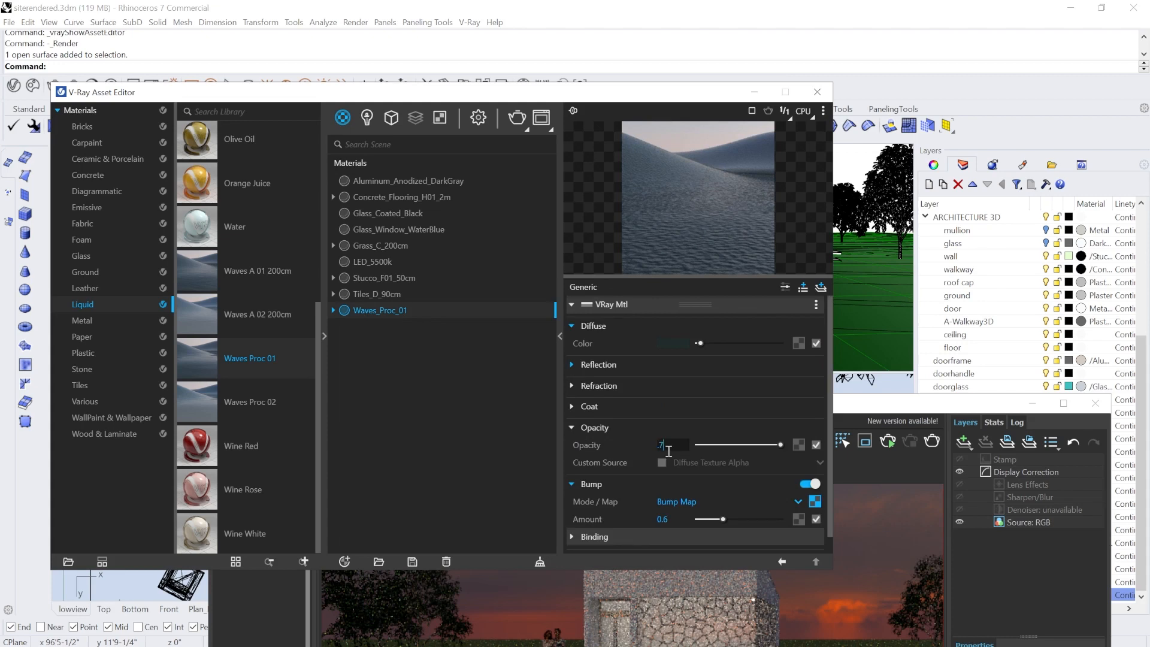
key(Return)
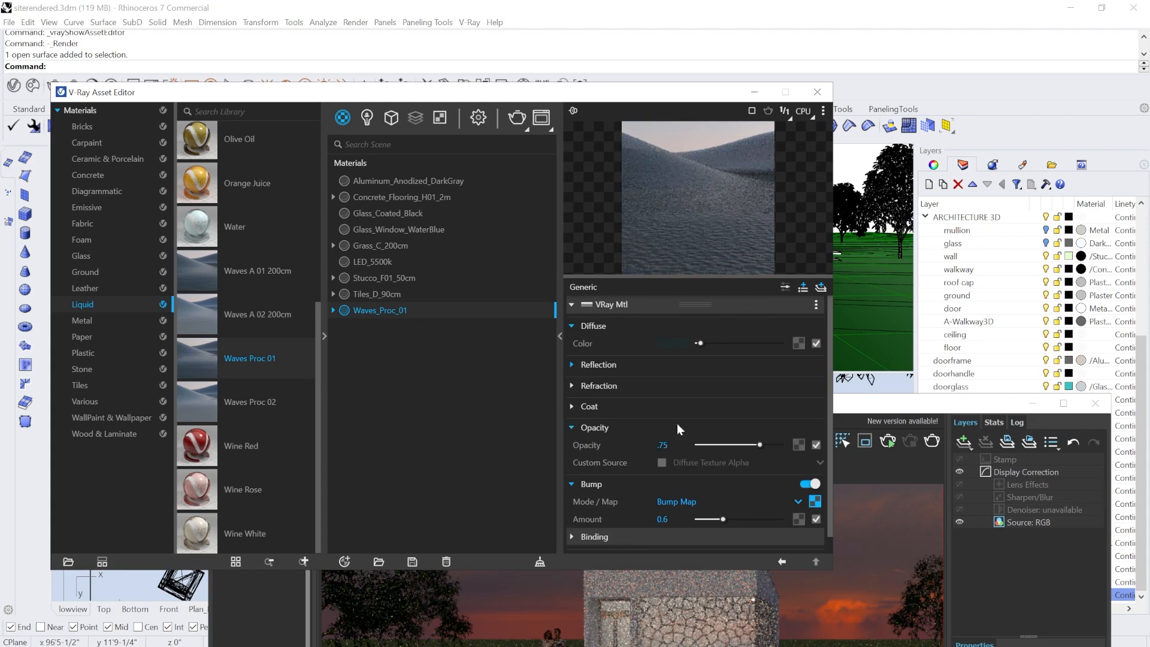
click(817, 92)
drag(697, 419, 620, 74)
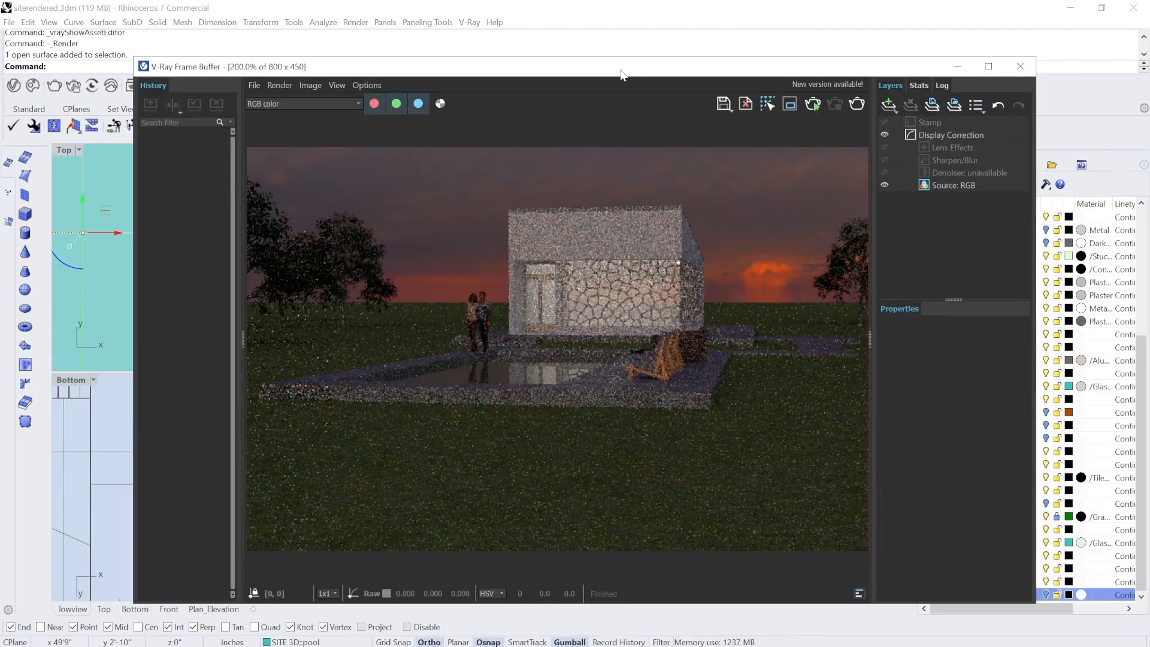
Restrict rendering to a region around the pool, render it in production mode and inspect the water.
click(791, 106)
drag(377, 323, 626, 406)
click(861, 105)
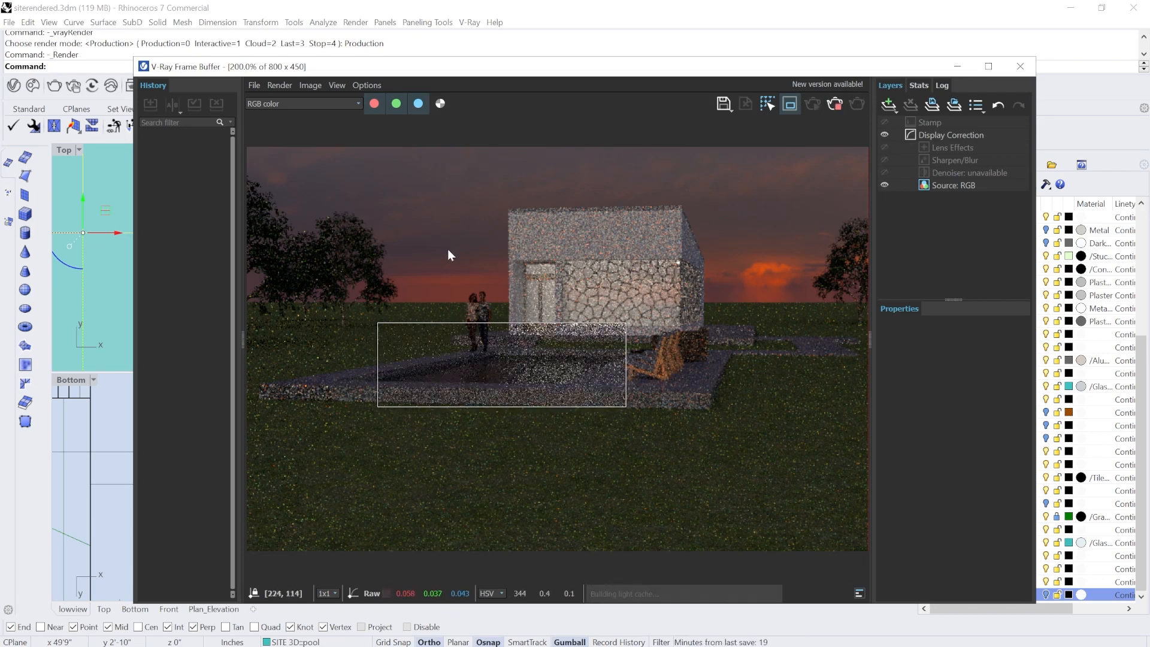
scroll(526, 377, up, 1)
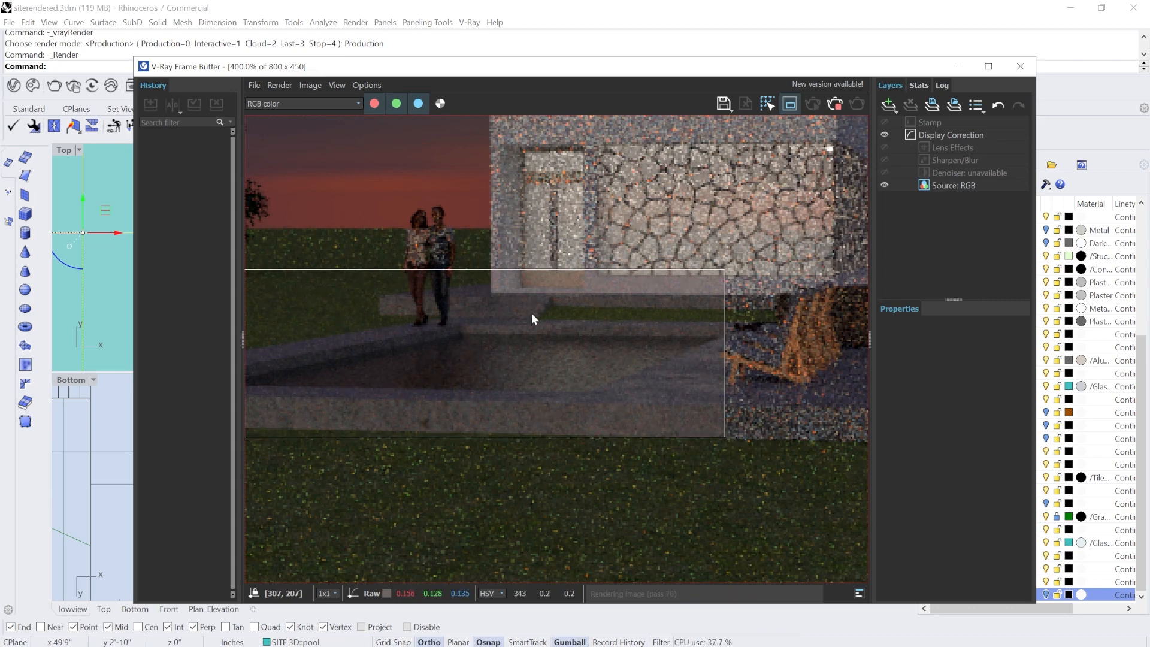
scroll(597, 396, down, 1)
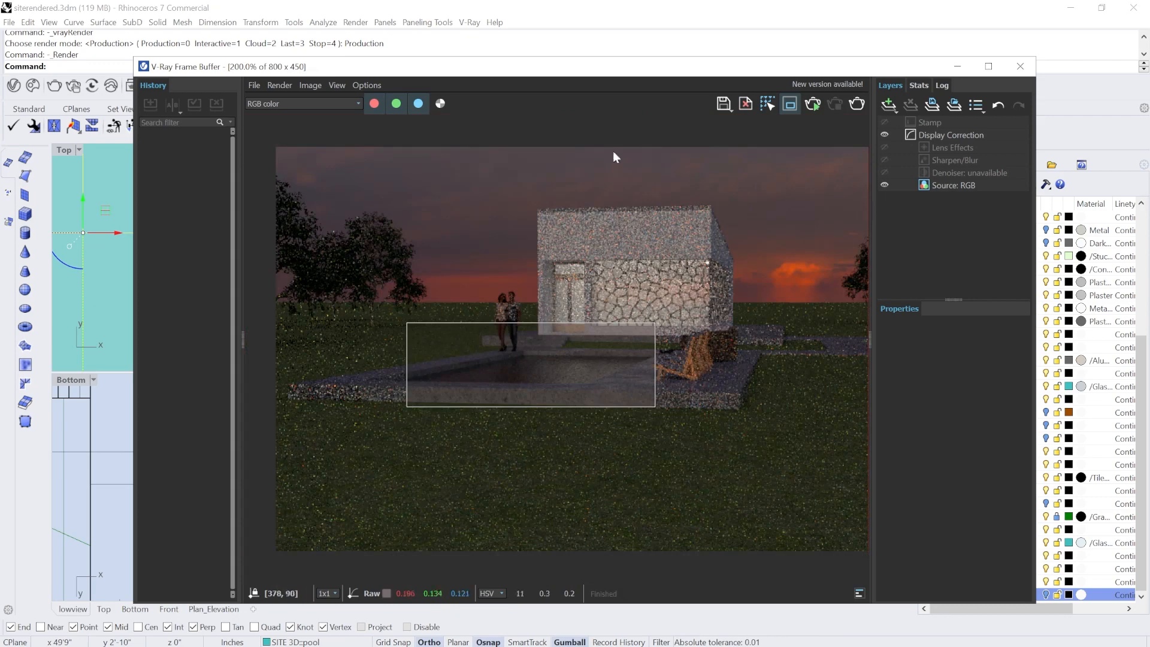
Select the scene objects that use the Waves_Proc_01 material and examine their layer in the object properties.
drag(604, 68, 730, 309)
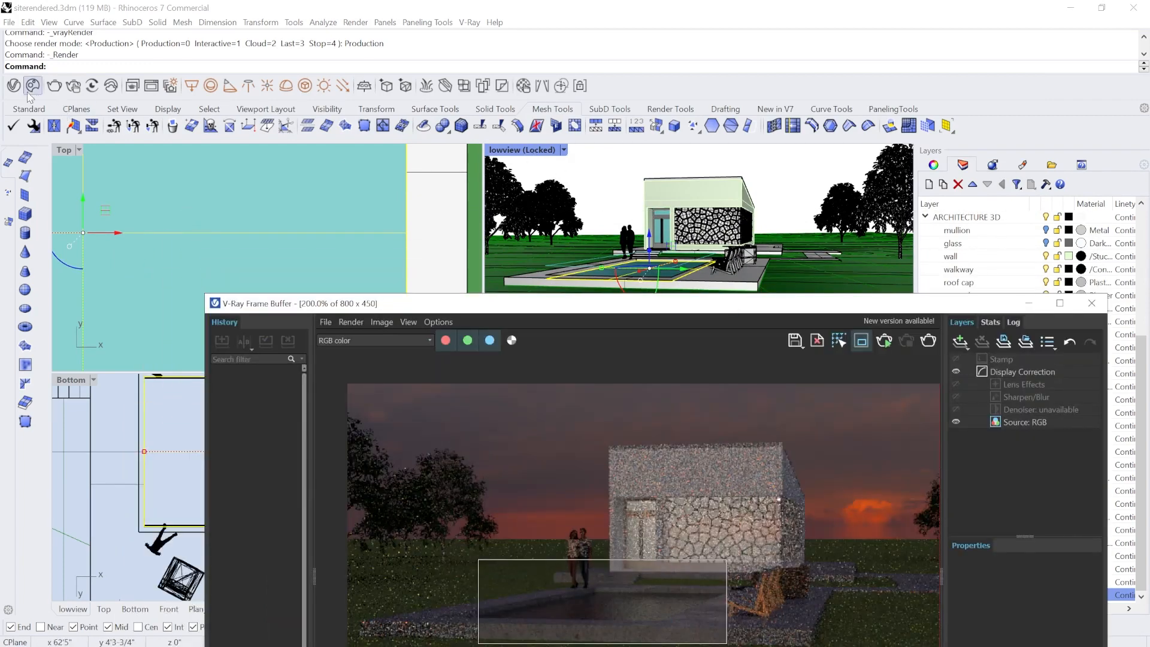
click(14, 85)
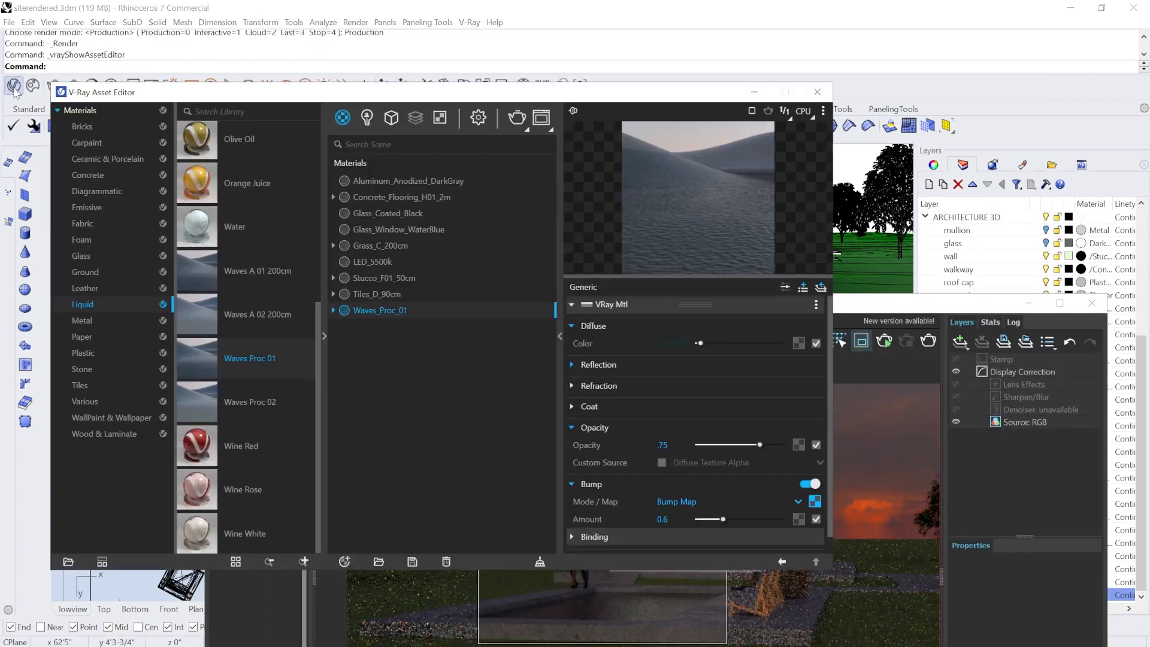
right_click(378, 311)
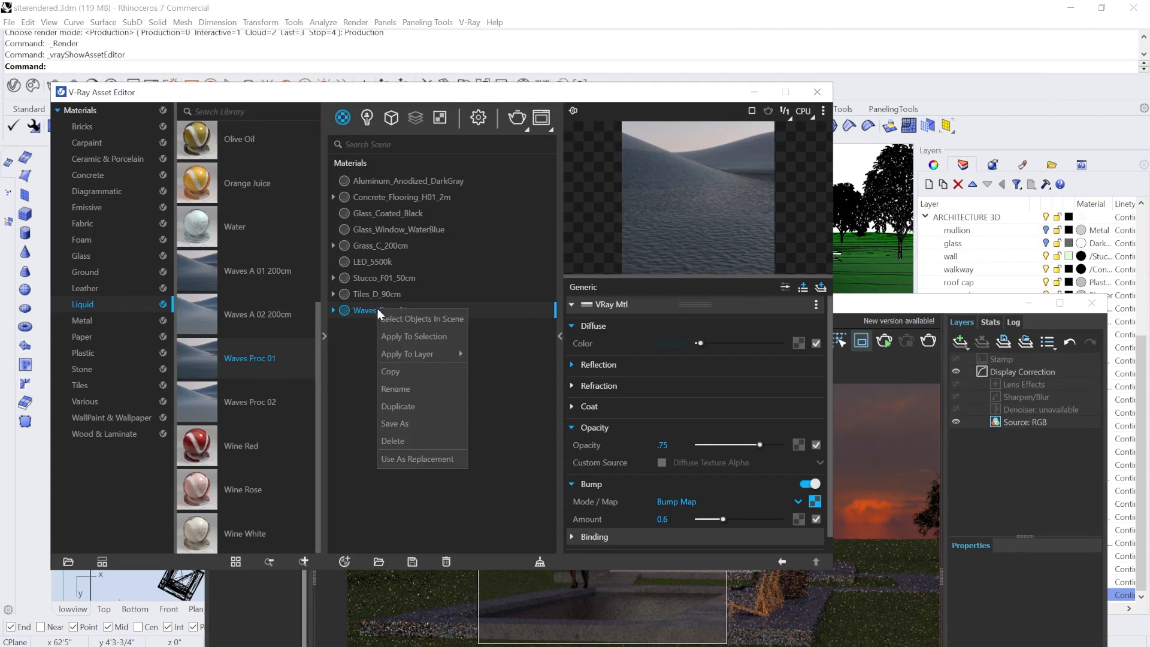
click(422, 319)
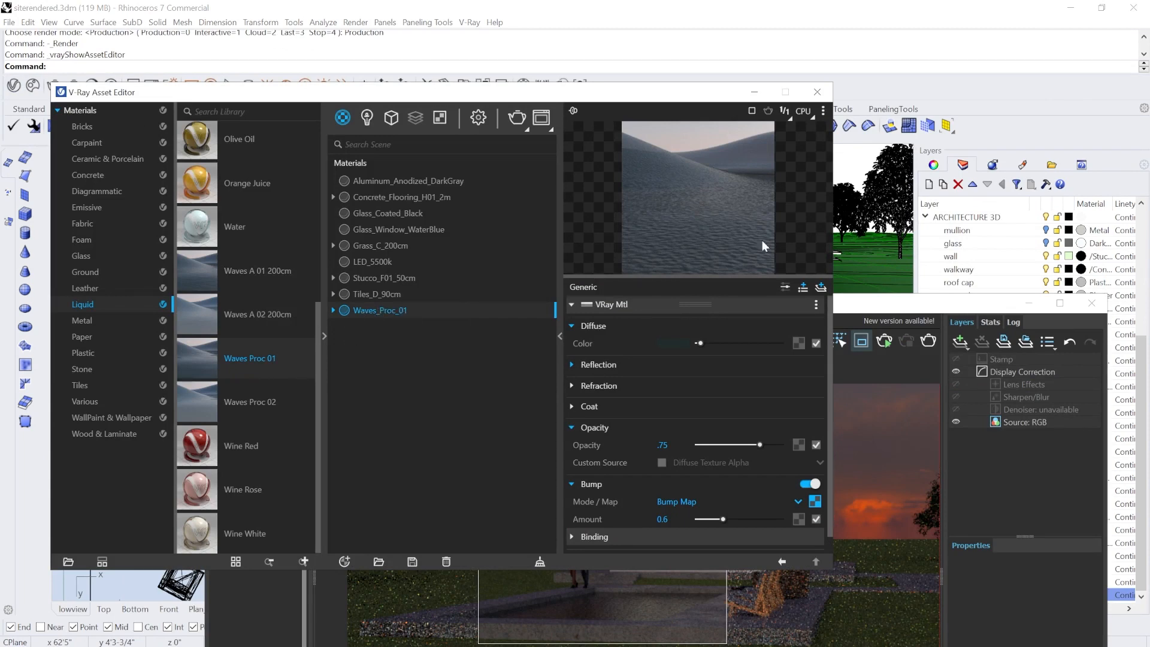
click(934, 166)
drag(975, 304, 969, 429)
drag(970, 429, 924, 386)
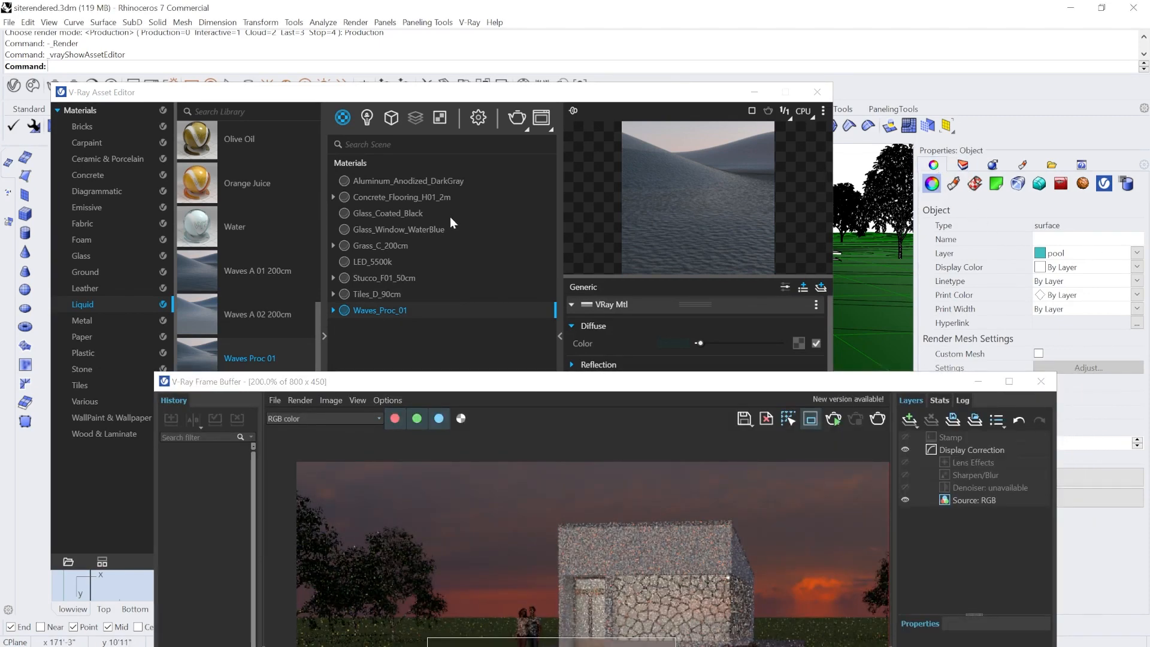
Apply the Waves_Proc_01 material to the pool layer under SITE 3D.
click(435, 307)
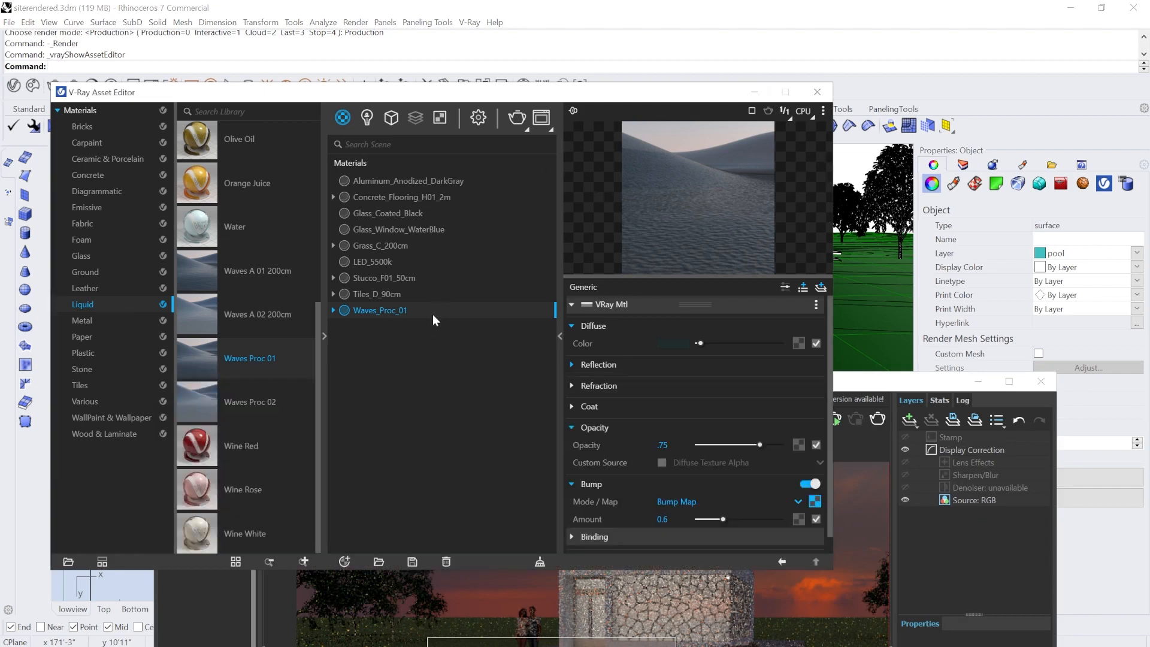
right_click(432, 307)
mouse_move(483, 353)
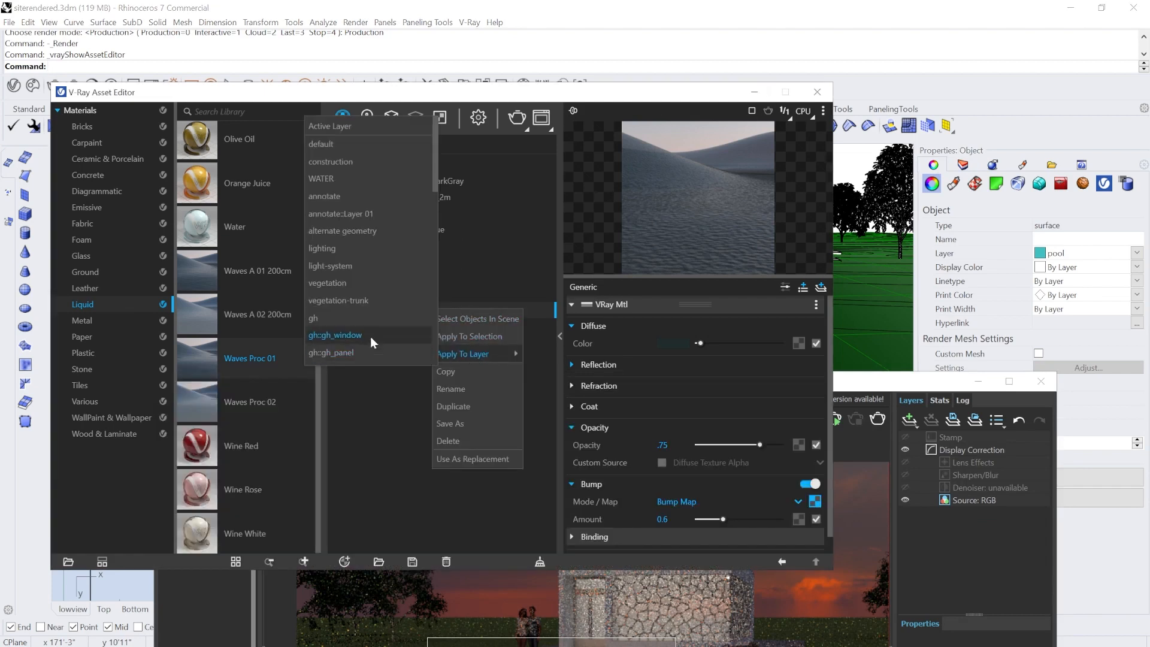
scroll(372, 341, up, 10)
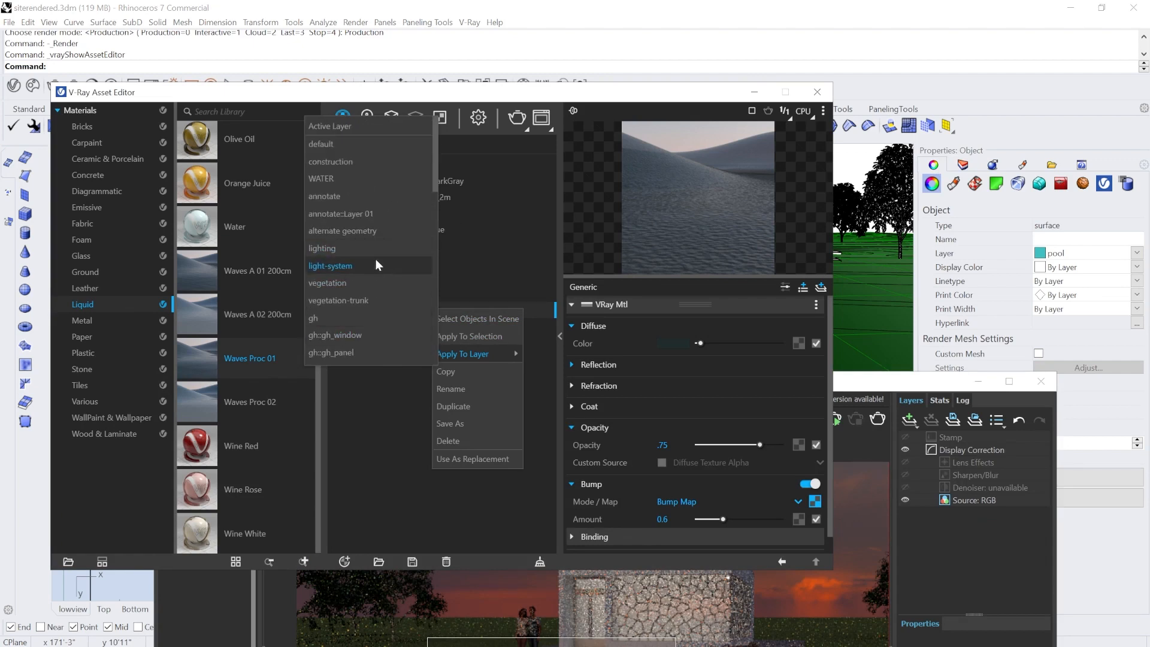
scroll(379, 268, down, 4)
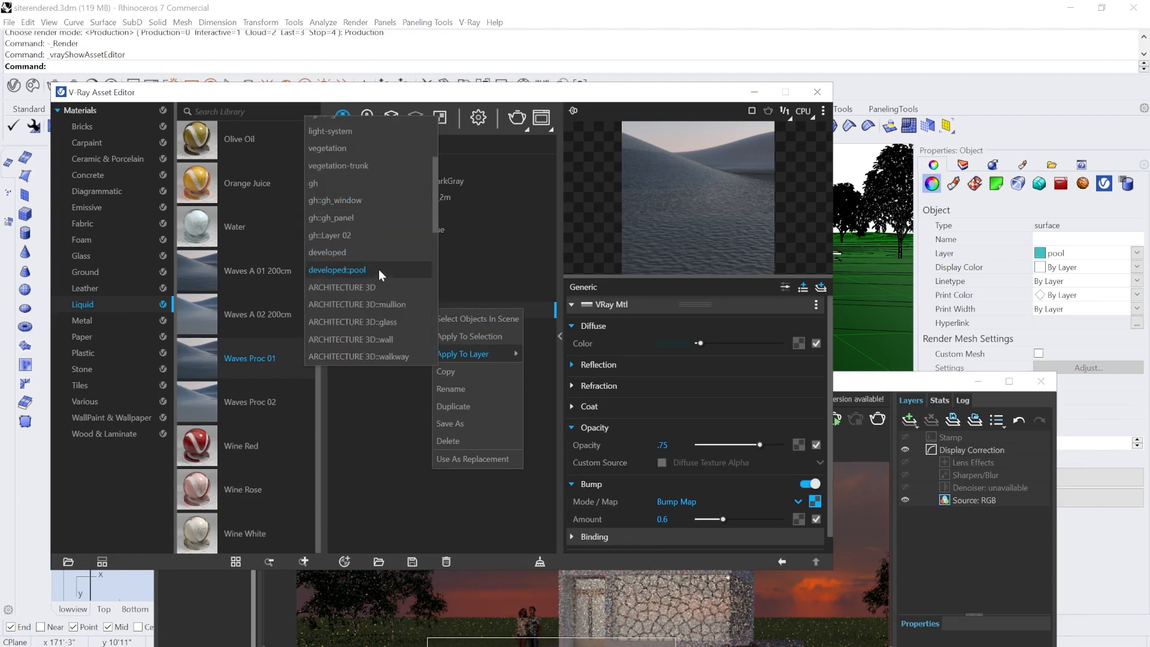
scroll(412, 321, down, 2)
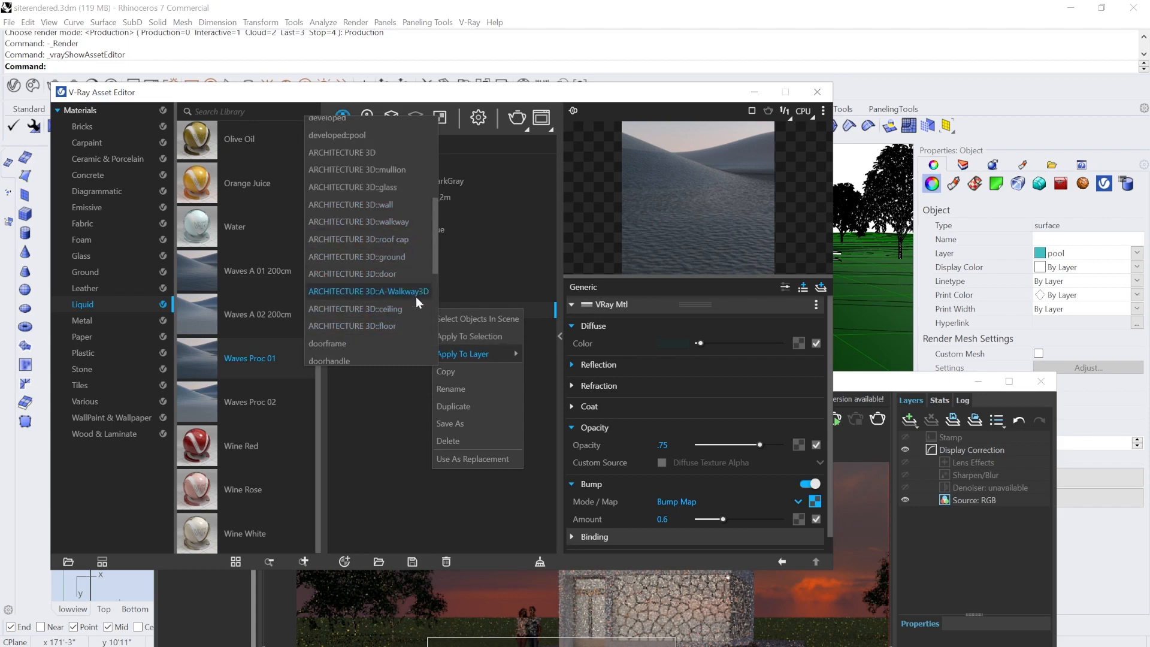
scroll(415, 323, down, 4)
scroll(414, 331, down, 2)
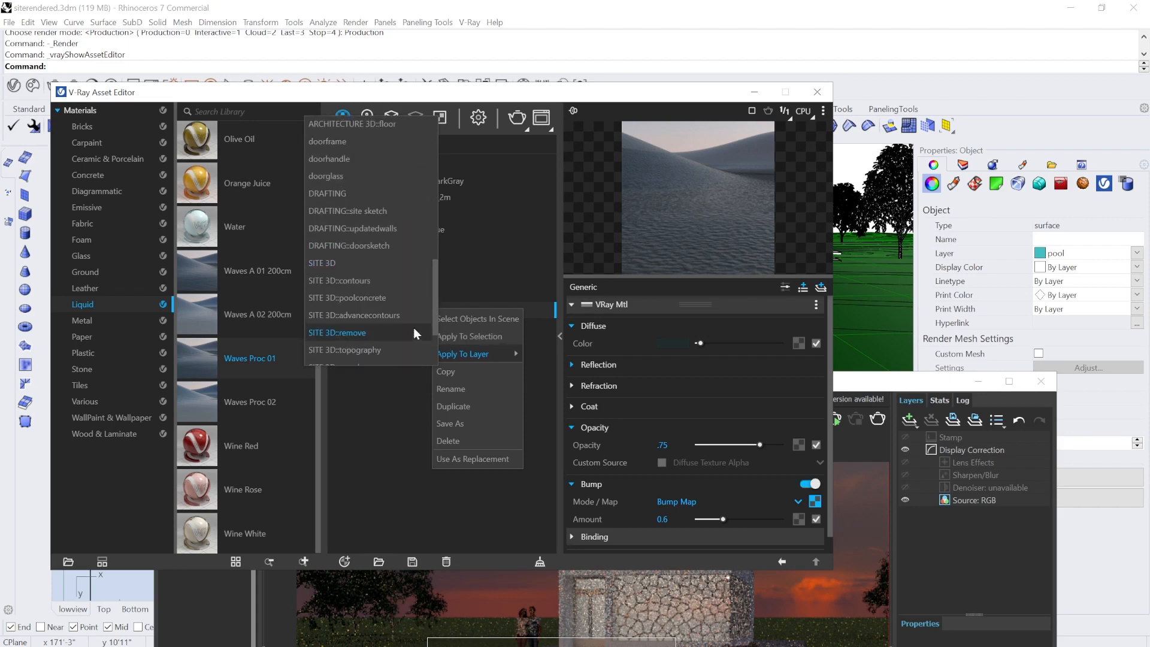
scroll(414, 328, down, 2)
click(410, 289)
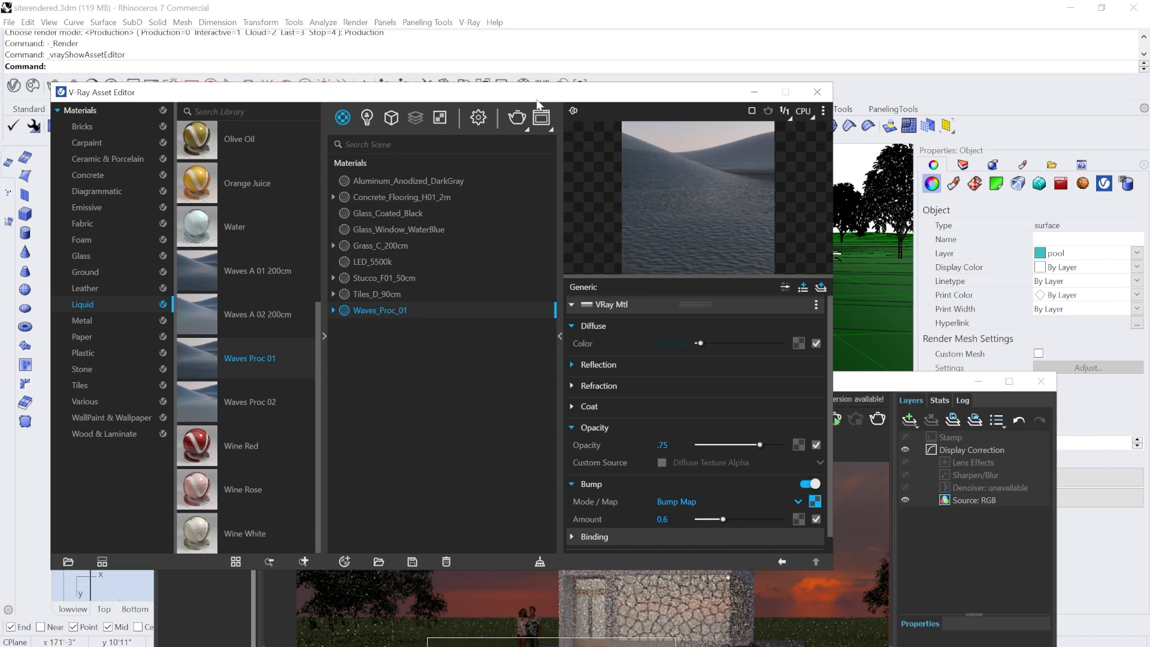
Set the Waves_Proc_01 material's opacity to 0.55 and check the pool surface in the lowview viewport.
drag(537, 99, 510, 111)
click(636, 457)
text(.55)
key(Return)
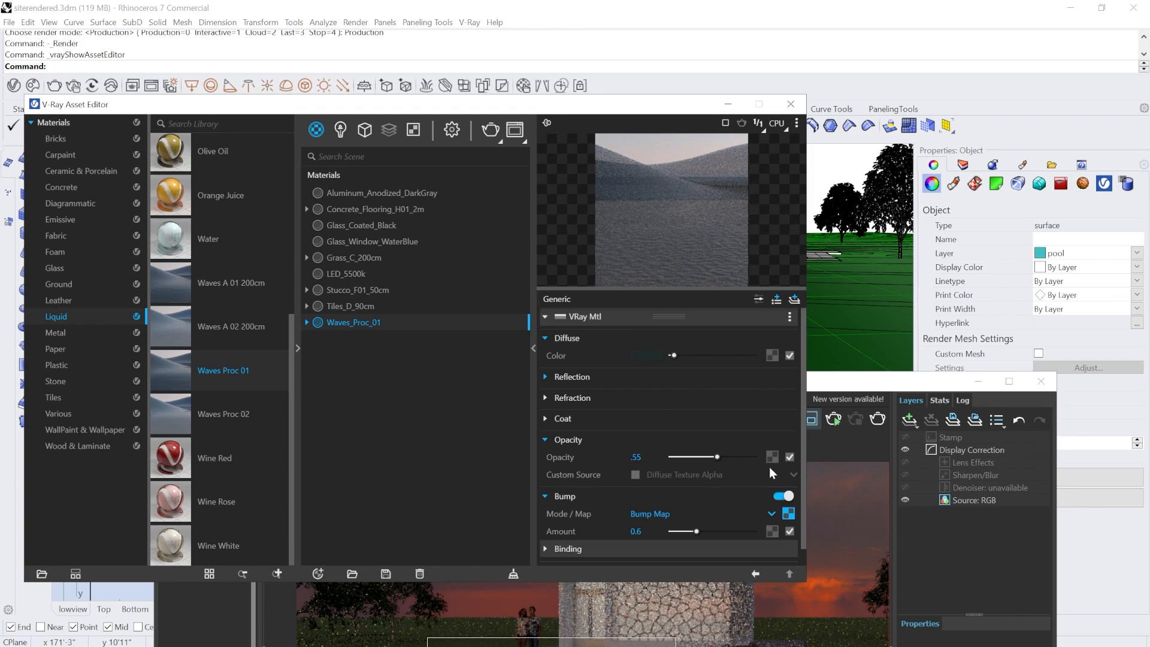
drag(619, 102, 656, 464)
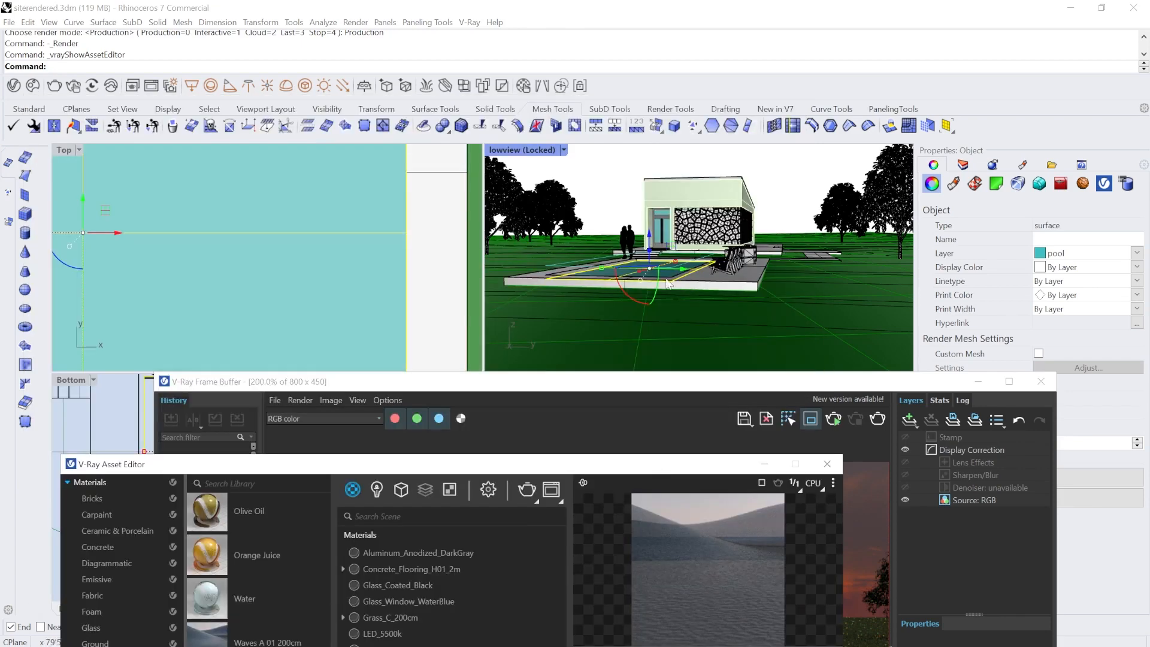
drag(580, 469, 602, 161)
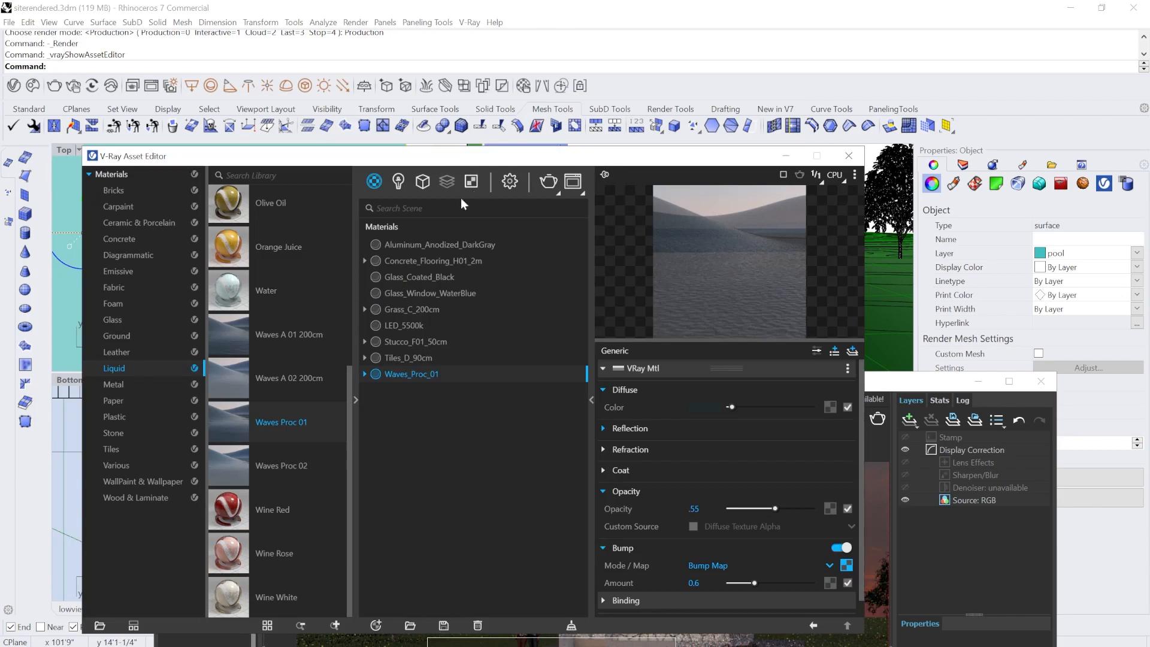
Set the LED_5500k emissive material's intensity to 5.
click(421, 324)
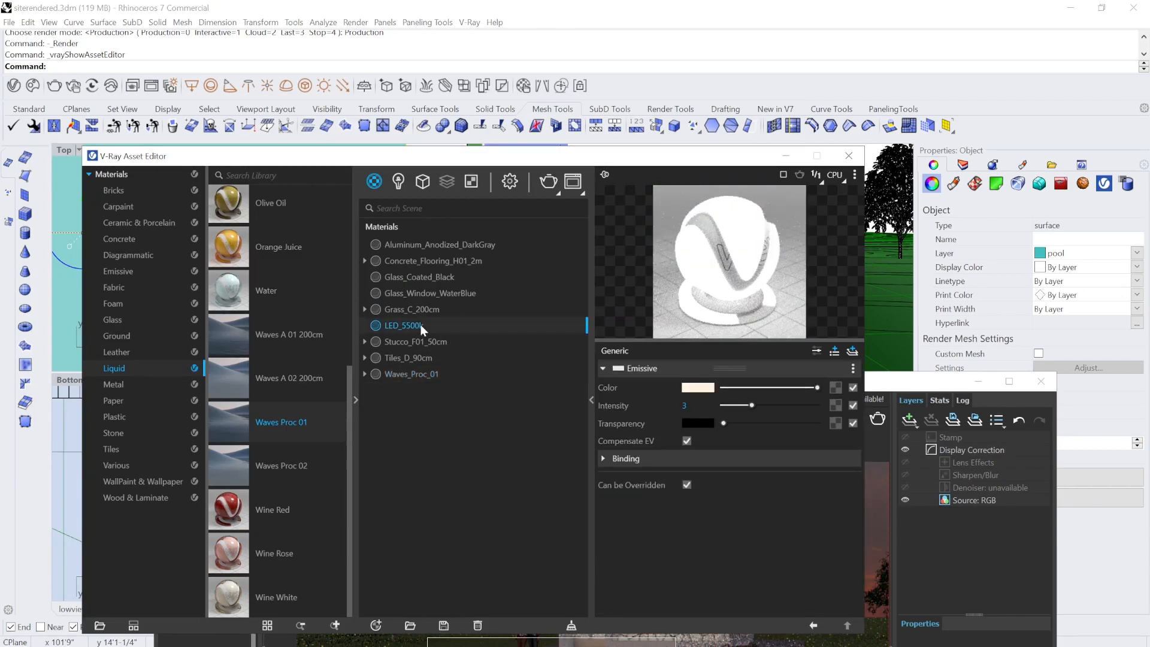
click(701, 404)
text(4)
double_click(701, 402)
text(5)
click(713, 473)
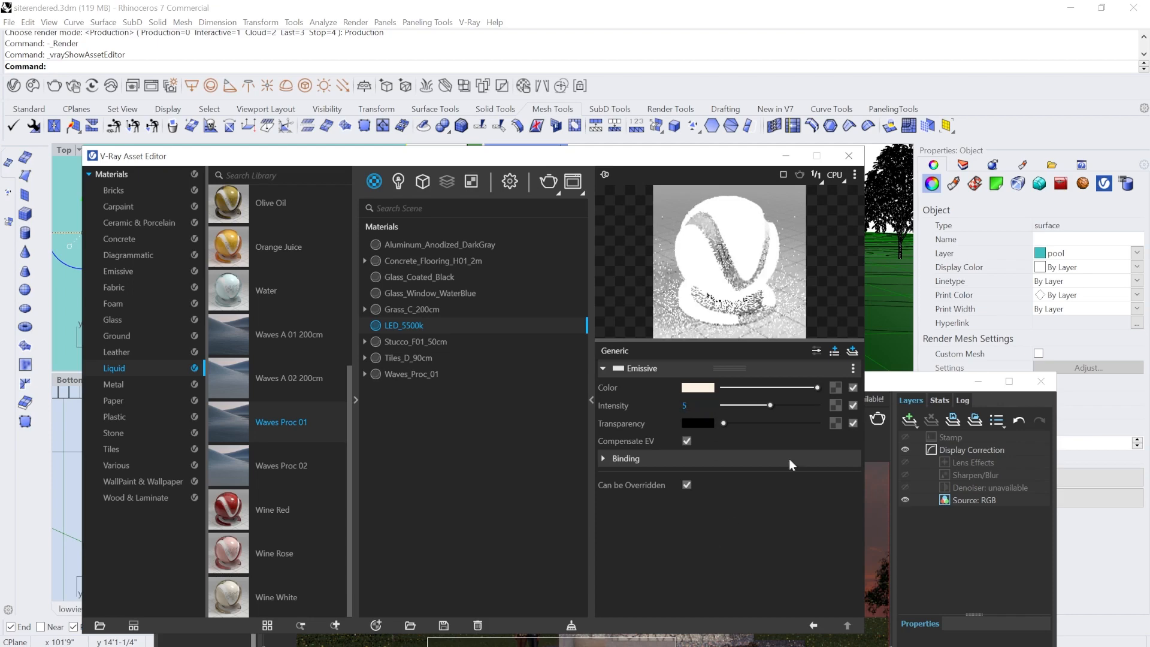
Re-render the pool region in the maximized frame buffer, inspect the water and restore the window size.
double_click(880, 388)
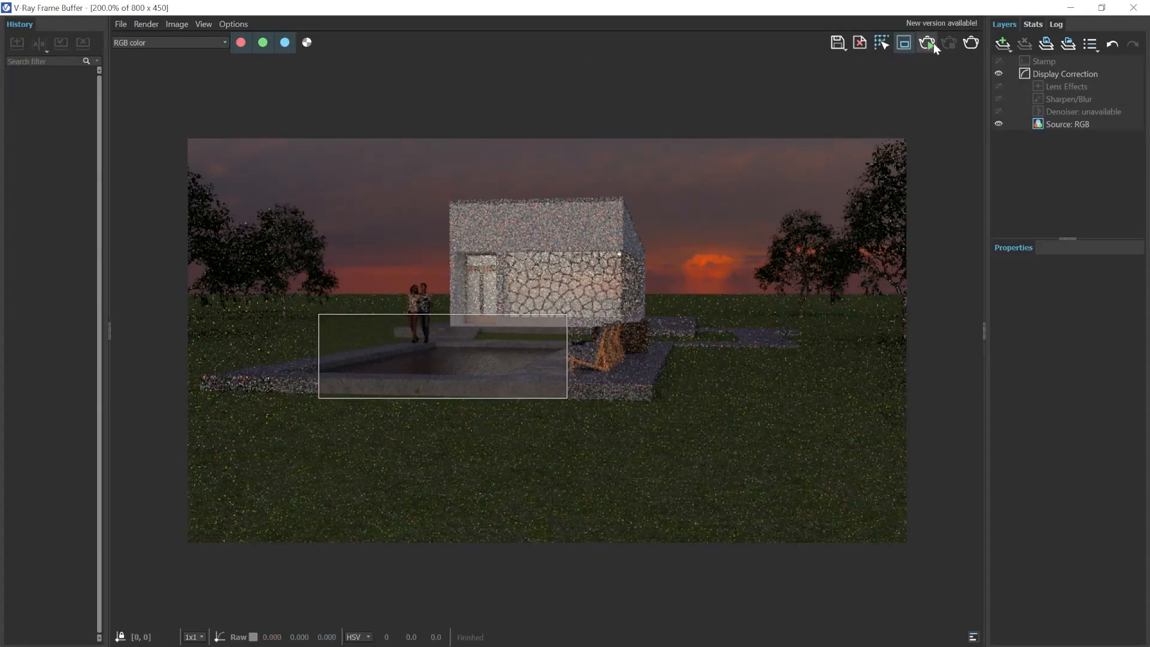
click(976, 45)
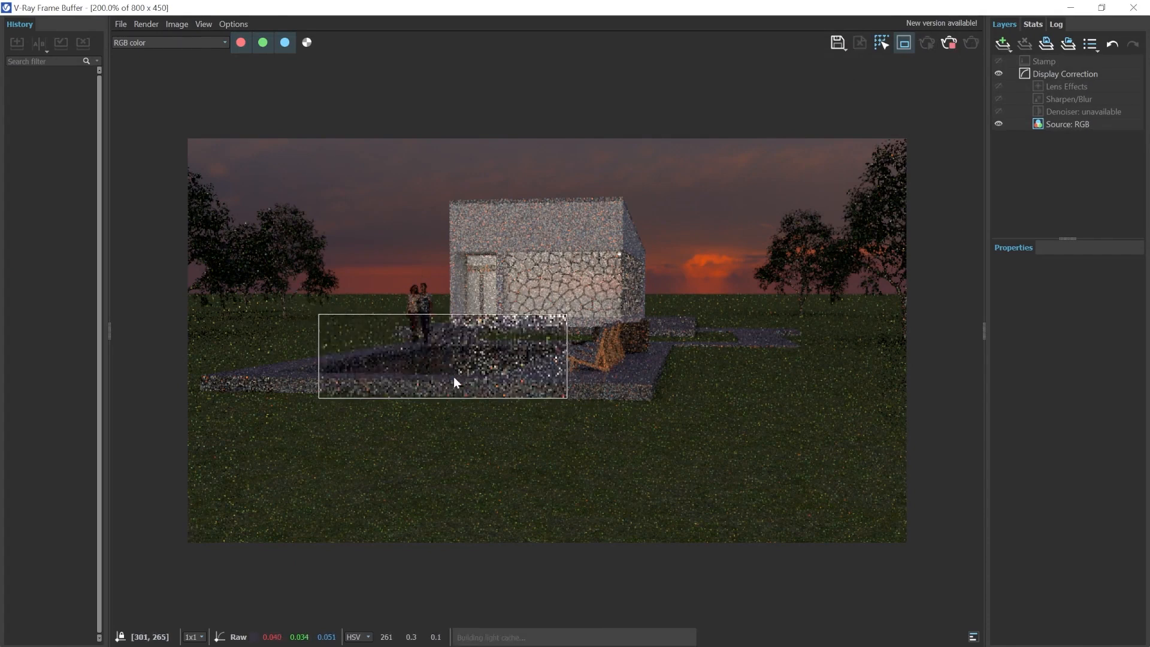
scroll(469, 353, up, 2)
scroll(484, 410, down, 1)
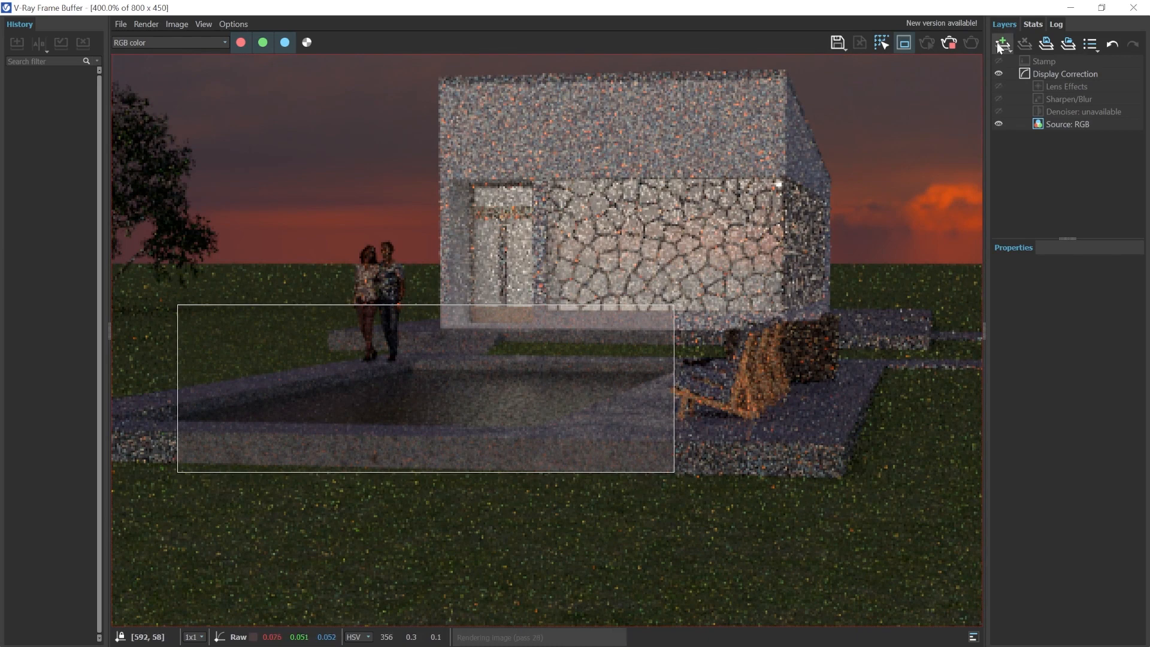
double_click(715, 12)
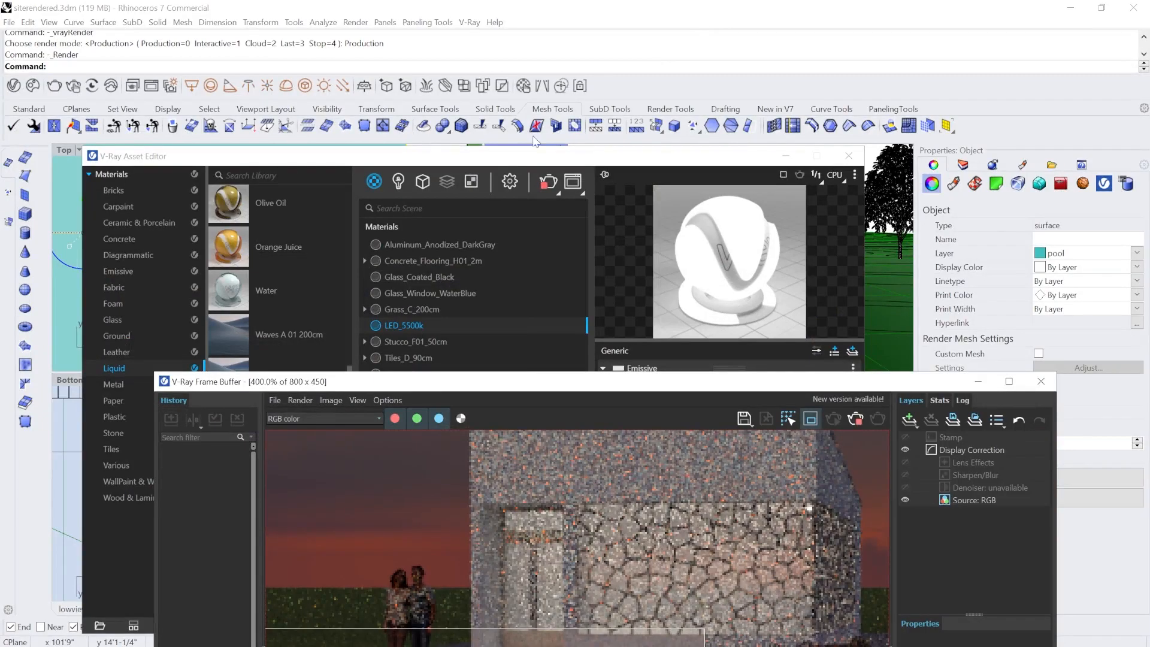
Set the Waves_Proc_01 bump map's Noise A frequency to 0.25 and bring the frame buffer back into view.
click(501, 151)
click(421, 376)
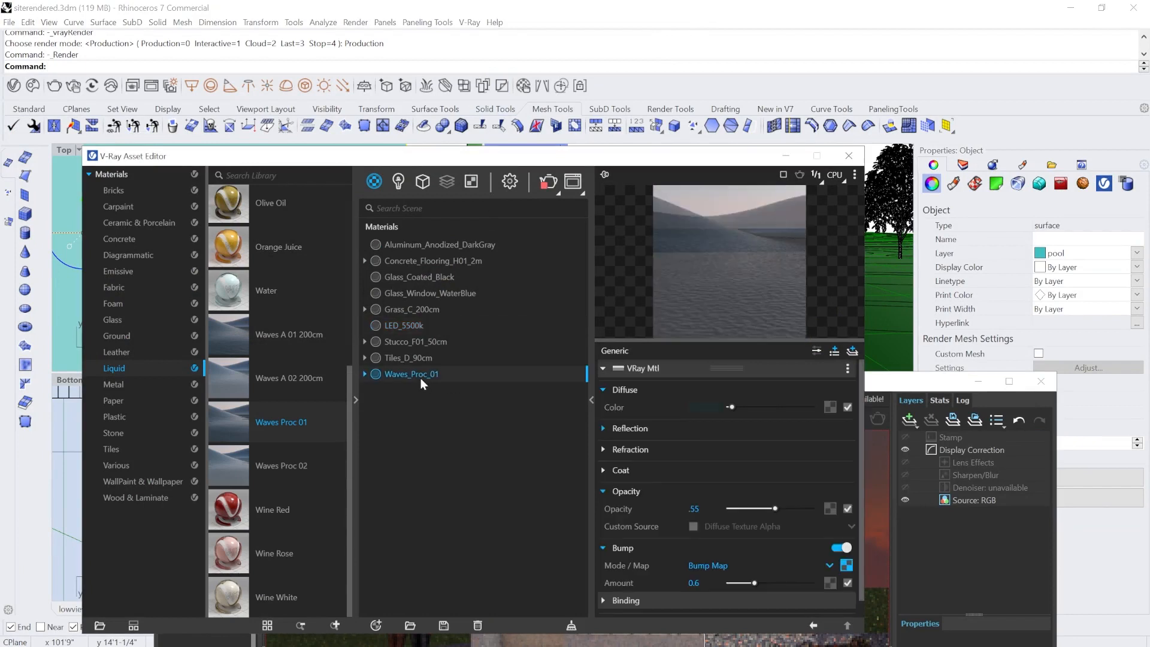
click(846, 565)
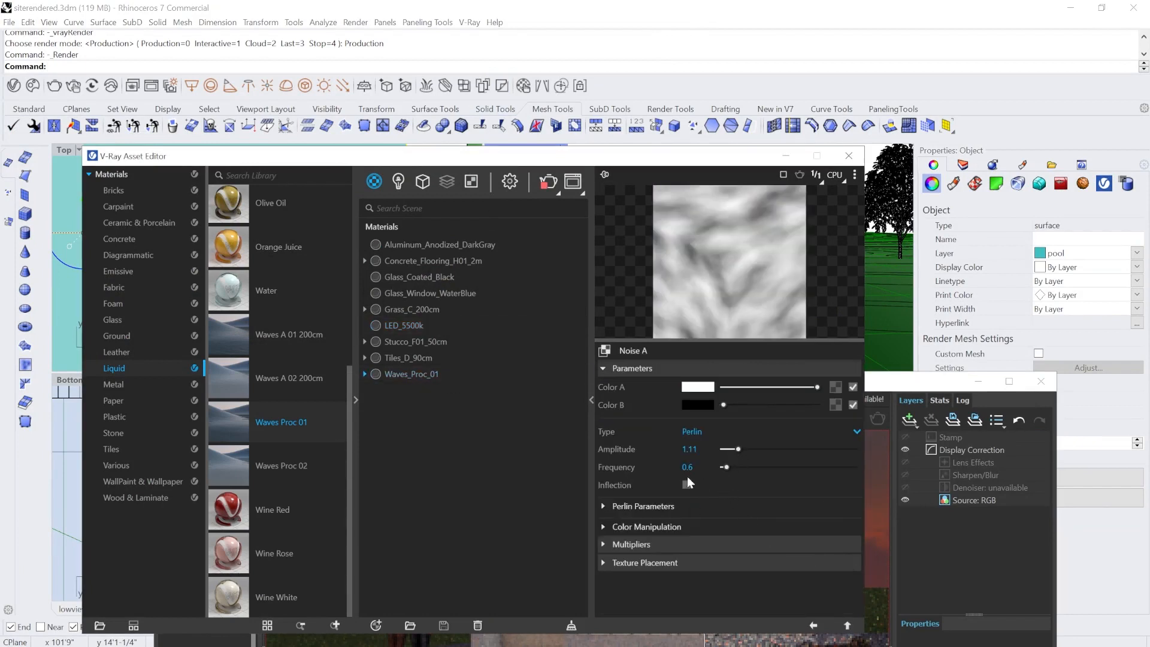
key(BackSpace)
text(25)
key(Return)
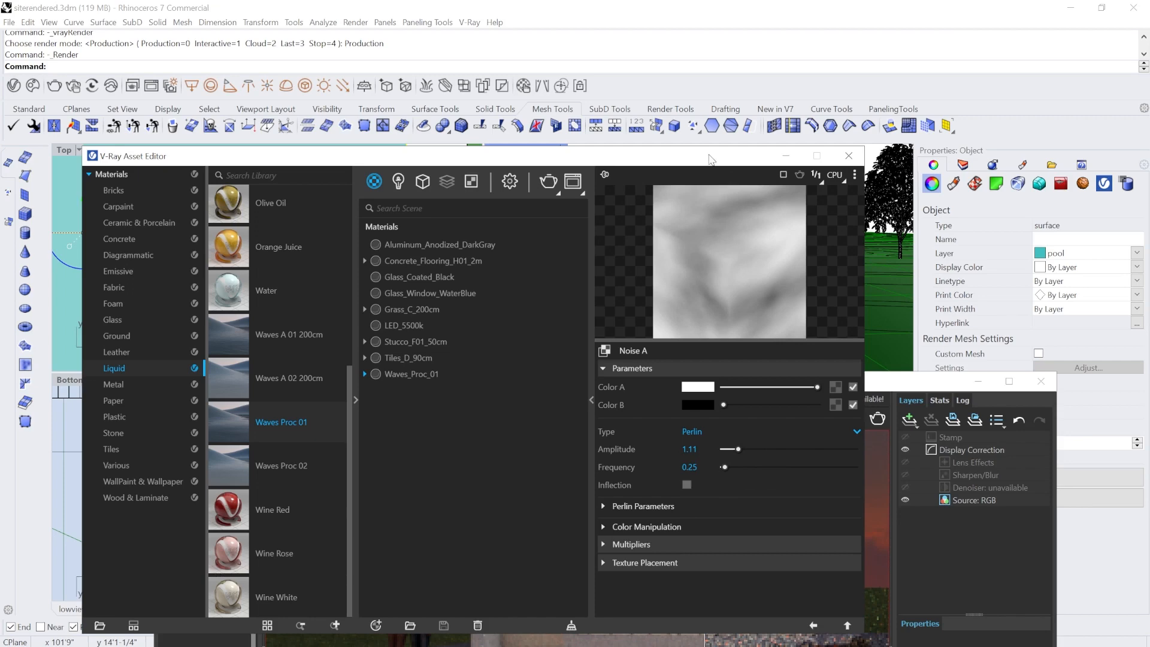
drag(710, 156, 686, 67)
click(884, 576)
drag(767, 384, 729, 152)
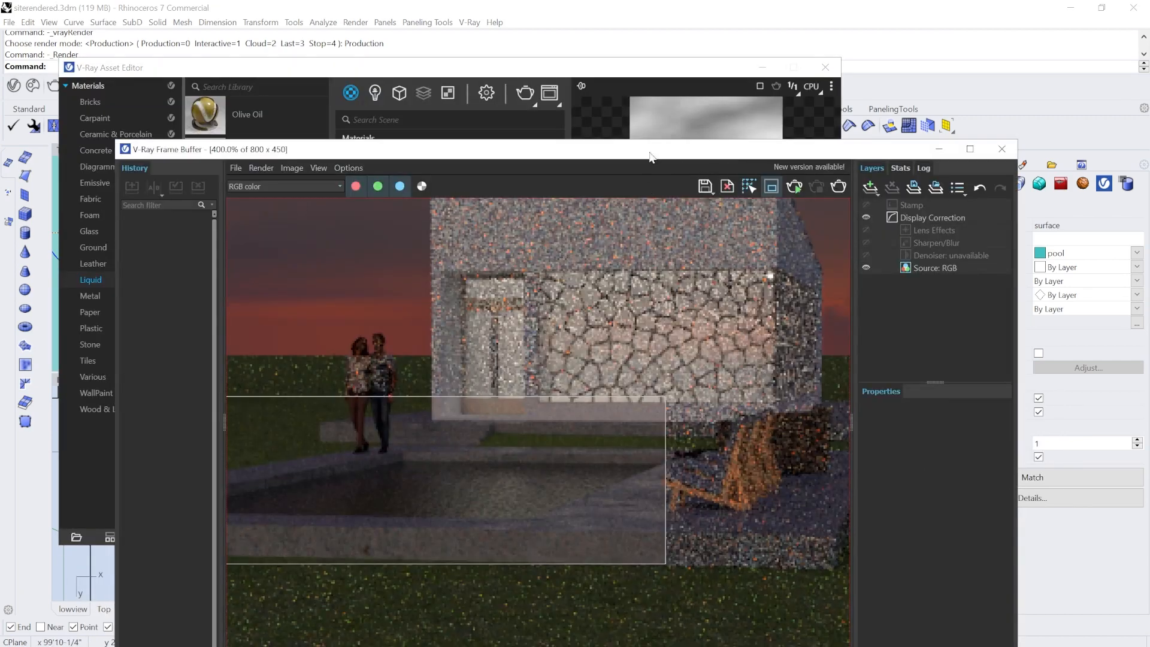
Open the render settings, collapse the camera section and render the pool region again at Medium quality.
click(474, 96)
click(485, 92)
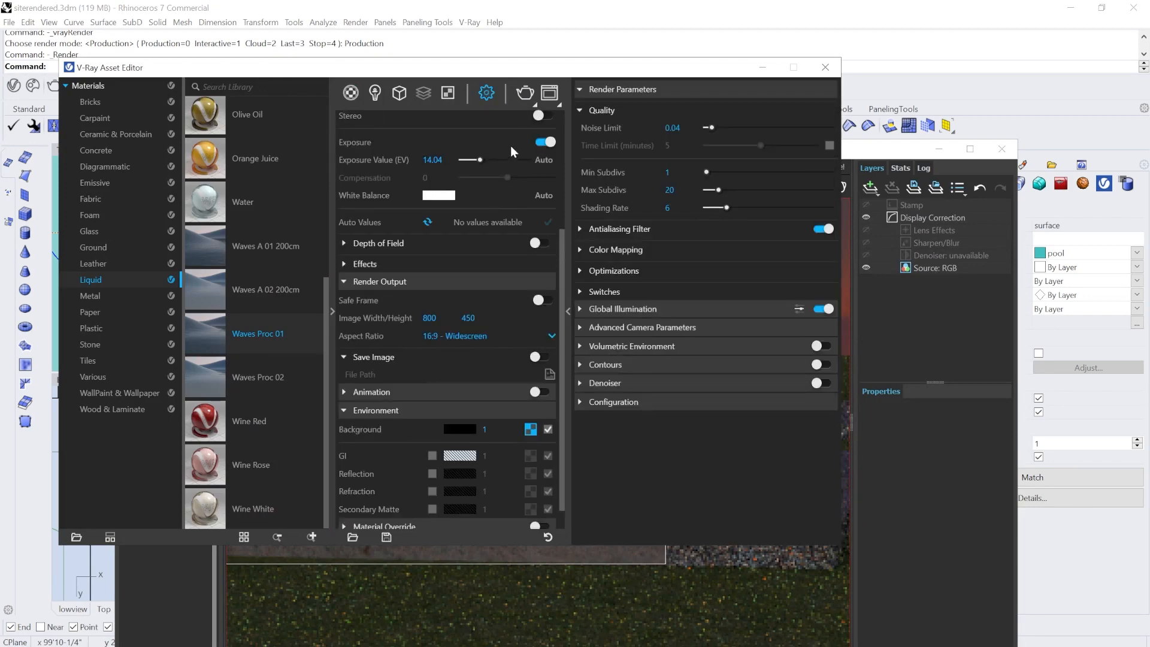
scroll(386, 166, up, 3)
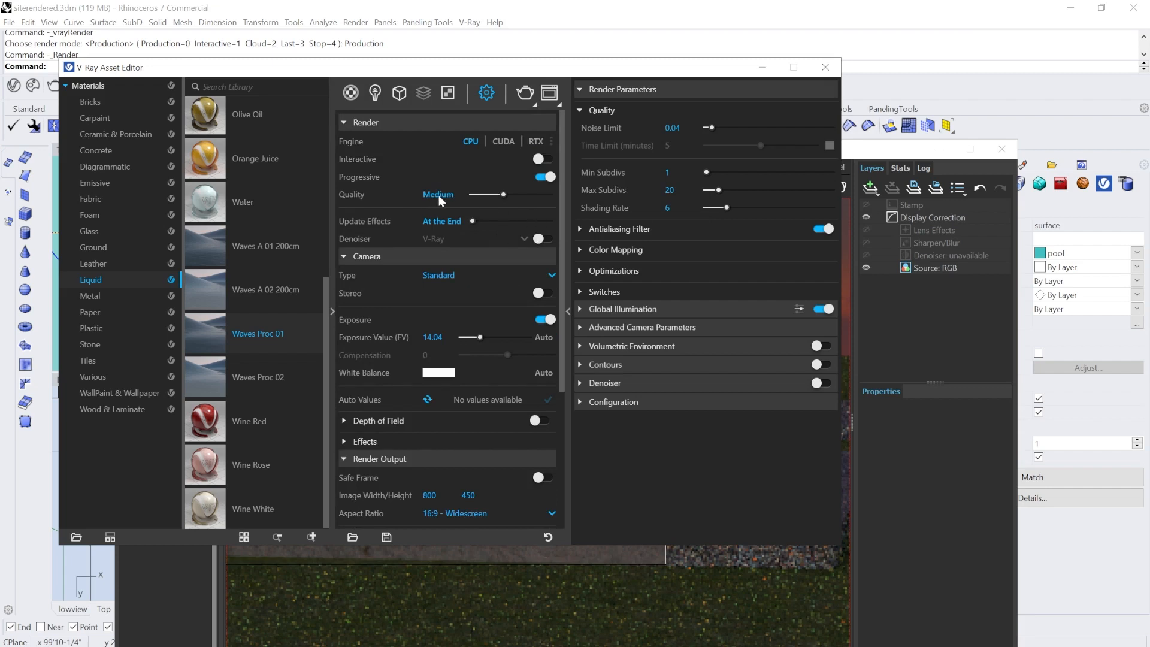
click(345, 256)
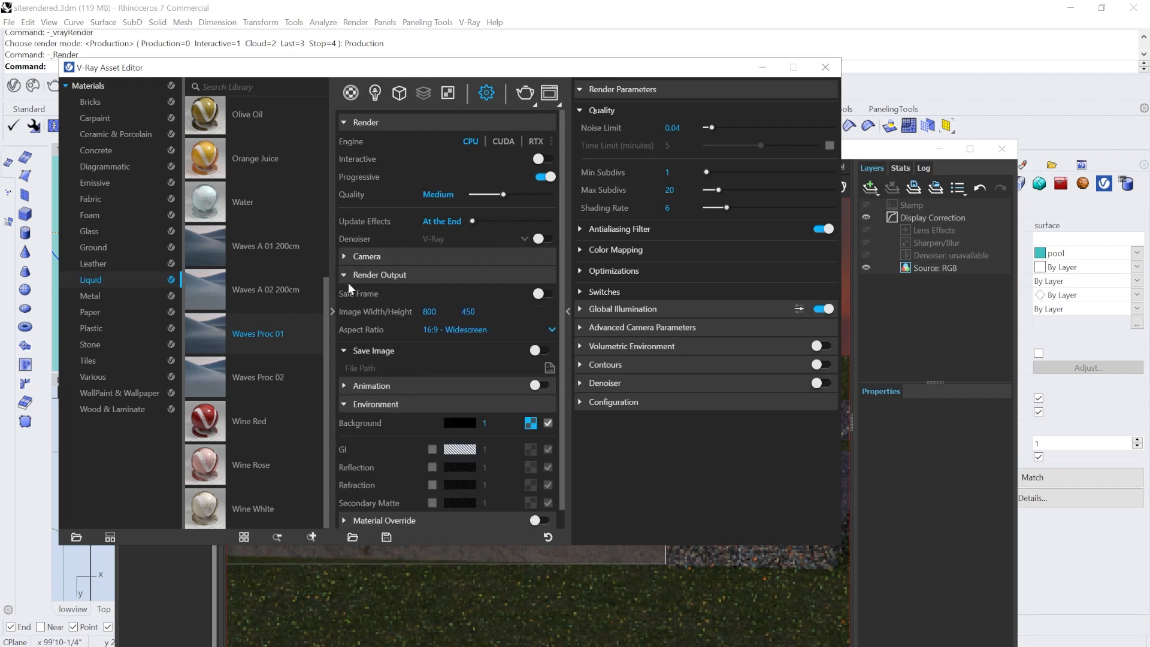
click(525, 93)
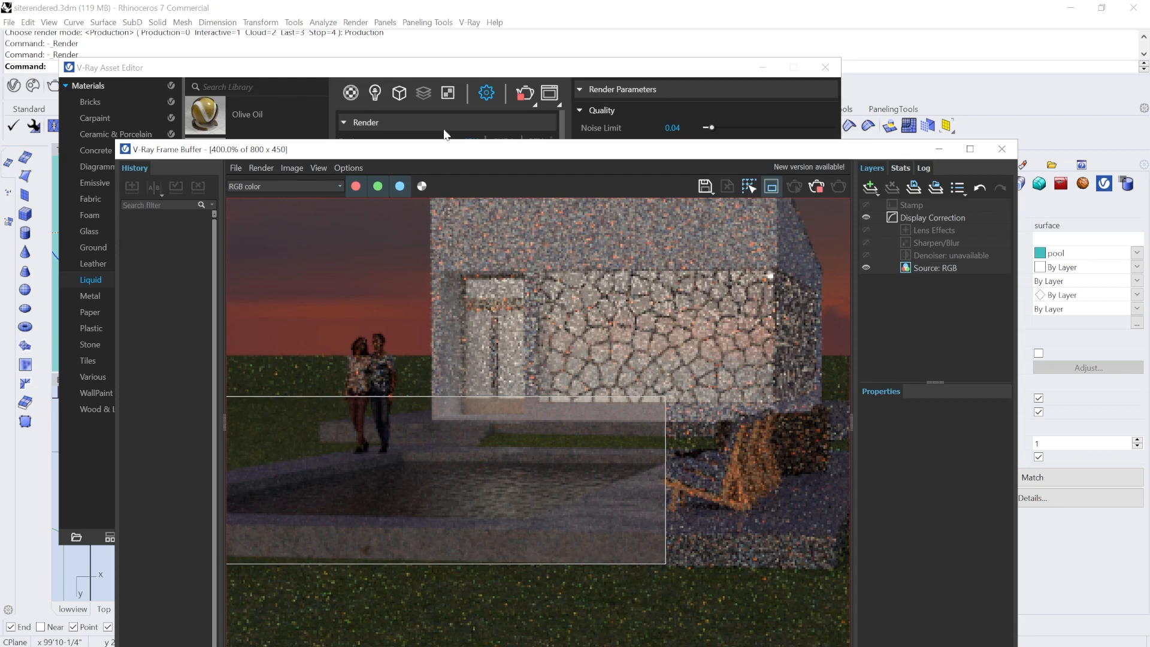
Stop the current render, raise the quality to Medium+, set the image width to 1200 and start a new render.
click(526, 93)
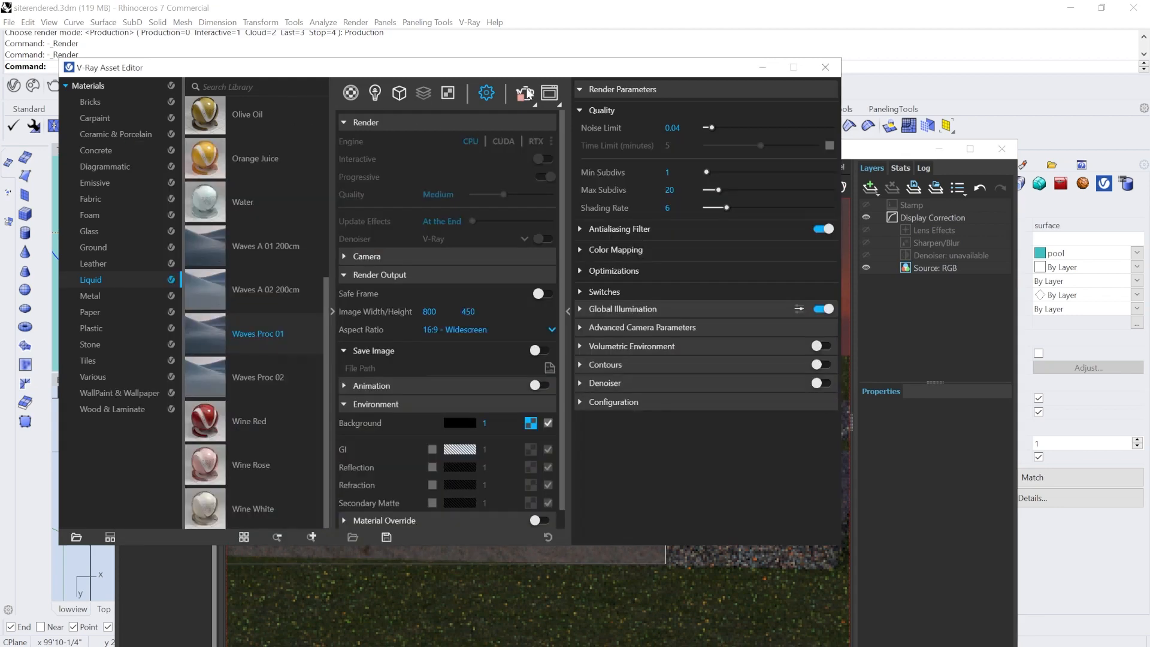
drag(498, 200, 515, 193)
click(445, 312)
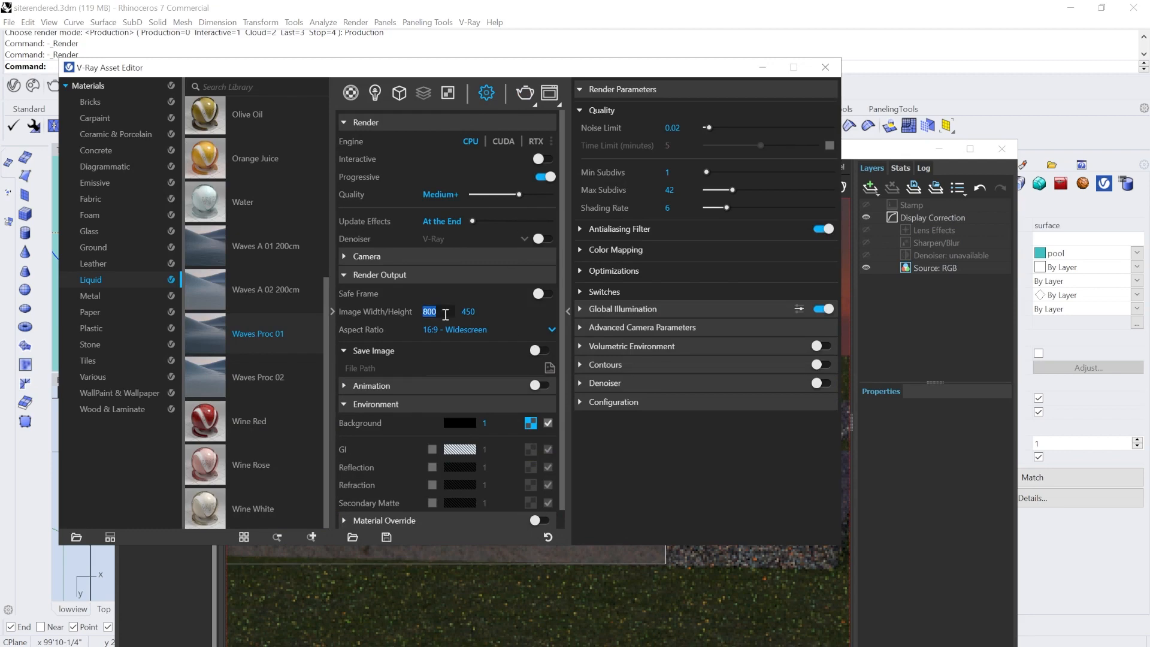
text(1200)
key(Return)
click(524, 91)
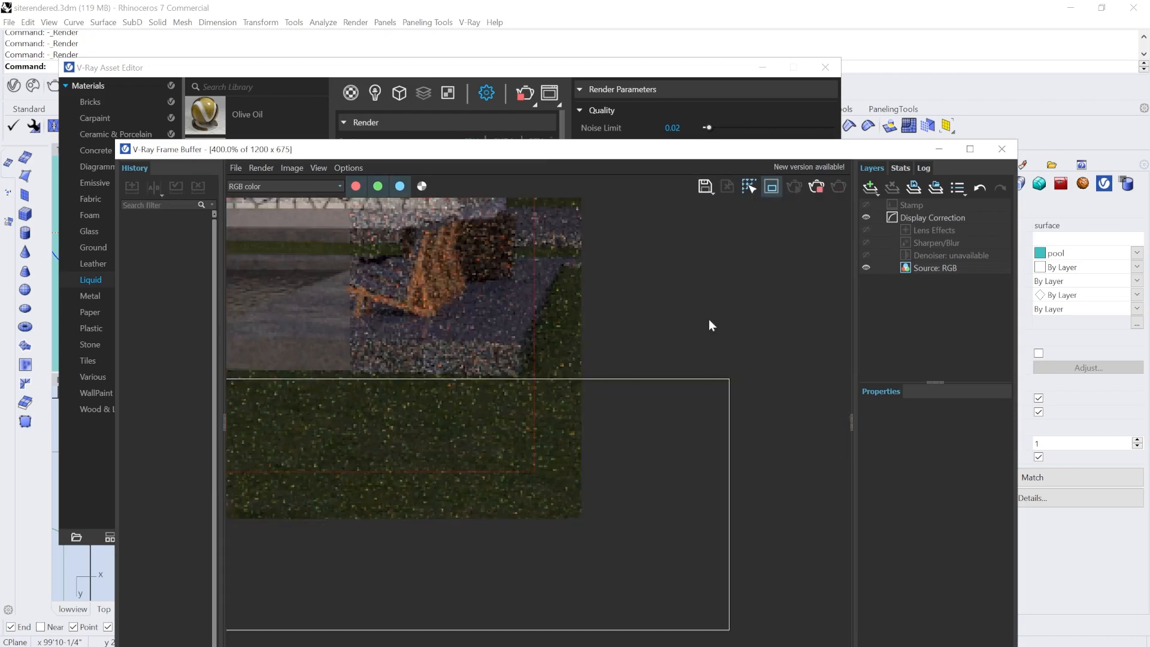
Inspect the pool water in the frame buffer, stop the production render and start an interactive render.
scroll(651, 444, down, 1)
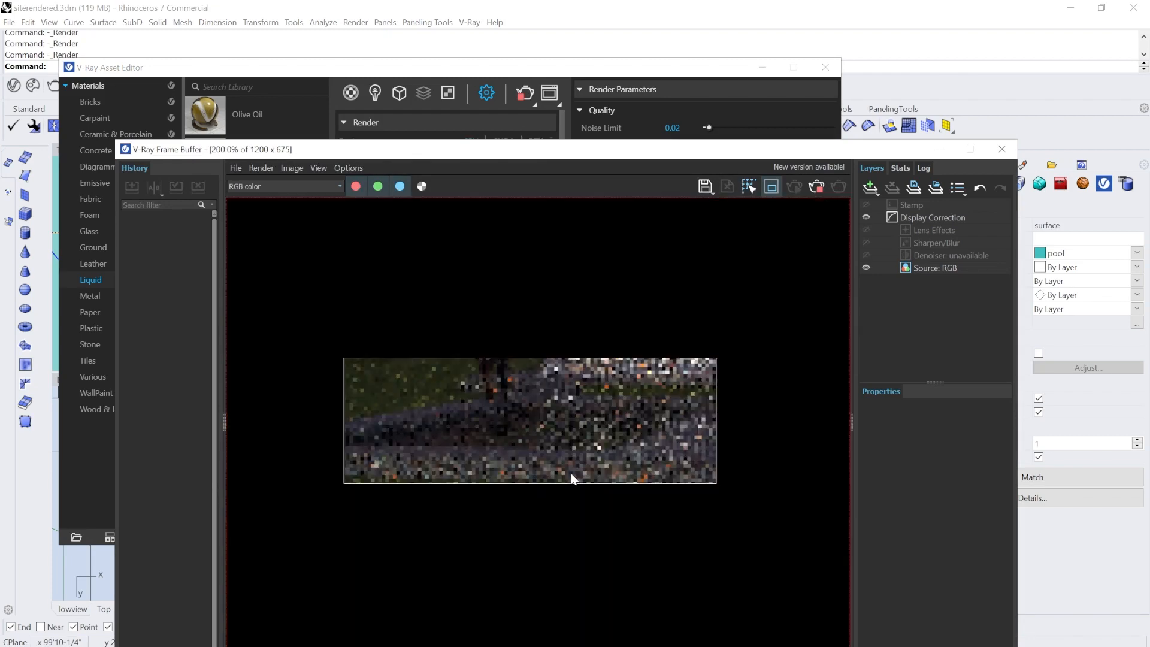
scroll(627, 426, up, 1)
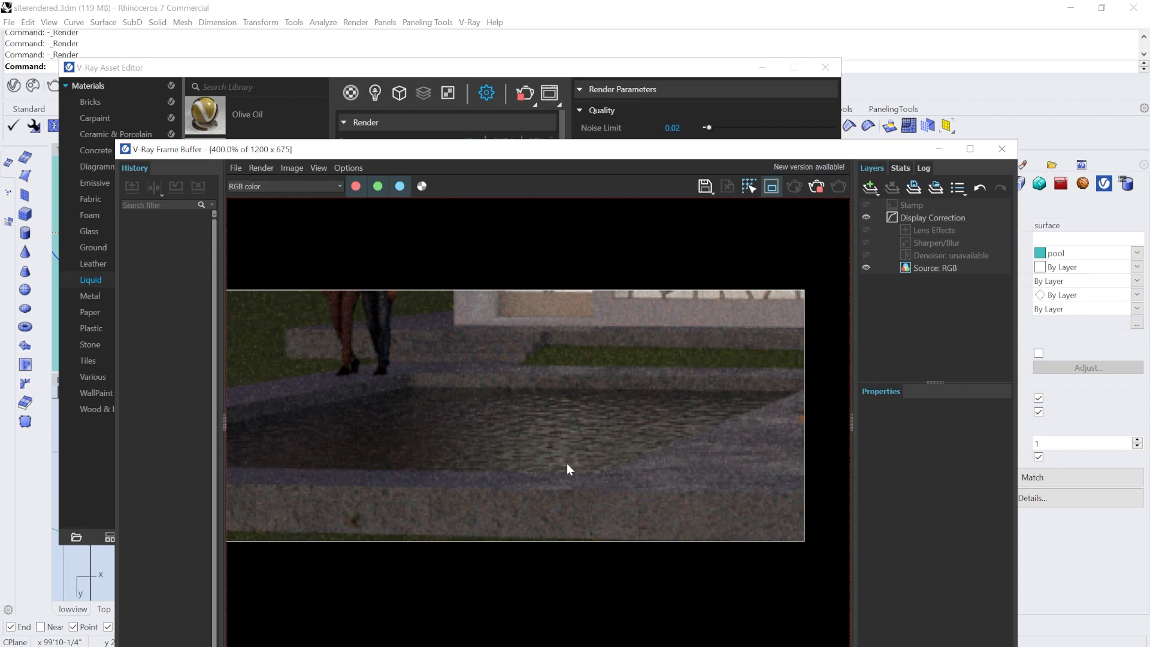
click(492, 75)
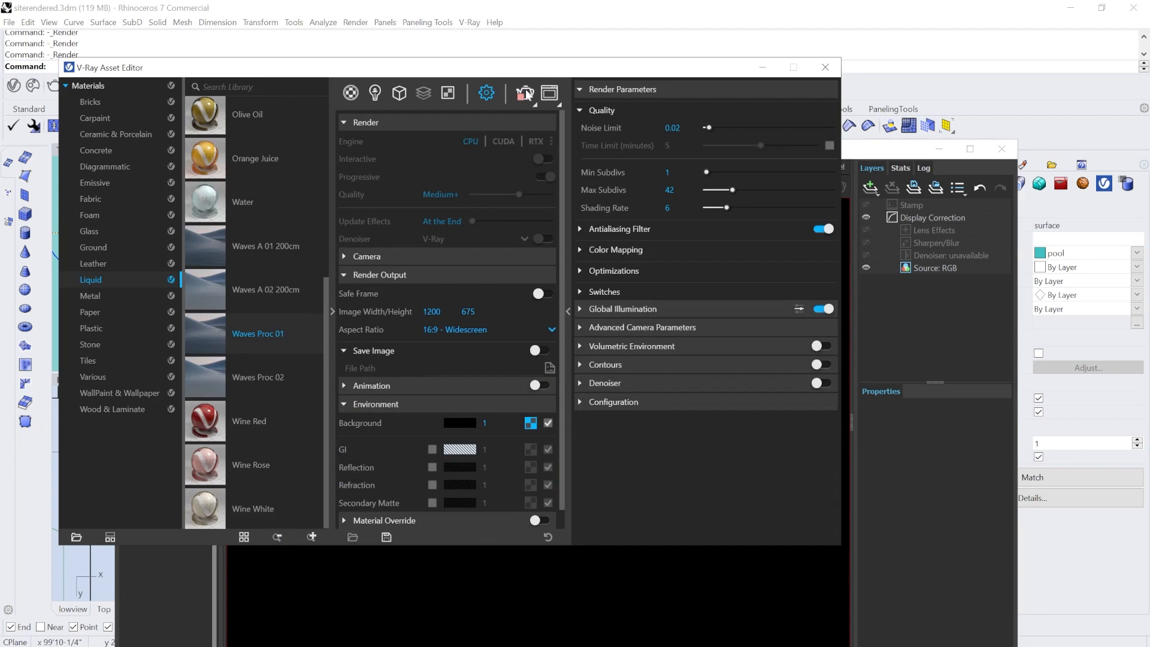
click(536, 106)
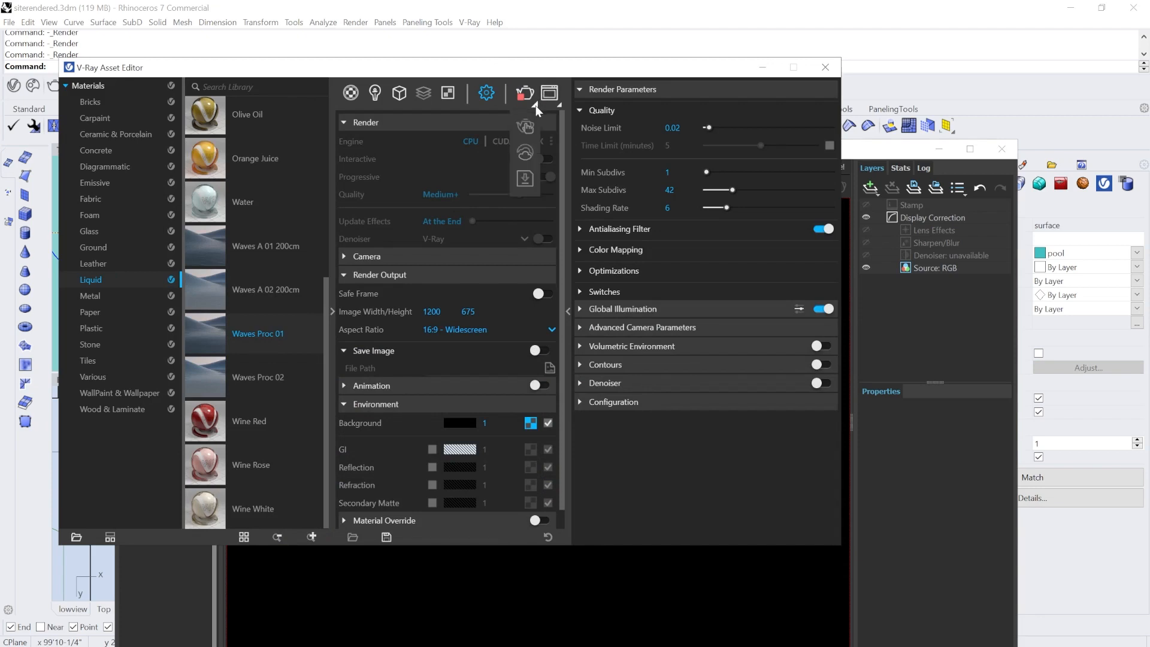
click(640, 566)
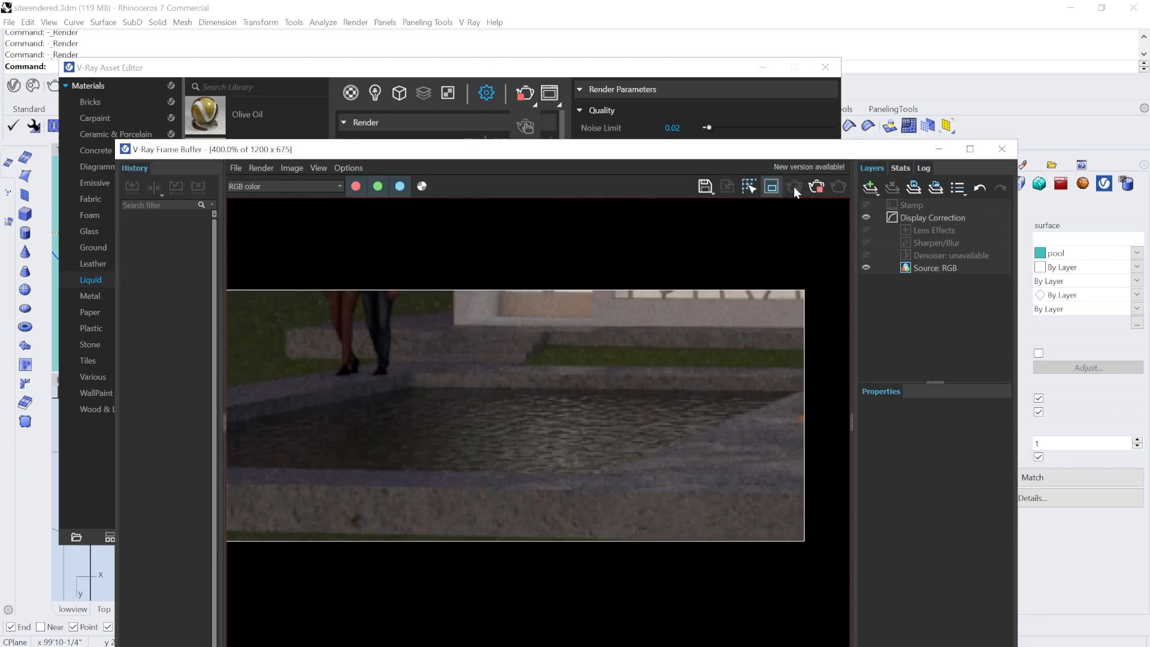
click(814, 187)
click(796, 189)
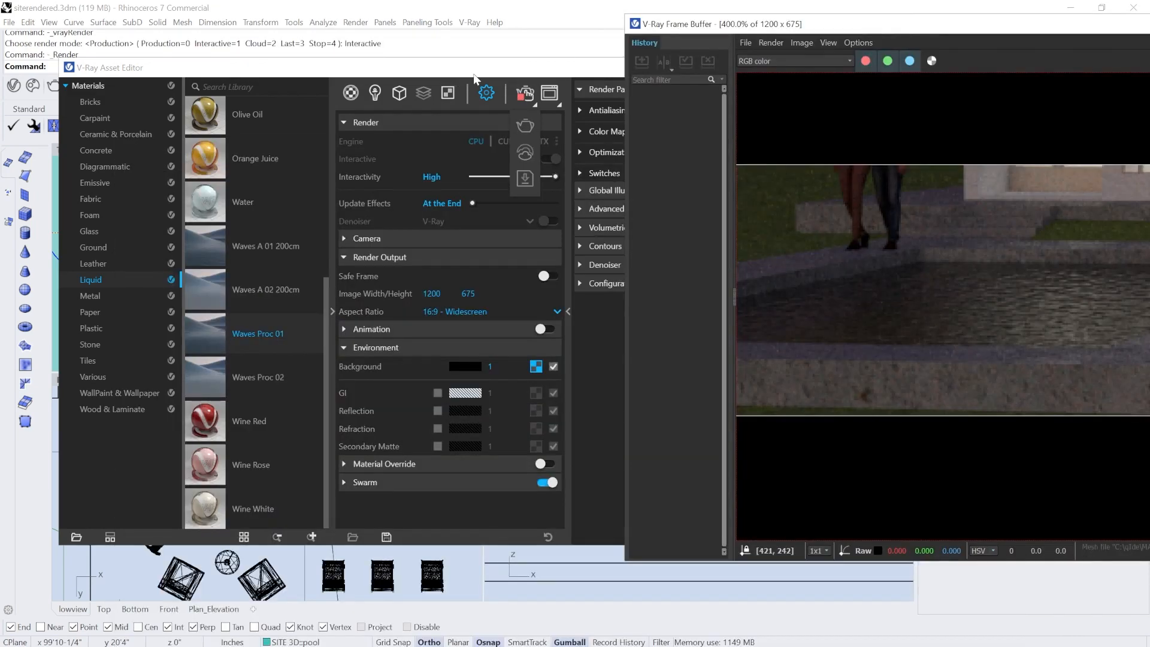
Return to the materials list and set the Waves_Proc_01 Noise A bump frequency to 0.05.
drag(580, 72, 520, 60)
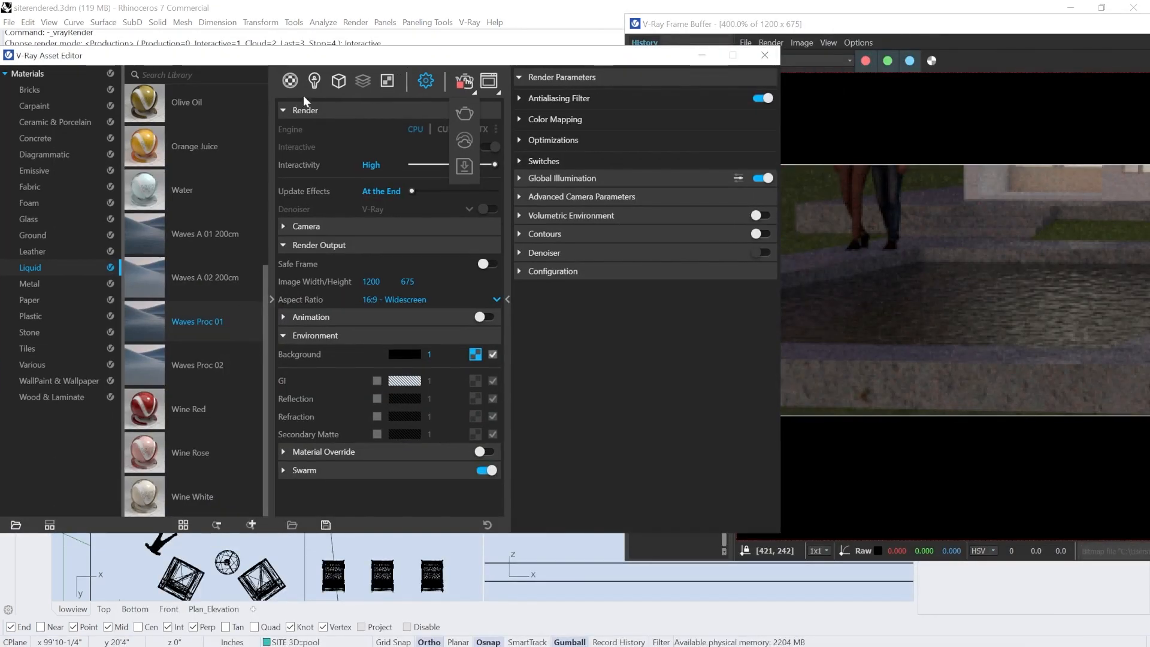
click(290, 80)
click(271, 295)
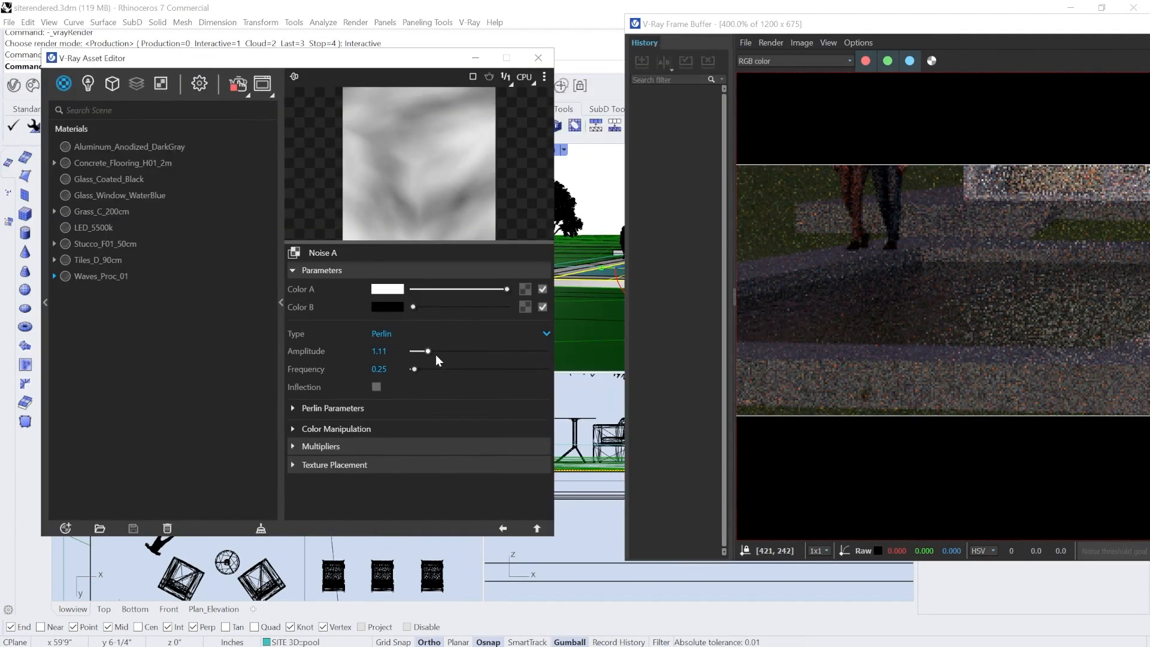
double_click(383, 373)
text(05)
key(Return)
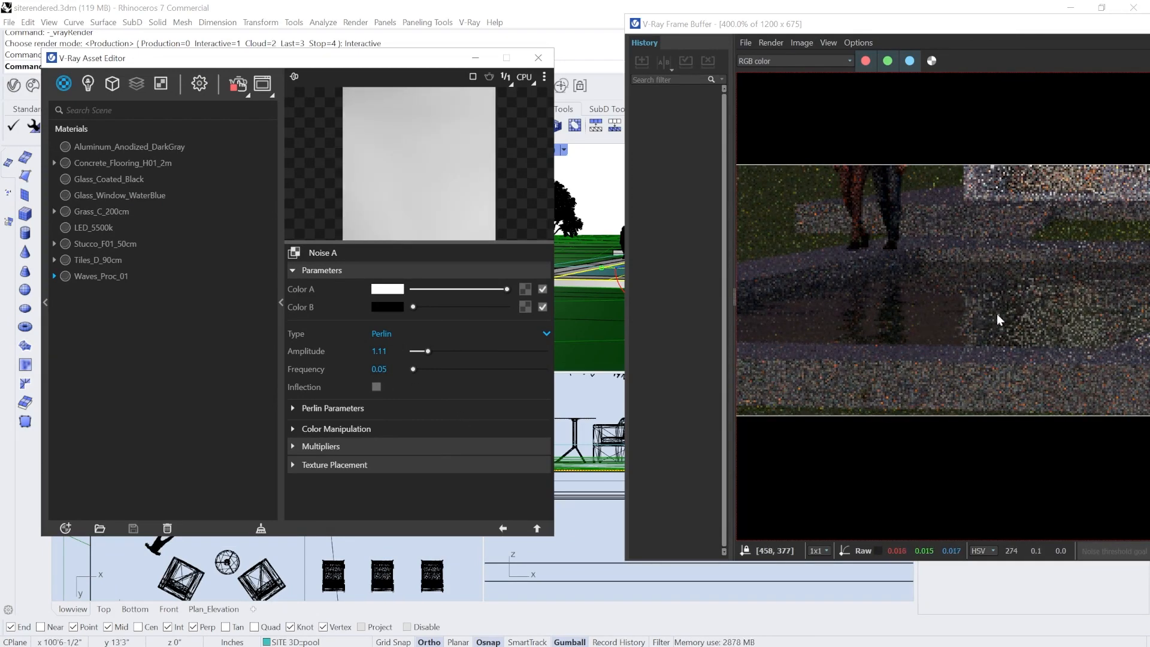
Show more of the pool render beside the editor and set the Noise A frequency to 0.45.
drag(777, 30, 679, 30)
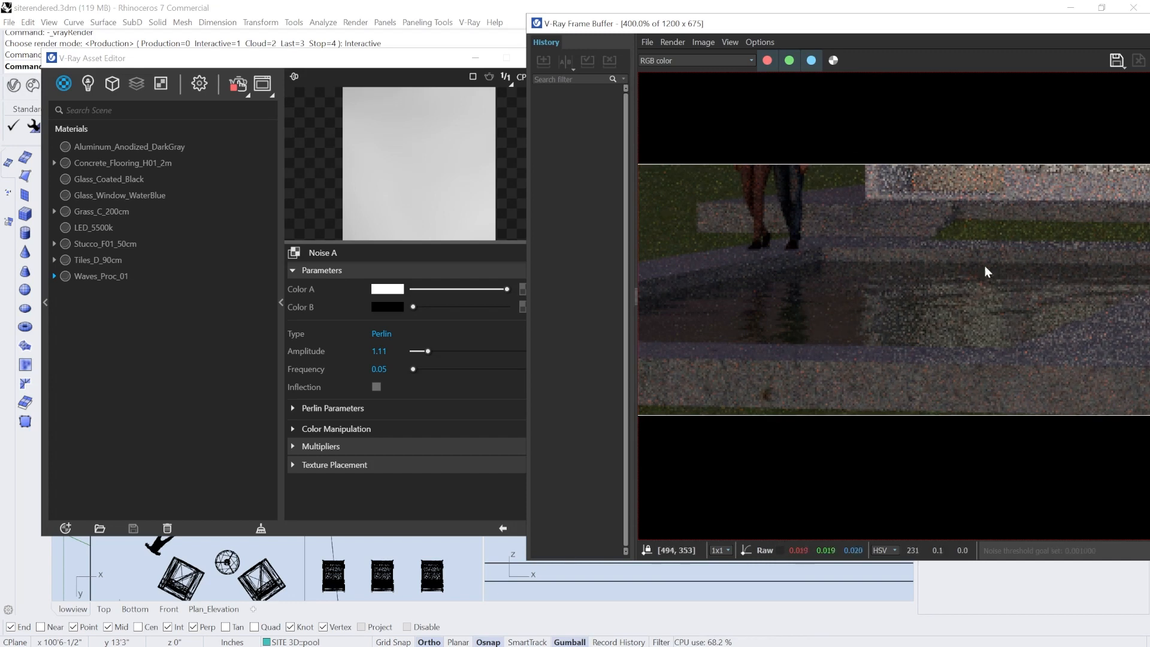
click(391, 355)
click(387, 371)
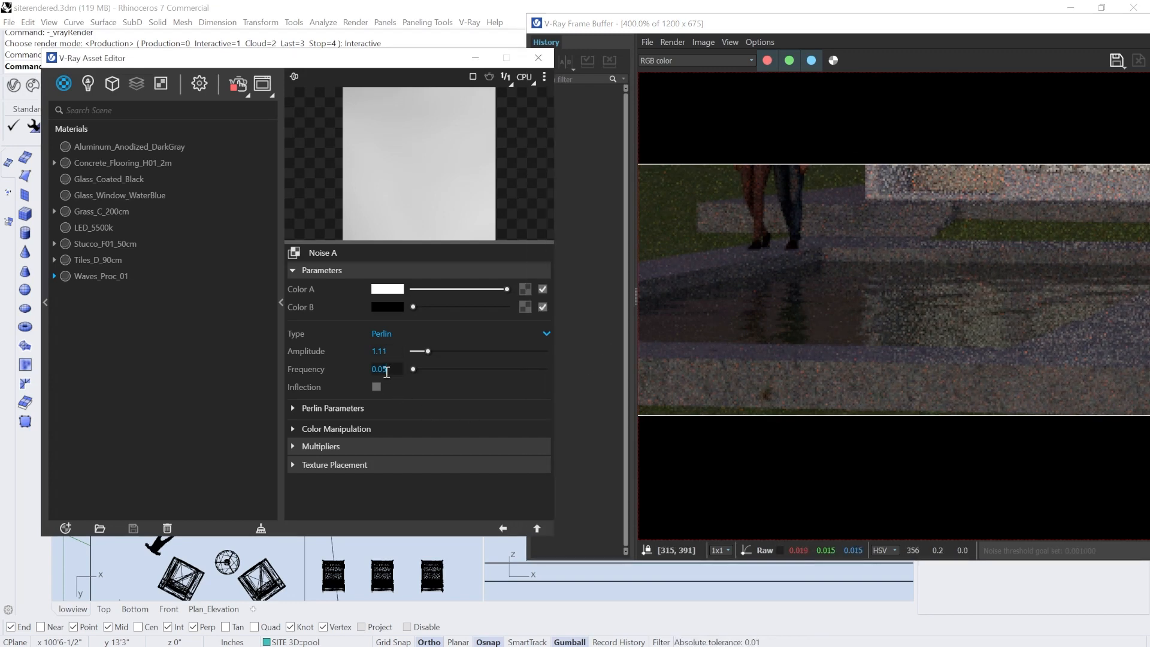
key(BackSpace)
text(4)
key(Return)
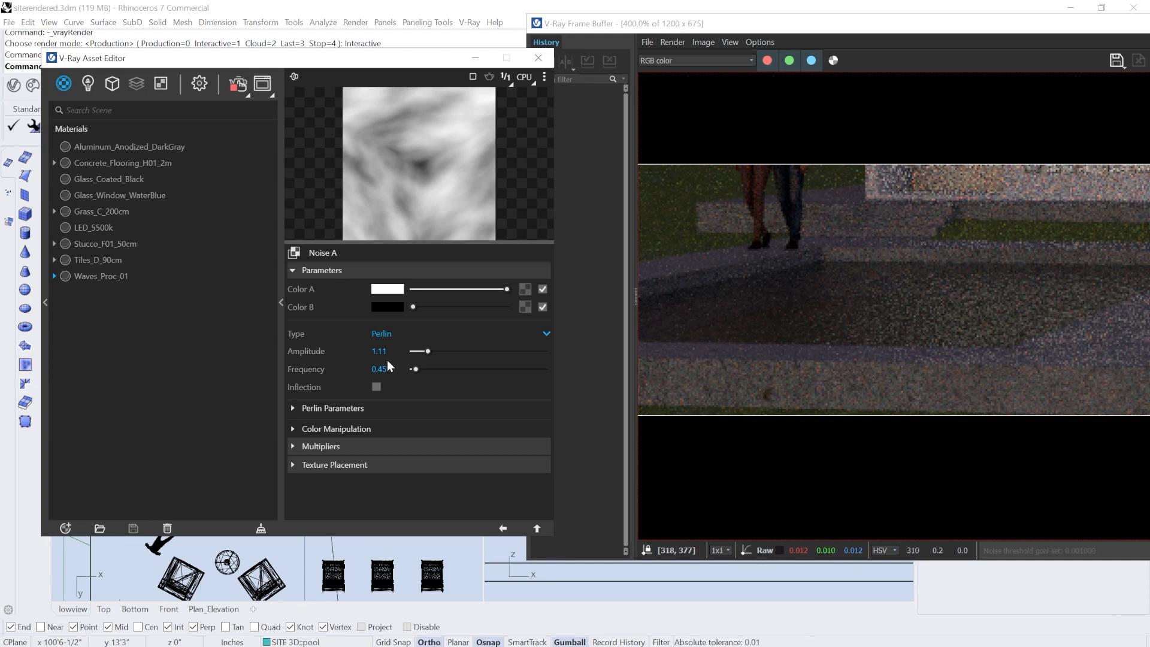
Set the Noise A frequency of the water material to 0.09.
key(BackSpace)
text(1)
key(BackSpace)
text(09)
key(Return)
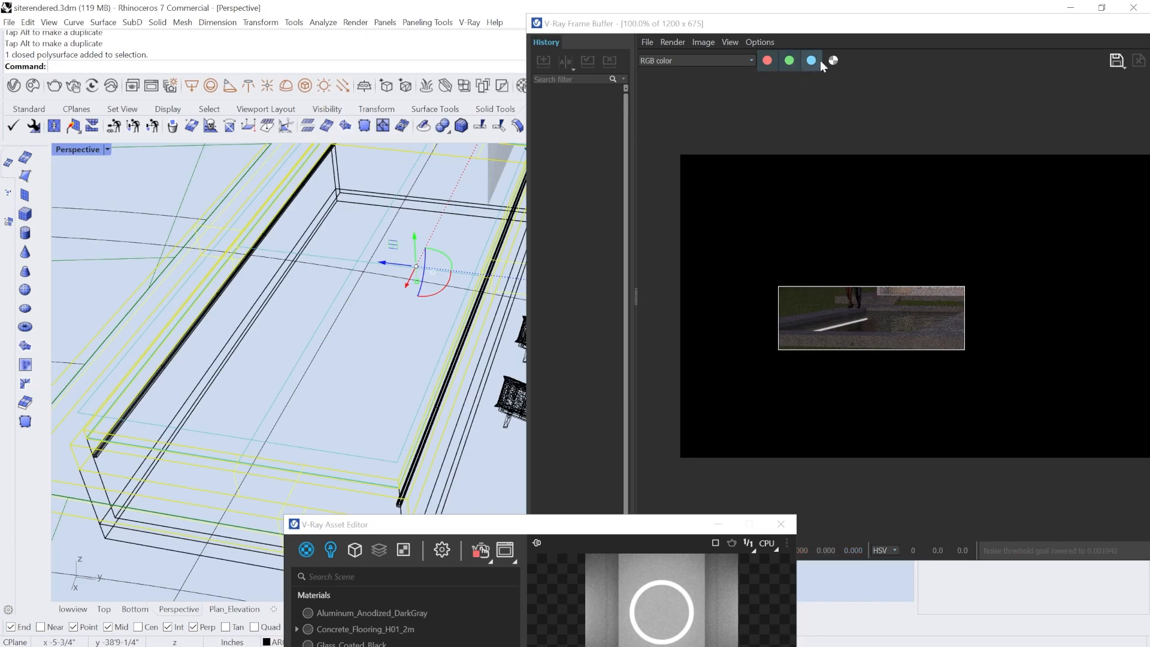
Bring the frame buffer fully into view and turn off region rendering so the whole image renders.
click(910, 287)
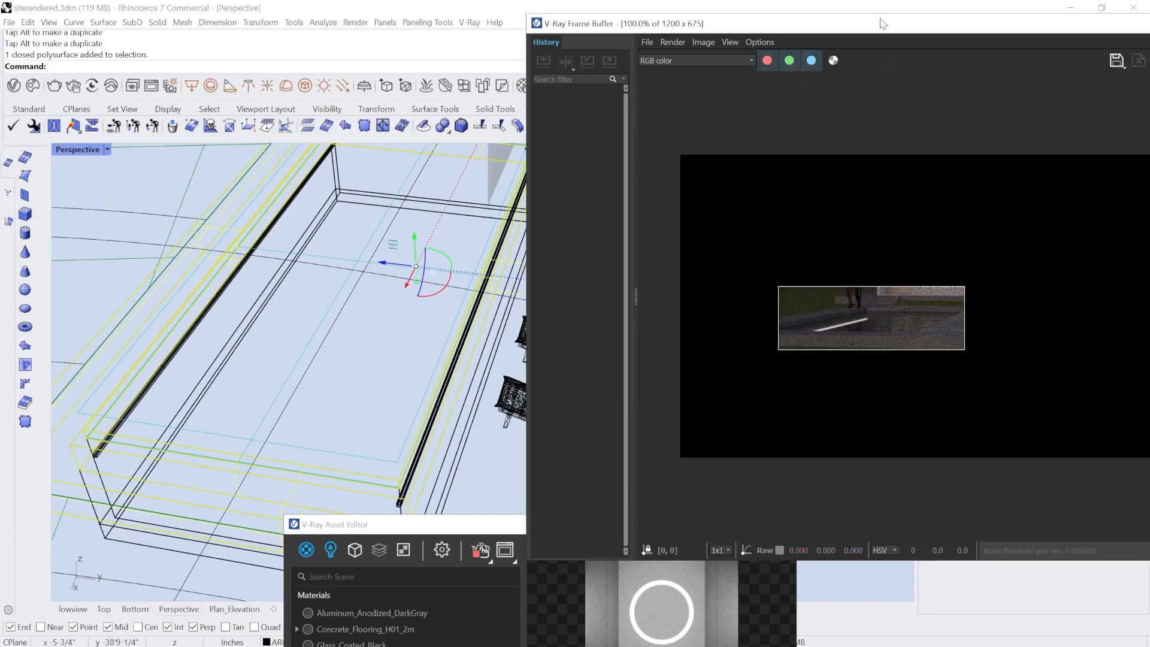
drag(874, 34, 538, 58)
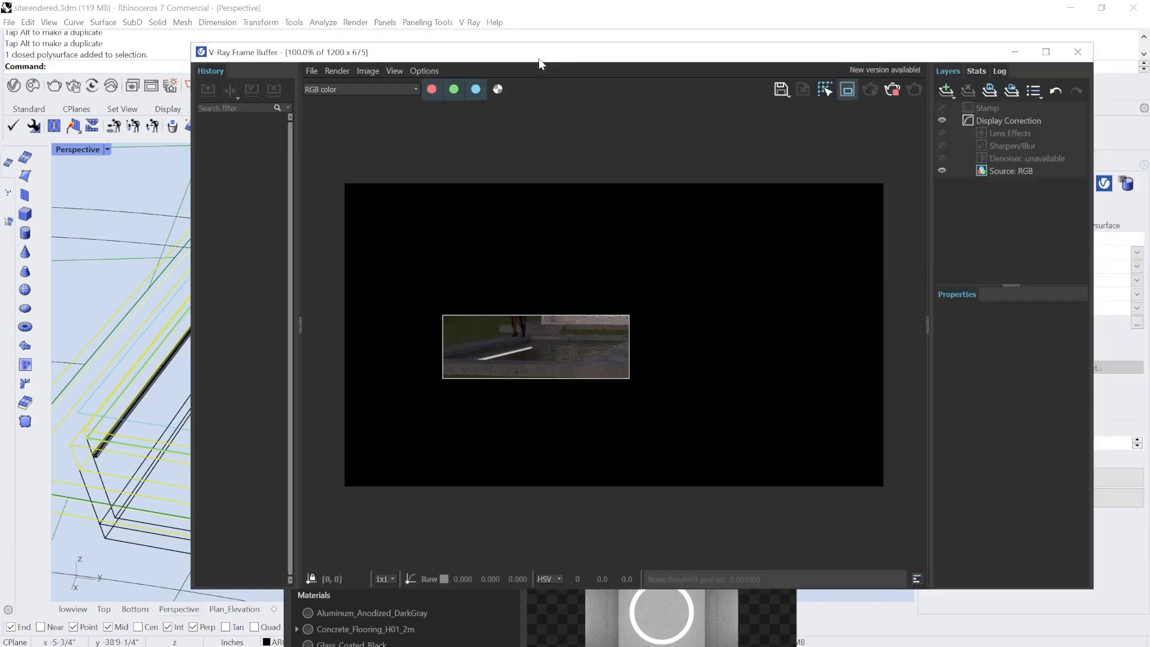
click(847, 90)
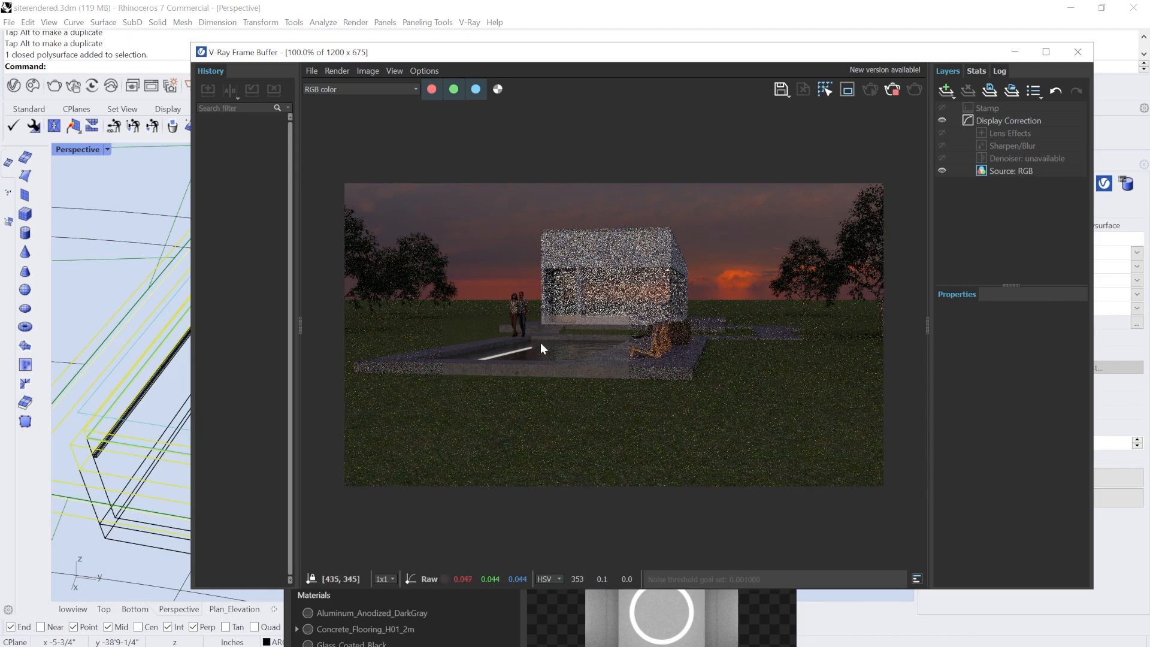
drag(536, 60, 579, 32)
Check the Mesh Light settings against its strip in the pool render, and uncover the model viewport.
click(508, 577)
drag(518, 537, 318, 188)
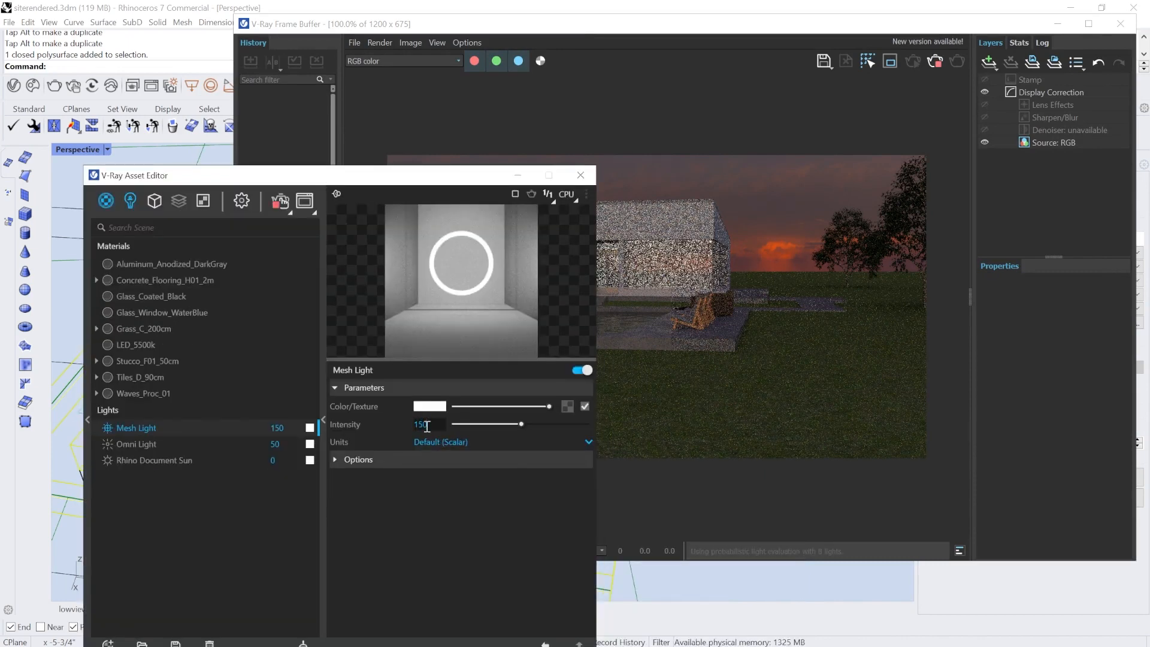
drag(447, 174, 309, 168)
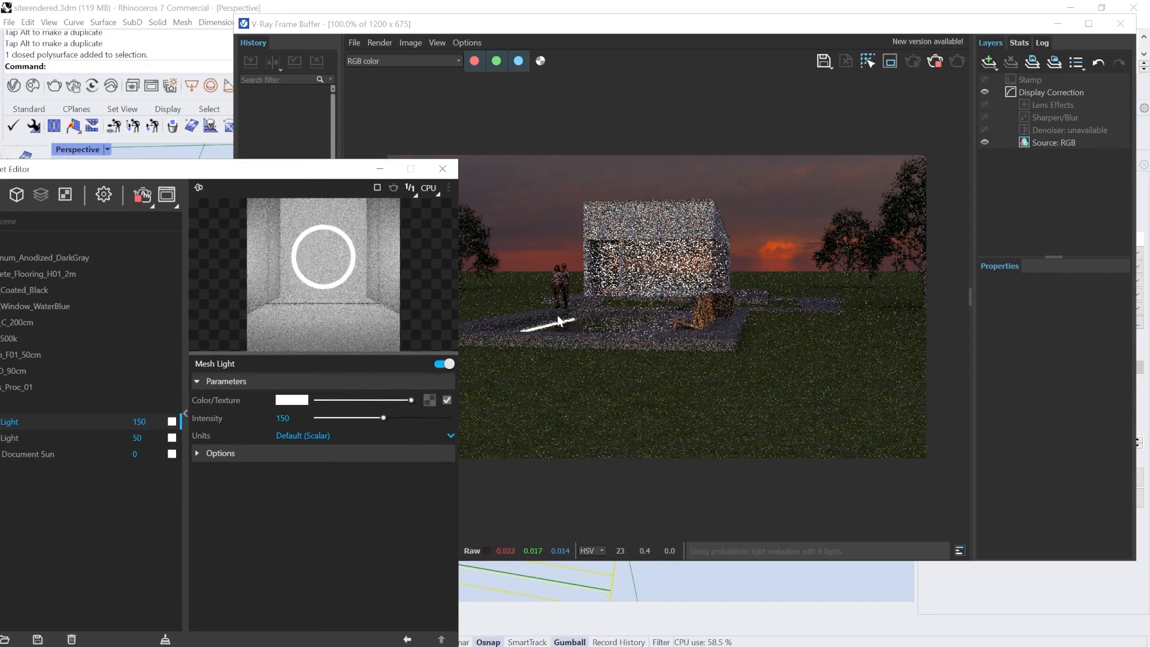
scroll(558, 320, up, 2)
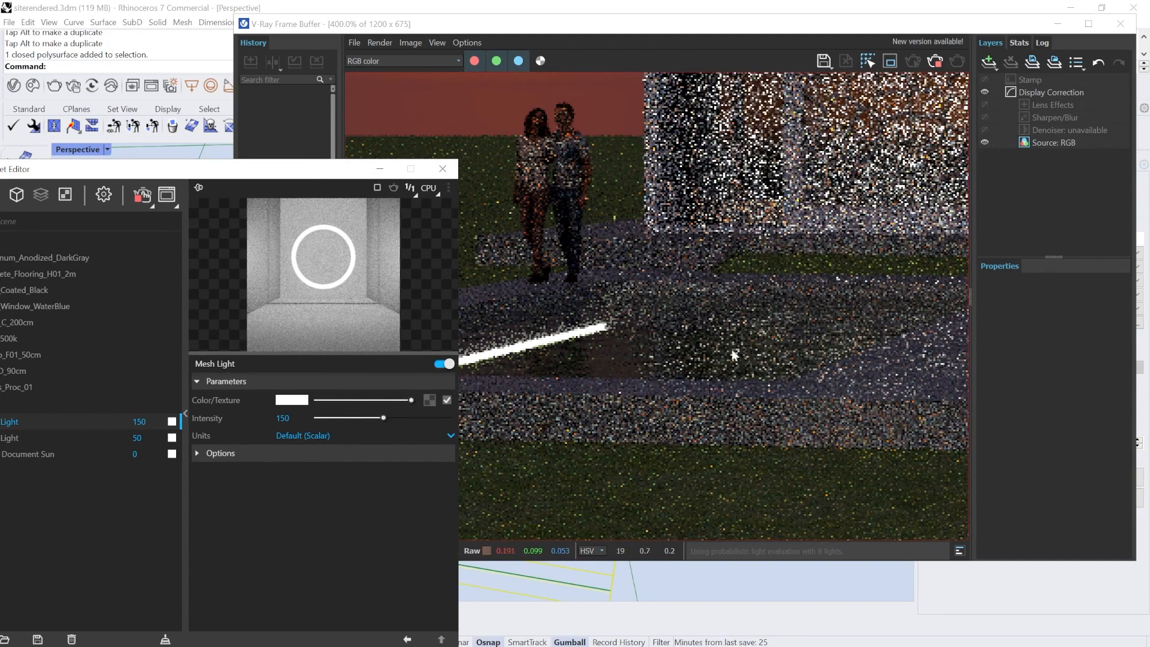
drag(296, 176, 997, 194)
drag(532, 24, 794, 40)
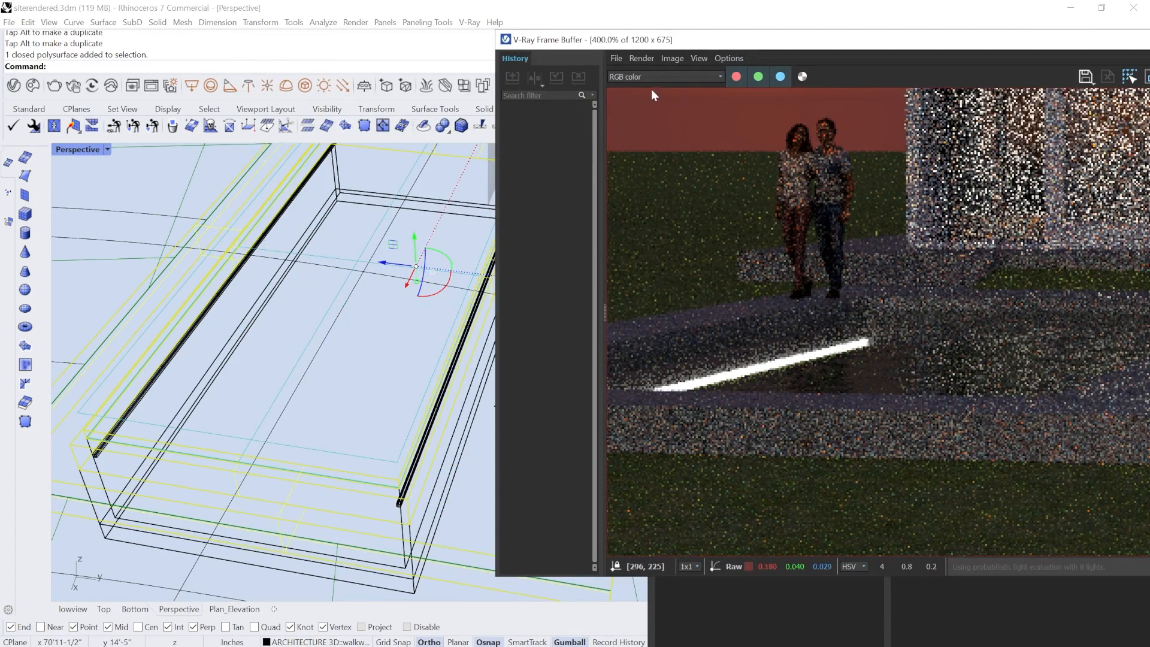
Restore the multi-viewport layout and draw a rectangular light in the Top view covering the pool's water surface from corner to corner.
double_click(78, 149)
scroll(223, 231, down, 5)
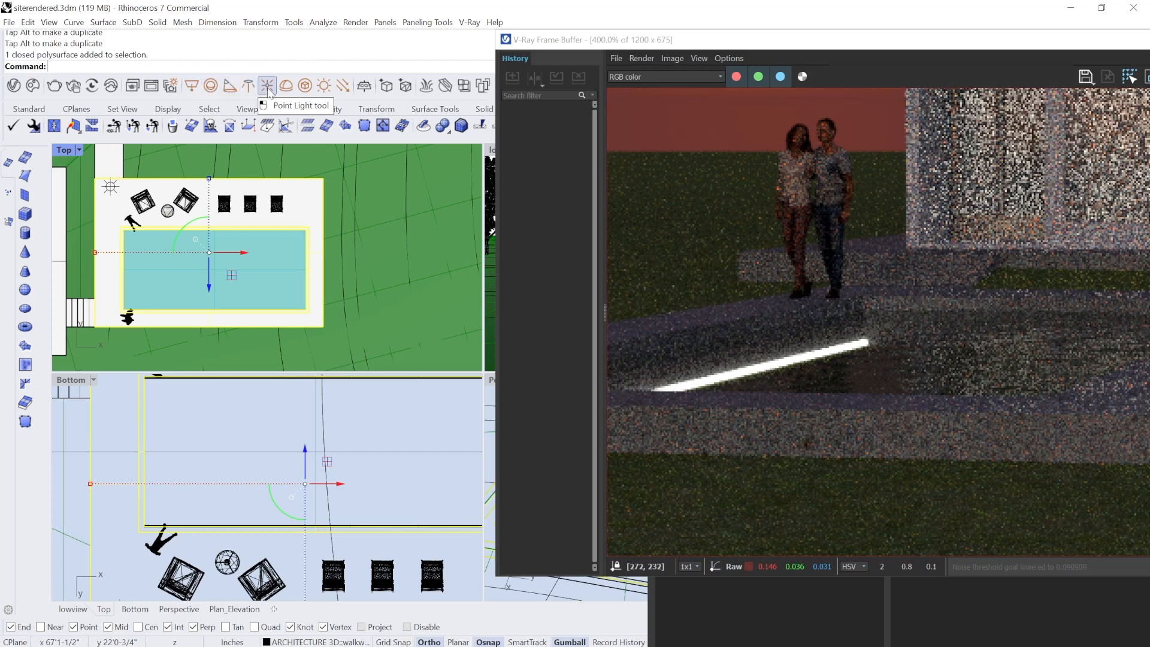
click(191, 87)
scroll(129, 240, up, 4)
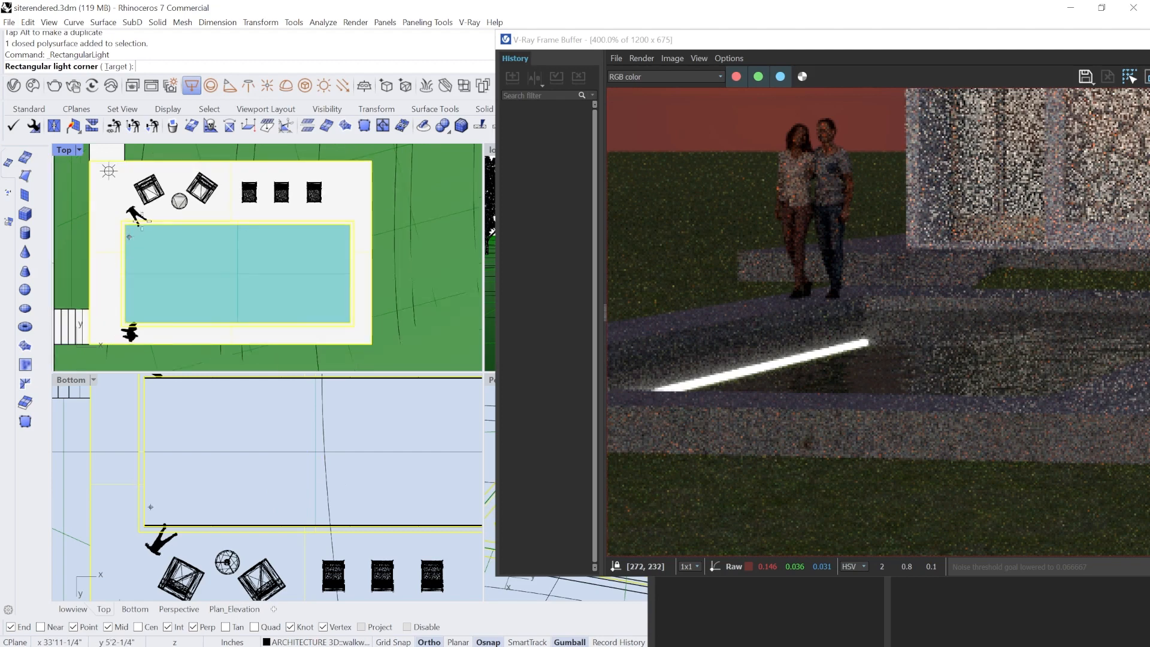
click(117, 227)
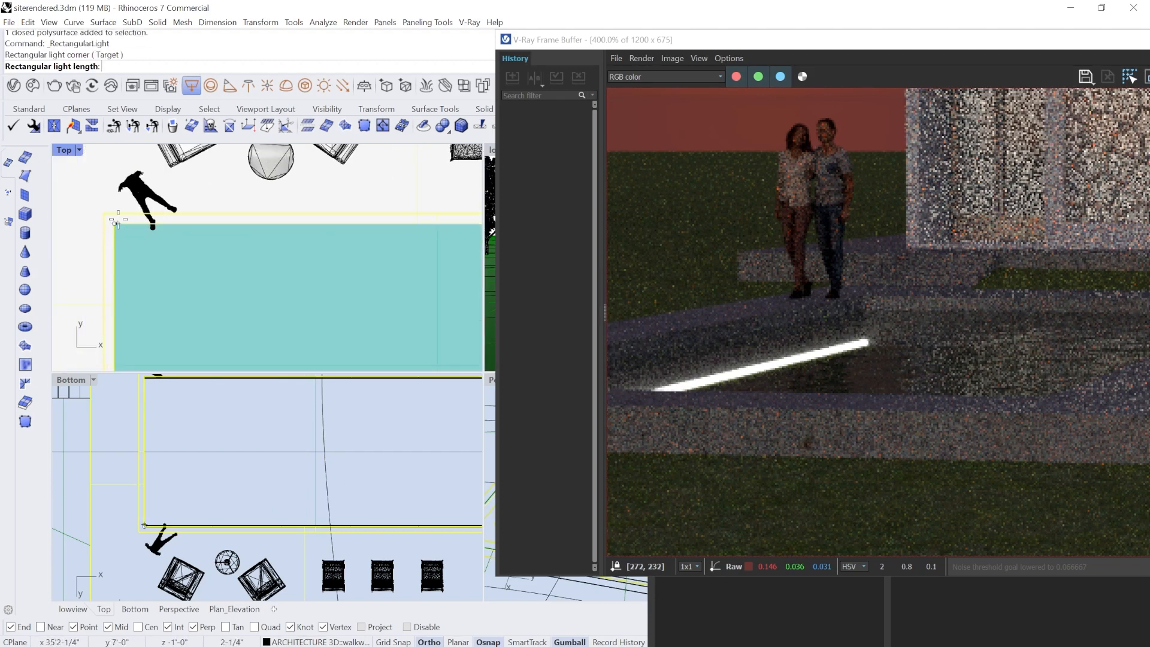
scroll(123, 225, down, 3)
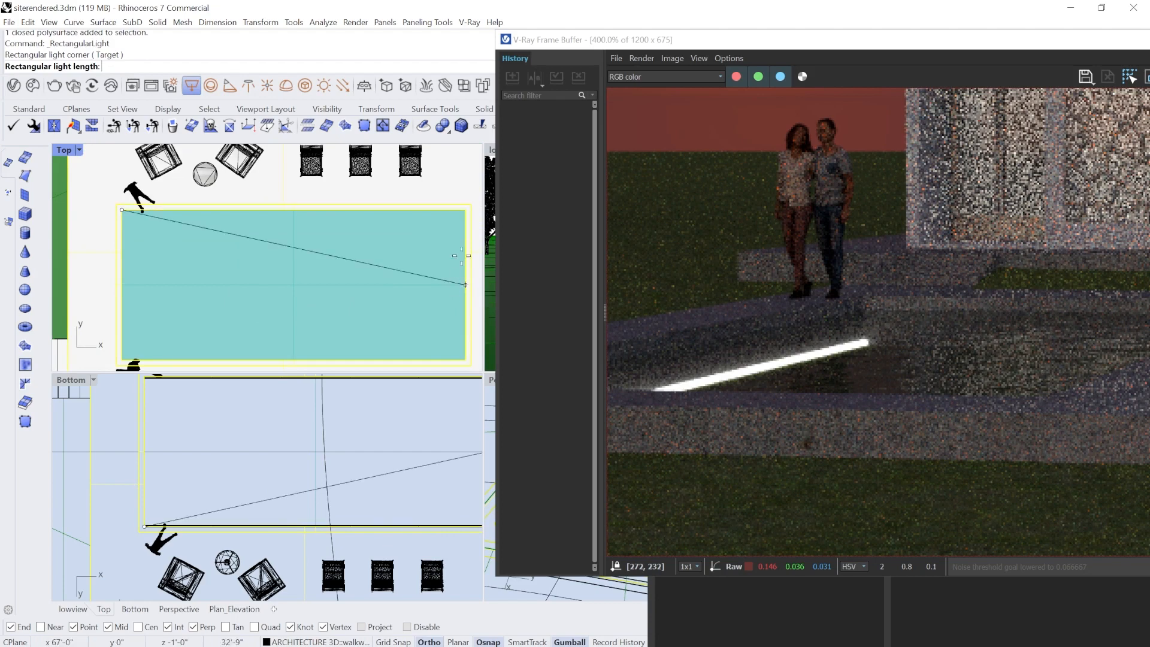
click(470, 231)
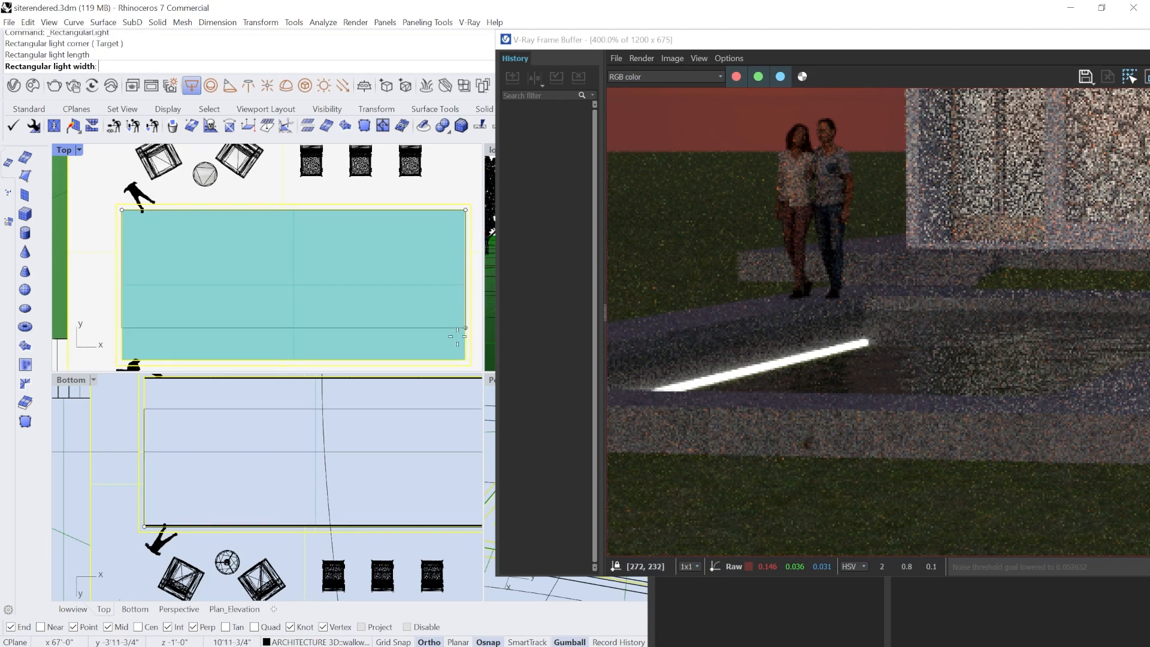
click(466, 359)
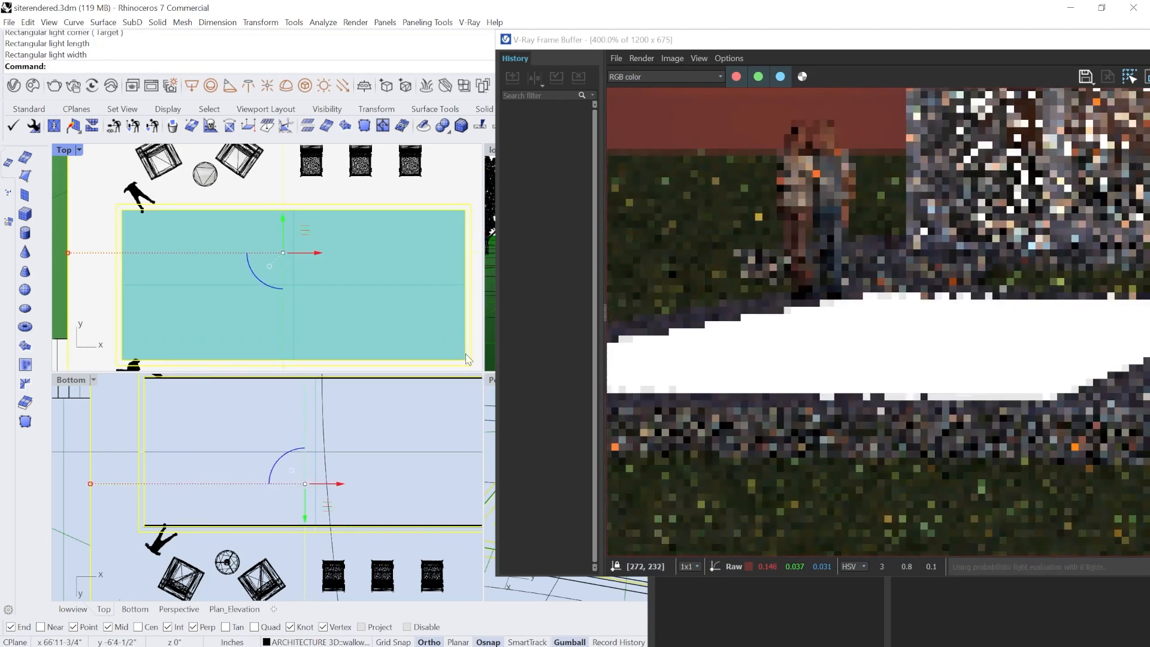
Maximize the Perspective viewport on the pool and its new rectangular light, keeping the frame buffer clear of the model.
scroll(310, 468, down, 5)
scroll(308, 468, down, 1)
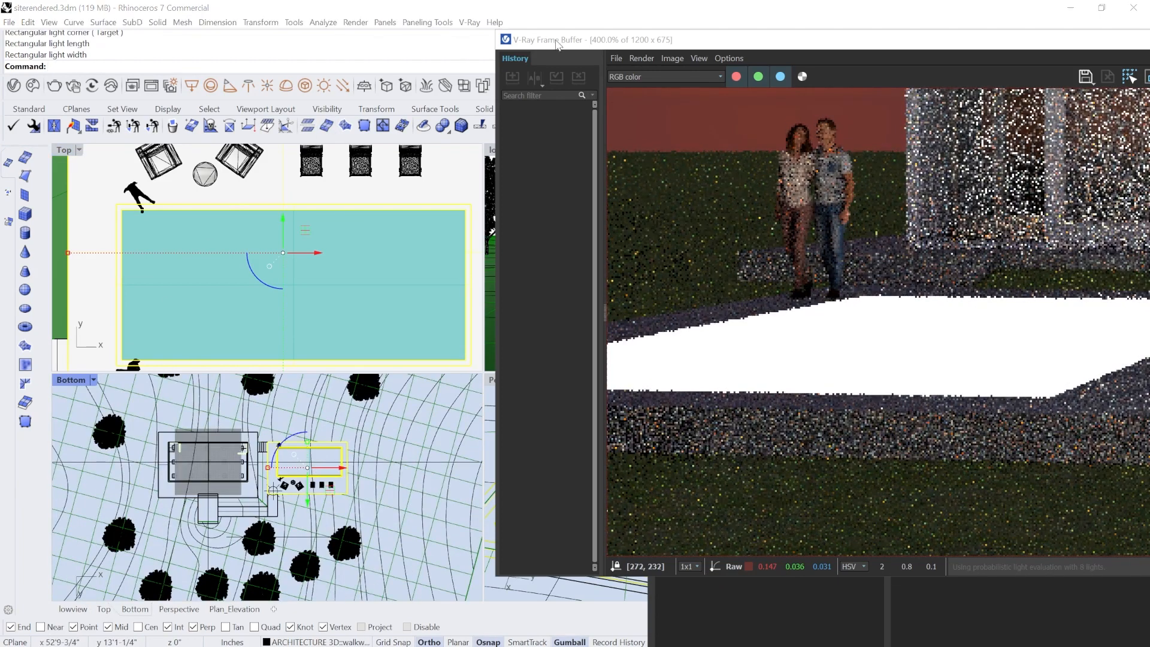
drag(560, 40, 657, 40)
double_click(515, 378)
scroll(296, 413, down, 3)
right_drag(296, 413, 387, 362)
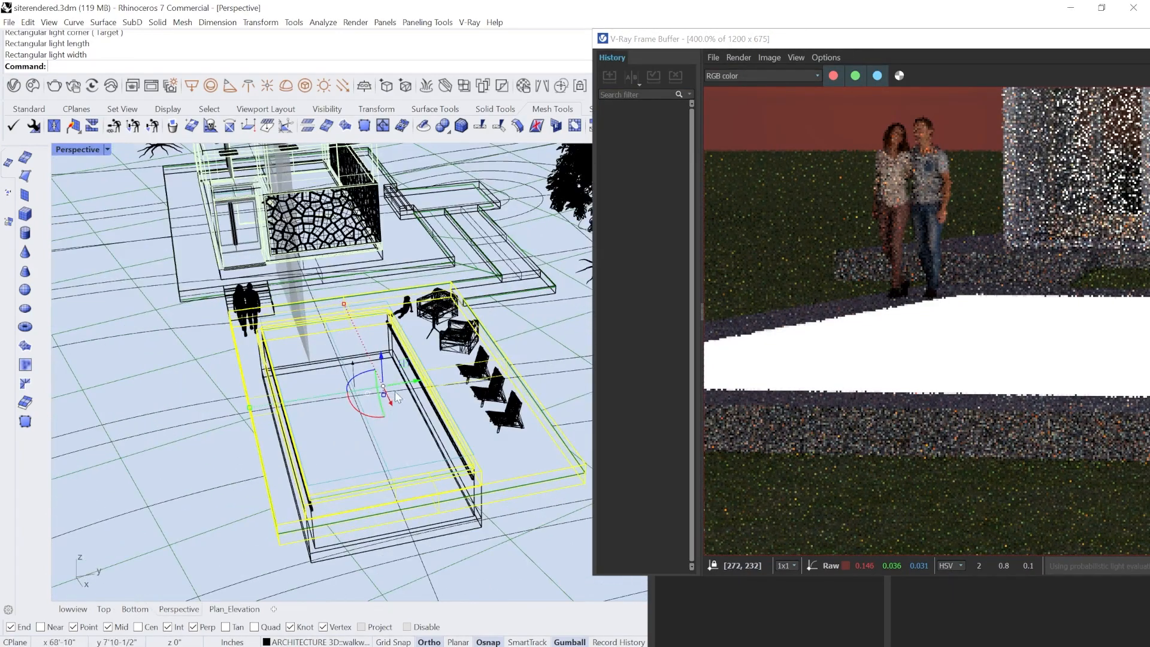
Try to raise the selected pool objects vertically, undo the move and clear the selection.
drag(385, 359, 386, 328)
key(ctrl+z)
key(Escape)
Select the pool water surface, close the Asset Editor and set the Perspective view to Shaded display.
click(378, 436)
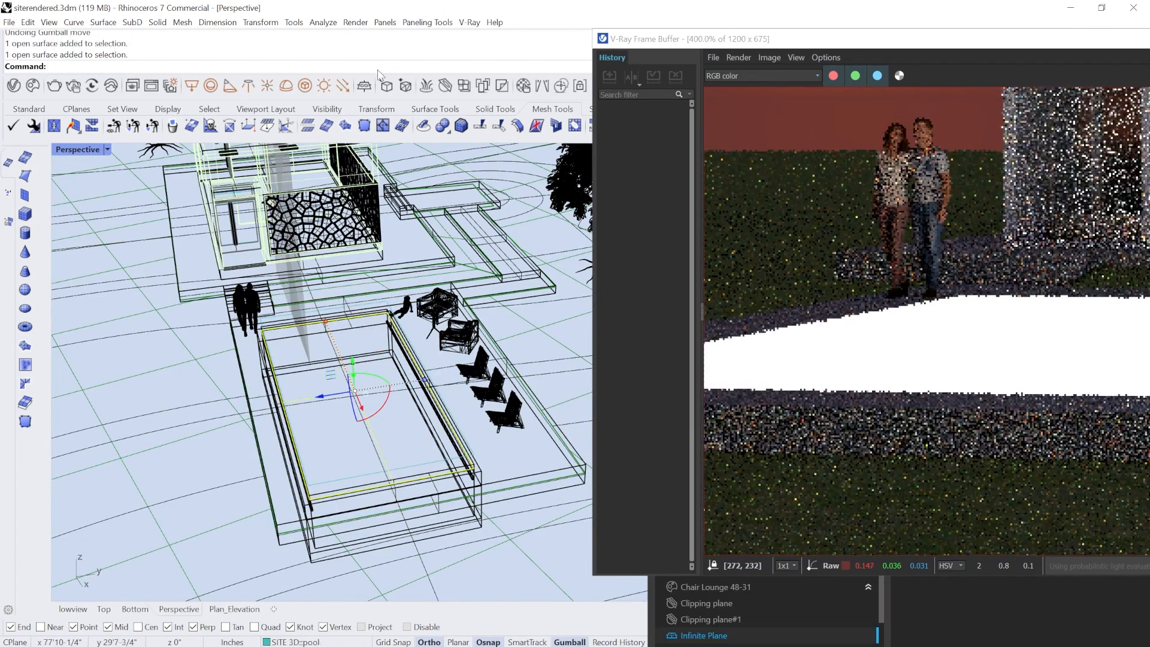
drag(623, 40, 678, 356)
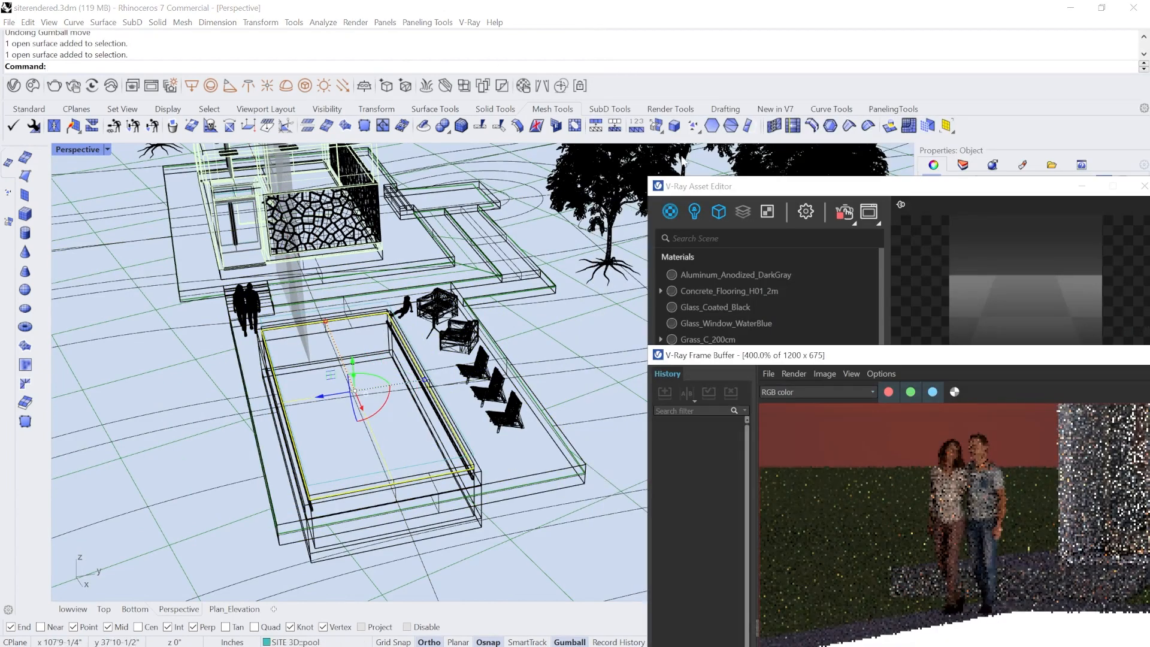
drag(718, 191, 382, 199)
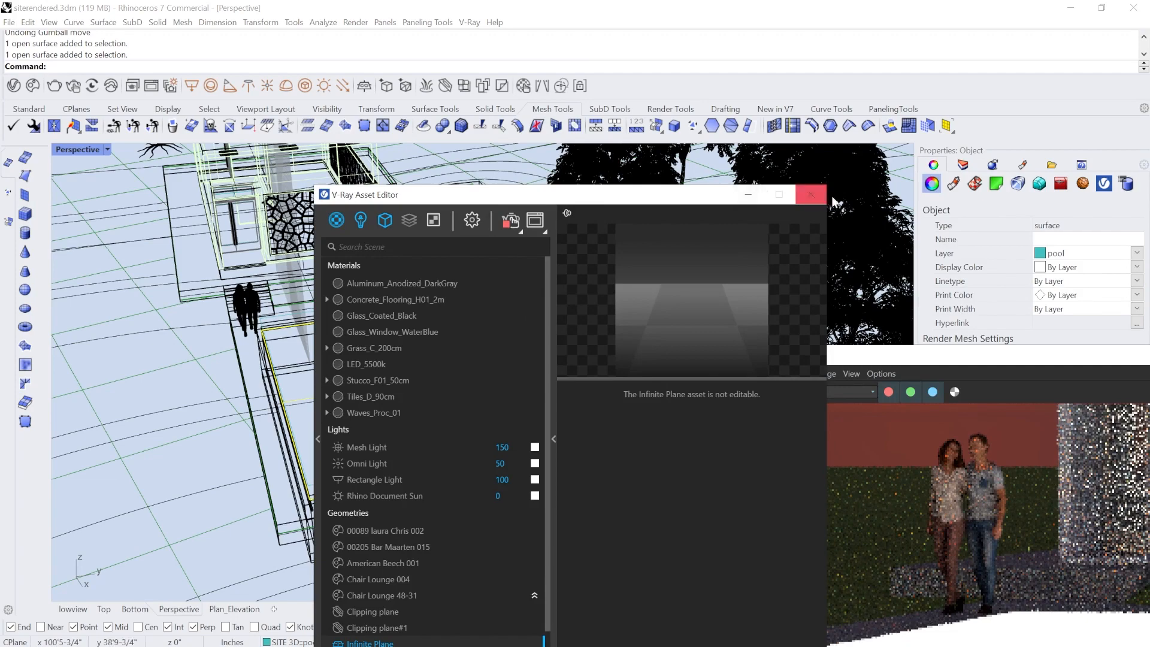
click(811, 194)
click(107, 150)
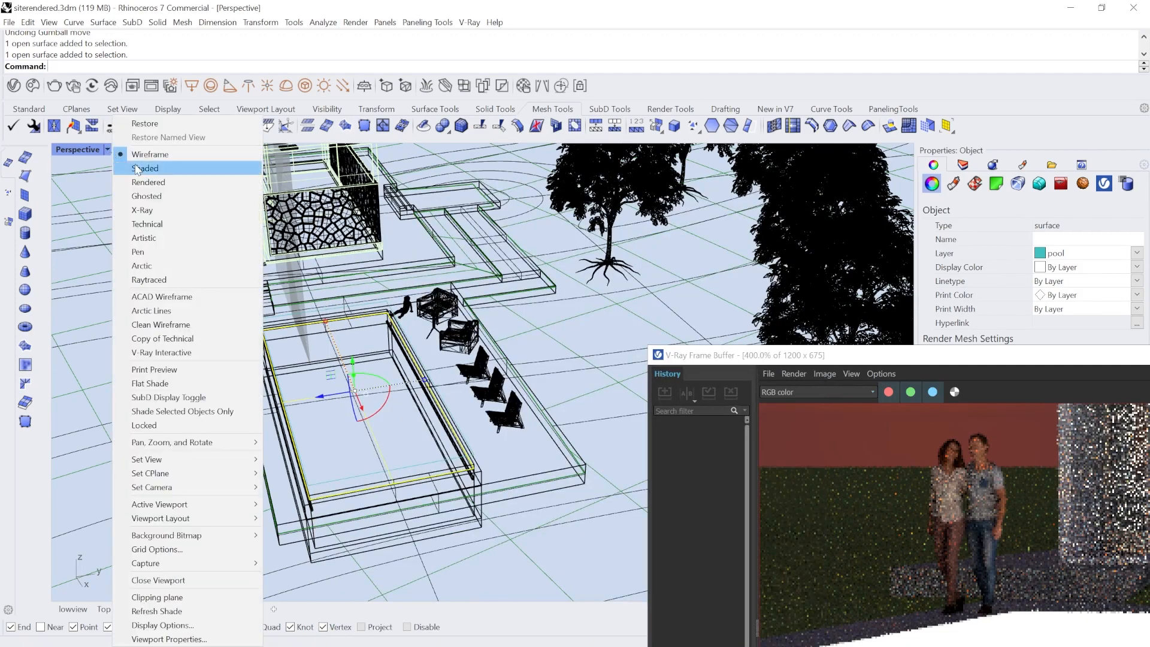
click(138, 163)
Select the rectangular light covering the pool's water surface in the Perspective view.
scroll(358, 282, up, 4)
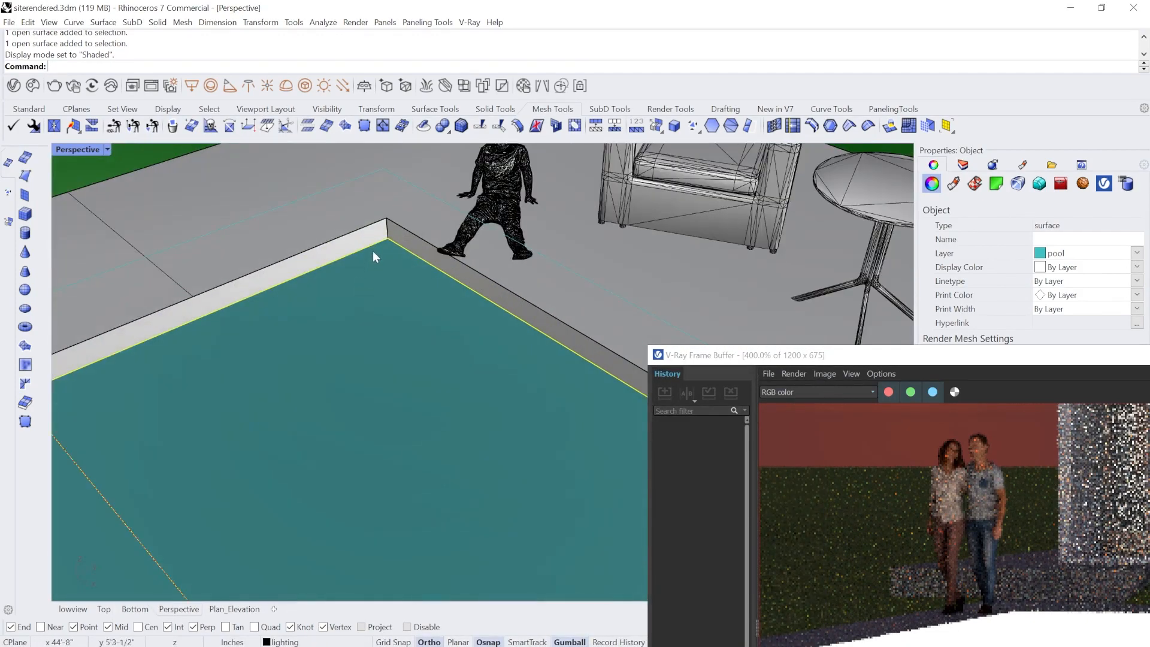
scroll(373, 251, down, 3)
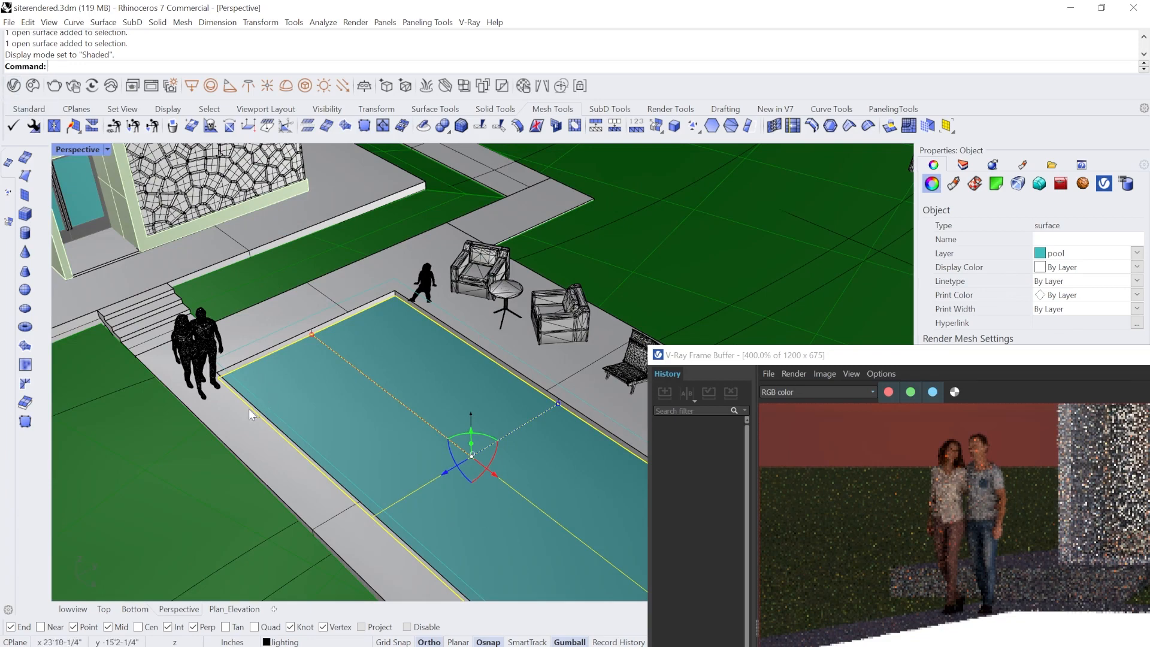
scroll(249, 409, up, 5)
click(218, 285)
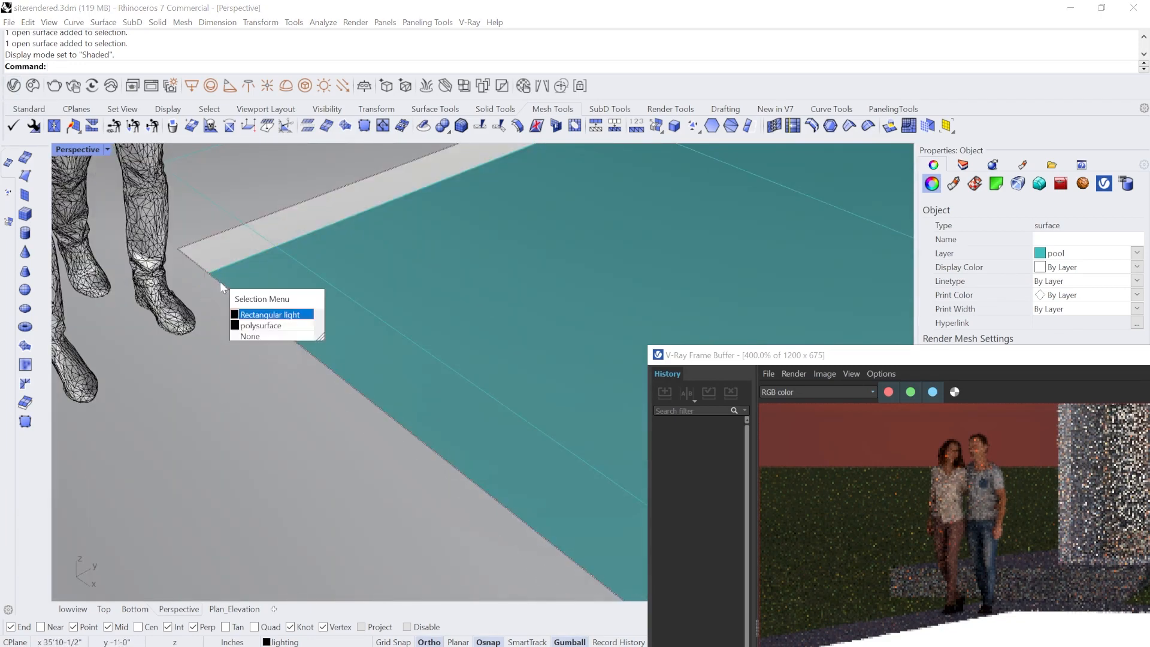
key(Return)
scroll(260, 304, down, 5)
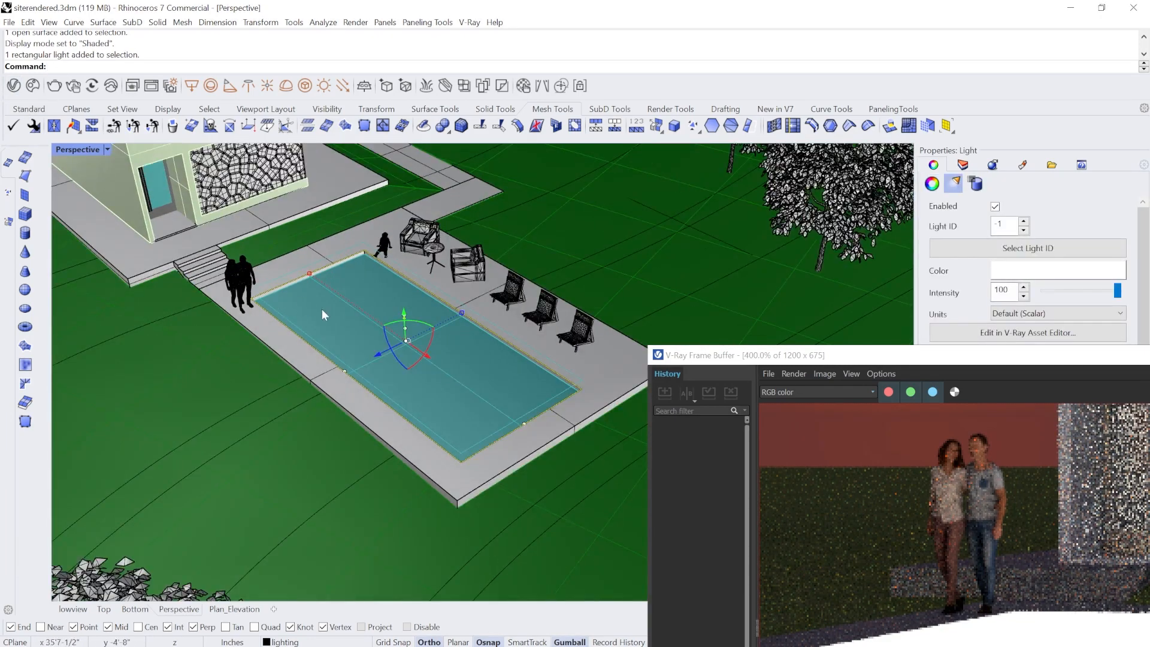
Bring the whole rendering into view and make the selected Rectangle Light invisible in the V-Ray Asset Editor.
drag(817, 355, 699, 150)
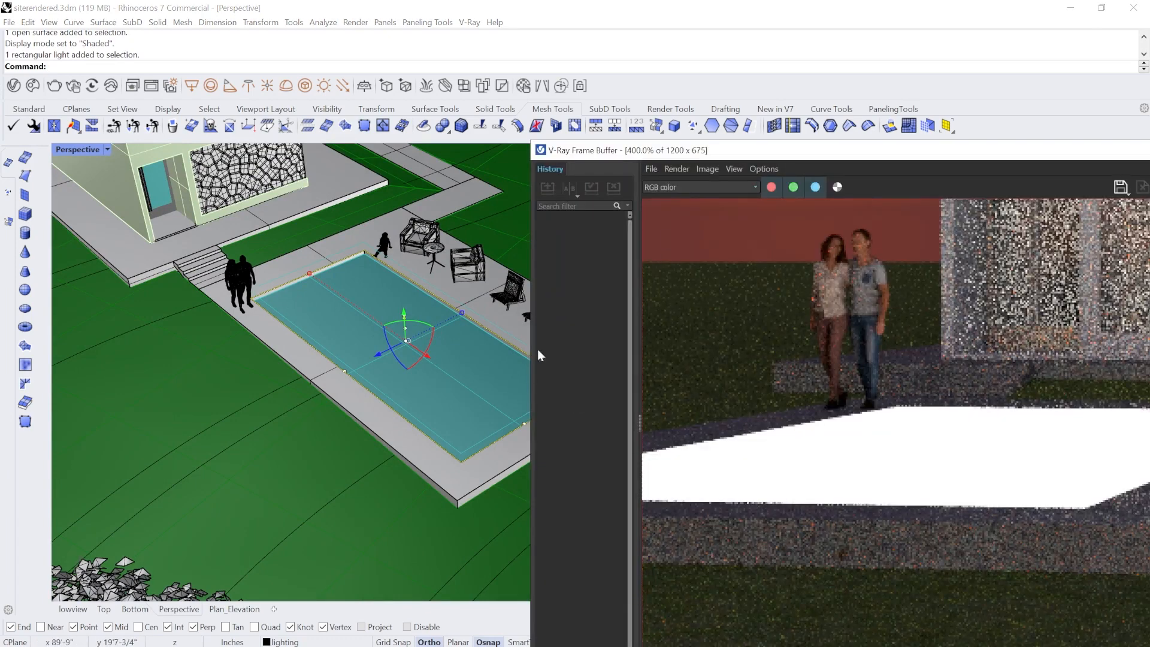
drag(744, 150, 563, 198)
scroll(724, 347, down, 2)
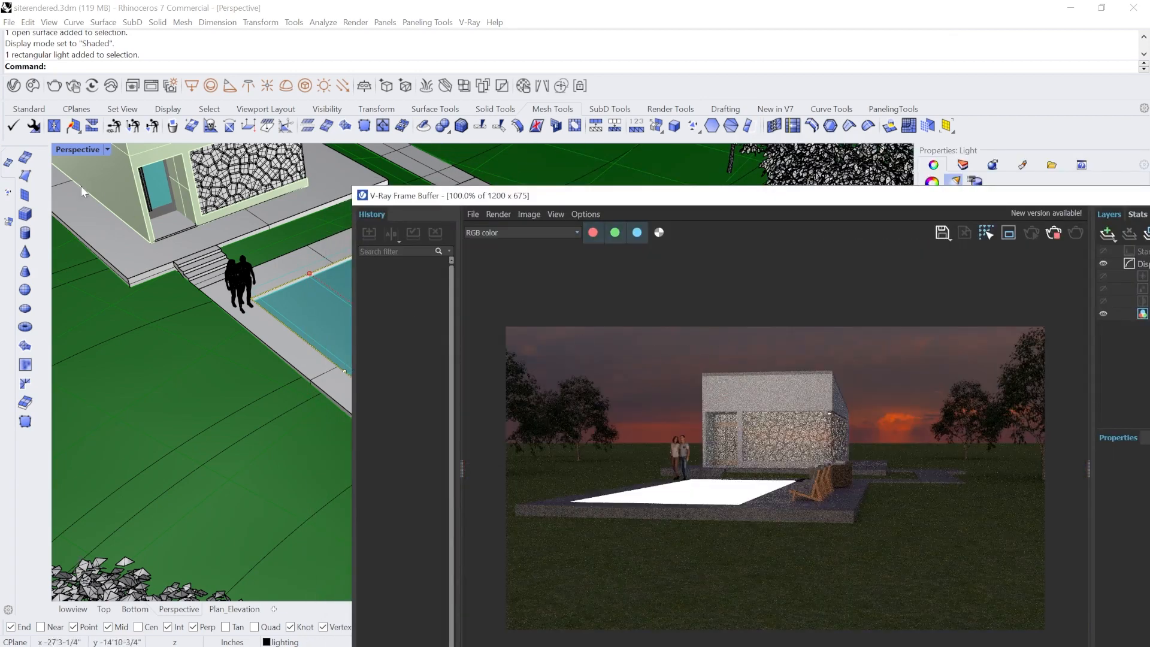
click(14, 85)
click(393, 478)
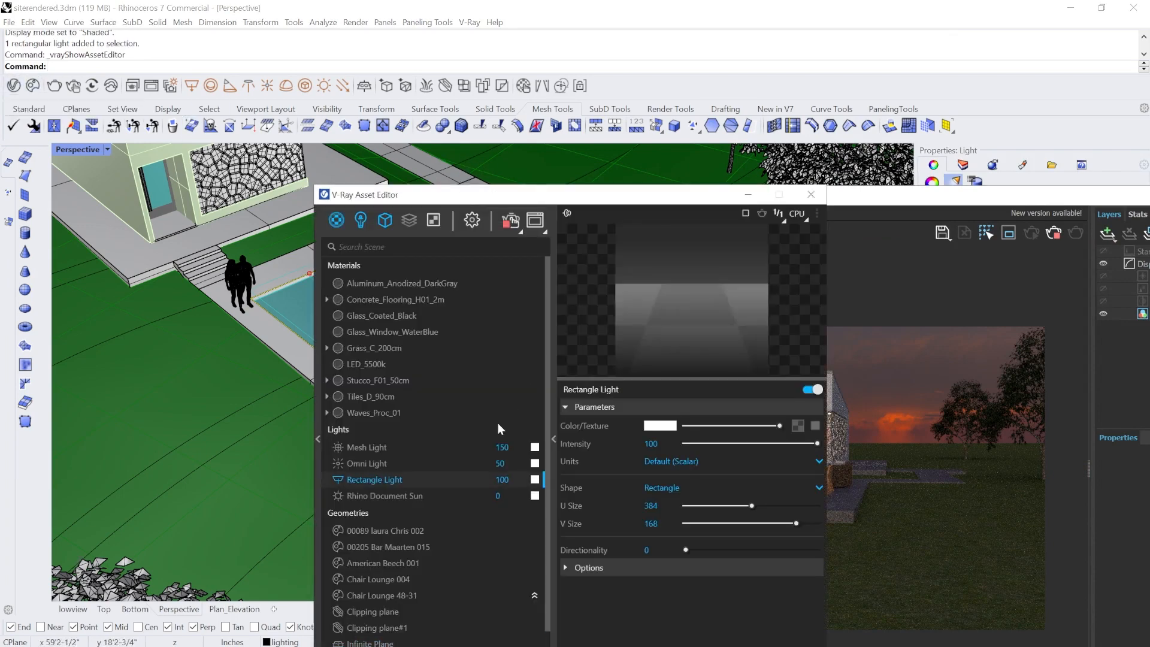
click(565, 568)
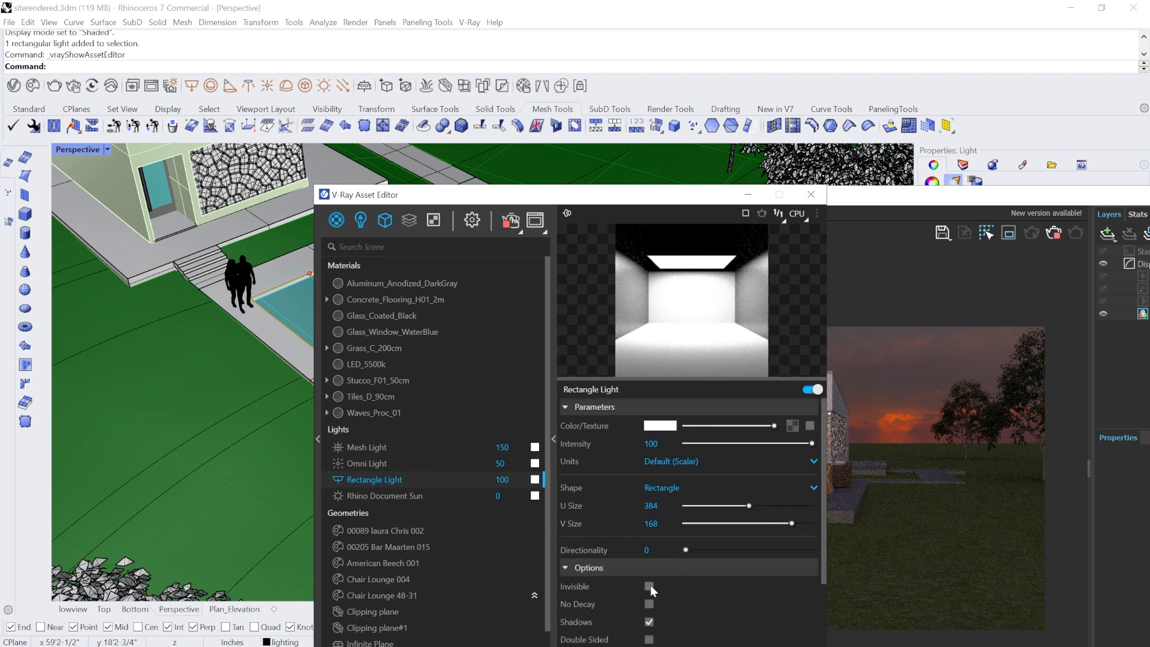
click(649, 586)
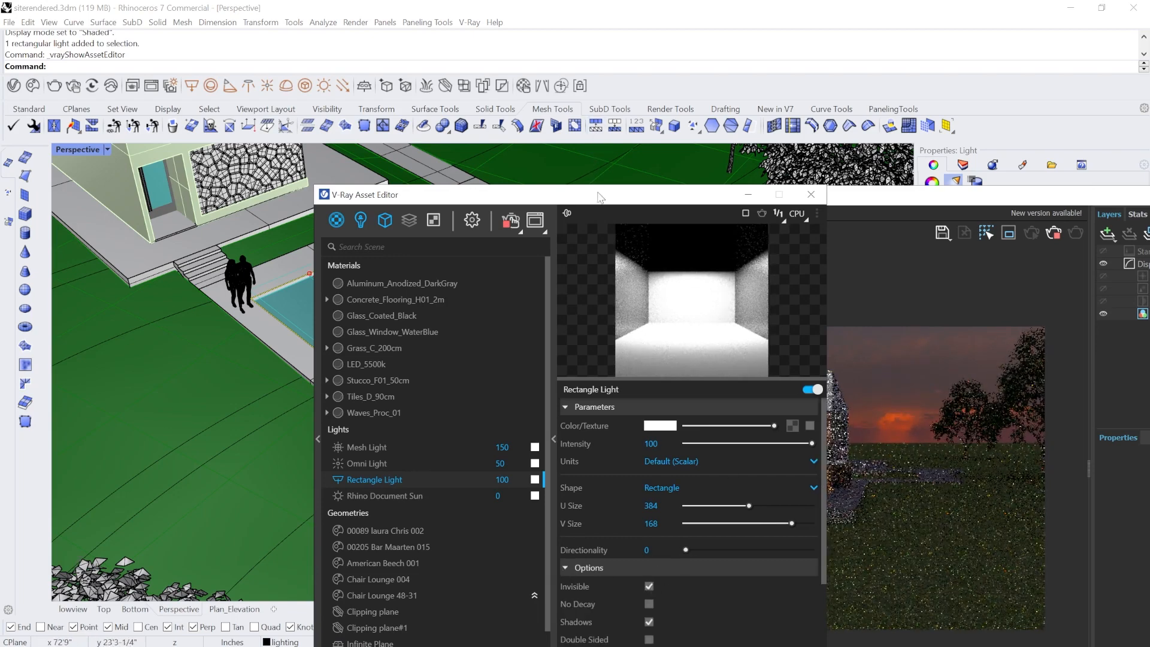
Rearrange the Asset Editor and frame buffer clear of the model and examine how the rectangular light sits in the pool.
drag(600, 194, 286, 149)
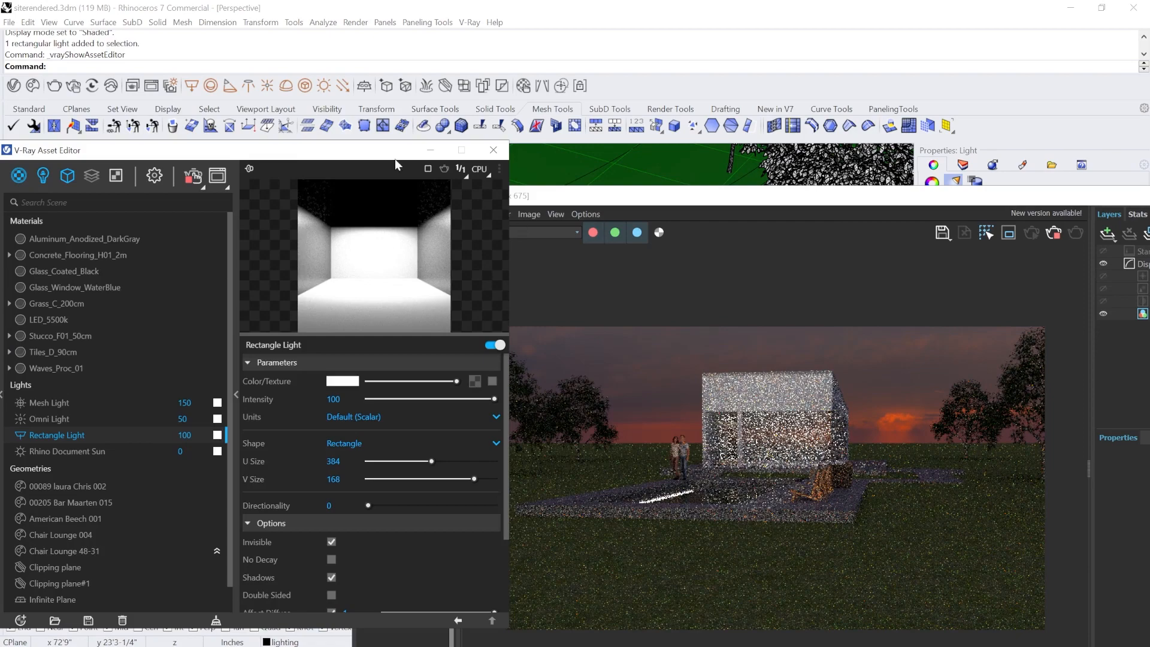
drag(395, 154, 510, 474)
drag(526, 191, 713, 183)
scroll(332, 336, up, 6)
right_drag(408, 353, 279, 372)
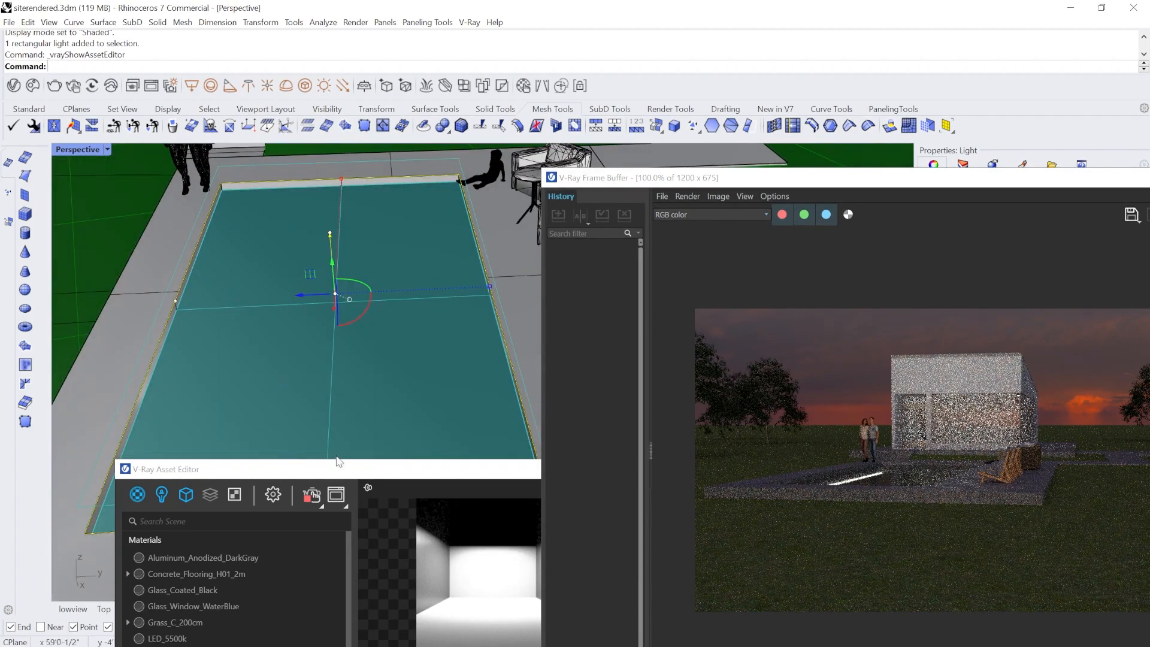
right_drag(369, 265, 241, 221)
double_click(90, 153)
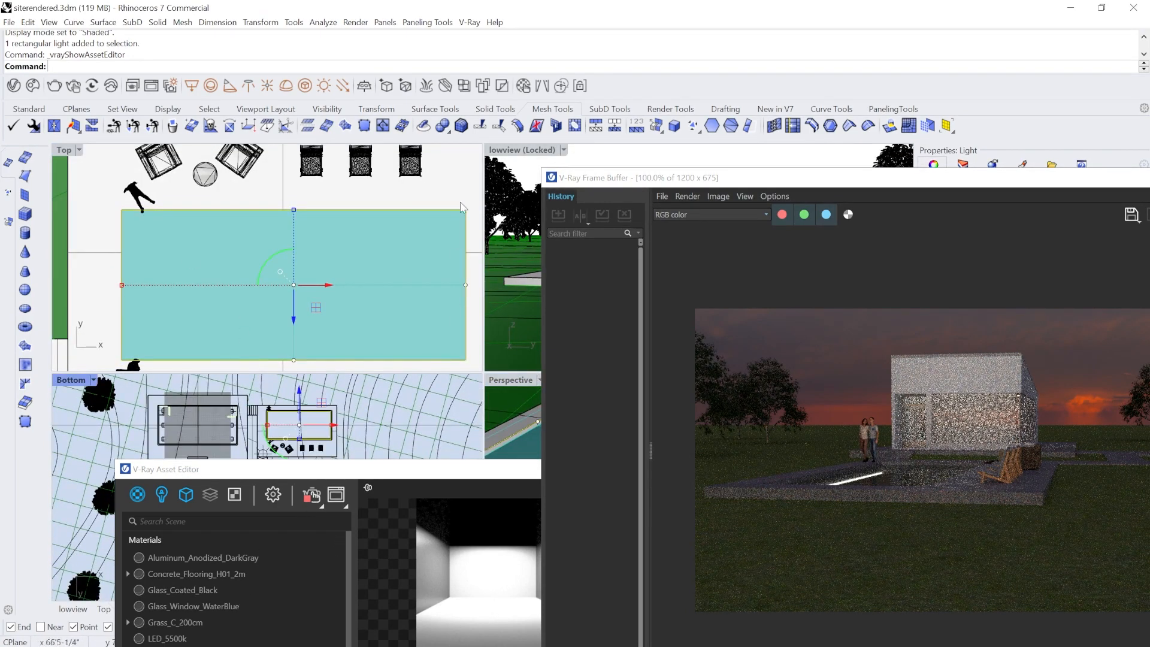
double_click(511, 383)
scroll(259, 262, down, 4)
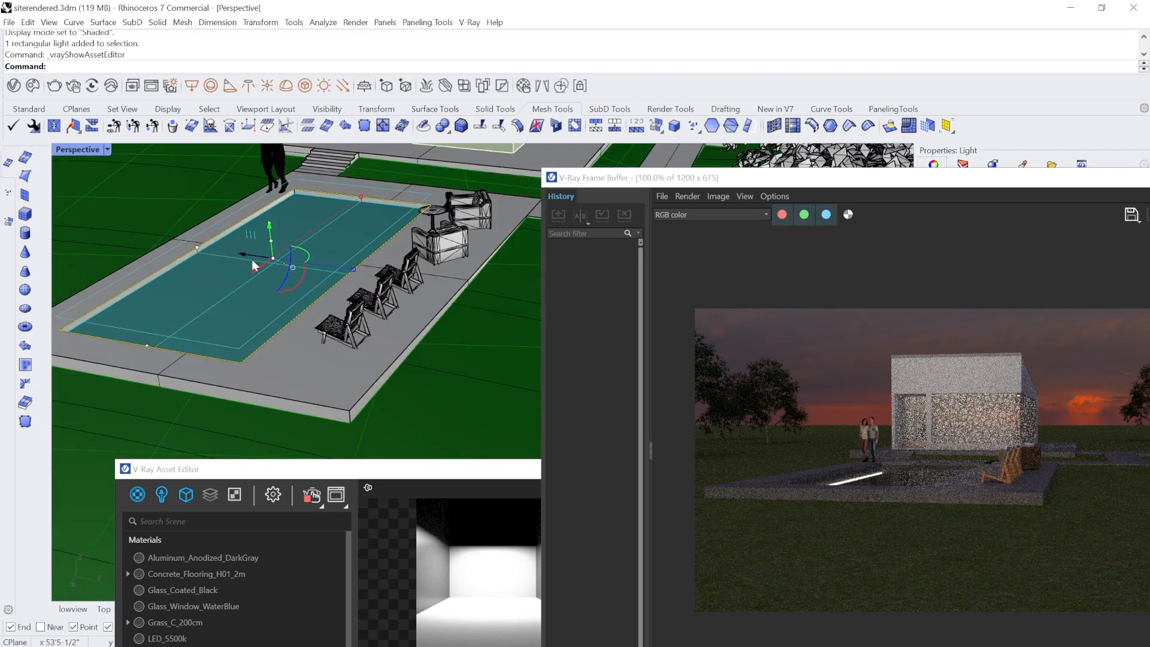
Set the Perspective view to Wireframe and lower the rectangular light vertically below the pool's water surface.
click(108, 150)
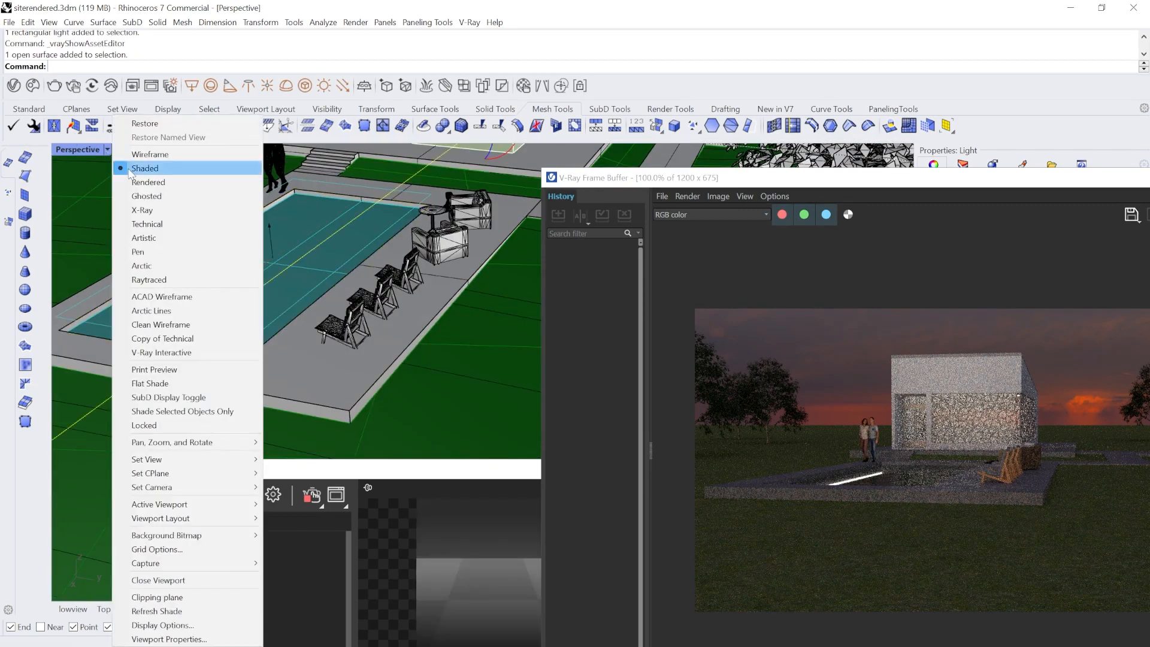
click(144, 163)
scroll(217, 292, up, 2)
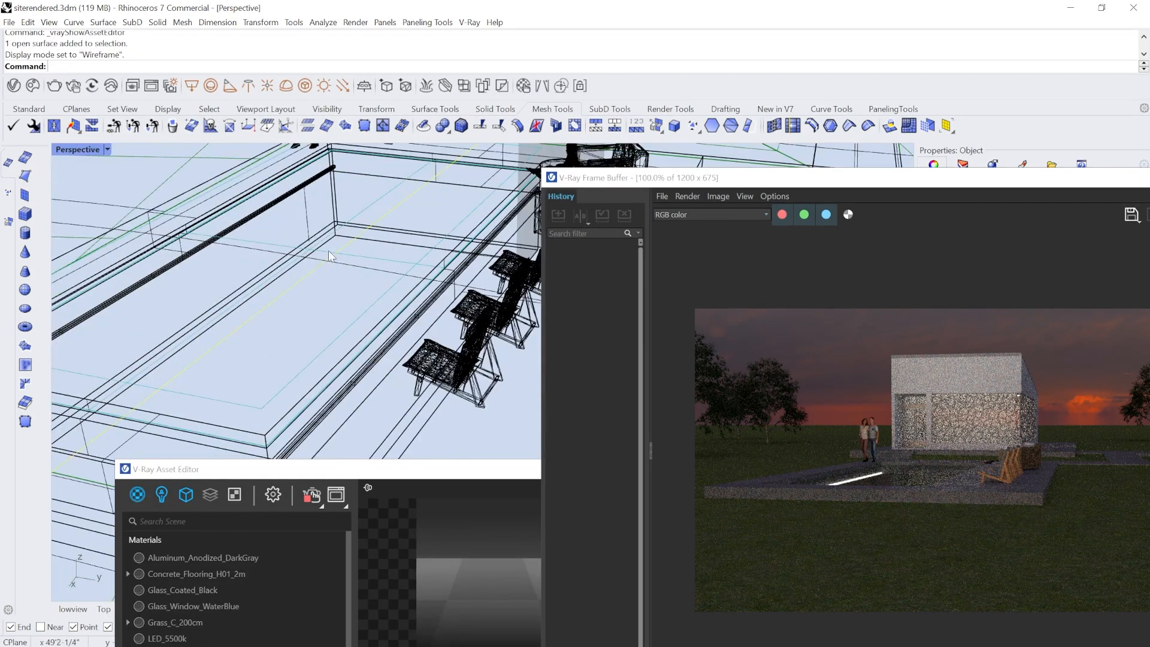
click(318, 231)
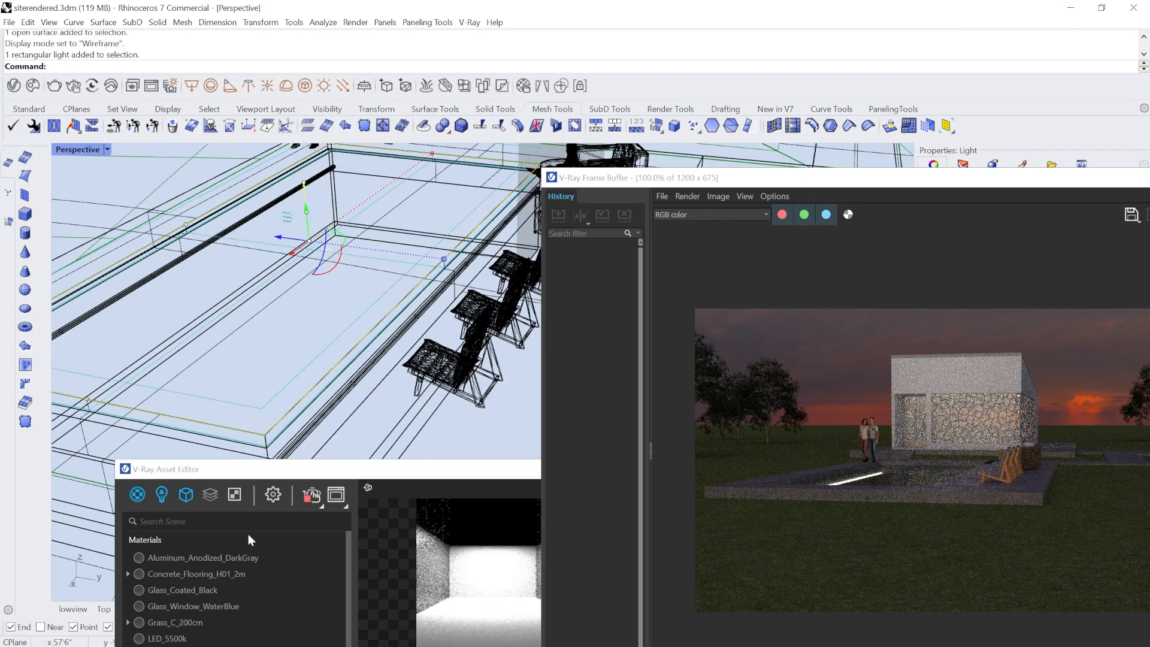
drag(273, 476, 420, 339)
right_drag(204, 175, 298, 197)
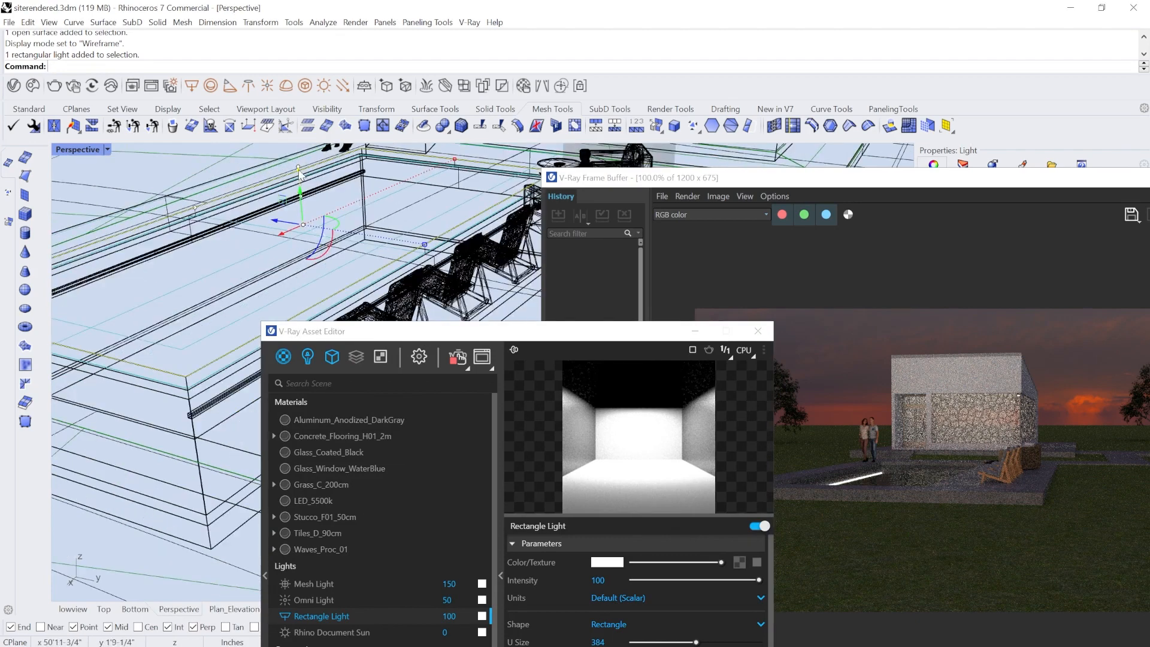
drag(303, 183, 304, 224)
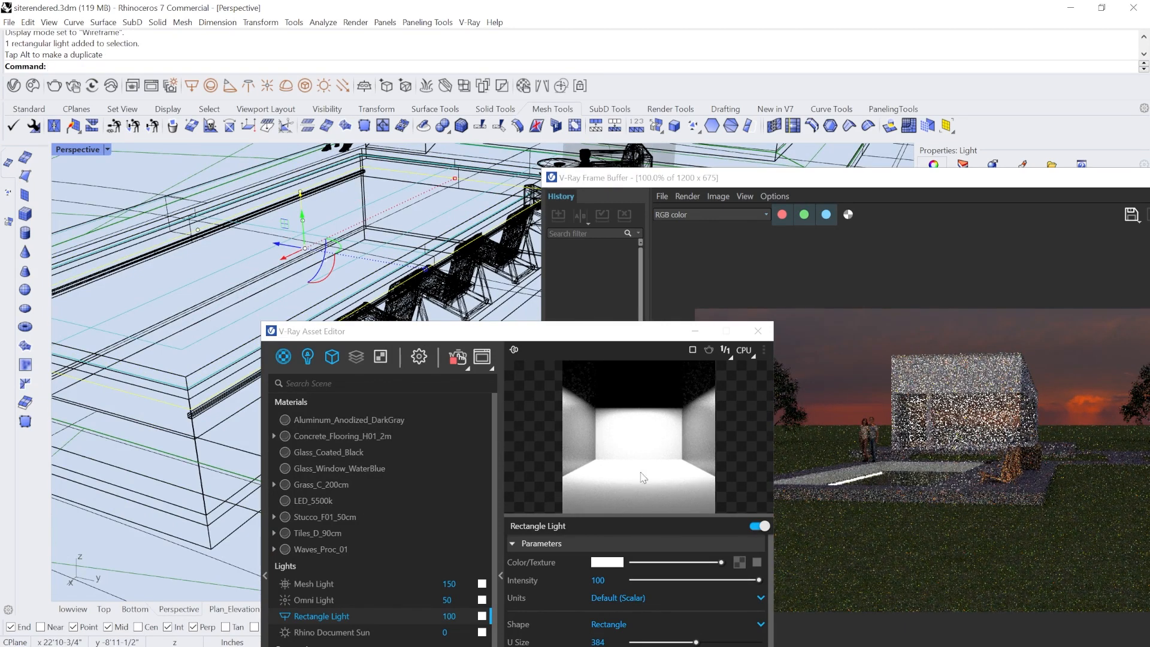
Uncover the frame buffer and examine the pool's inner walls and light strip close up in the rendering.
drag(613, 328, 457, 128)
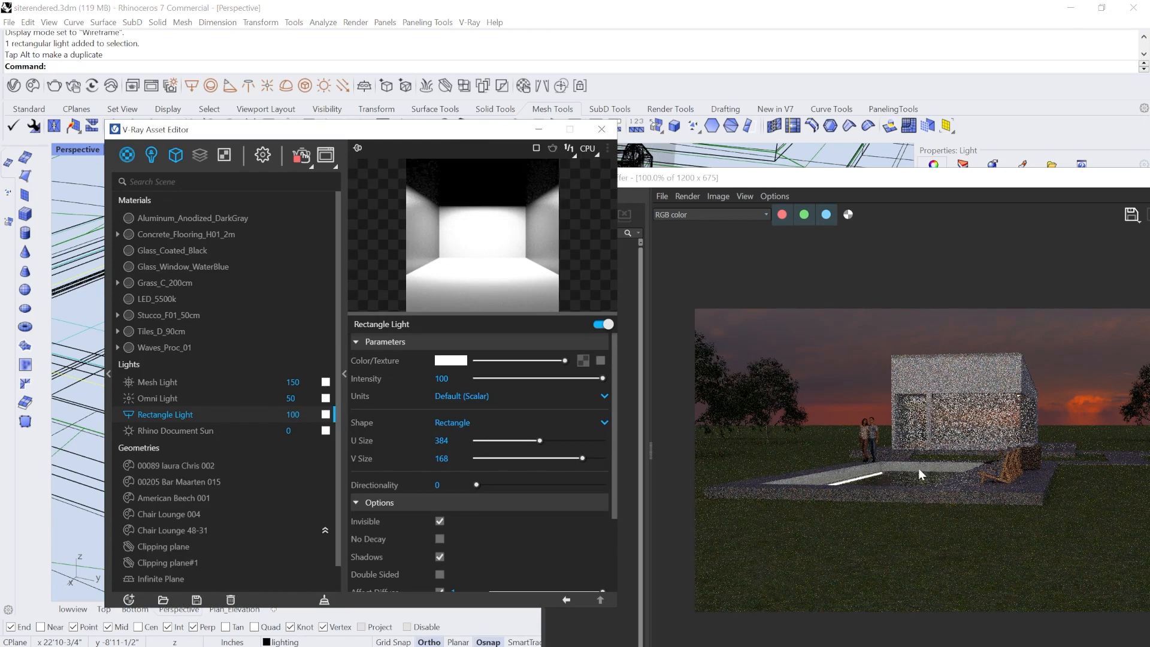
drag(791, 178, 755, 121)
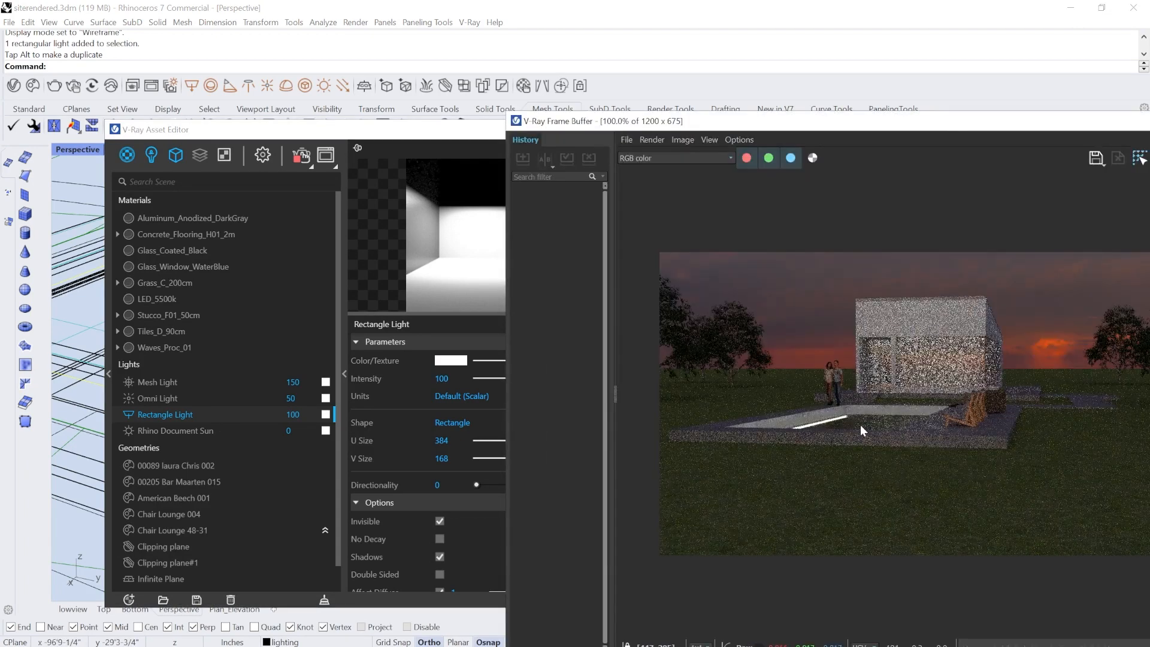
scroll(860, 425, up, 2)
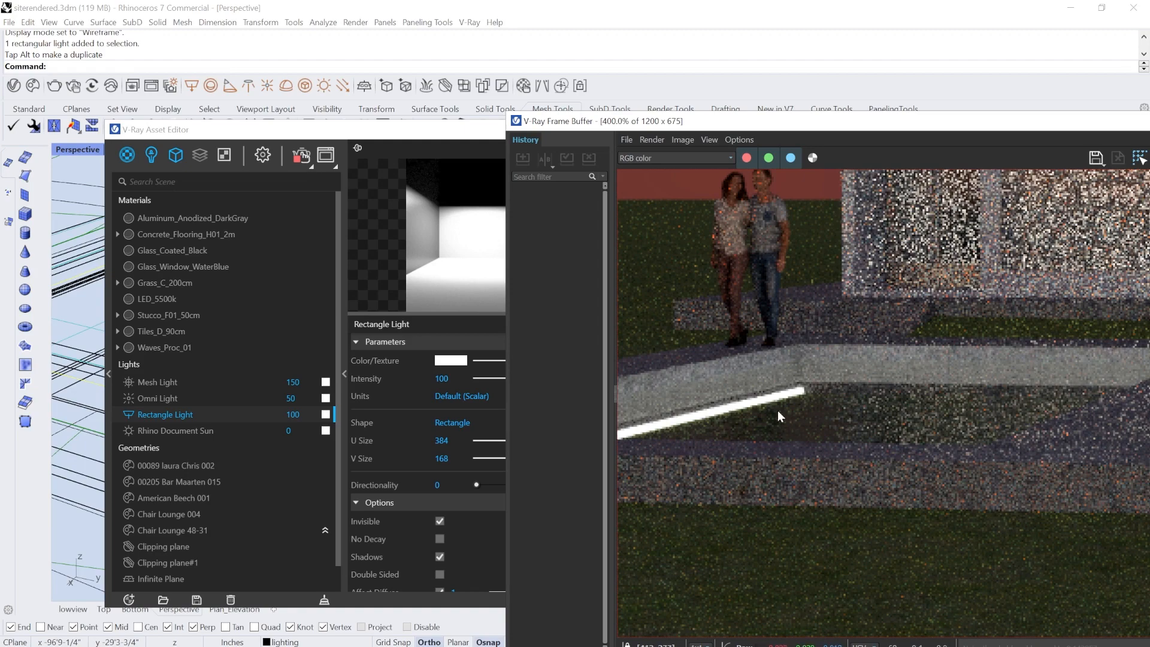
scroll(819, 410, down, 4)
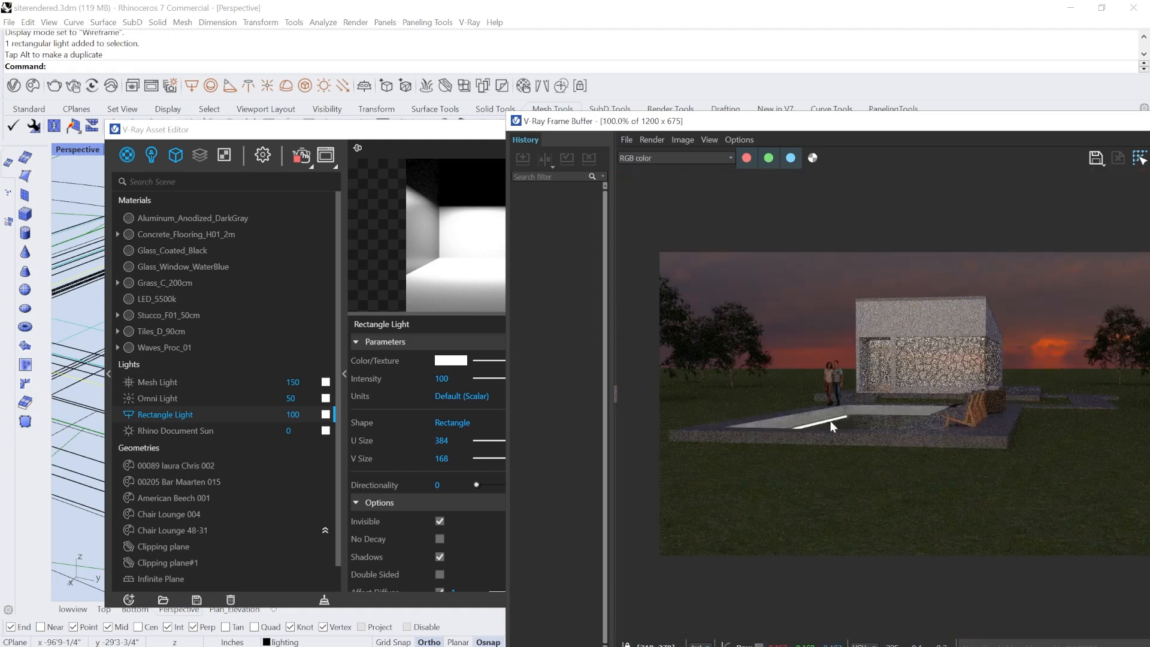
scroll(854, 421, up, 4)
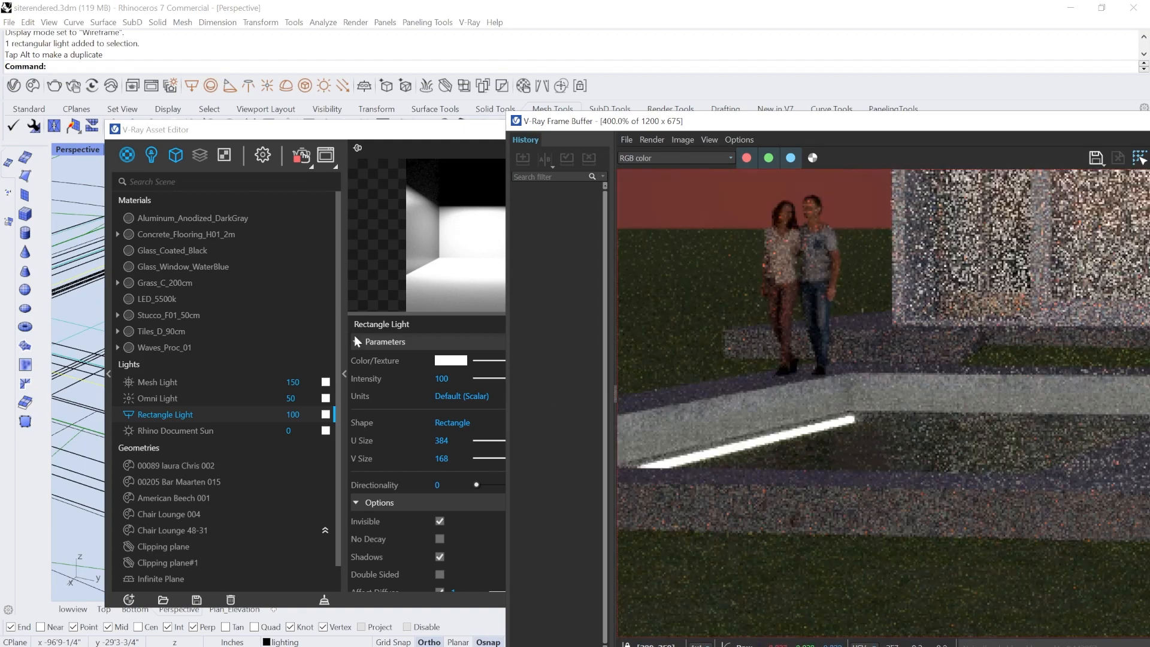
Close the Asset Editor and lower the rectangular light slightly further into the pool.
drag(268, 130, 120, 292)
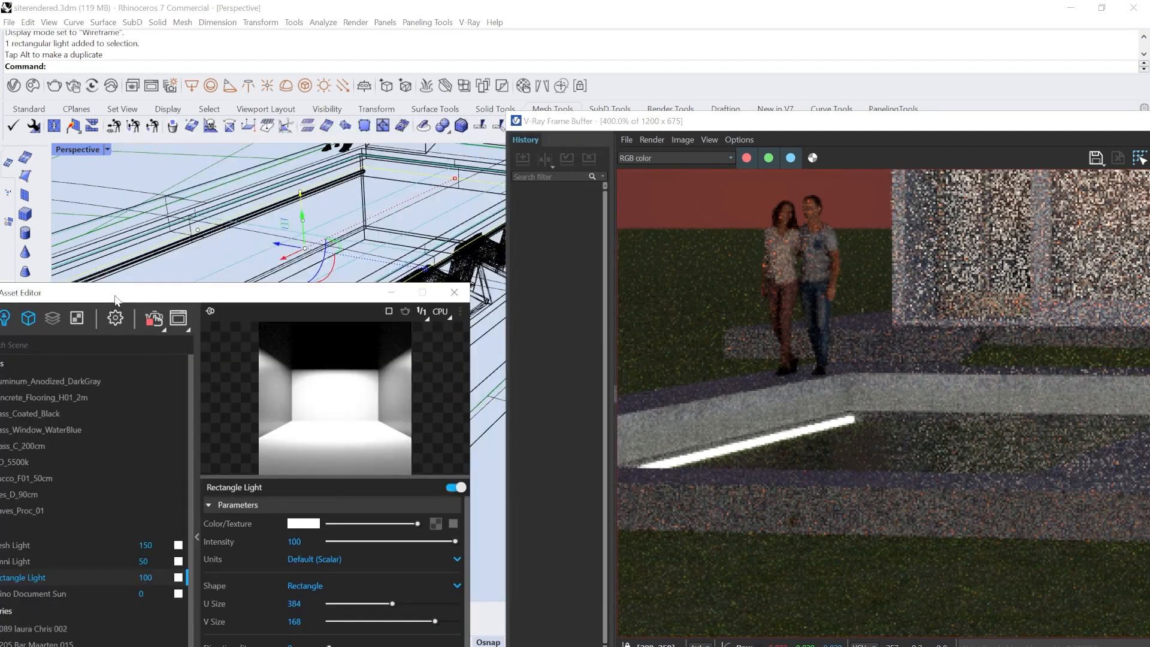
click(454, 293)
scroll(286, 279, up, 4)
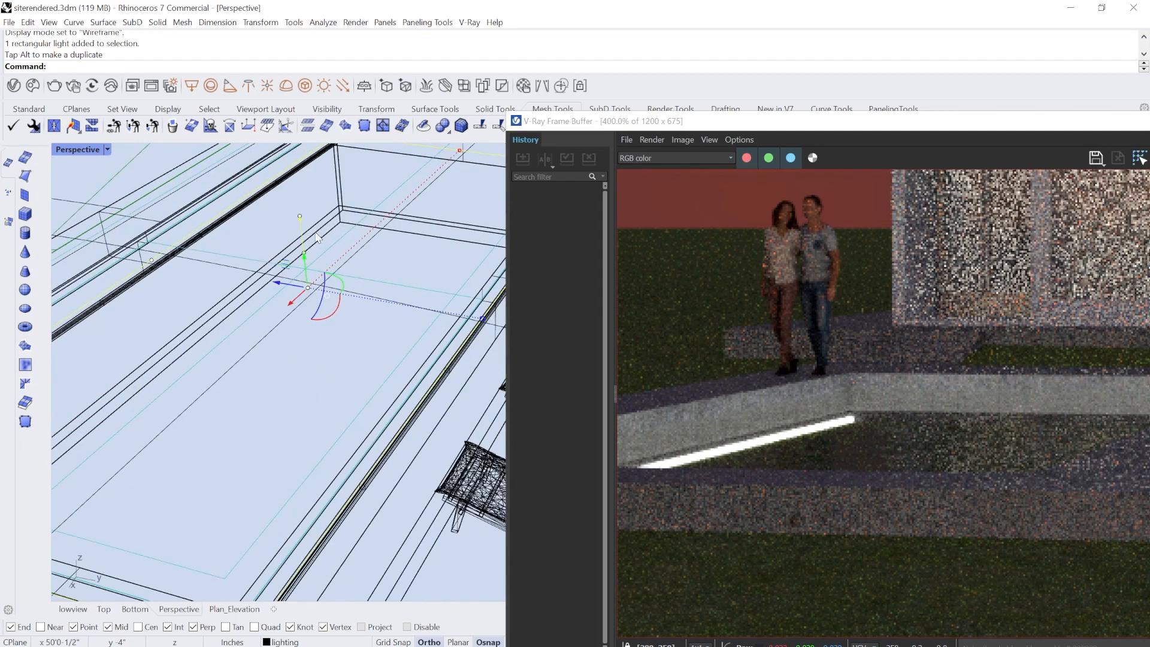
drag(303, 254, 302, 260)
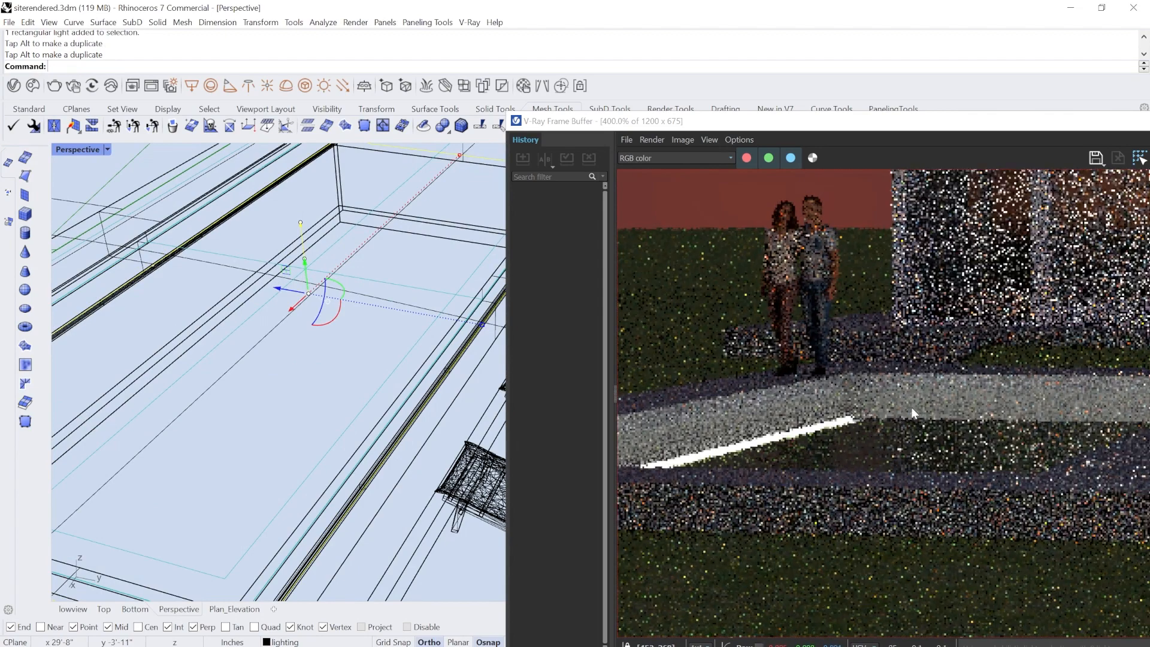
Try to lower the rectangular light deeper into the pool, undo that move and check the rendering.
right_drag(357, 308, 327, 252)
drag(311, 236, 312, 252)
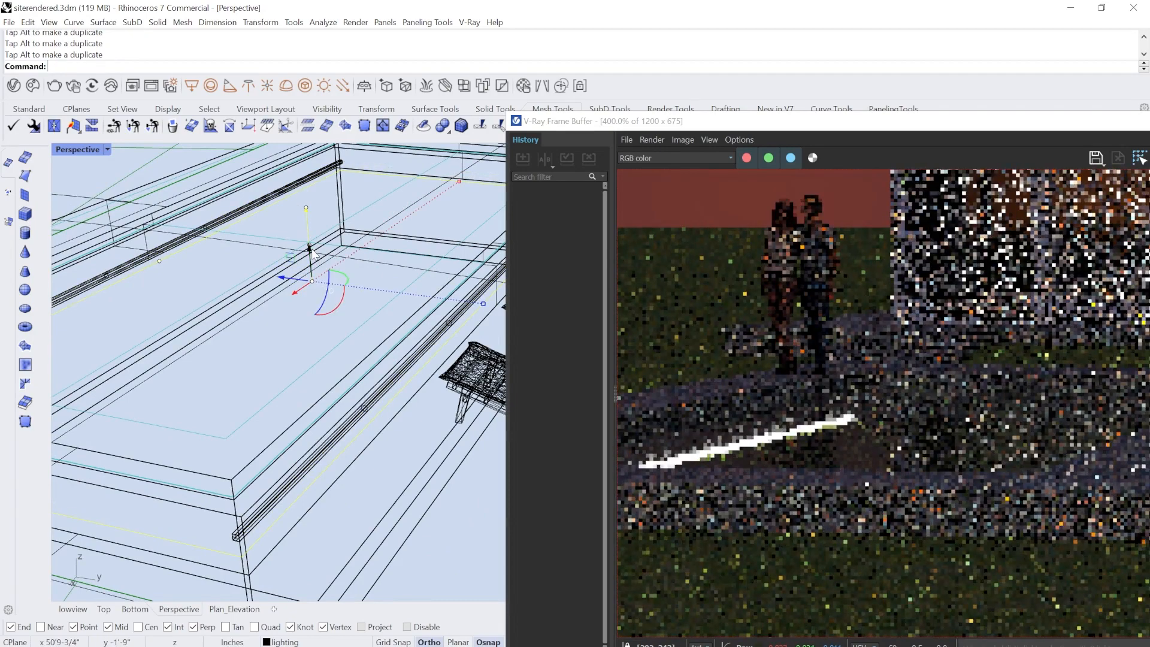
key(ctrl+z)
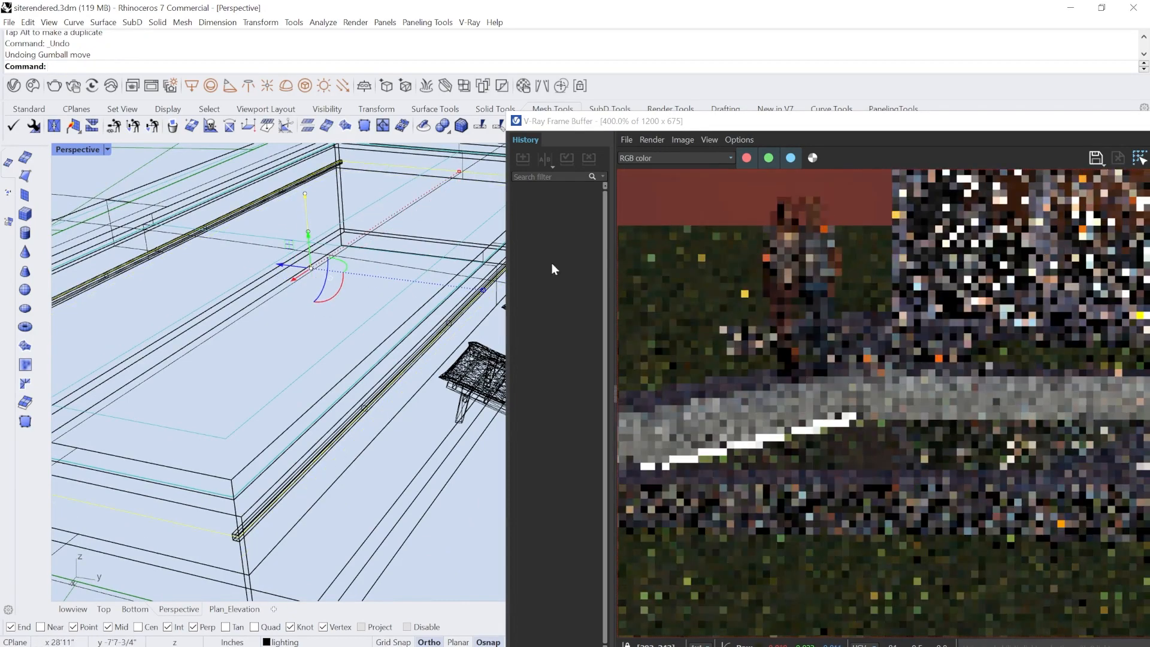
scroll(760, 346, down, 2)
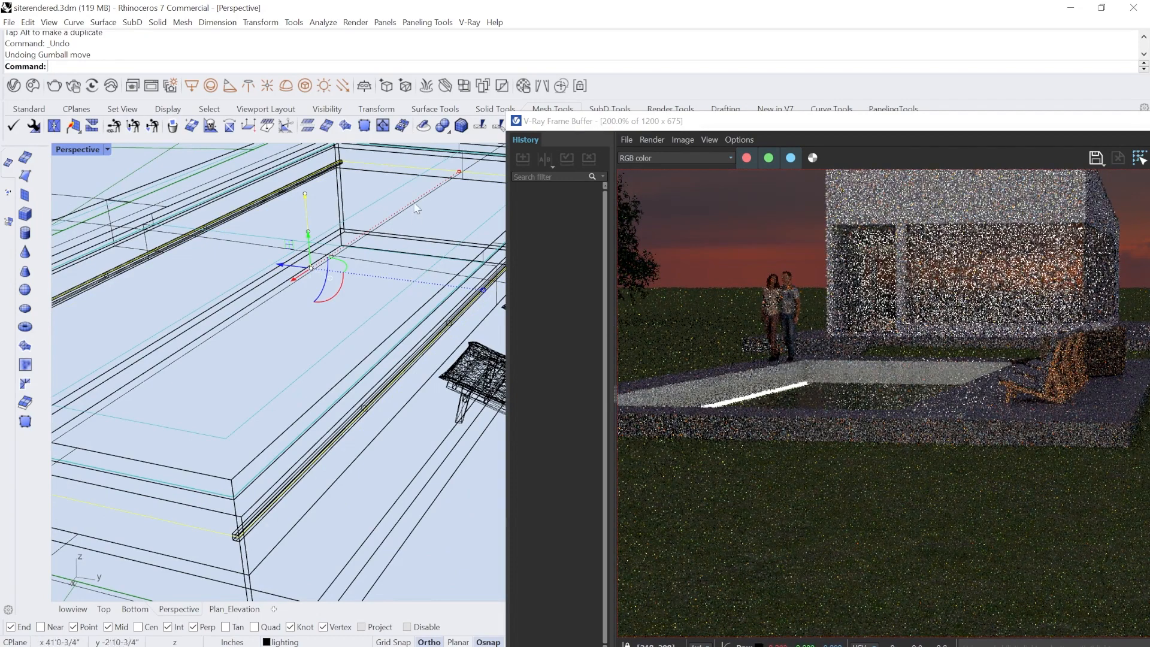
Set the Perspective view to Shaded display and hide the pool's water surface.
click(113, 153)
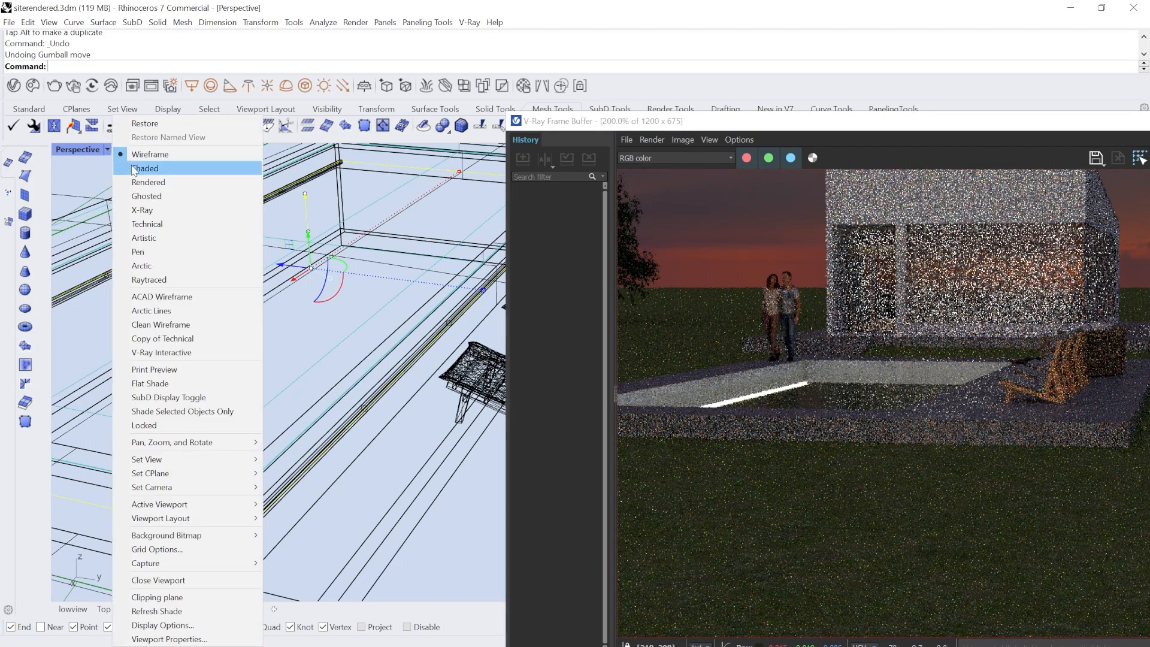
click(129, 167)
scroll(369, 373, down, 5)
scroll(344, 433, up, 5)
right_drag(289, 385, 342, 433)
click(341, 433)
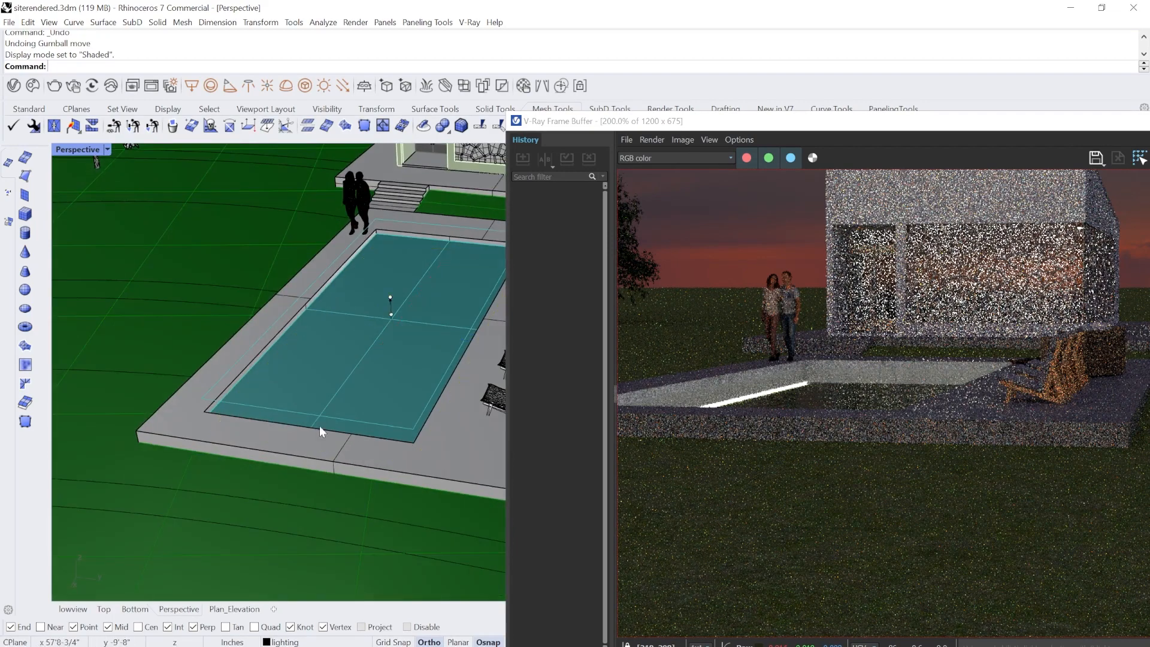
scroll(276, 412, up, 4)
click(279, 396)
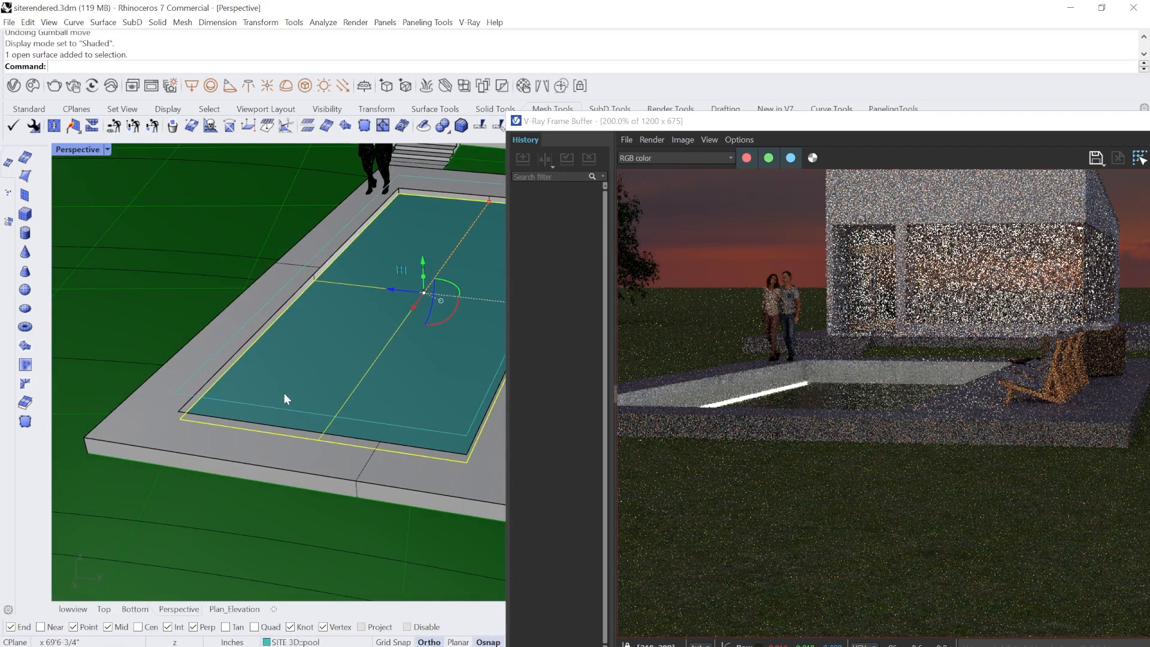
key(ctrl+h)
Select the surfaces around the emptied pool and the large ground surface, and examine its extent across the site.
click(437, 271)
scroll(437, 258, up, 8)
click(329, 253)
scroll(359, 245, down, 8)
click(455, 264)
scroll(277, 367, down, 10)
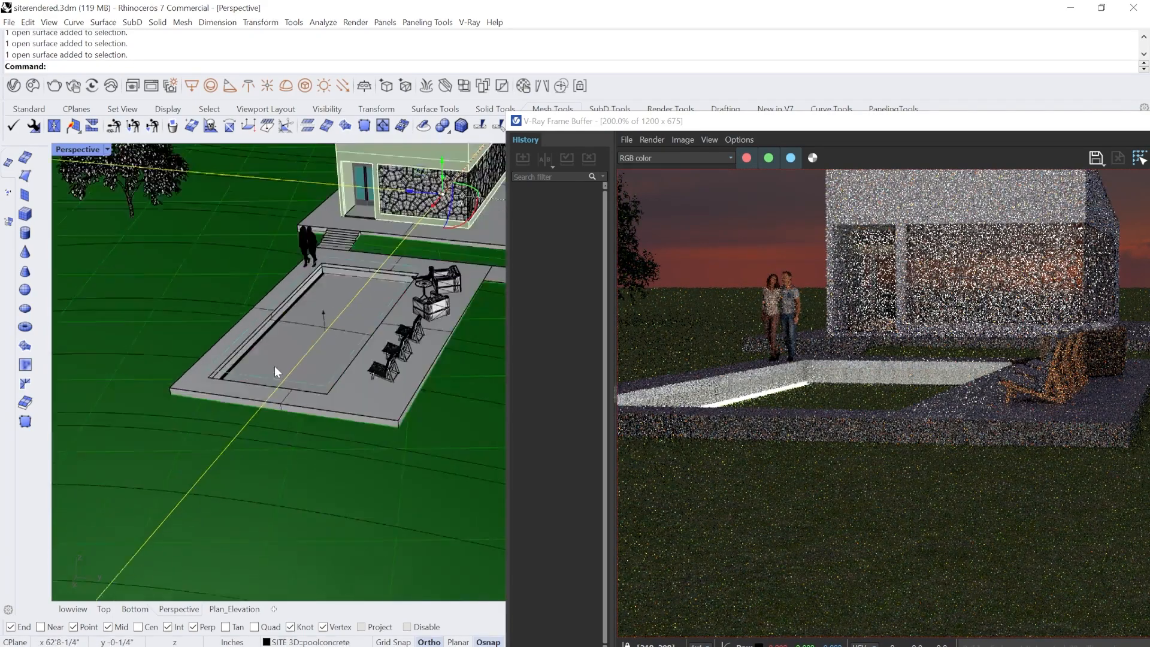
scroll(312, 383, down, 8)
scroll(307, 365, up, 4)
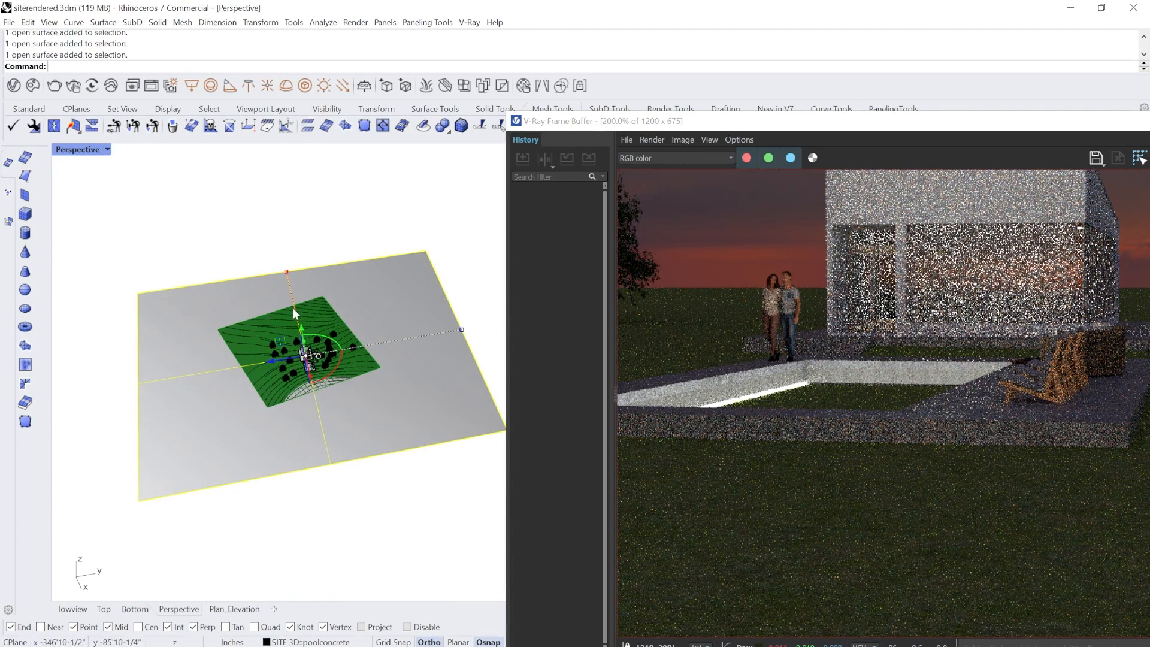
scroll(302, 365, up, 5)
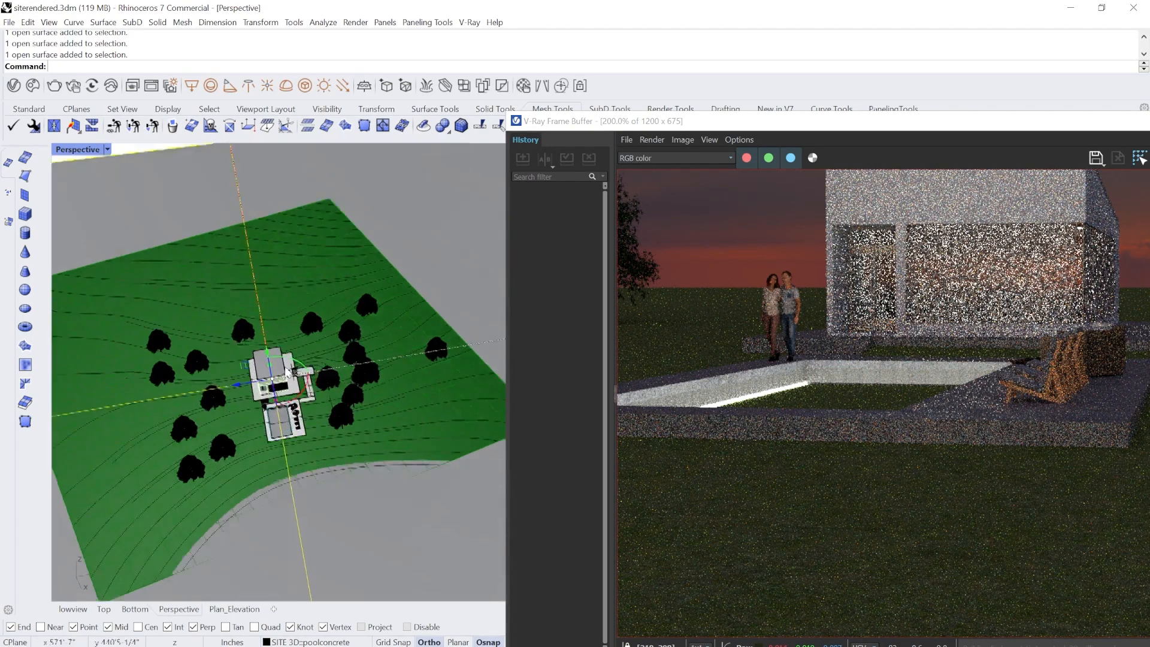
Lower the selected ground surface slightly in two small vertical moves so it clears the emptied pool basin.
scroll(288, 373, up, 6)
right_drag(281, 414, 242, 363)
scroll(241, 364, down, 9)
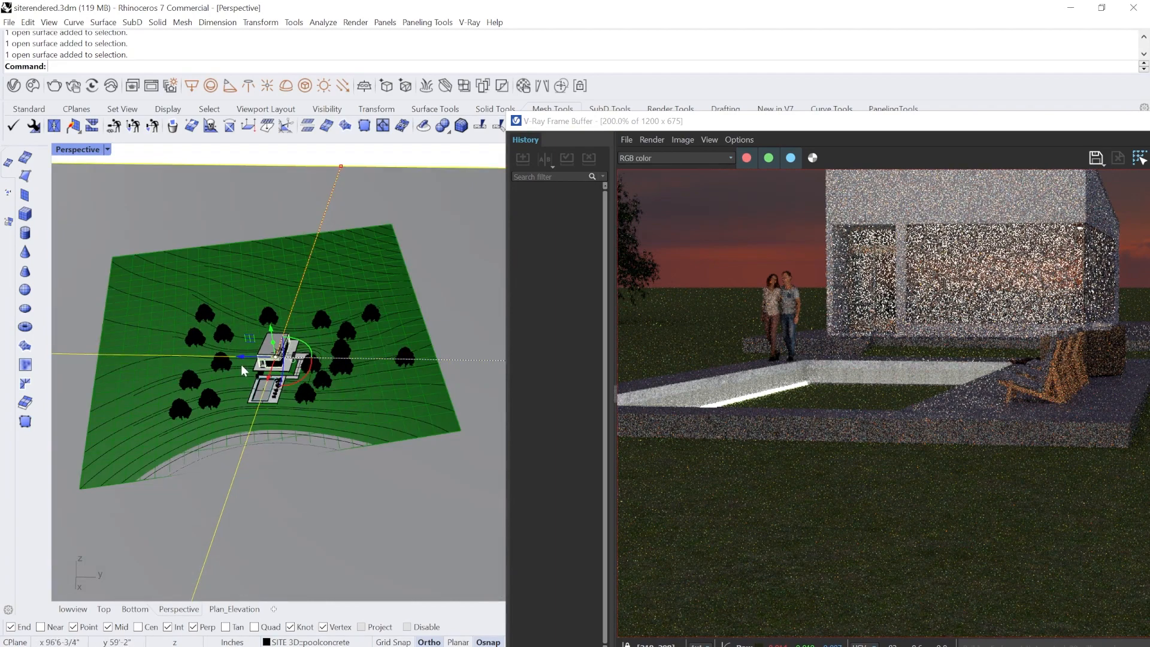
drag(270, 332, 273, 341)
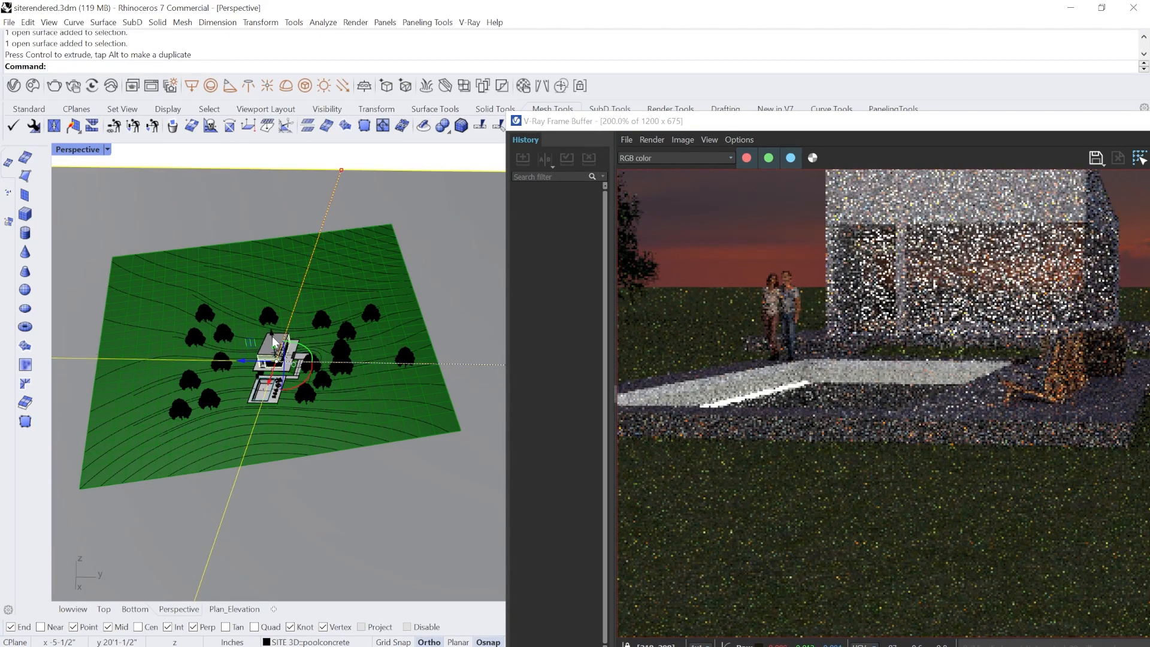
drag(273, 342, 272, 343)
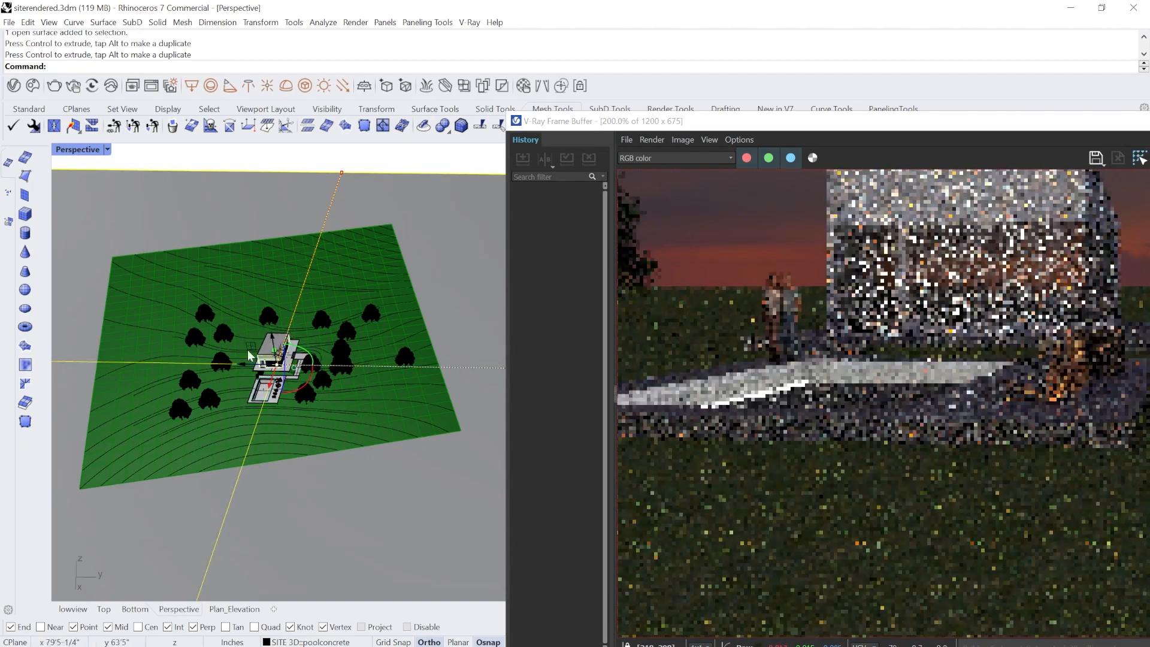
Select the rectangular light in the pool and move it straight down to the level of the pool floor.
scroll(320, 419, up, 5)
scroll(319, 419, up, 3)
scroll(253, 468, up, 3)
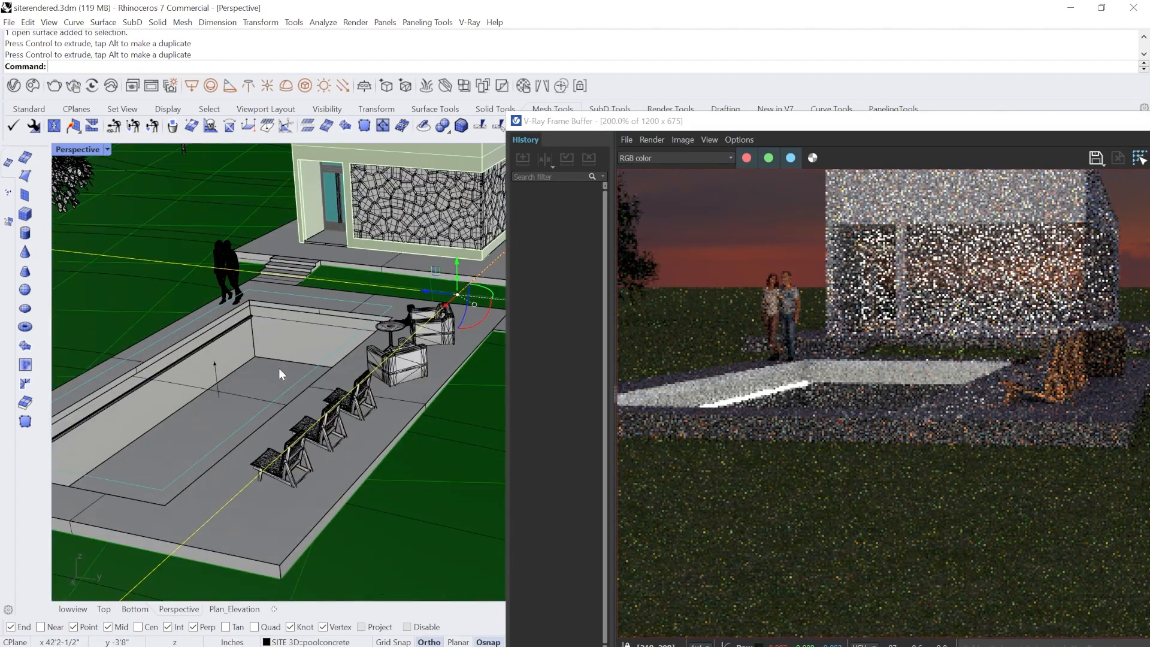
scroll(278, 367, up, 2)
scroll(293, 314, up, 2)
click(293, 319)
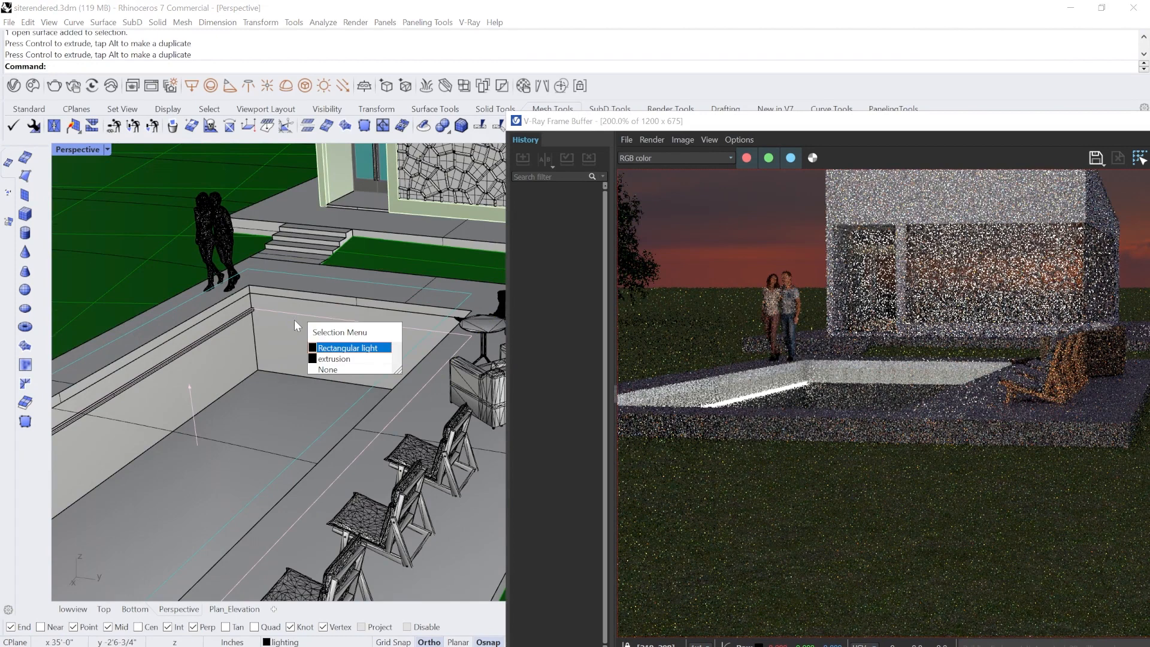
key(Return)
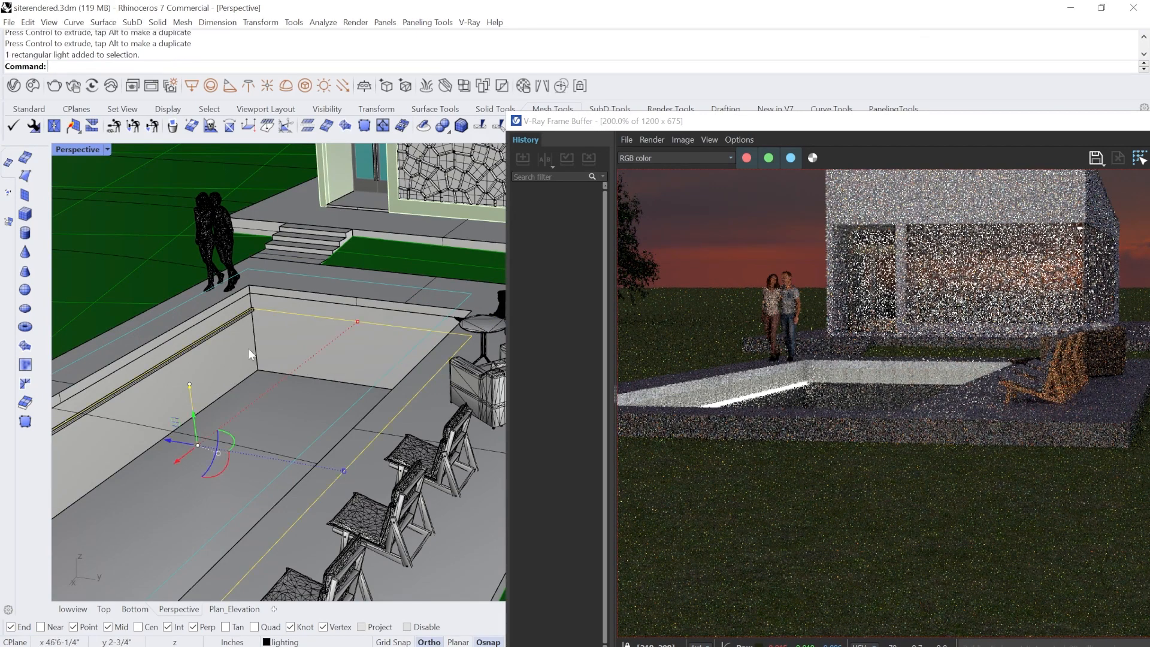
scroll(295, 328, up, 2)
text(M)
key(Return)
click(317, 312)
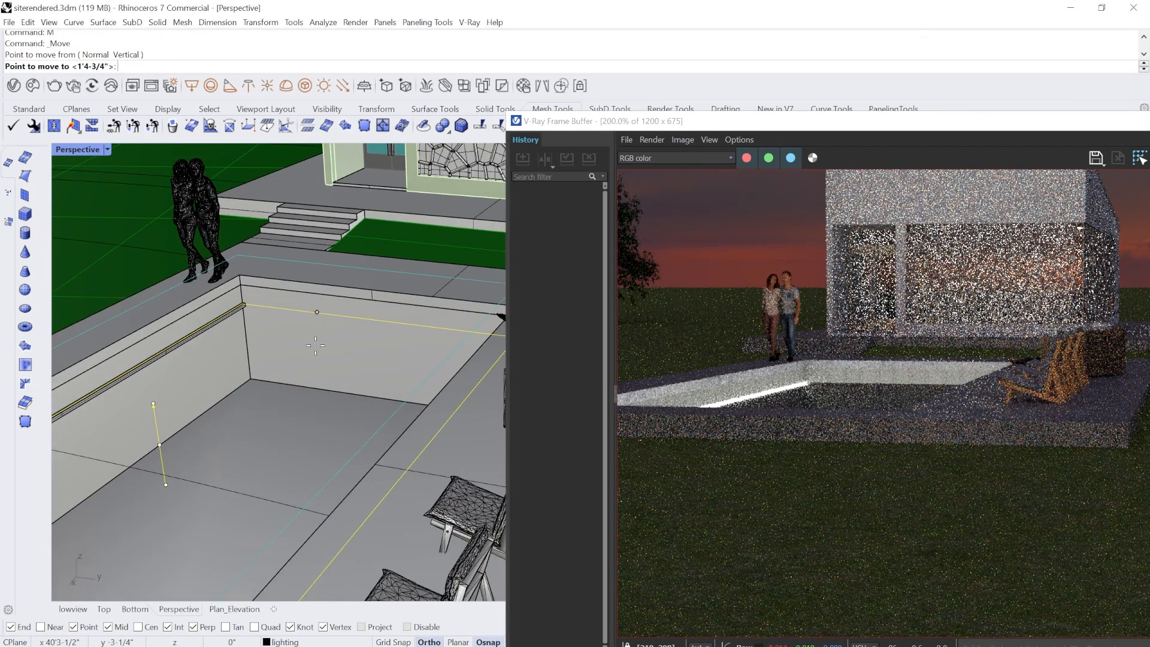
click(314, 389)
mouse_move(315, 387)
right_down()
mouse_move(300, 354)
mouse_move(334, 343)
mouse_move(314, 366)
right_up()
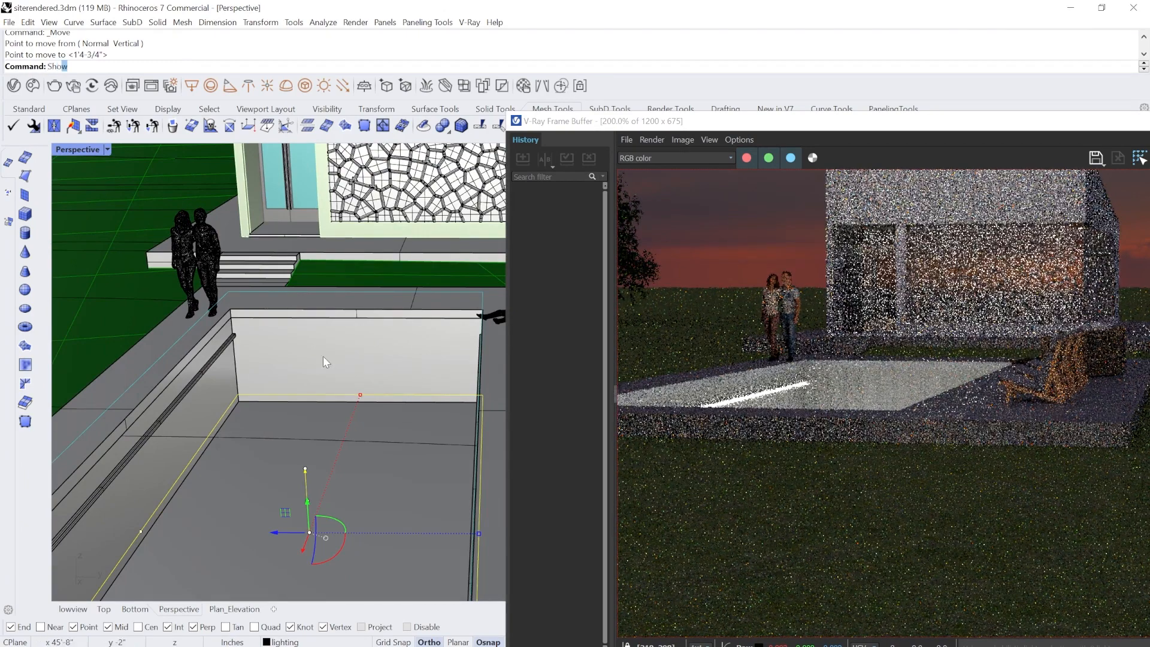
Show the hidden pool water surface again, select it, and open the Waves_Proc_01 material in the V-Ray Asset Editor.
key(ctrl+alt+h)
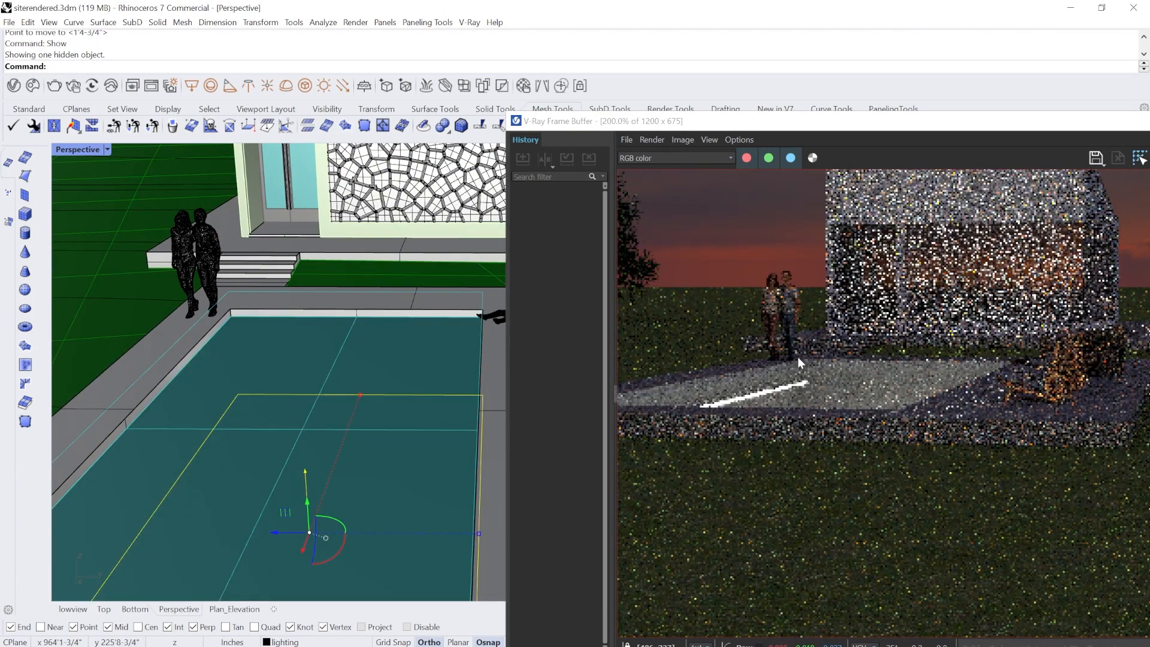
click(285, 346)
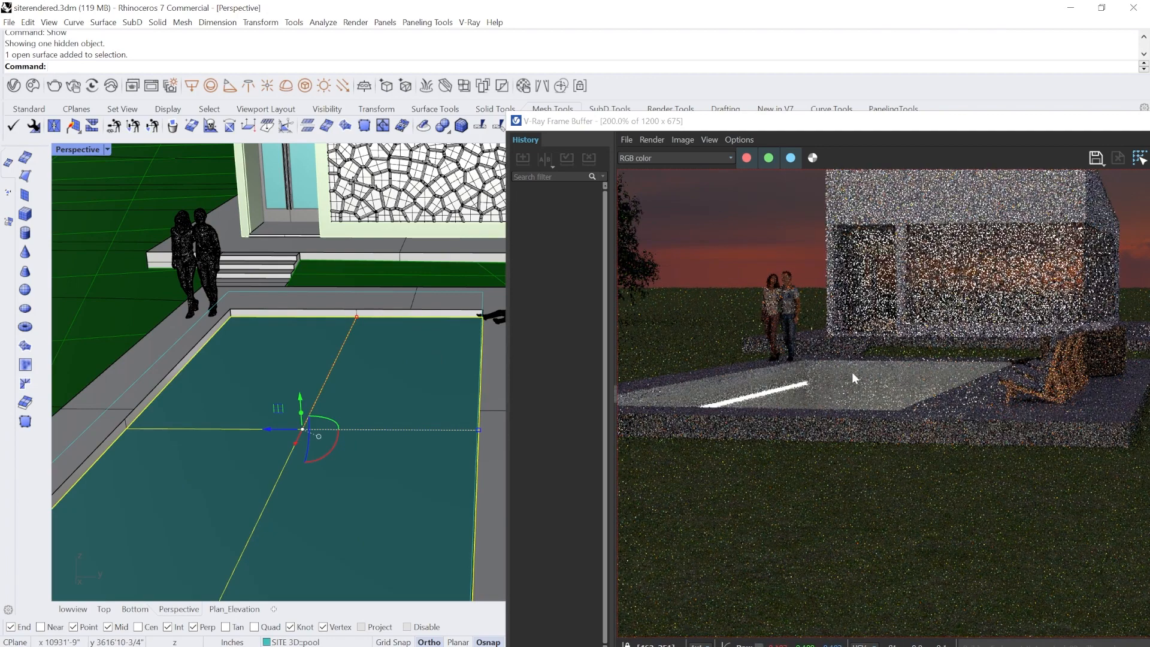
click(13, 85)
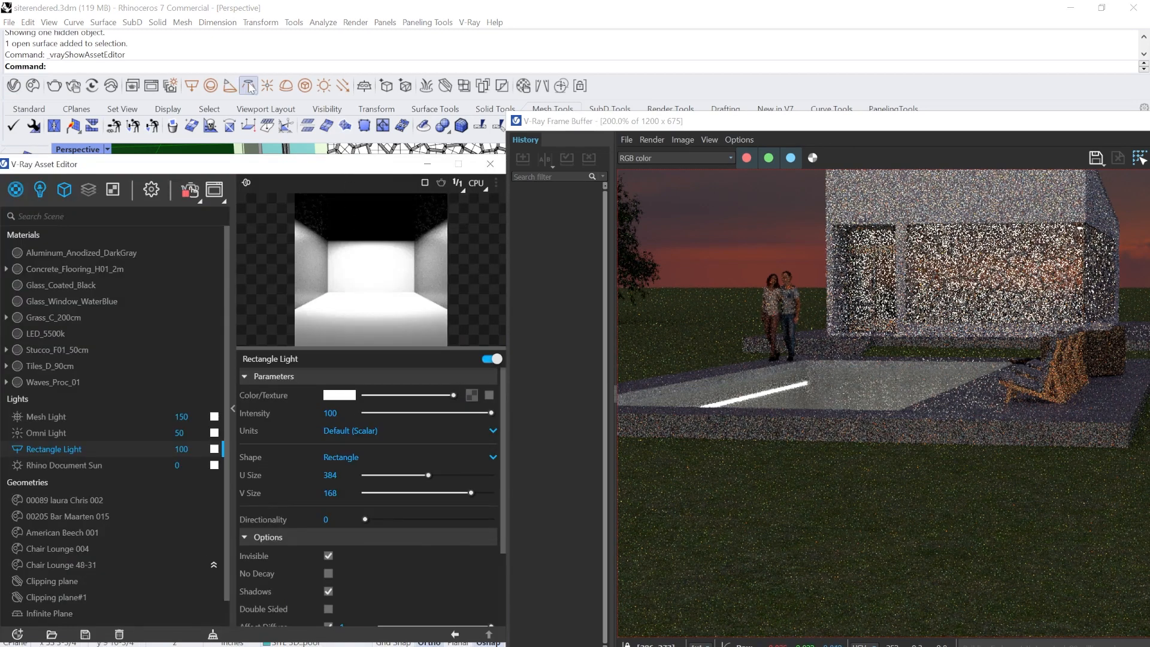
drag(273, 168, 260, 111)
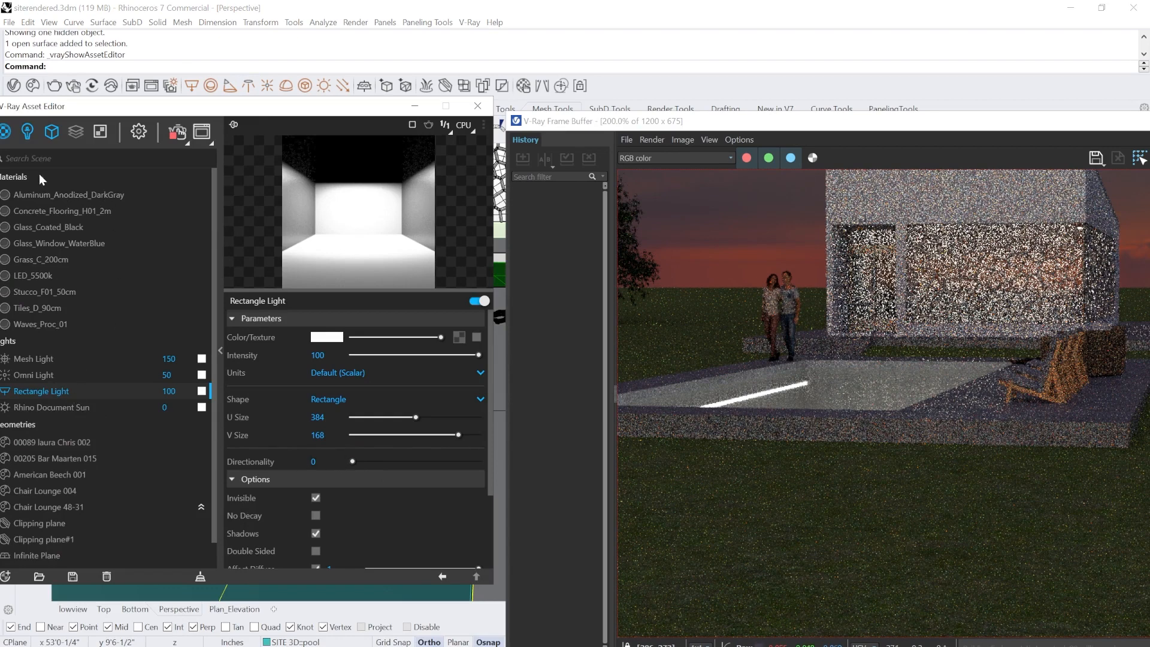
drag(78, 108, 261, 193)
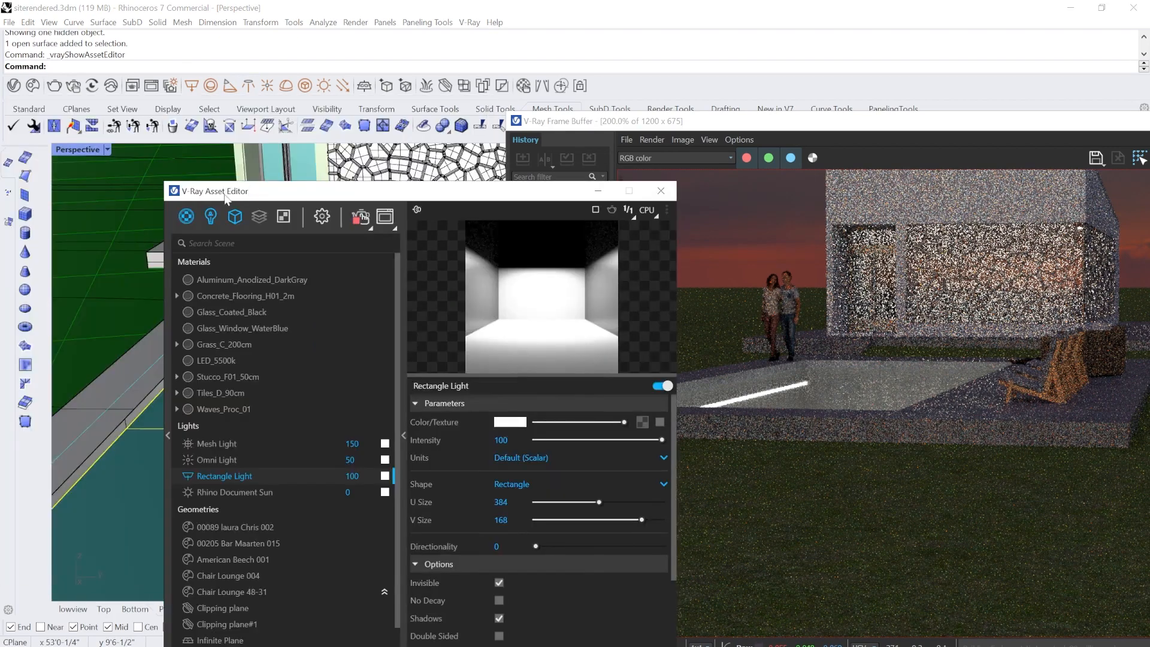
click(239, 412)
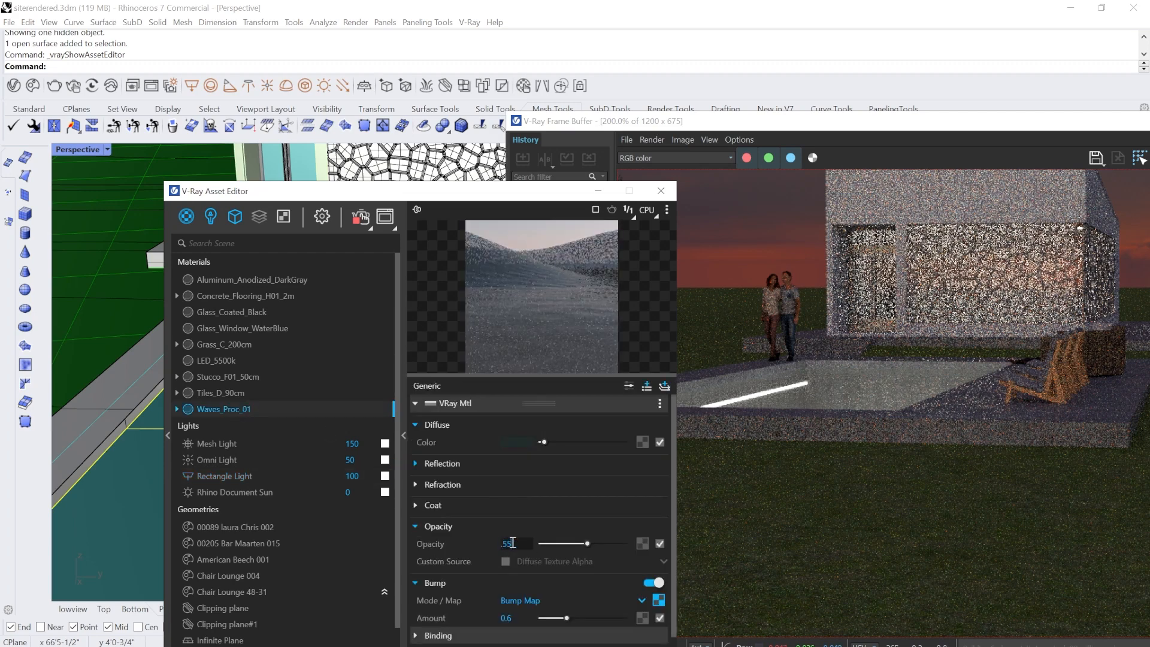
Try an opacity of .85 for the Waves_Proc_01 water material, then set it to .75.
key(Right)
key(shift+Left)
key(Left)
key(shift+Left)
text(8)
key(Return)
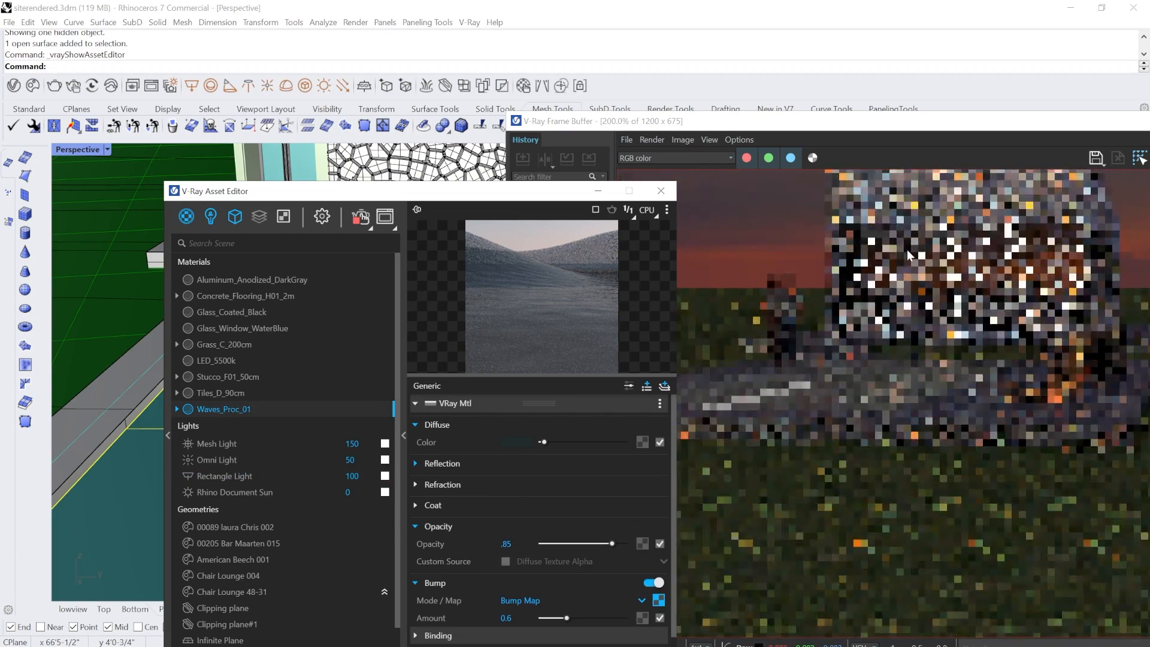
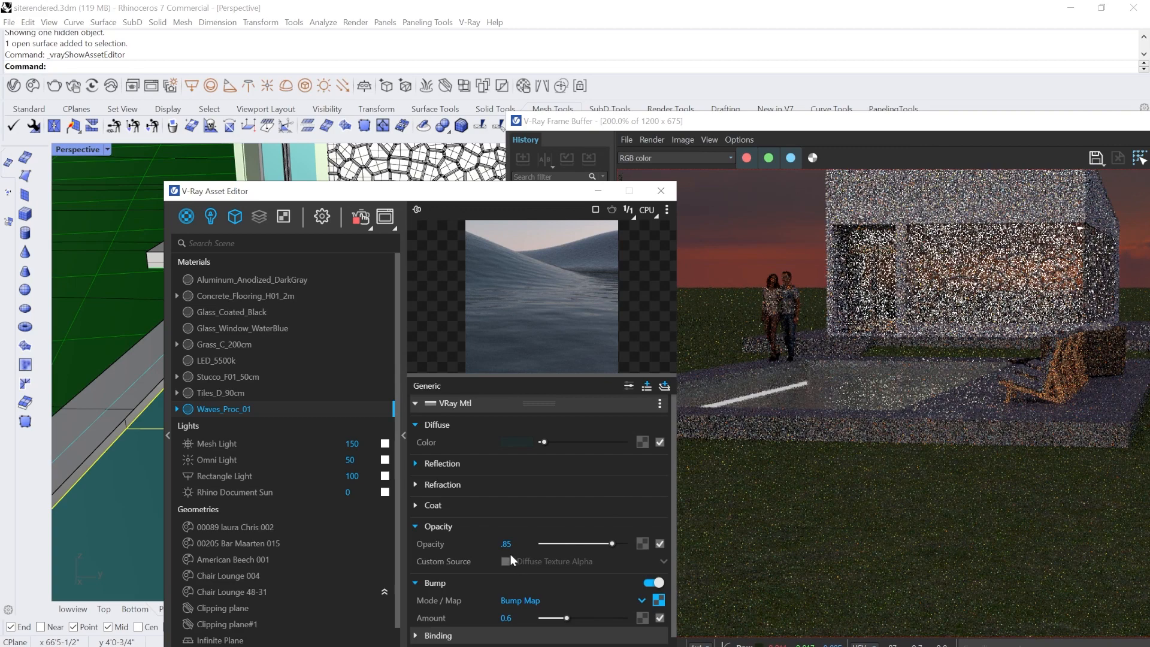
text(7)
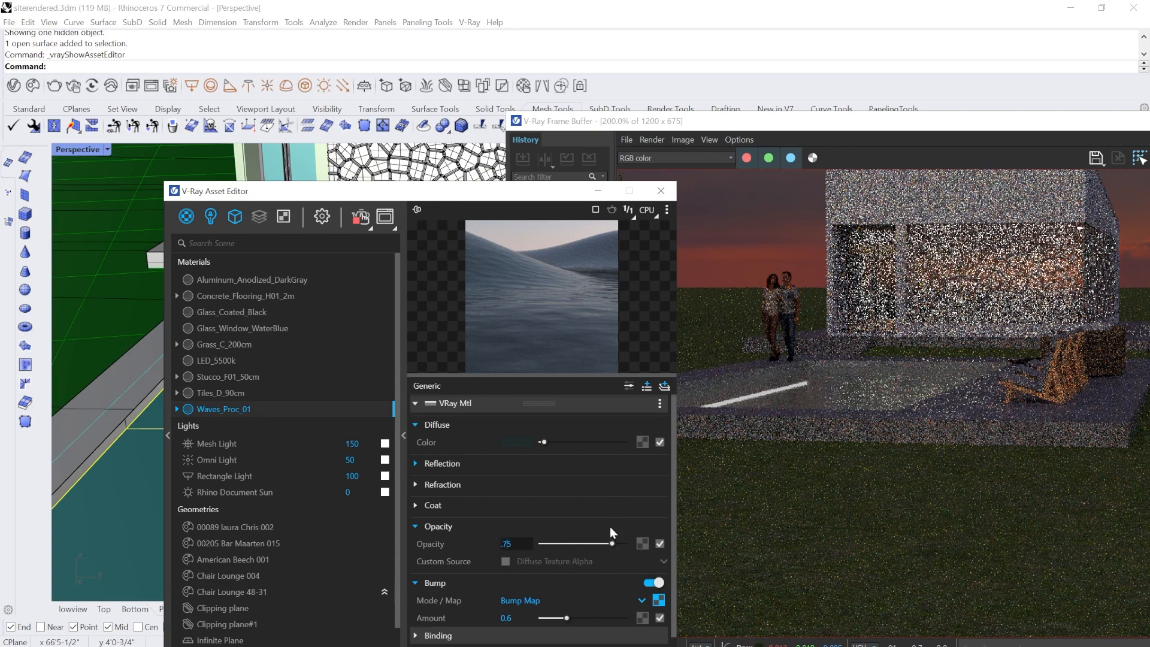
key(Return)
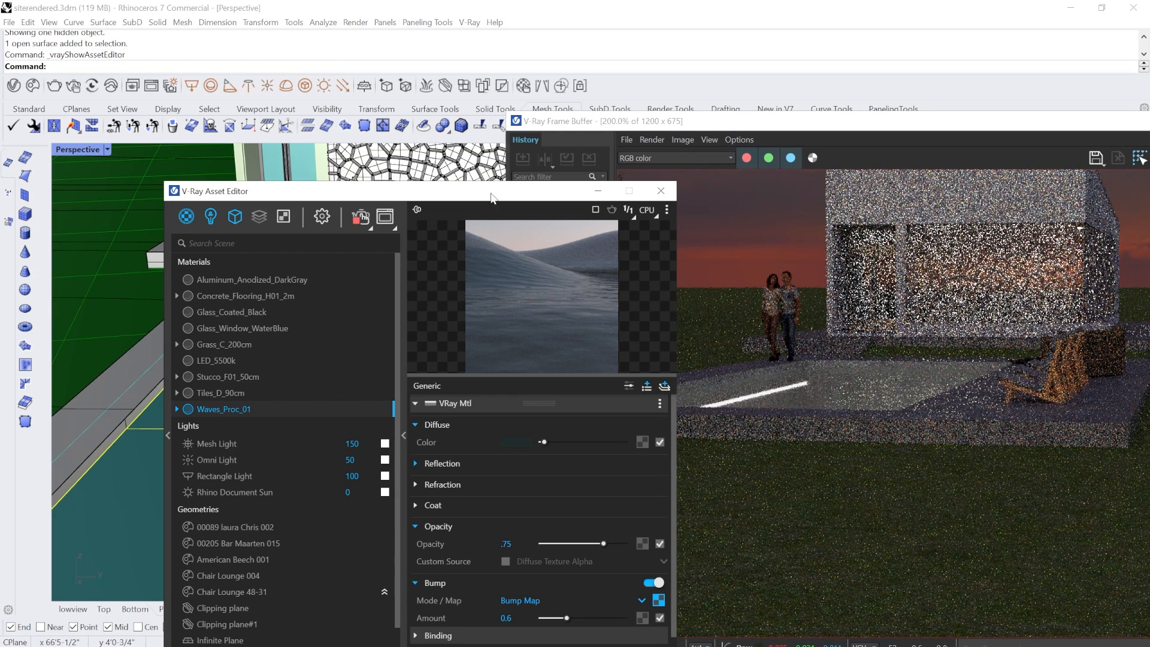
Rearrange the V-Ray windows, limit rendering to a region of about 414 by 140 pixels around the pool, and inspect the water closely.
drag(491, 198, 377, 151)
drag(835, 123, 702, 83)
click(1028, 119)
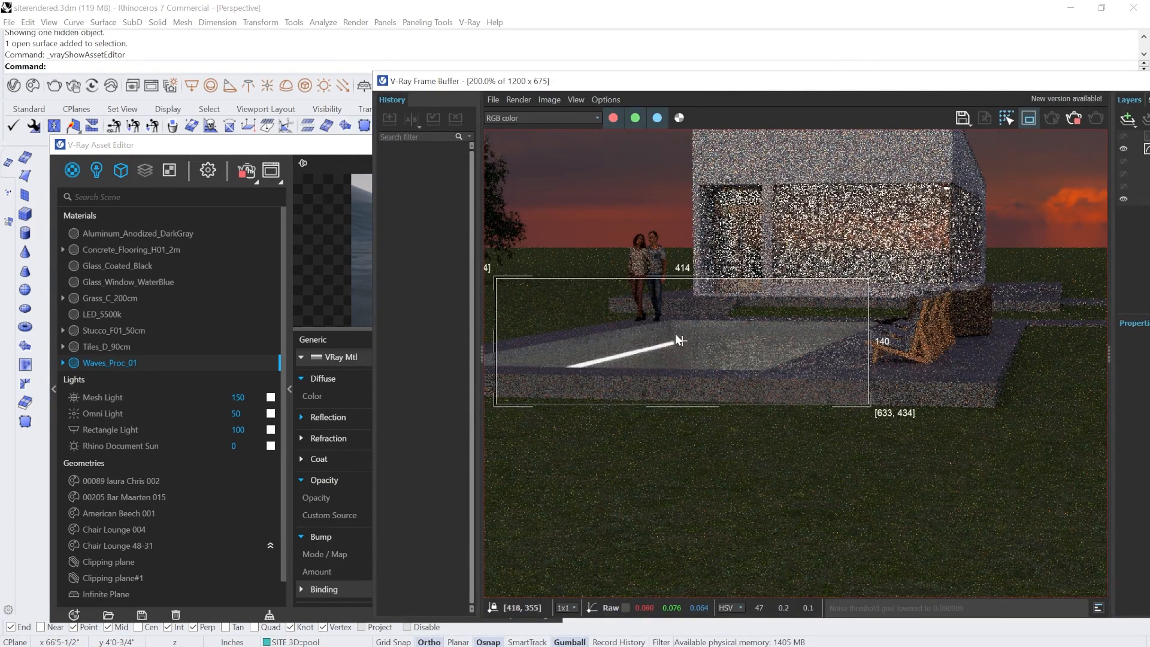
scroll(672, 359, up, 2)
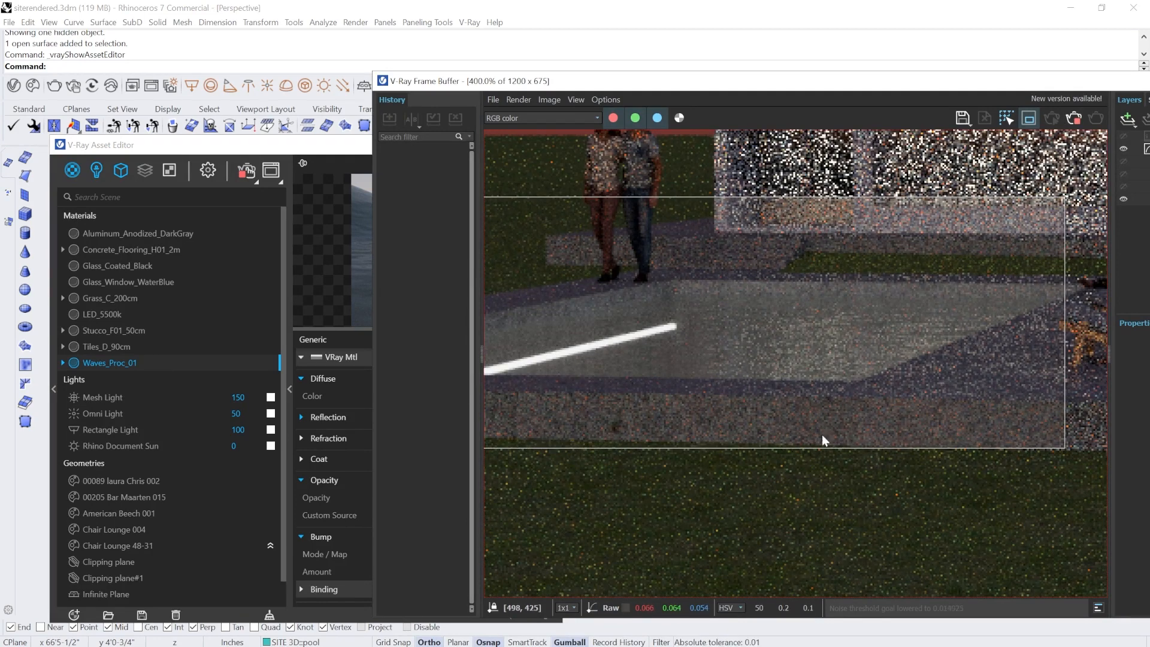
scroll(820, 455, down, 2)
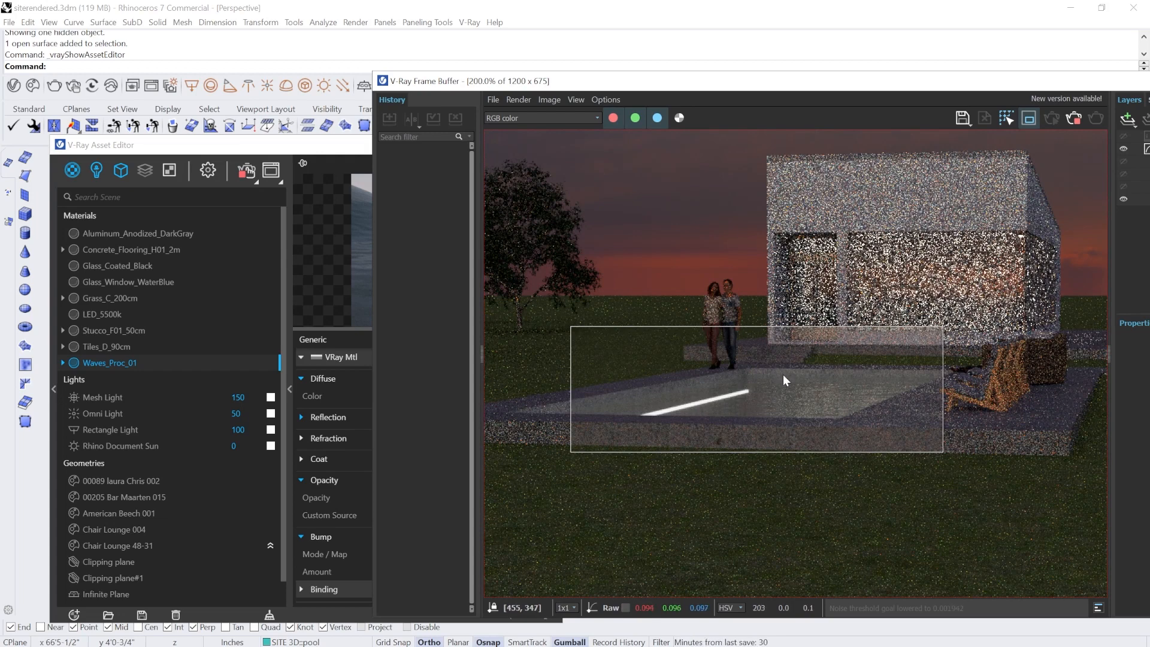
scroll(731, 398, up, 2)
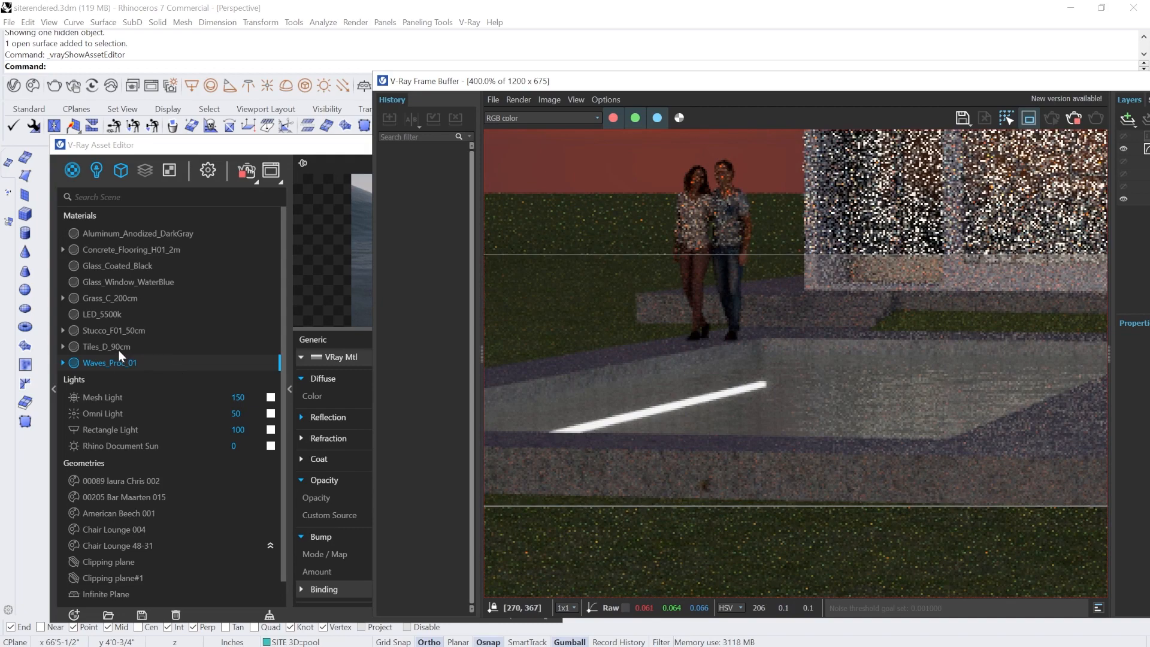
Check the LED_5500k material, then try a Mesh Light intensity of 50 and set it to 75.
click(110, 315)
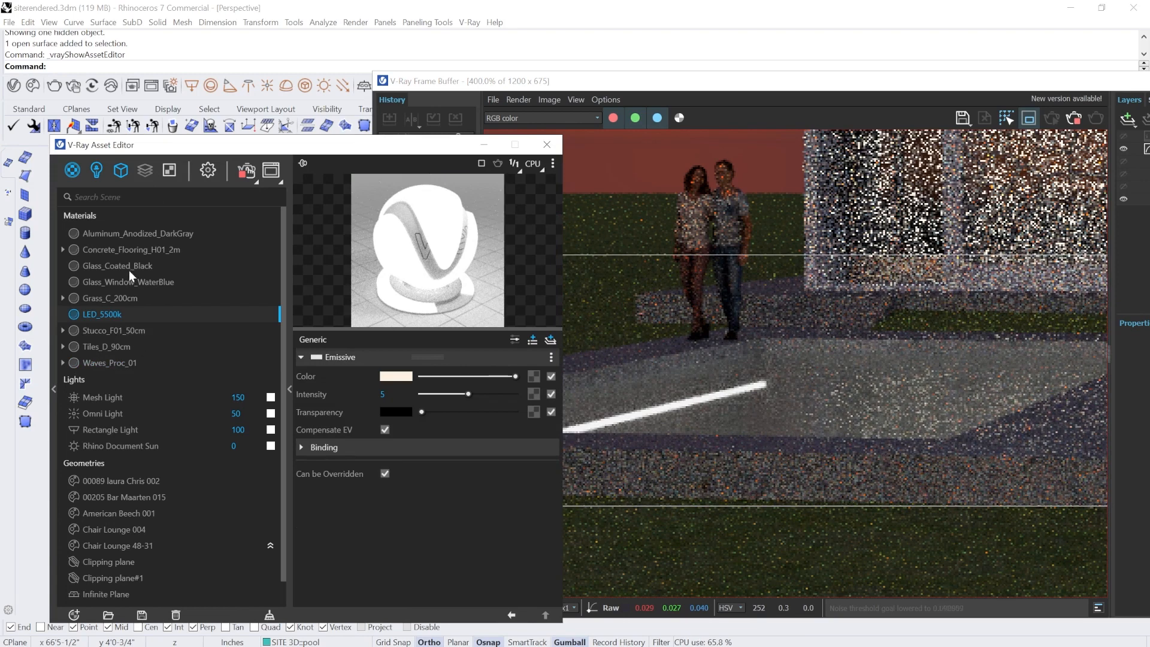
click(96, 170)
click(126, 234)
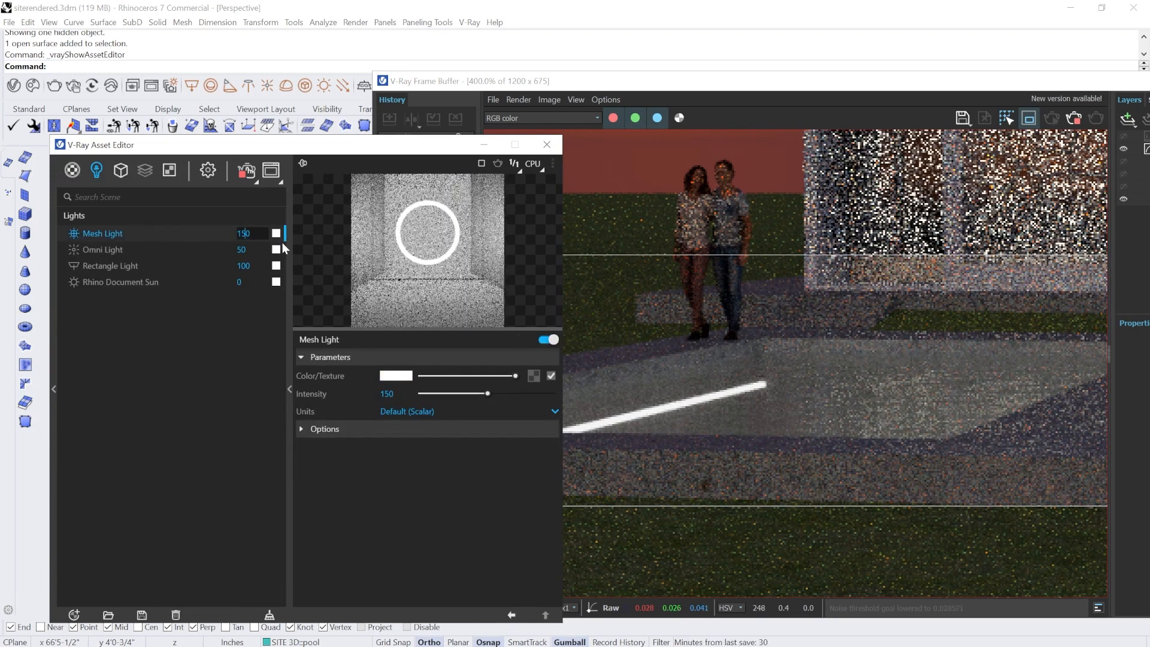
key(Return)
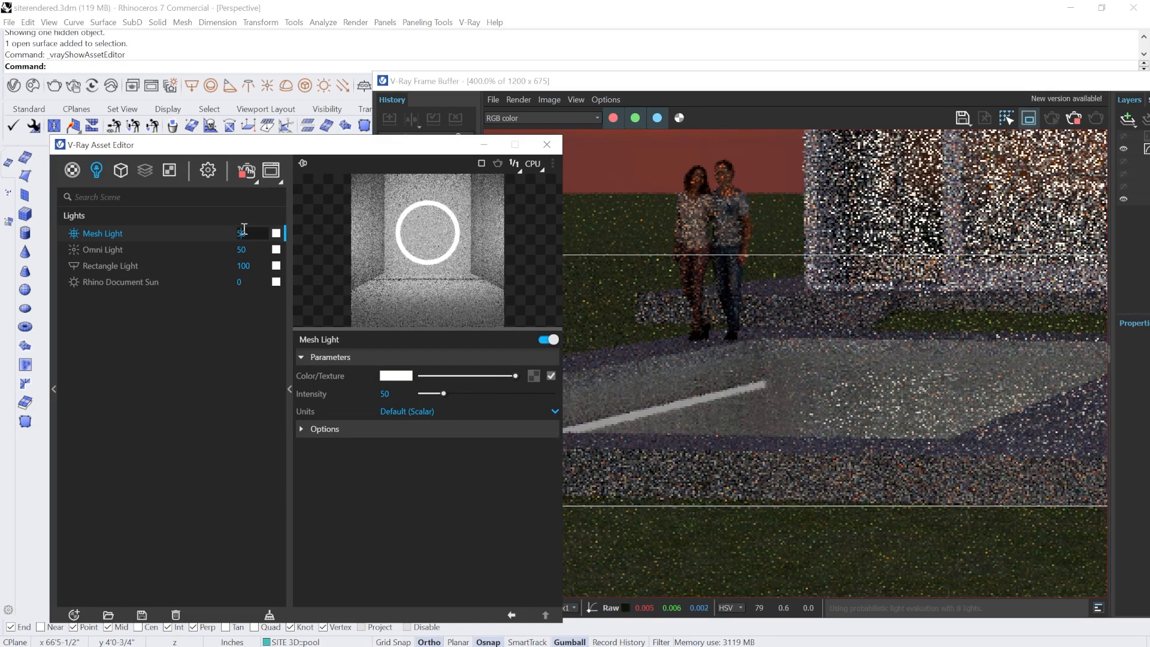
text(75)
key(Return)
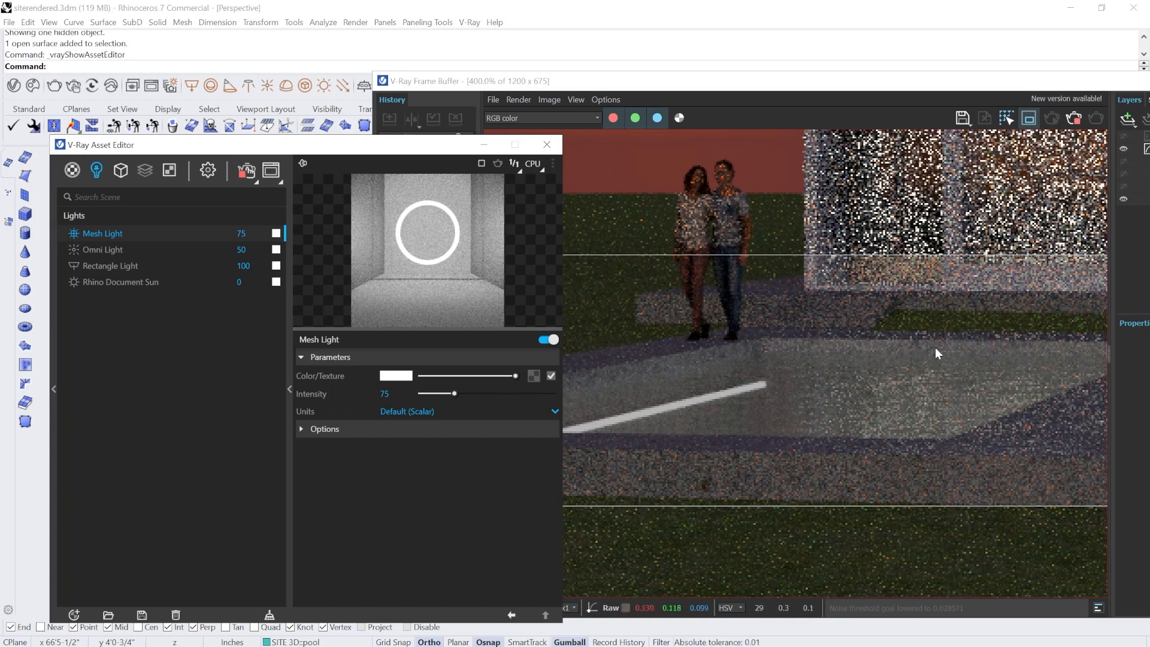
Review the whole rendered view, then close the Asset Editor and the V-Ray Frame Buffer.
scroll(904, 437, down, 1)
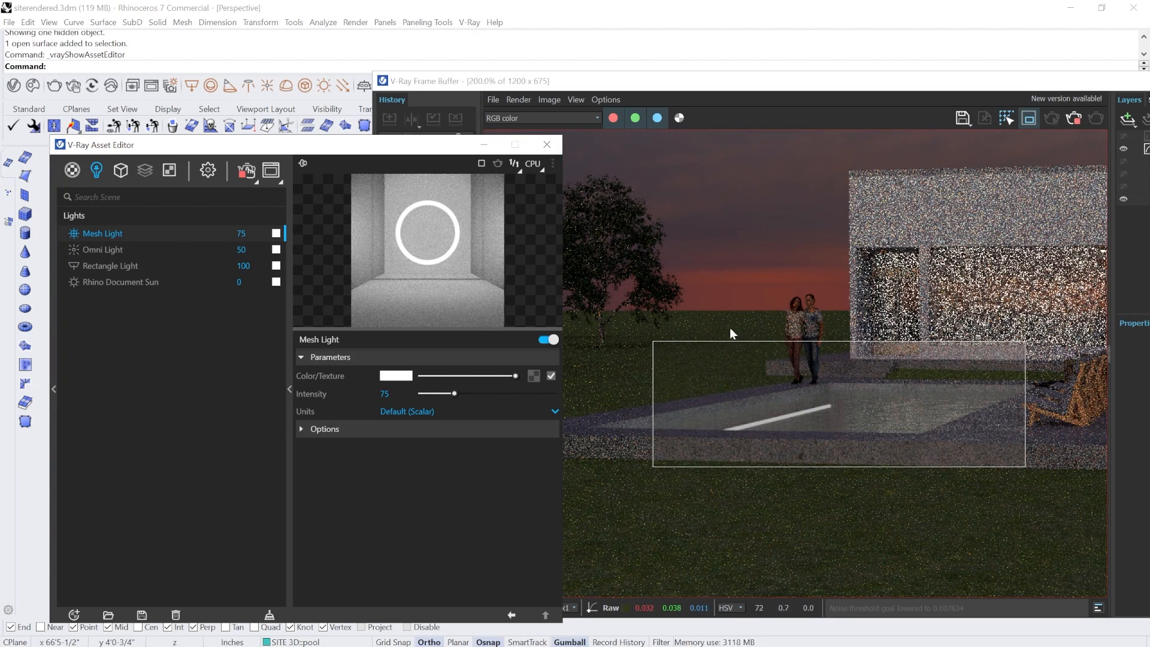
scroll(760, 360, down, 1)
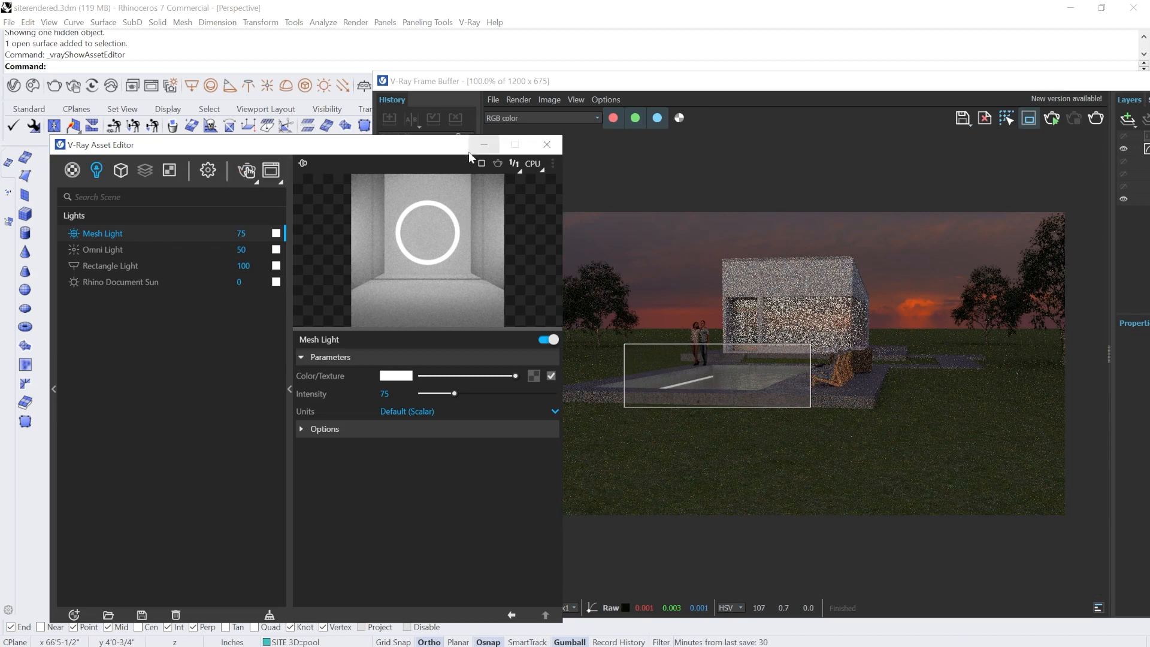
click(563, 141)
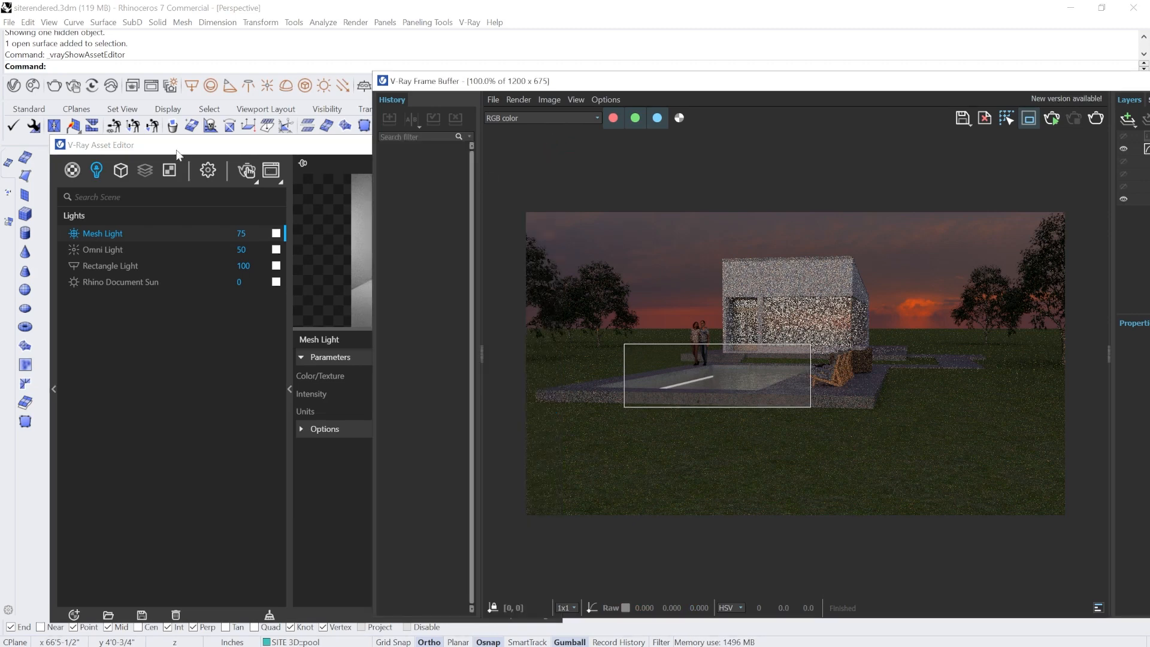
click(353, 148)
click(526, 141)
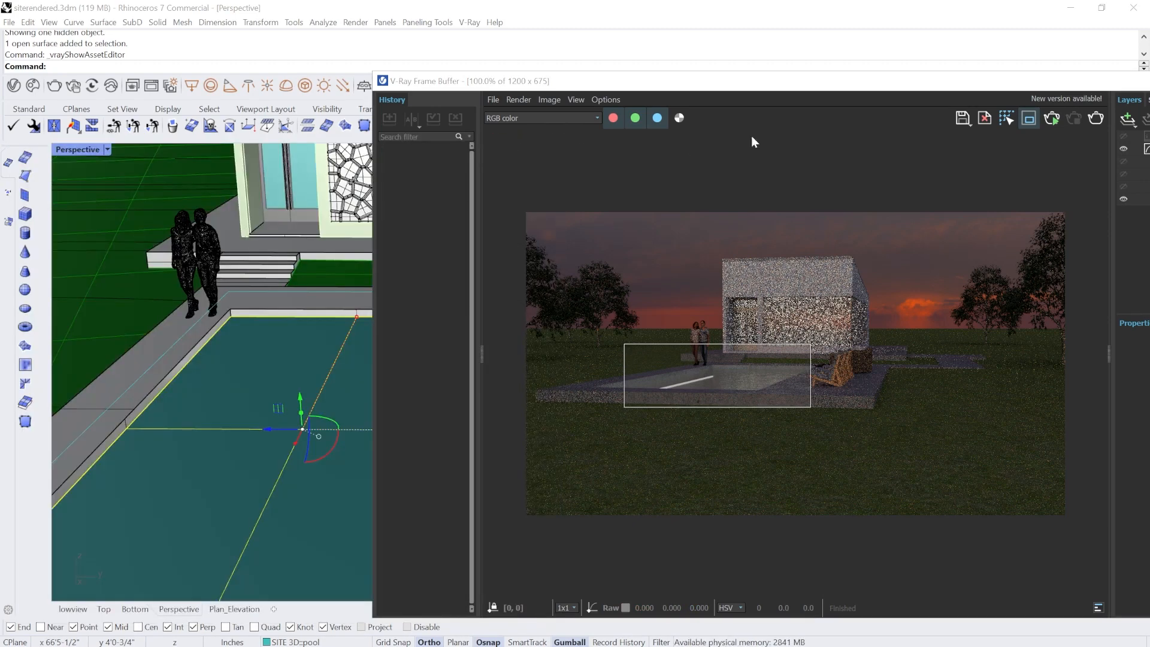
double_click(1037, 86)
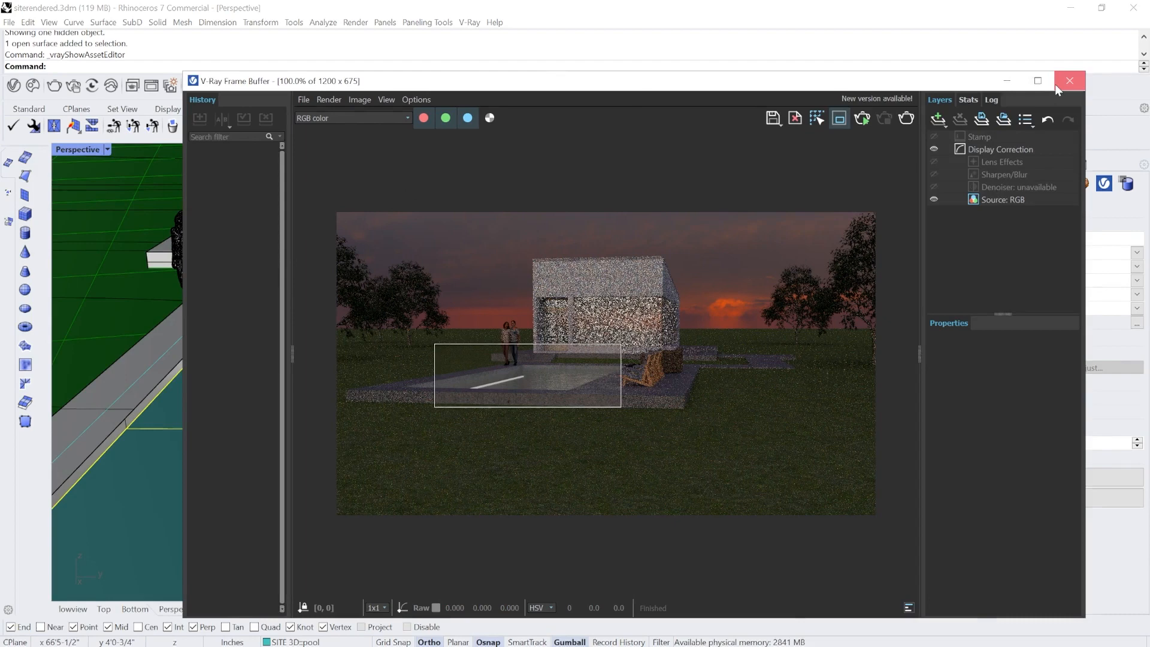
click(1055, 84)
Open the Chaos Cosmos Browser, clear the Evening filter, and browse the outdoor lamps among the 3D lighting models.
click(32, 86)
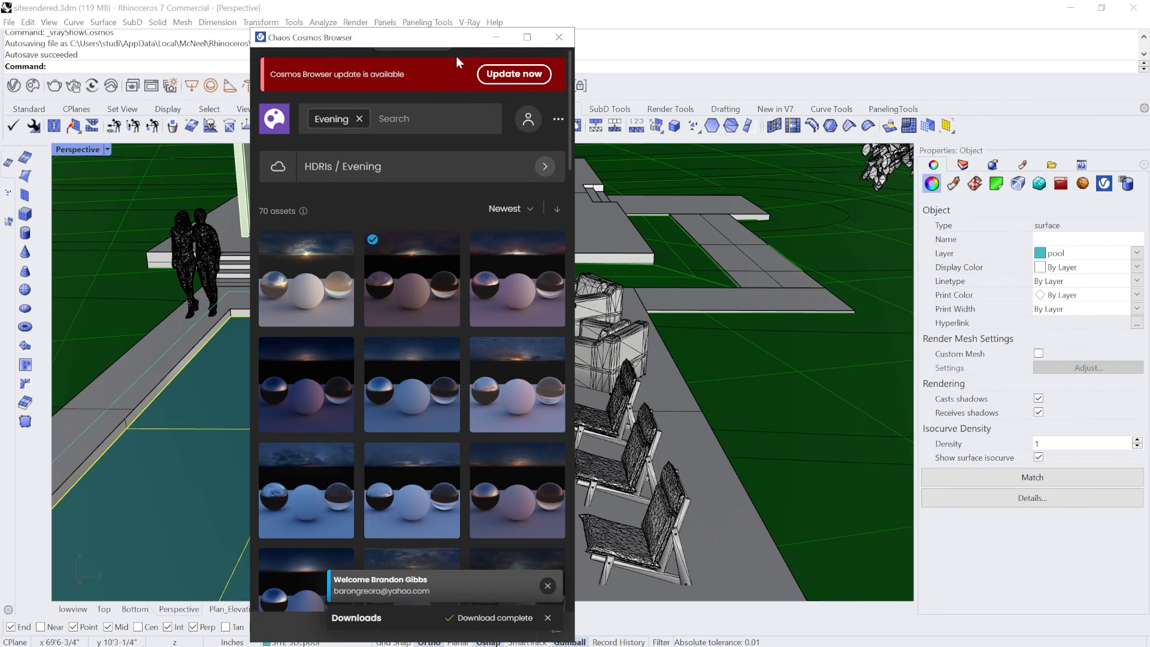
click(359, 119)
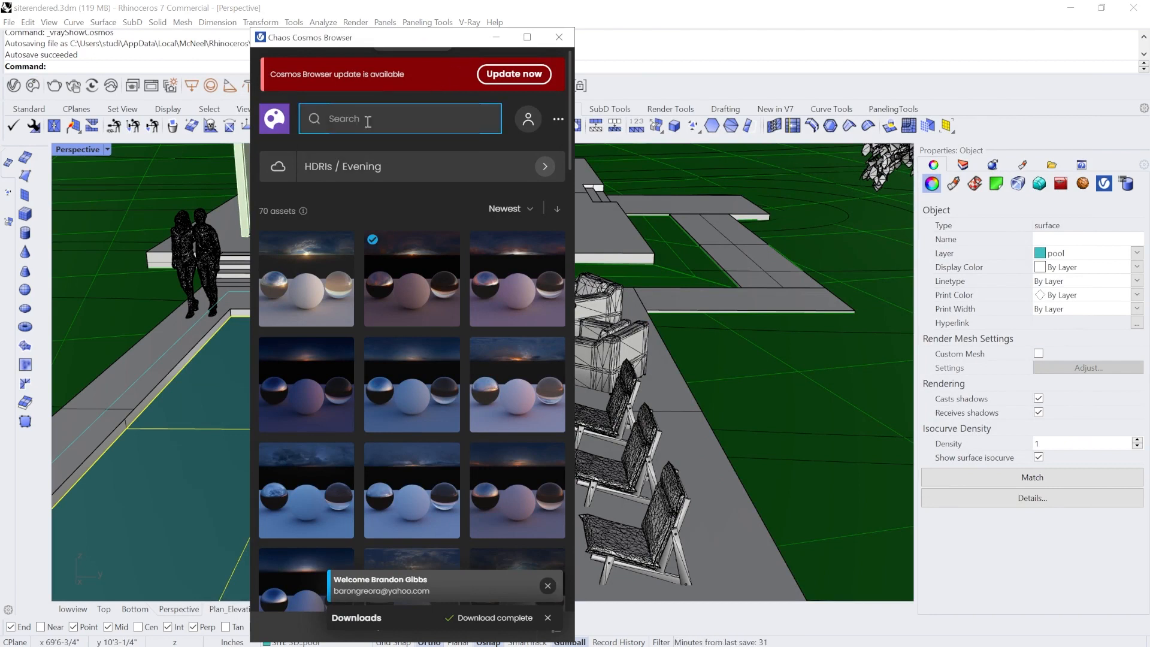
click(433, 117)
click(528, 119)
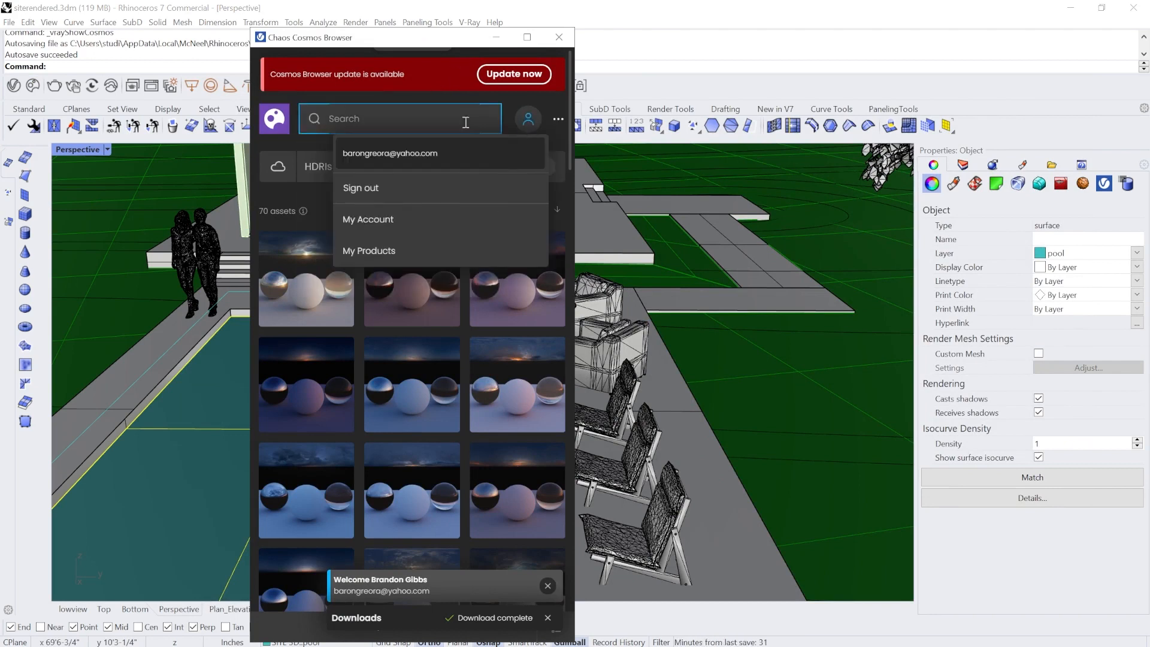
click(309, 180)
click(318, 177)
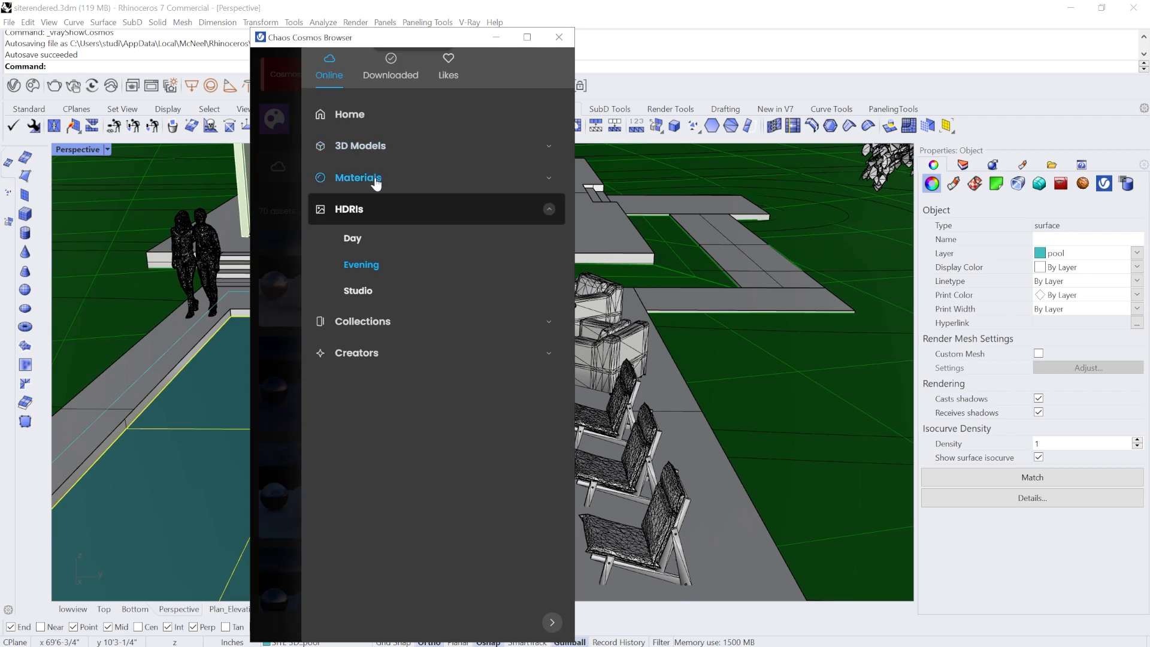
click(386, 149)
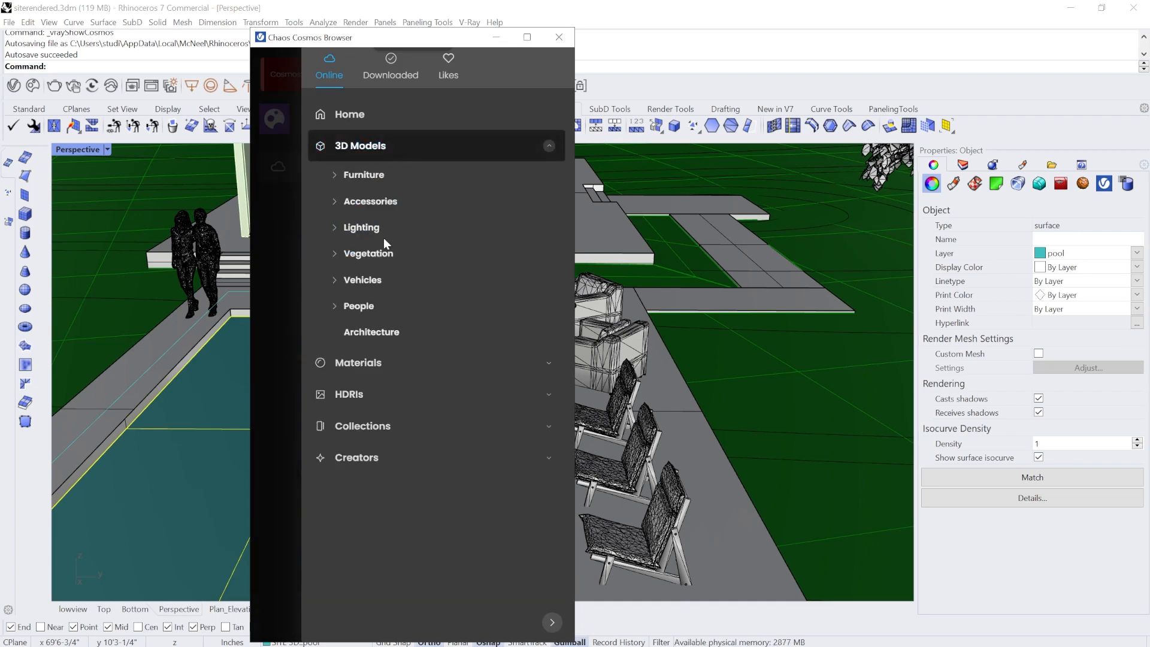
click(354, 228)
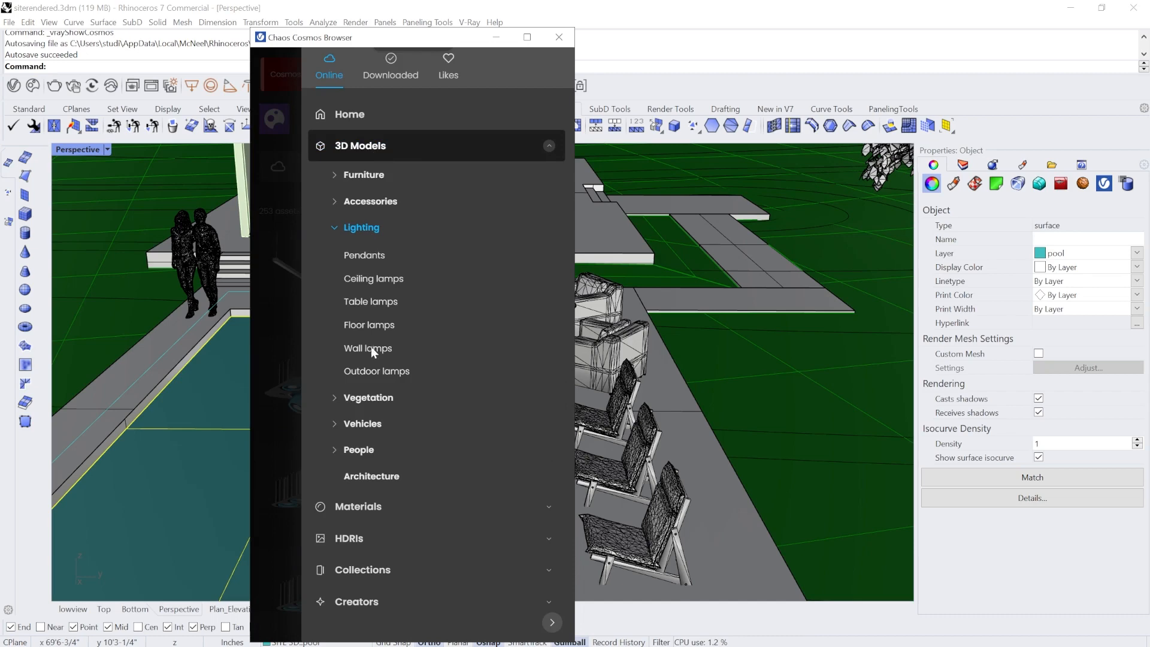
click(387, 379)
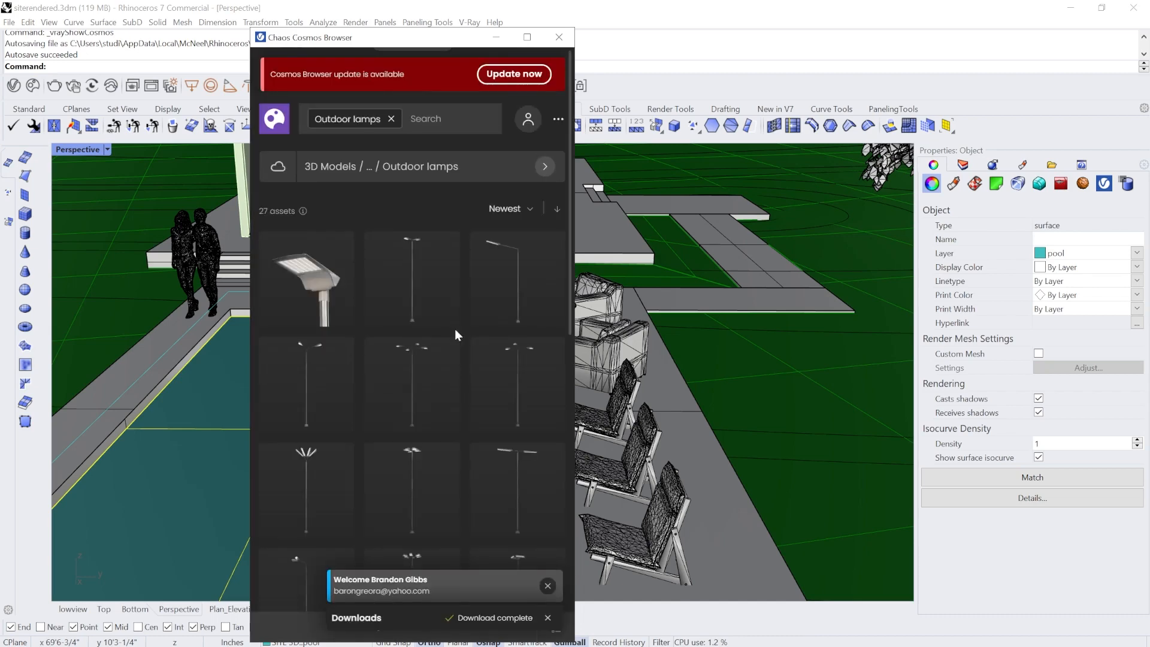
mouse_move(439, 329)
scroll(422, 317, down, 5)
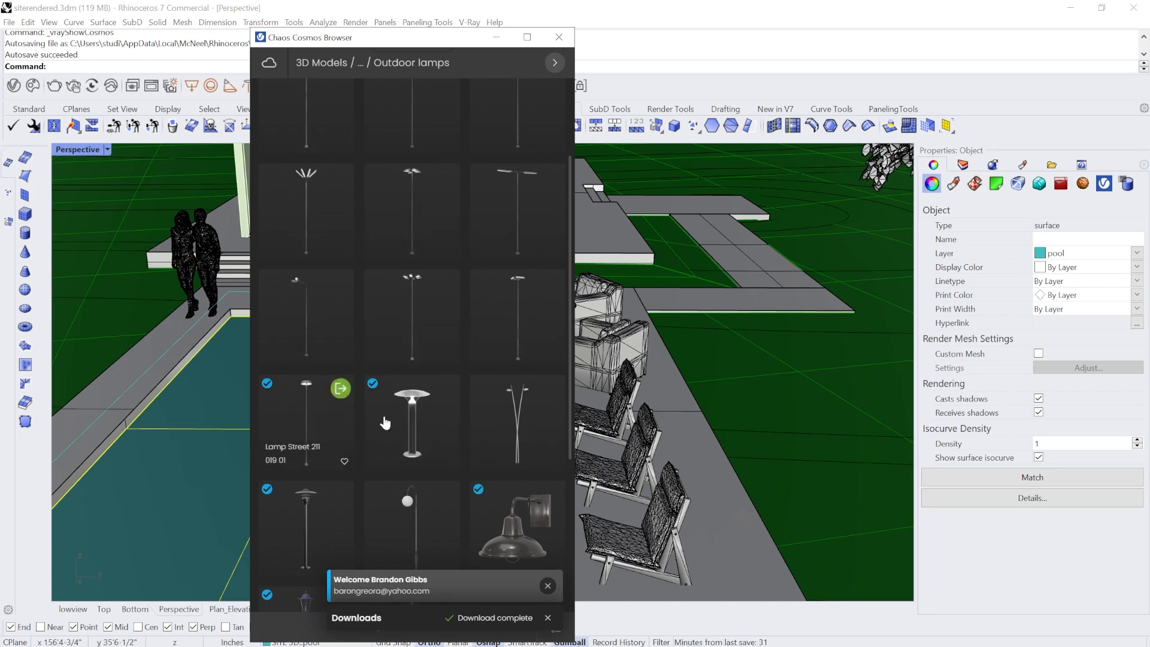
Create a new layer named cosmos-lamp and make it the current layer.
click(962, 167)
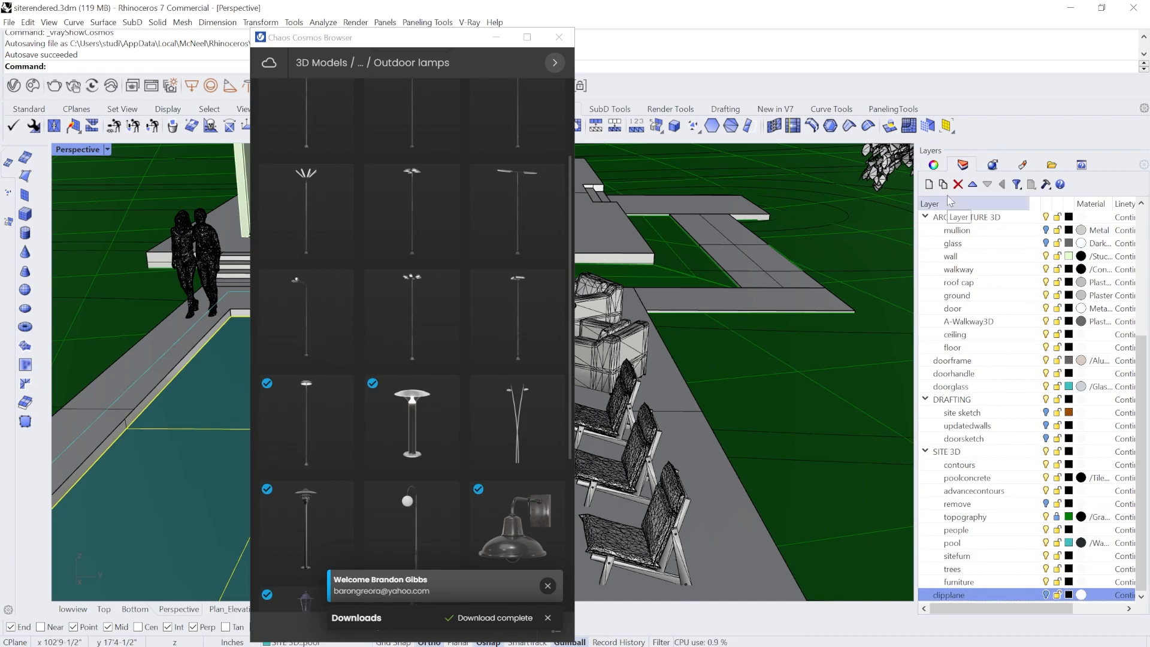
click(930, 185)
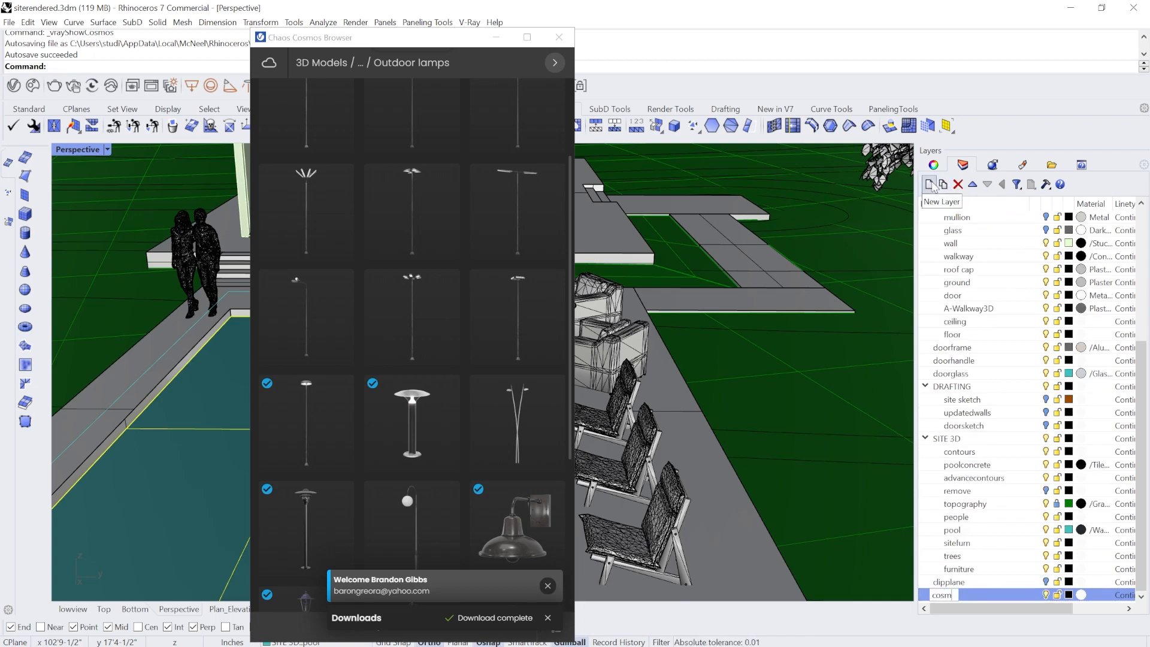
key(Return)
click(1033, 596)
Import Lamp Outdoor 94-14 from Cosmos and place it in the Top view at the paving corner behind the armchairs.
double_click(89, 150)
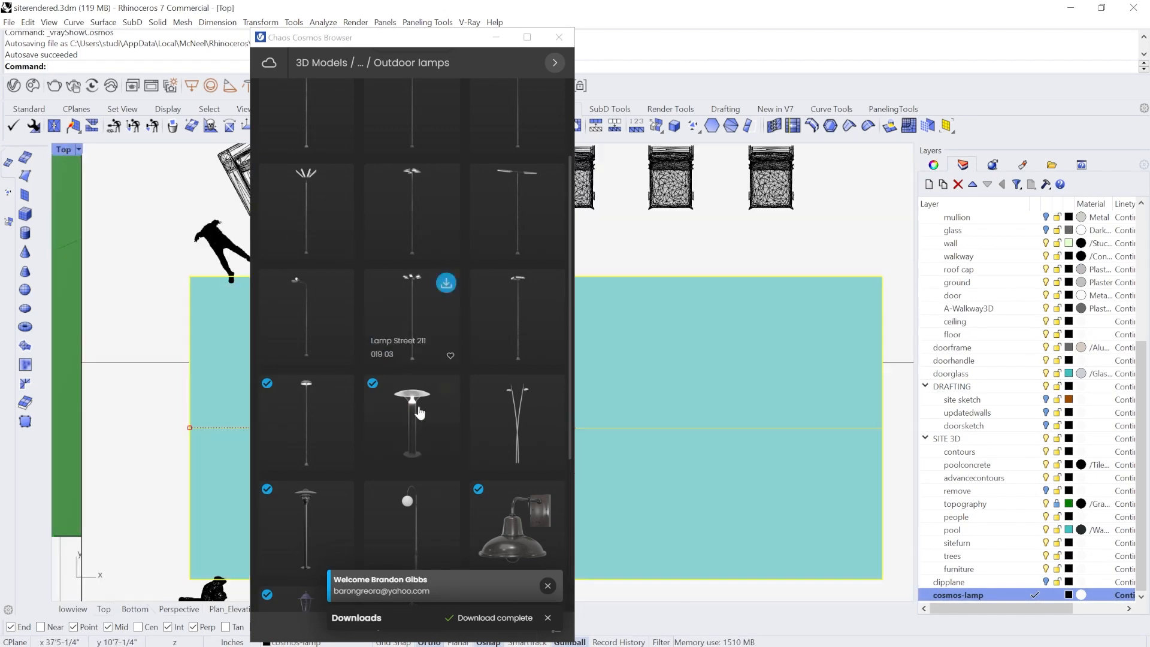
drag(451, 41, 650, 30)
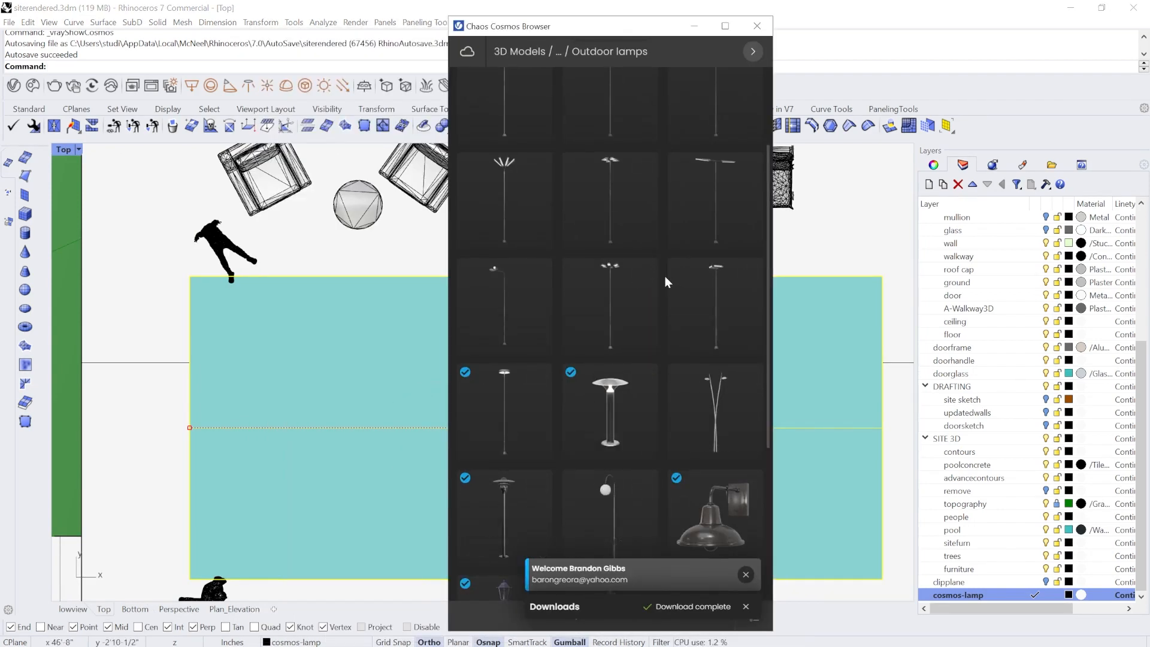
mouse_move(502, 503)
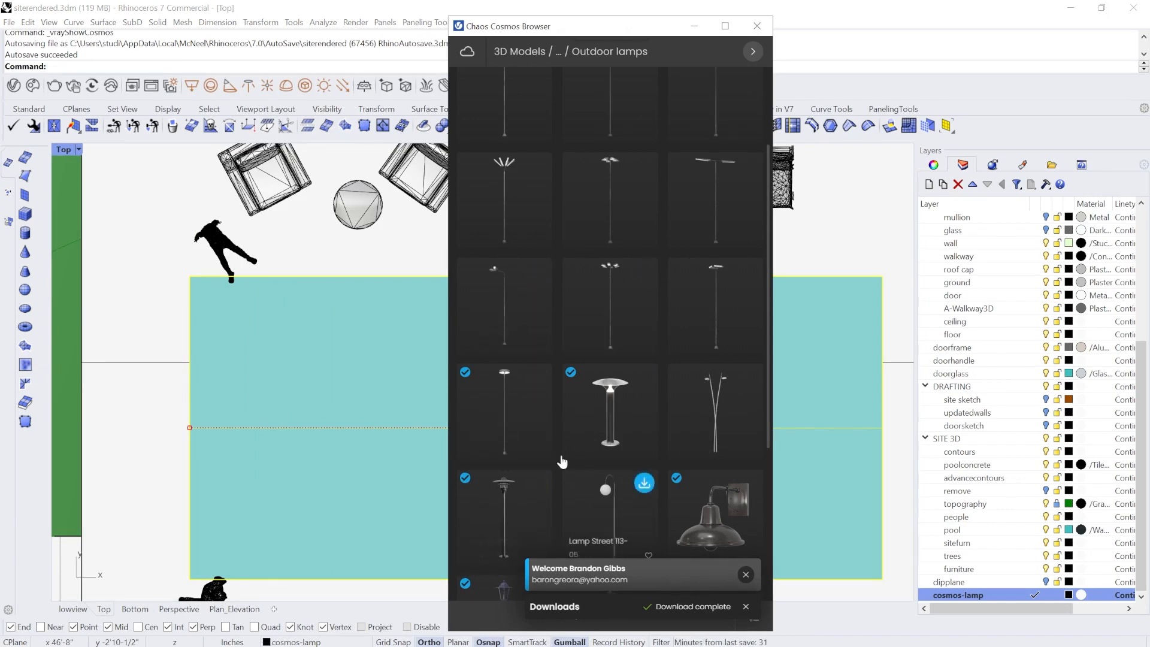
scroll(530, 500, down, 2)
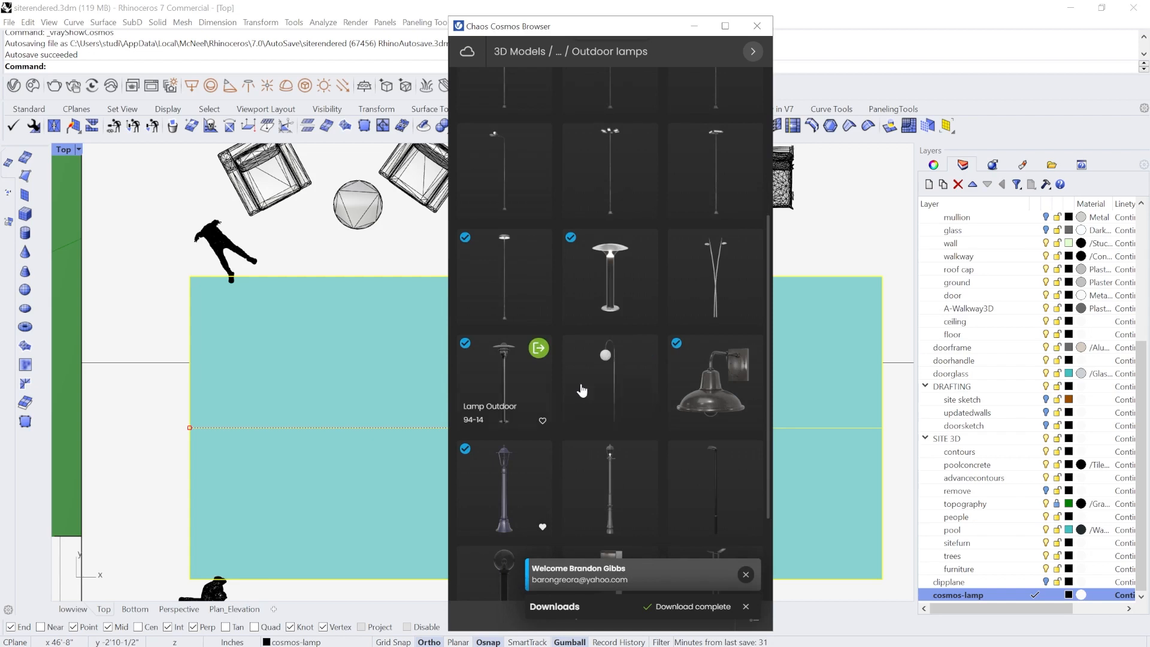
mouse_move(627, 366)
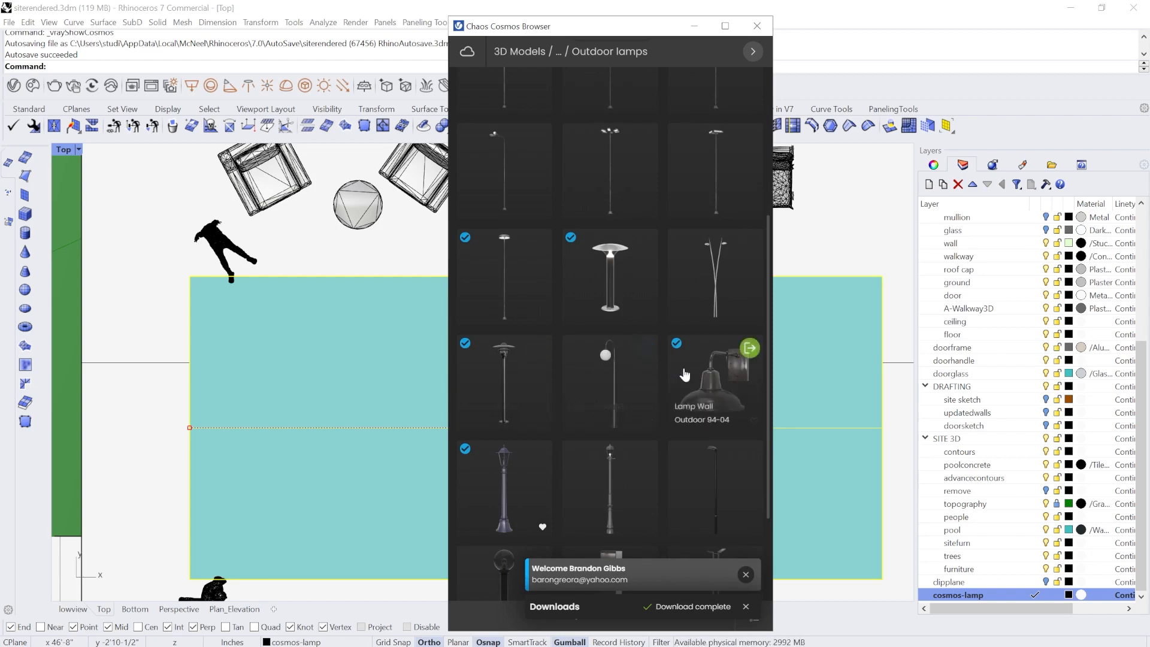
mouse_move(536, 354)
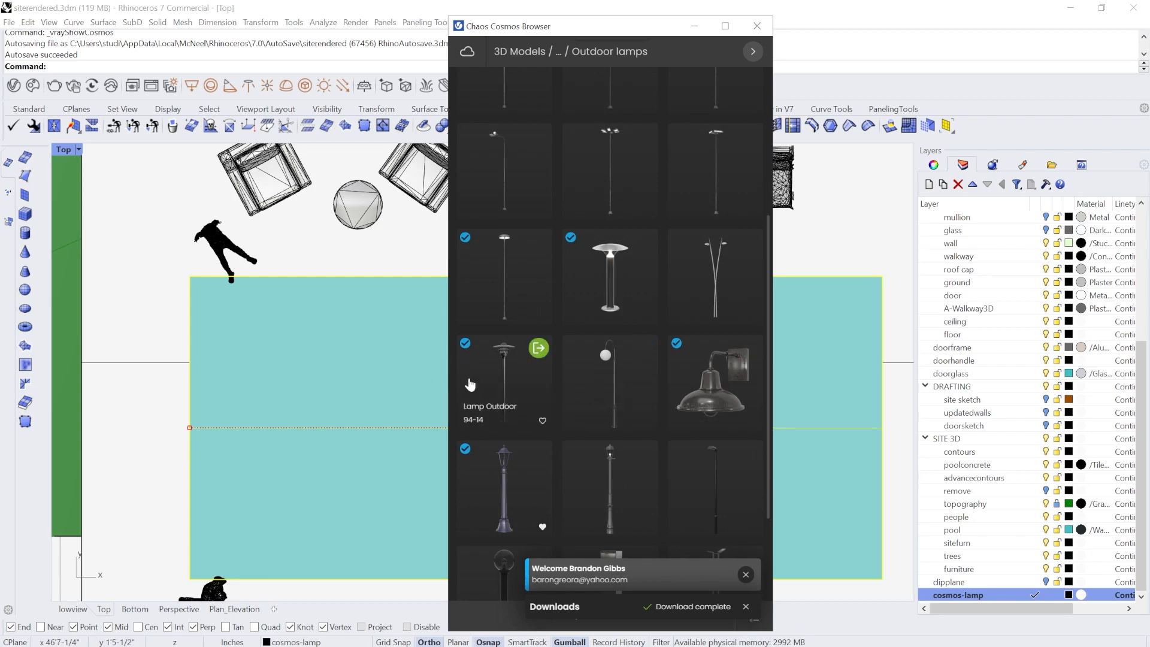
click(539, 349)
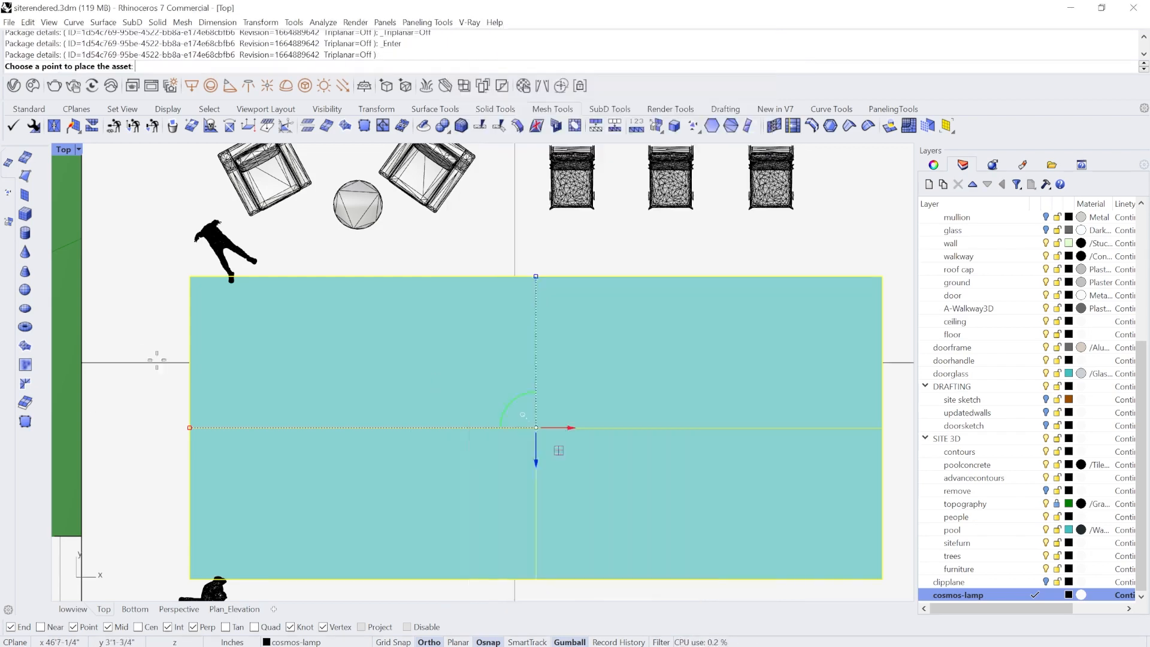
scroll(298, 484, down, 6)
scroll(230, 267, up, 6)
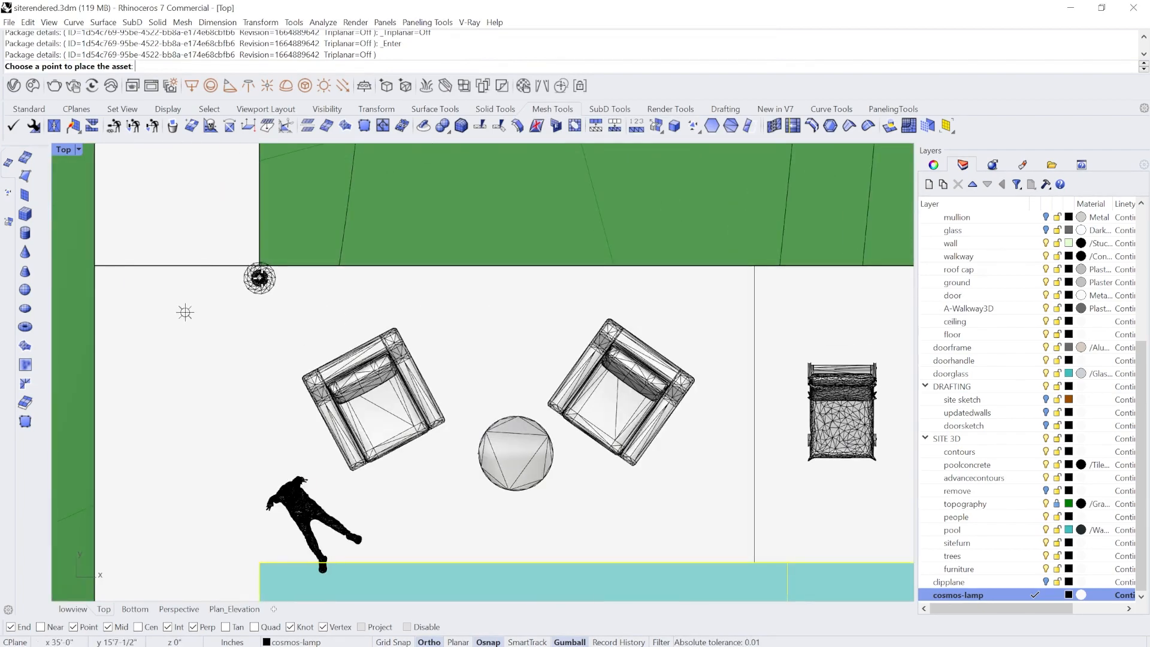
click(269, 282)
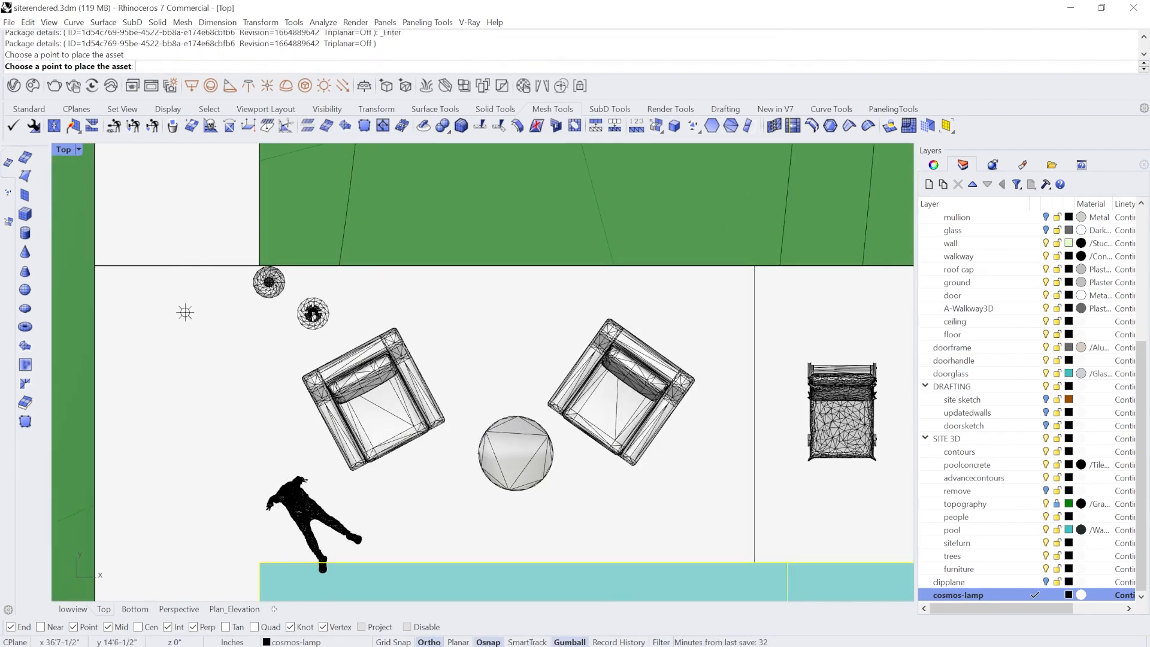
Select the placed lamp, move the Cosmos Browser aside, and lower the lamp toward the paving in the Perspective view.
double_click(66, 151)
scroll(222, 482, down, 3)
drag(501, 26, 903, 41)
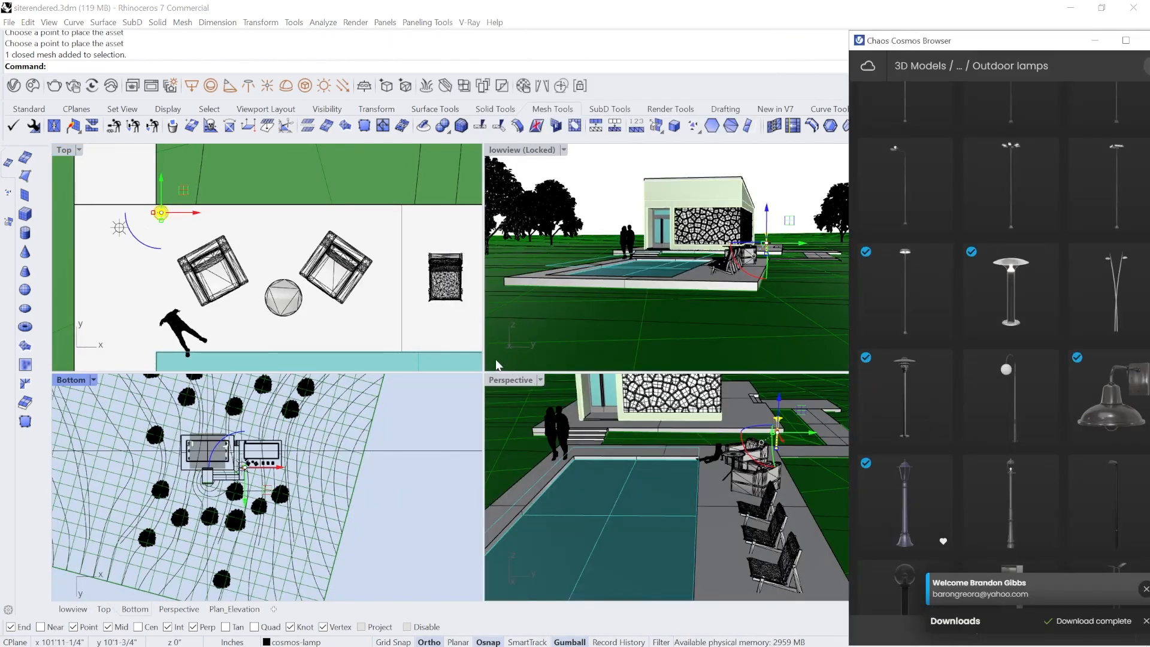
double_click(511, 379)
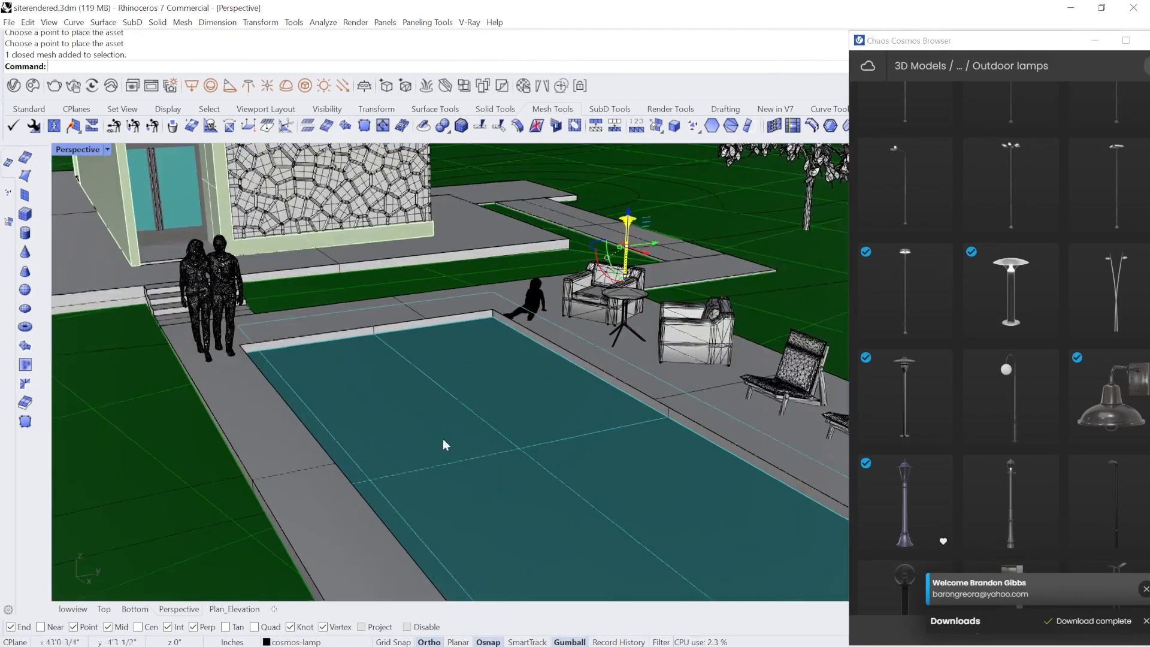
scroll(650, 243, up, 6)
right_drag(651, 243, 554, 304)
right_drag(607, 344, 546, 337)
drag(500, 238, 494, 324)
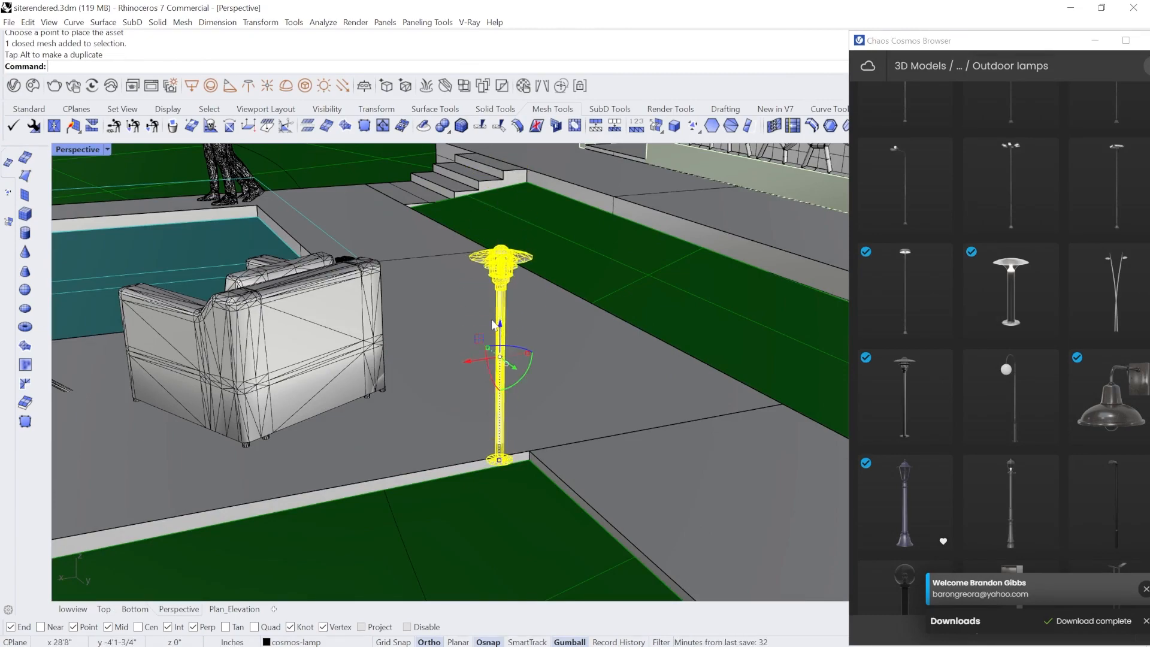
Raise the lamp slightly so that its base sits on the paving surface.
right_drag(486, 426, 537, 446)
scroll(621, 449, up, 4)
mouse_move(621, 449)
right_down()
mouse_move(636, 421)
mouse_move(616, 453)
right_up()
drag(596, 309, 599, 281)
scroll(607, 383, down, 4)
right_drag(602, 414, 573, 421)
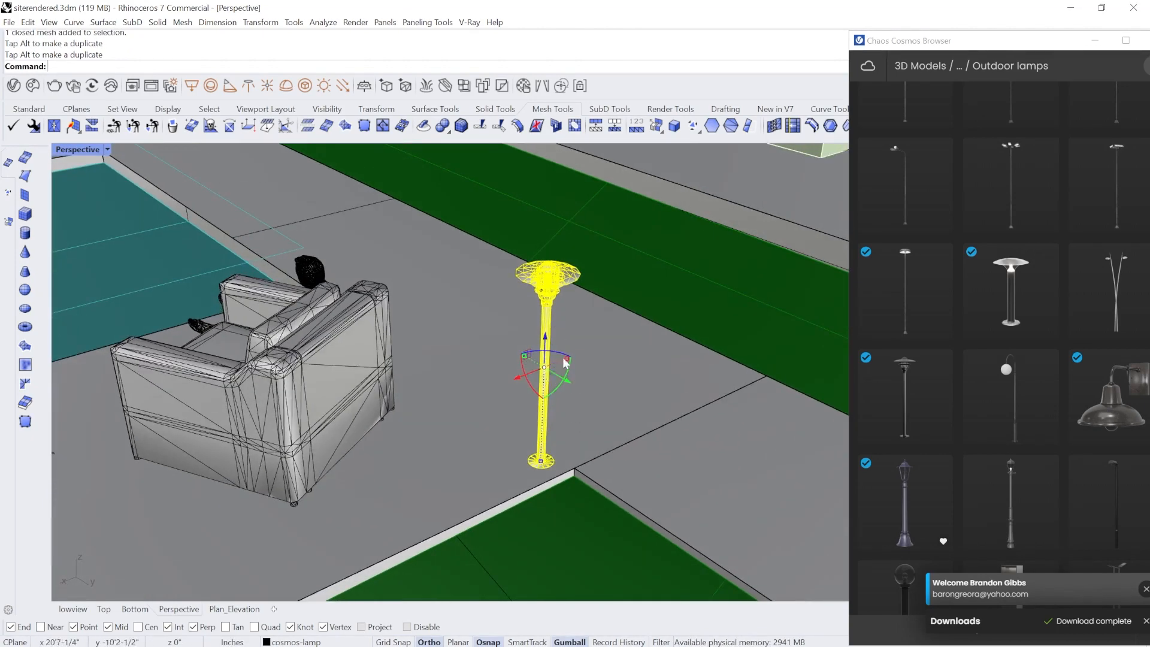
Try stretching the lamp along its height with the gumball, then undo the change.
drag(540, 464, 551, 507)
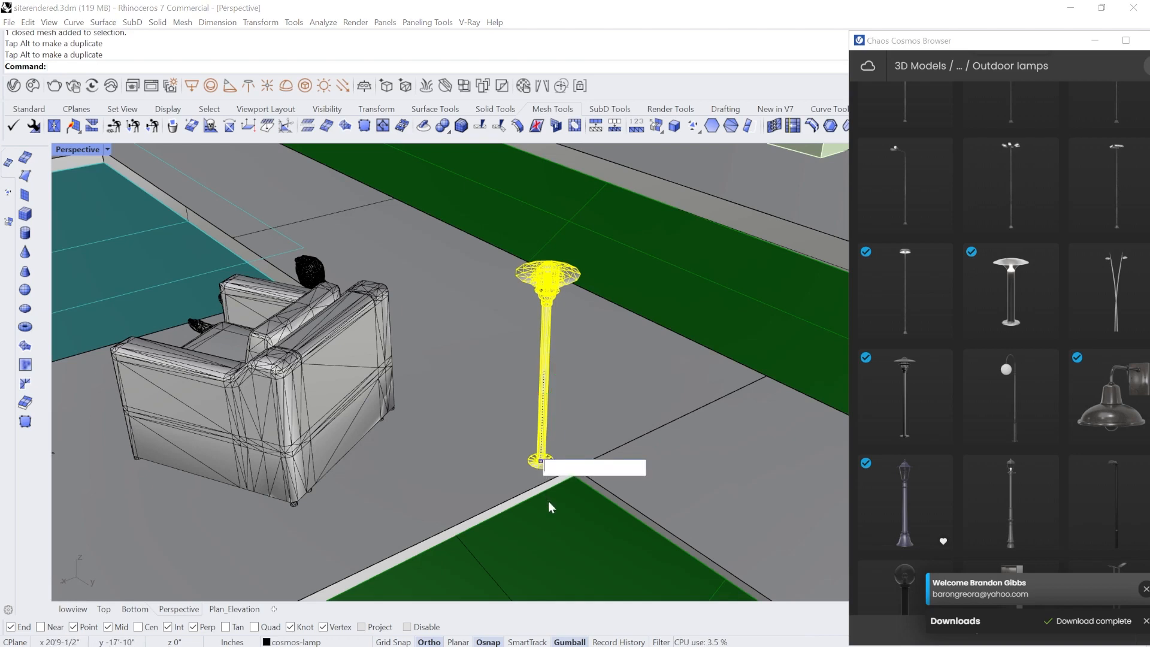
key(Escape)
key(Escape)
click(544, 464)
mouse_move(544, 455)
right_down()
mouse_move(540, 444)
mouse_move(532, 452)
right_up()
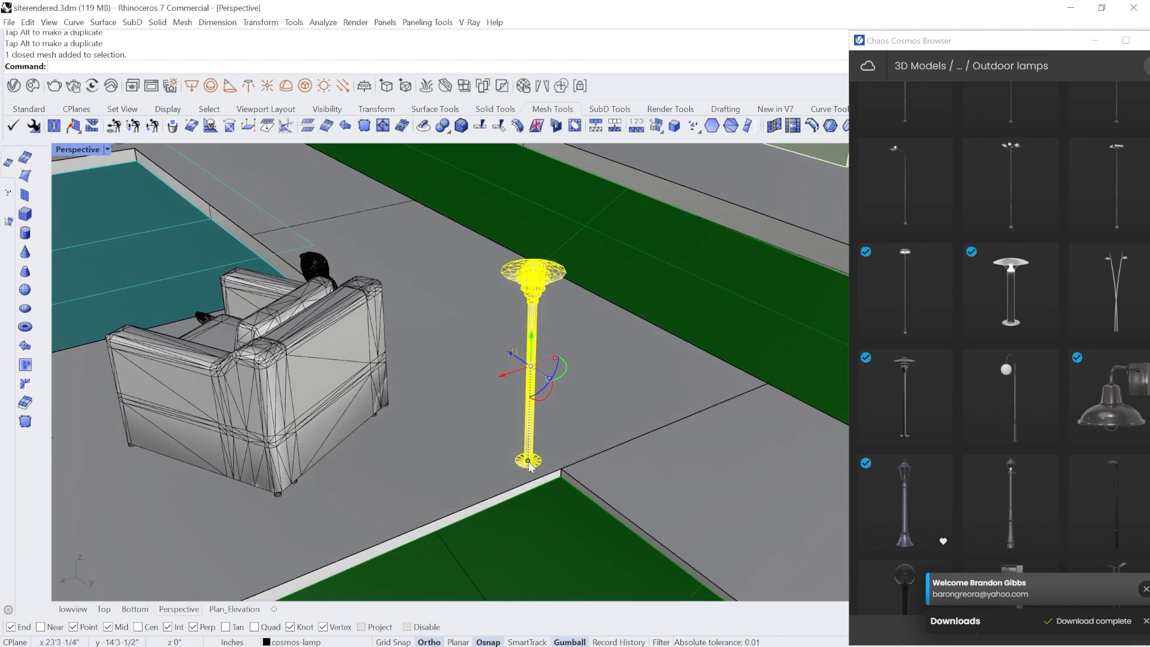
click(529, 462)
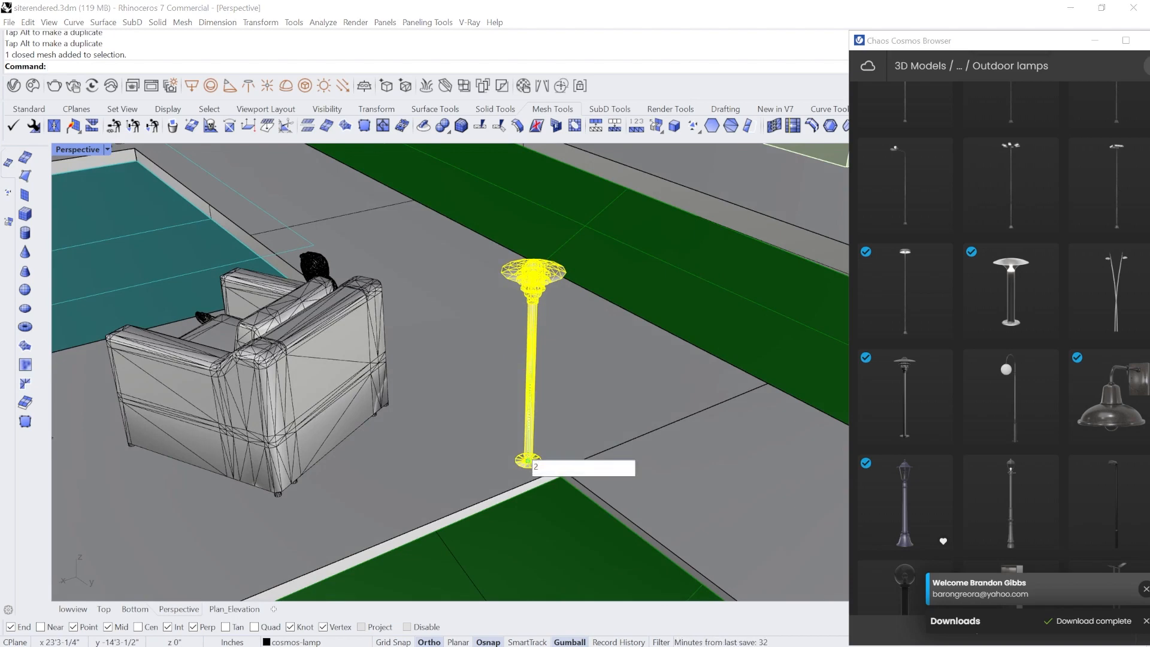
text(3)
key(Return)
scroll(518, 467, down, 5)
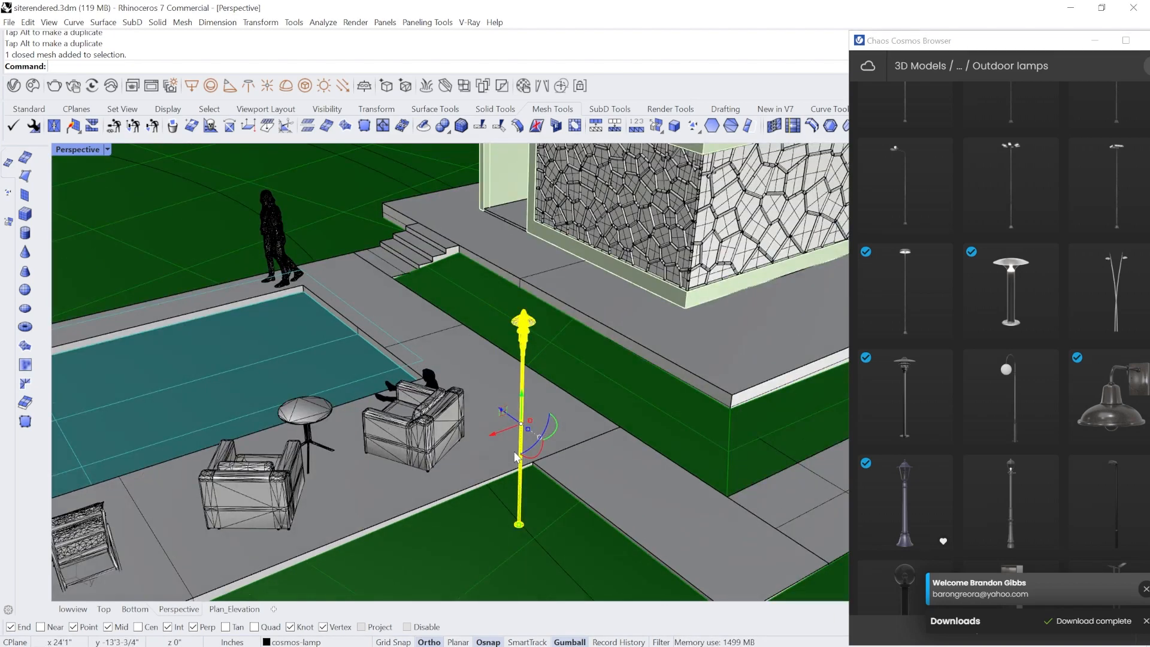
key(ctrl+z)
scroll(516, 458, up, 5)
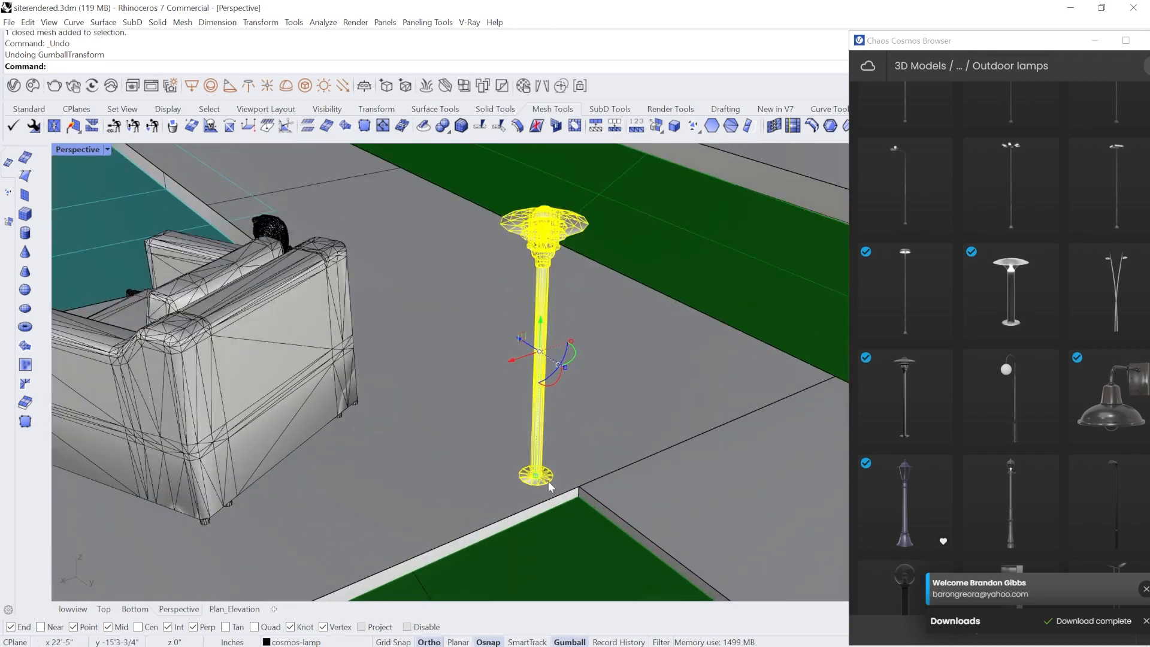
Try enlarging the lamp freehand in all directions with the gumball, then undo the scaling.
drag(509, 469, 534, 537)
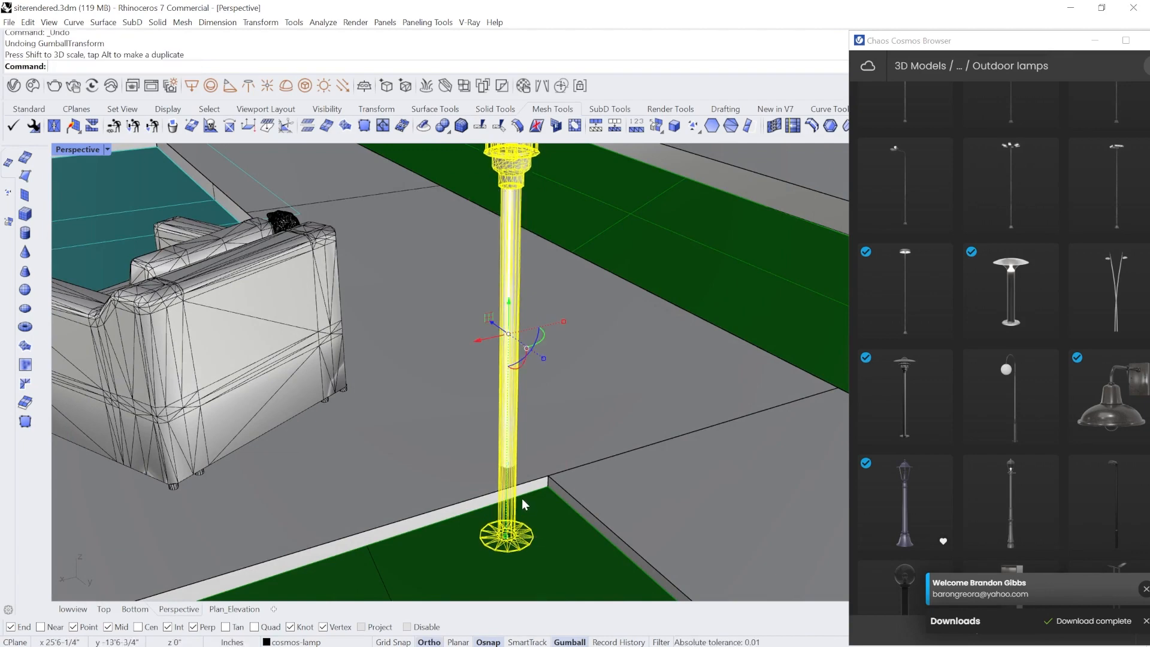
scroll(523, 498, down, 3)
key(ctrl+z)
Scale the lamp uniformly by a factor of 3 with the Scale command, using its base as the base point.
text(s)
key(Return)
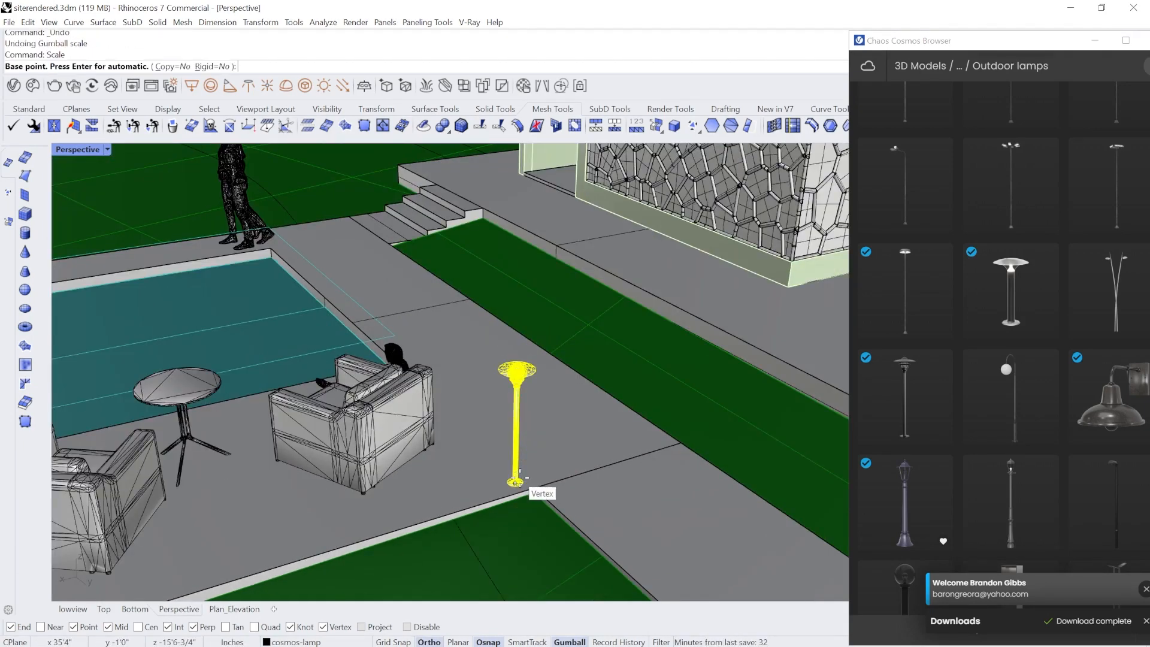
scroll(522, 488, up, 5)
click(496, 502)
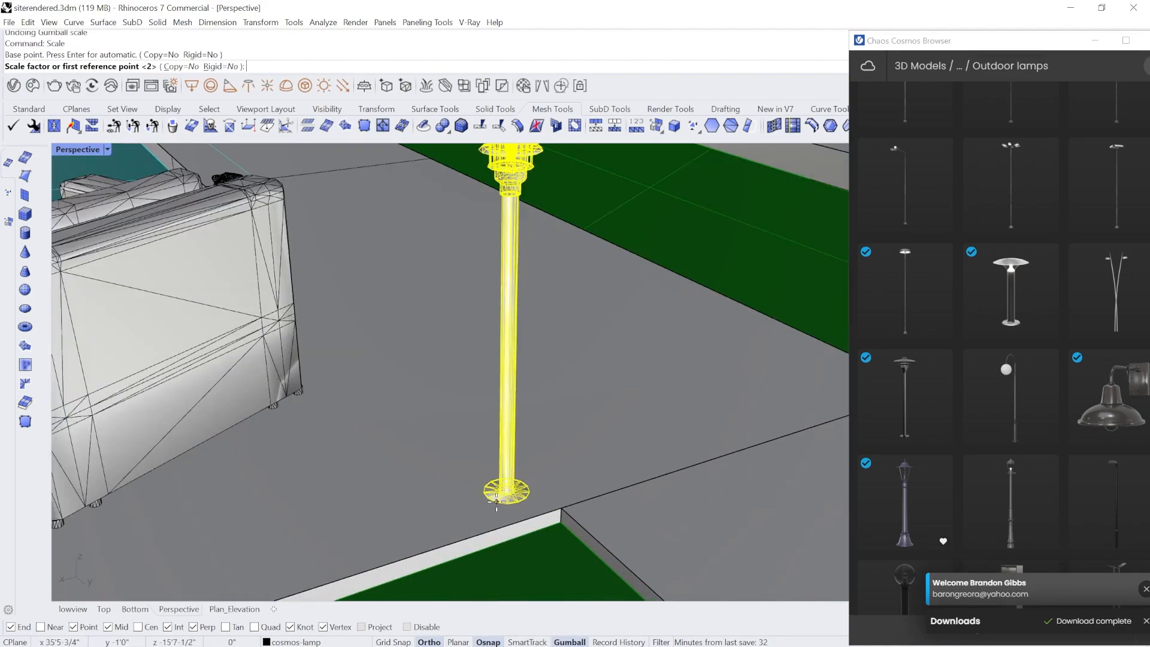
text(3)
key(Return)
scroll(476, 461, down, 10)
right_drag(488, 470, 359, 285)
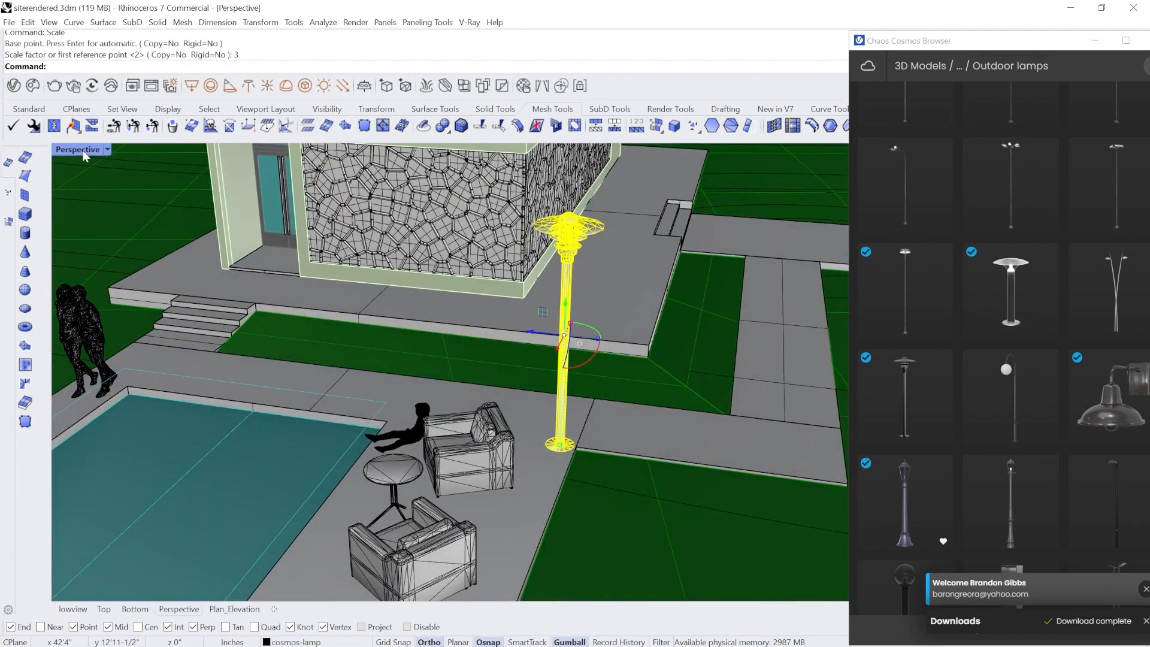
Inspect the enlarged lamp, then bring the Chaos Cosmos Browser back into full view and close it.
scroll(554, 280, up, 3)
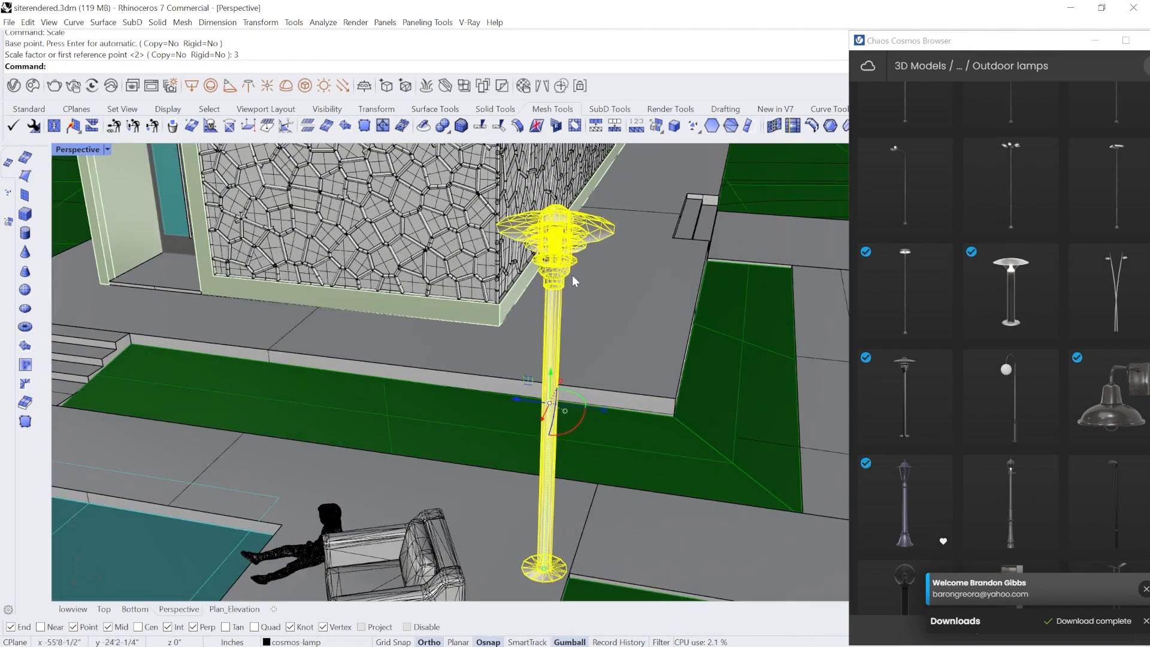
scroll(554, 280, up, 3)
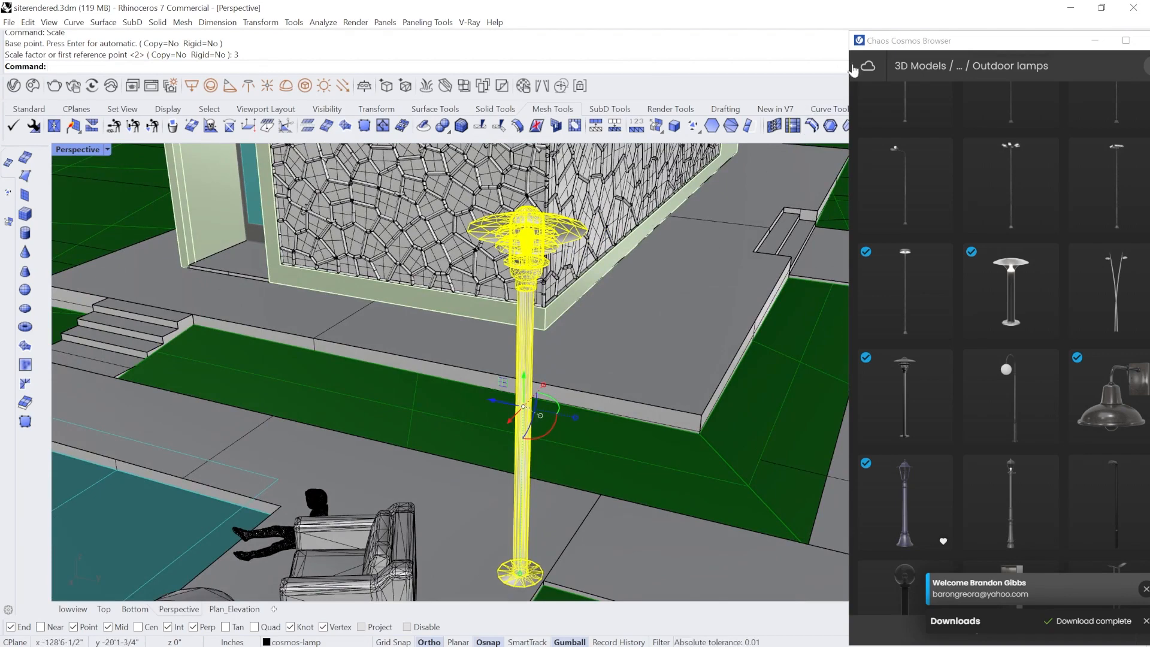
drag(903, 44, 604, 68)
click(855, 64)
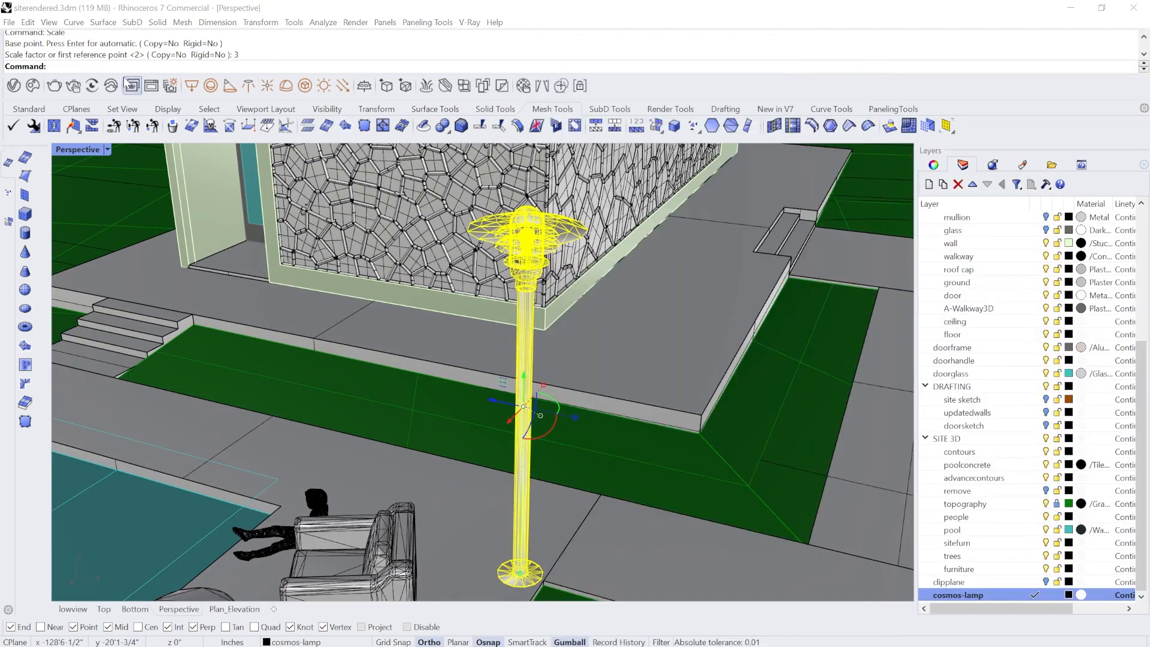
Set the outdoor lamp's light intensity multiplier to 15 in the V-Ray Asset Editor and move the editor clear of the lamp.
click(13, 85)
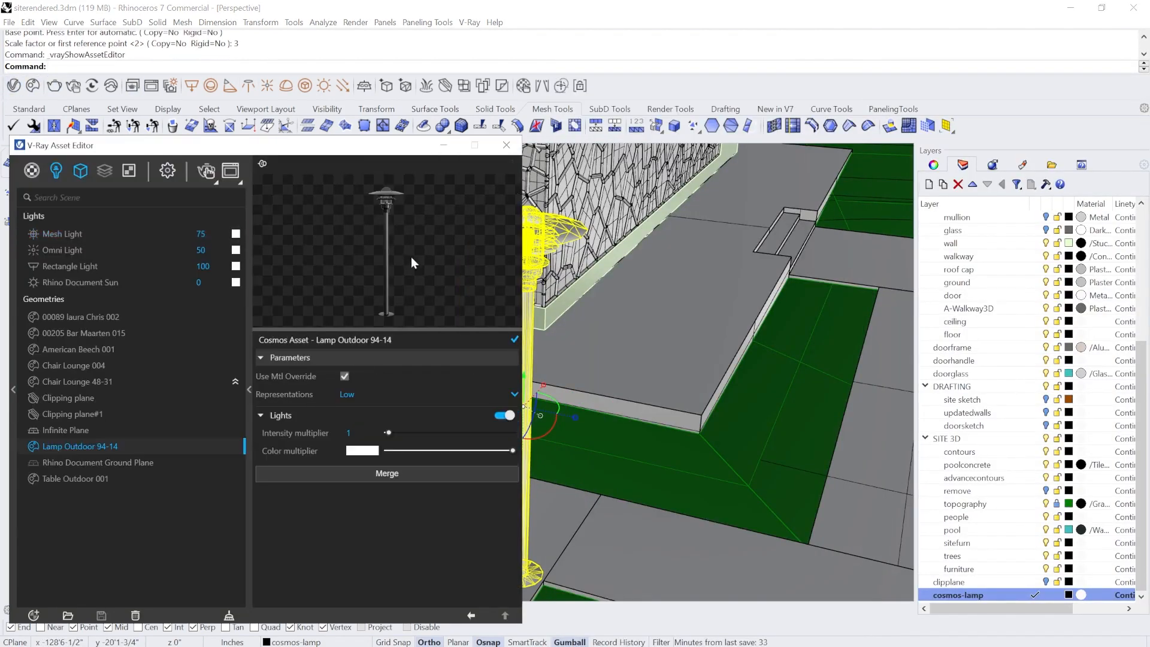
text(15)
key(Return)
drag(379, 149, 1038, 155)
scroll(520, 419, down, 5)
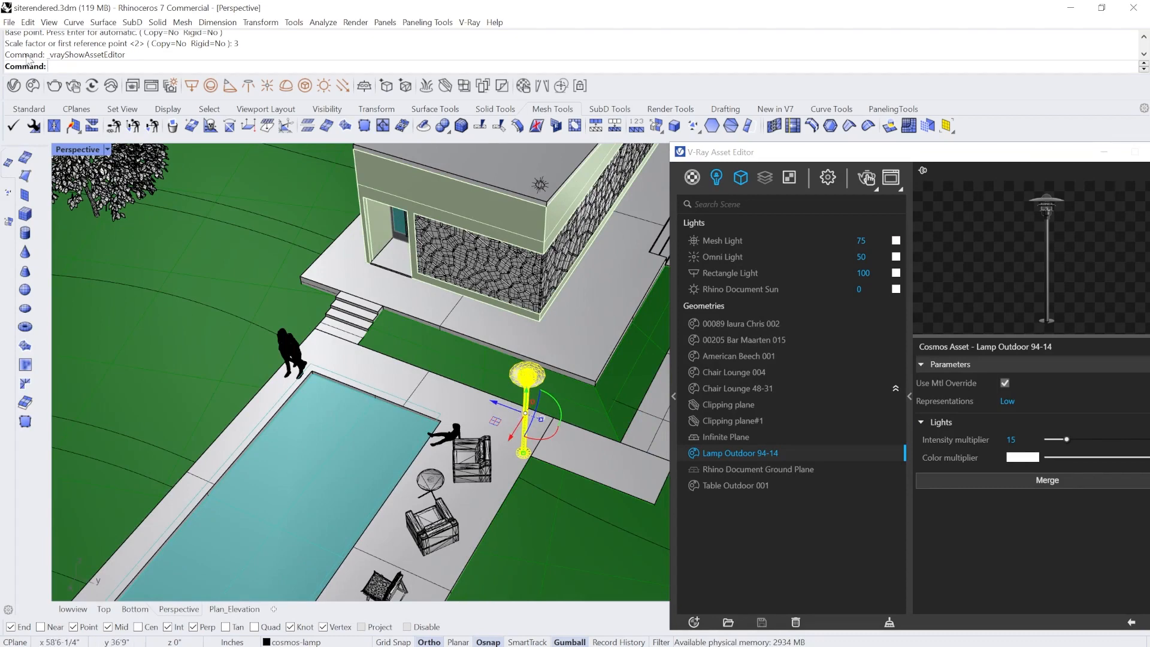
Copy the outdoor lamp in the Top view along the lounge-chair side of the pool deck to the deck's far corner.
double_click(68, 151)
right_drag(187, 202, 123, 202)
scroll(124, 202, down, 2)
drag(137, 222, 141, 222)
text(co)
key(Return)
click(139, 222)
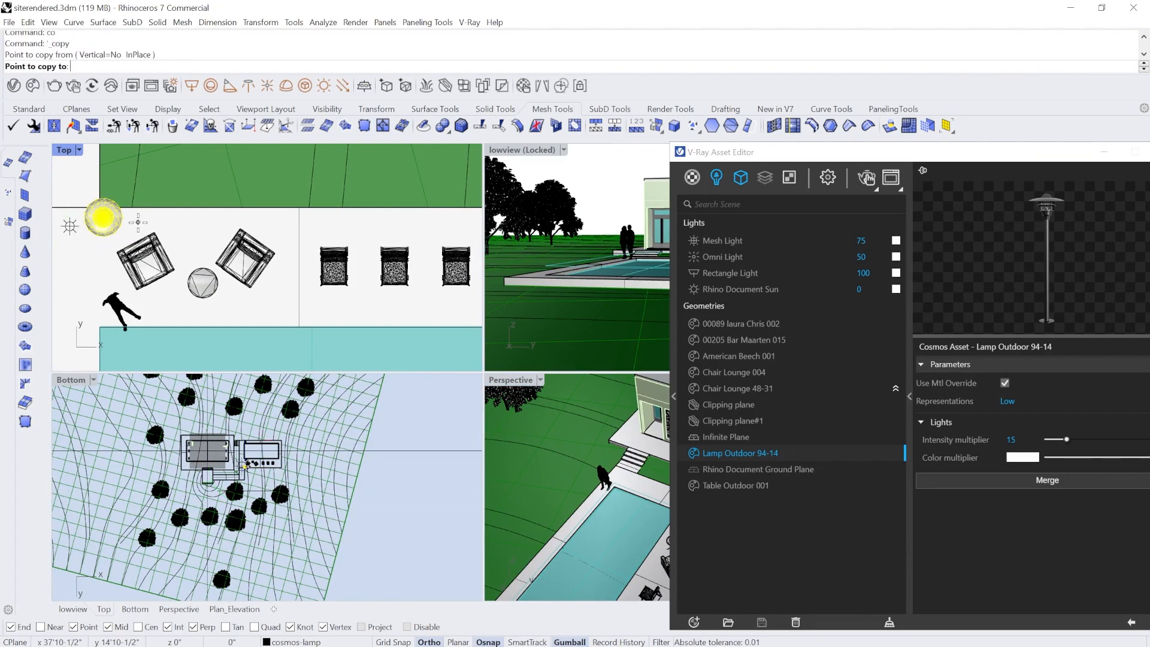
scroll(138, 222, down, 6)
scroll(341, 222, up, 6)
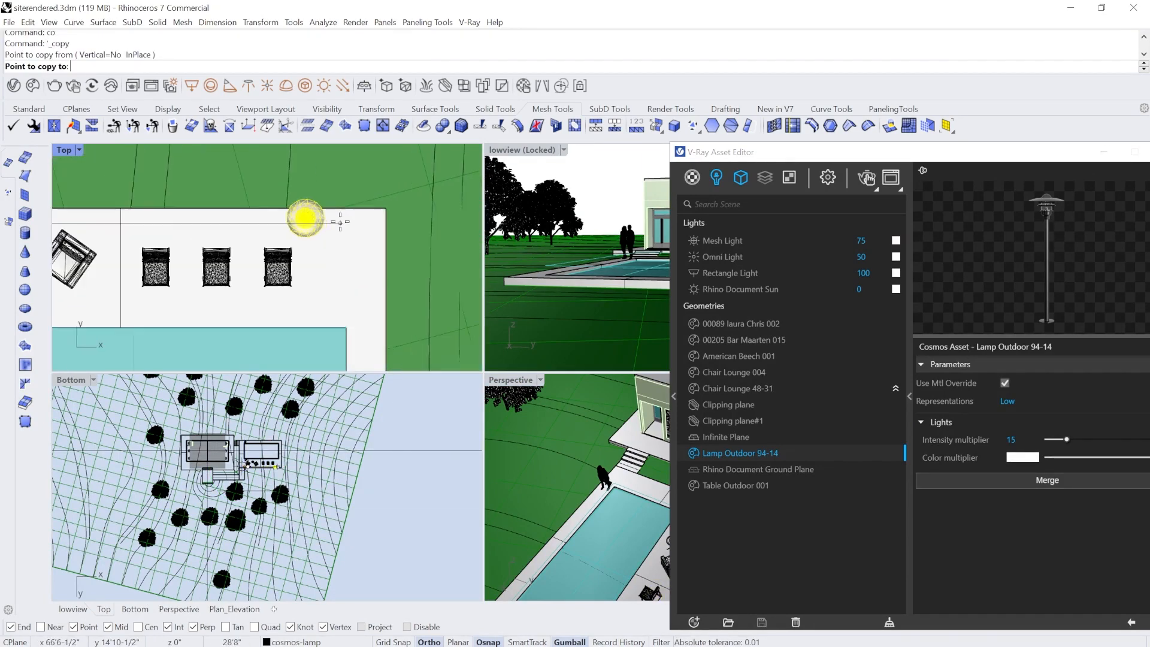
click(410, 222)
key(Return)
Copy the two lamps on the lounge-chair side straight across the pool to the opposite edge of the deck.
click(380, 223)
scroll(435, 211, down, 12)
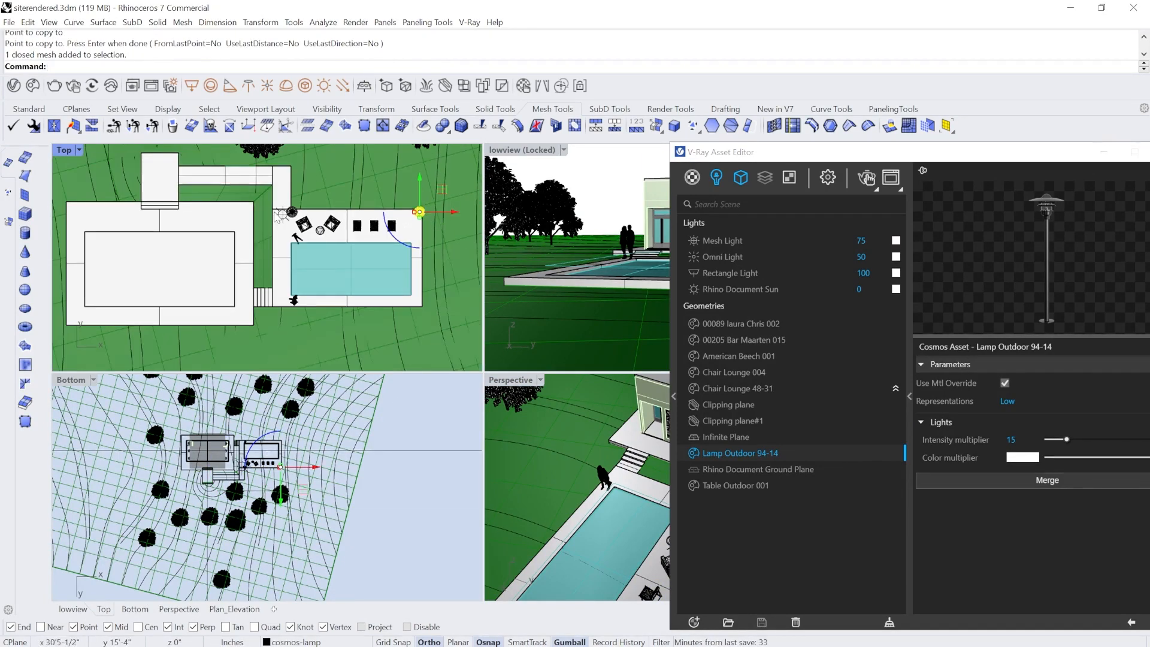
scroll(289, 212, up, 4)
shift+click(294, 214)
text(co)
key(Return)
click(329, 214)
scroll(324, 358, up, 6)
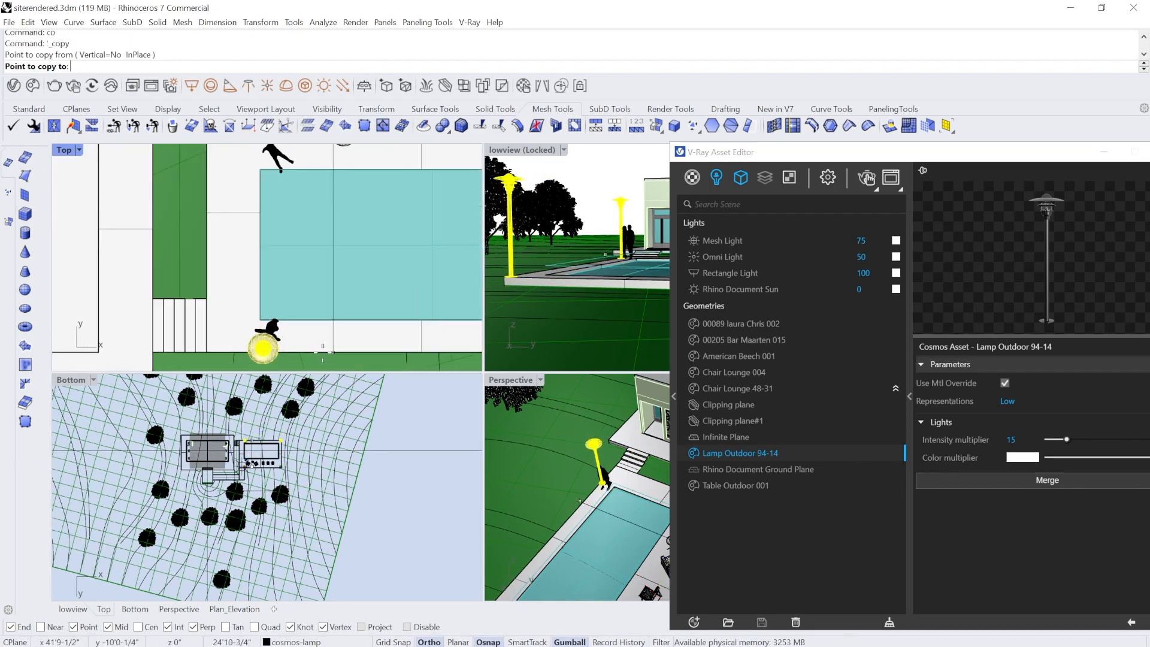
click(322, 351)
key(Return)
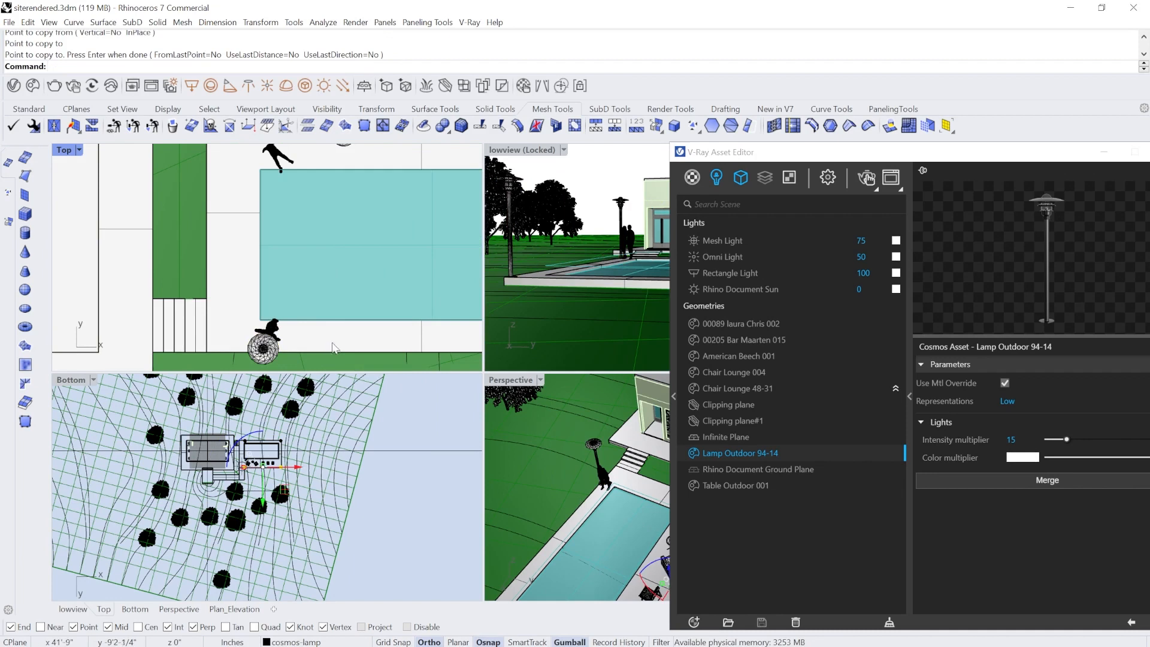
Move the standing couple along the pool's edge with the gumball so they stand clear of the new lamp.
scroll(270, 323, up, 4)
click(248, 290)
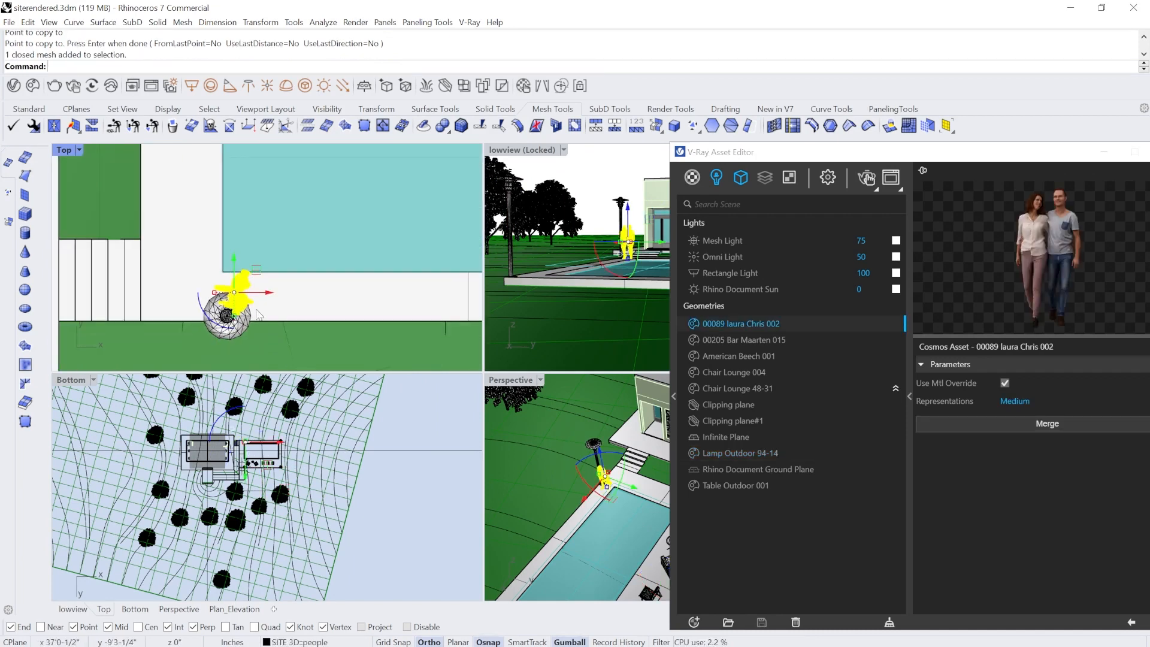
scroll(238, 292, up, 2)
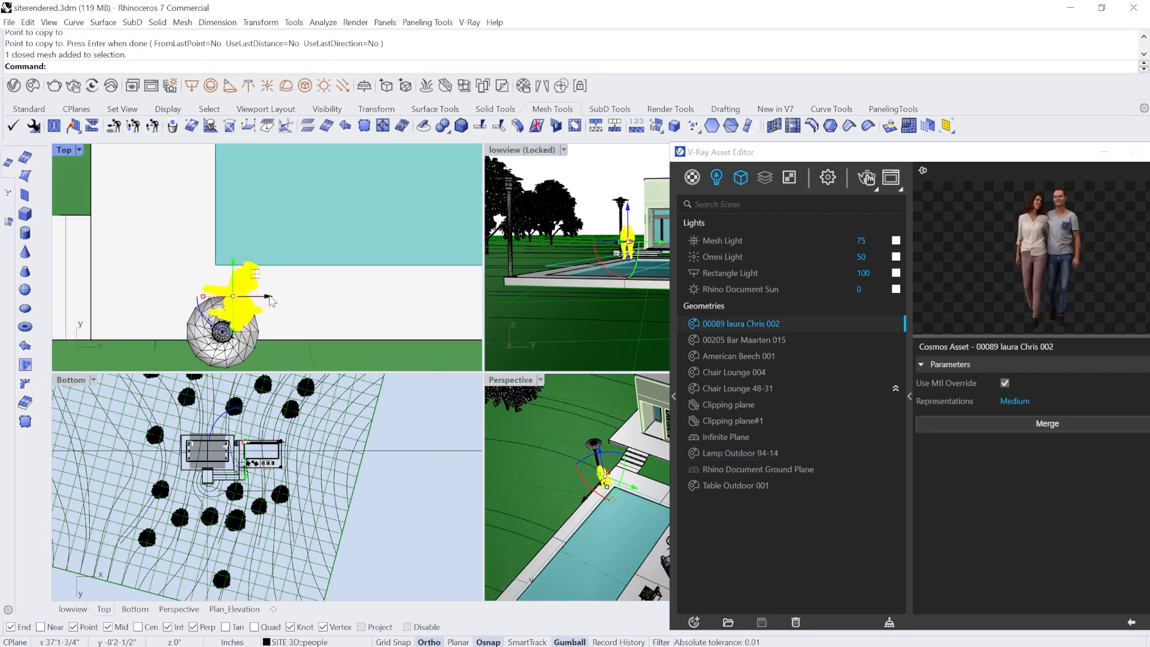
scroll(87, 303, down, 8)
scroll(117, 298, up, 6)
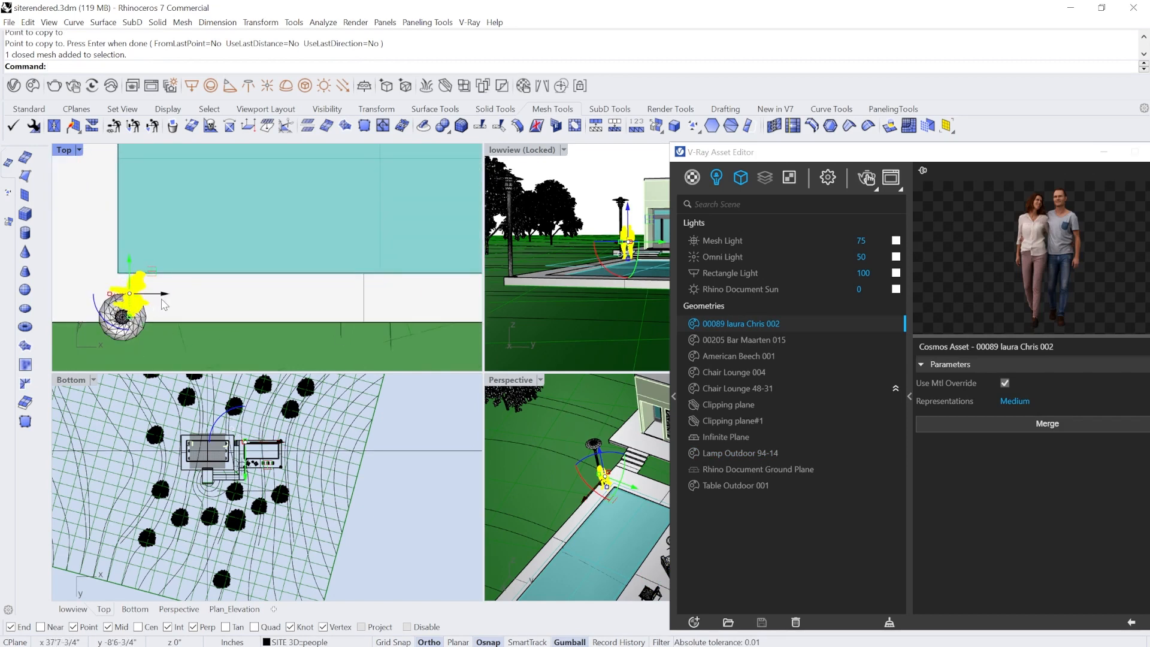
drag(157, 291, 226, 300)
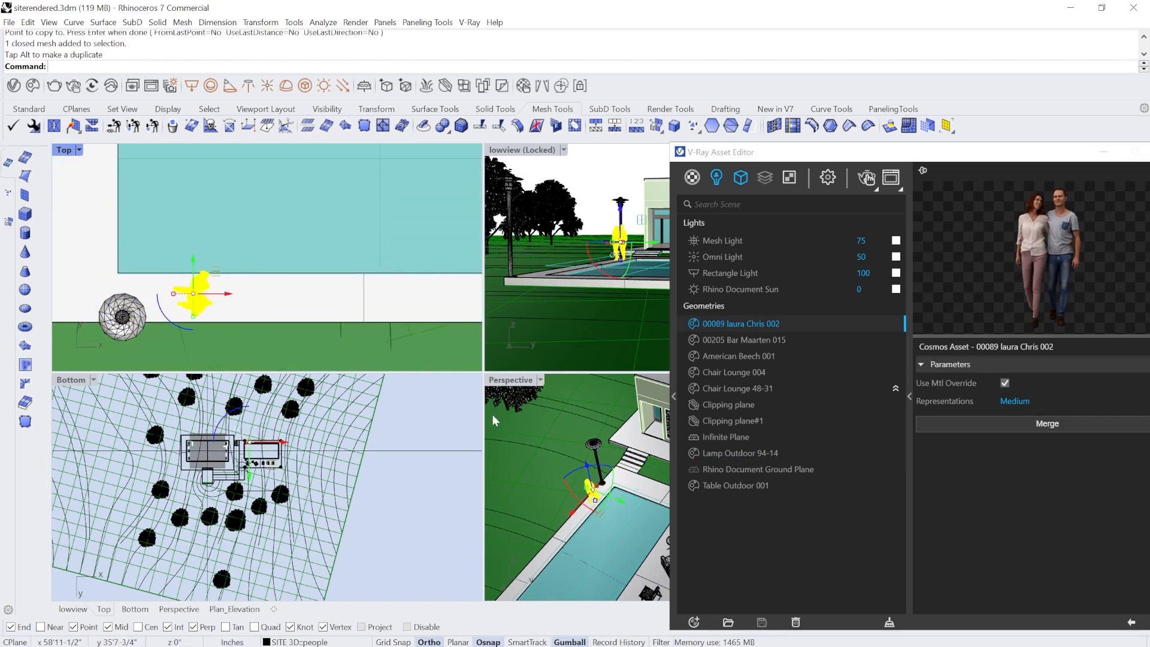
Copy the lamp beside the lounge chairs to the rear corner of the house platform in the Perspective view.
double_click(506, 384)
scroll(358, 278, up, 10)
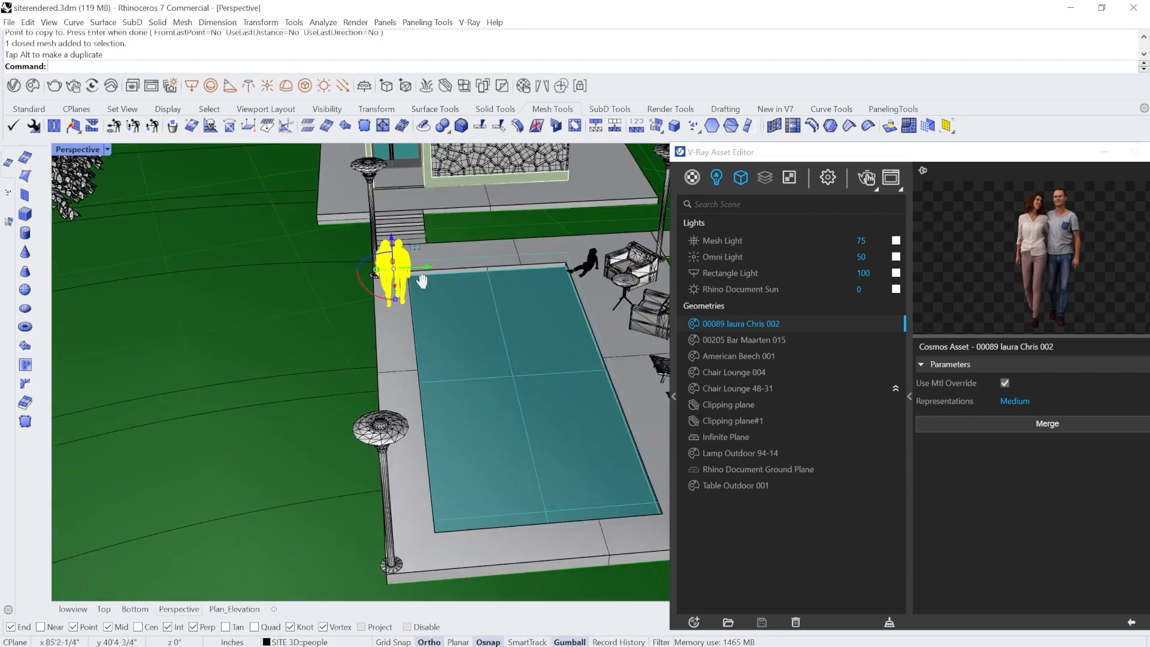
scroll(357, 279, down, 10)
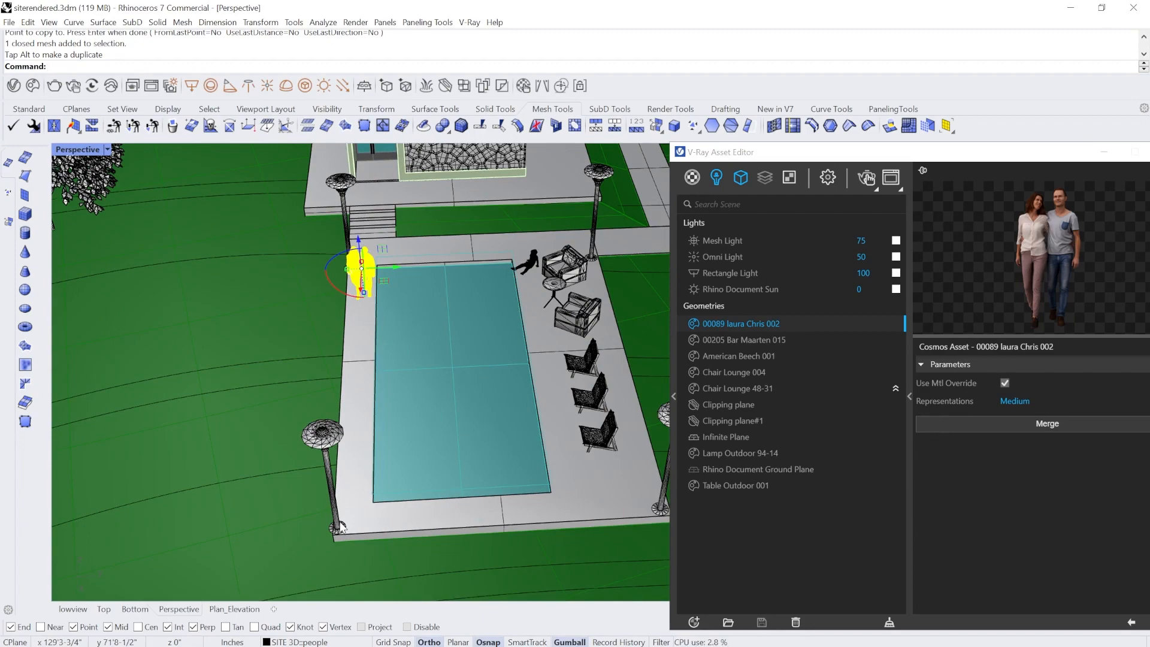
scroll(450, 408, down, 6)
right_drag(393, 432, 440, 388)
click(494, 329)
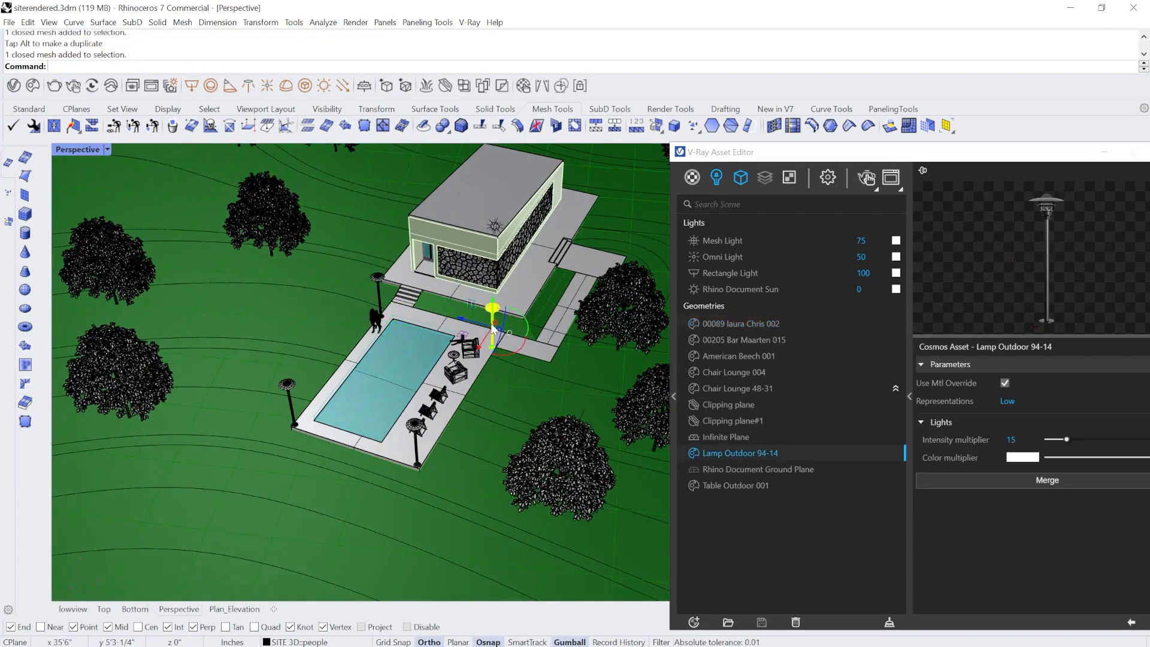
right_drag(344, 338, 393, 416)
scroll(393, 416, up, 3)
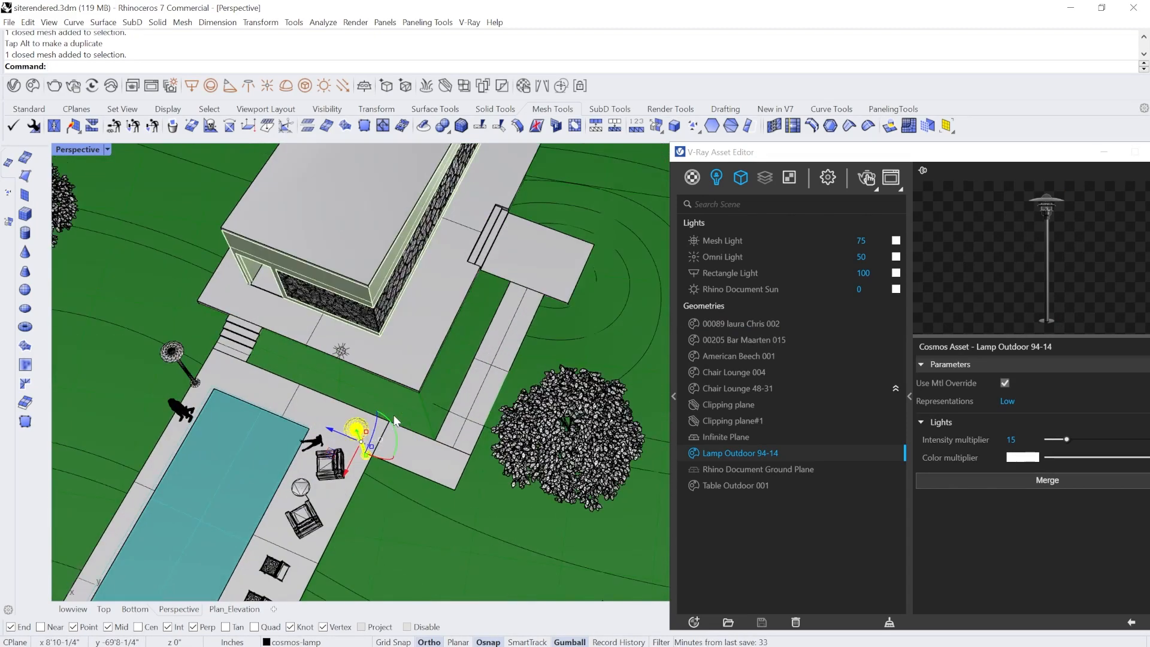
text(co)
key(Return)
click(373, 454)
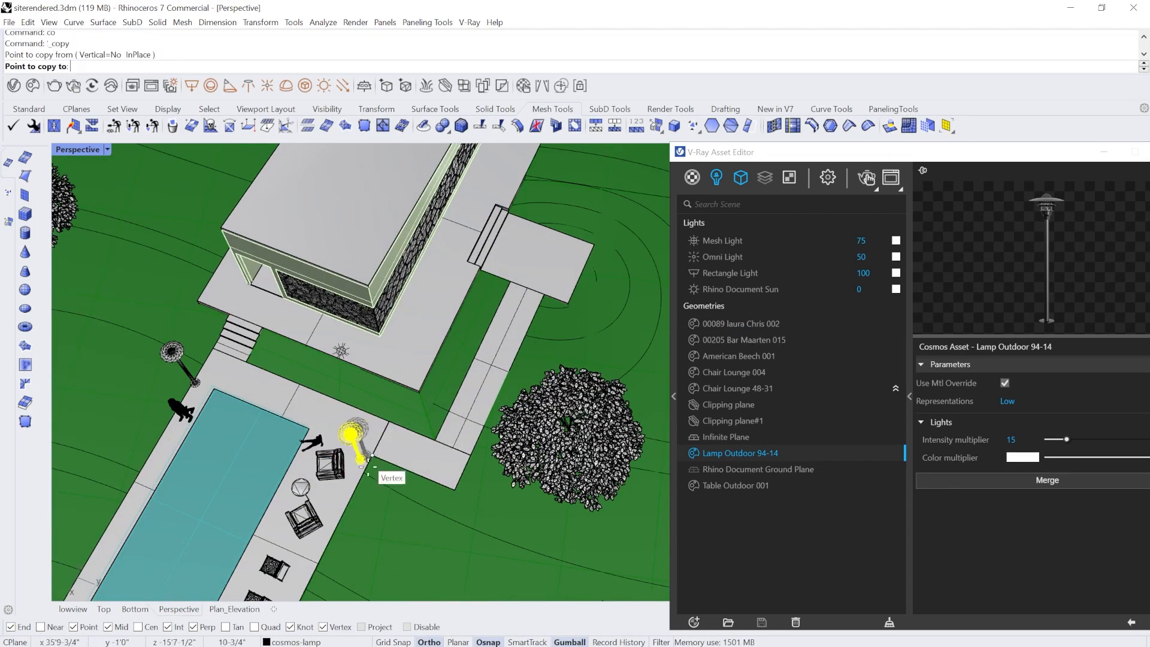
scroll(384, 470, down, 5)
scroll(455, 273, up, 5)
click(486, 256)
scroll(486, 258, up, 3)
key(Return)
Nudge the rear platform lamp inward from the corner and copy it to the platform corner nearest the pool.
right_drag(483, 266, 488, 273)
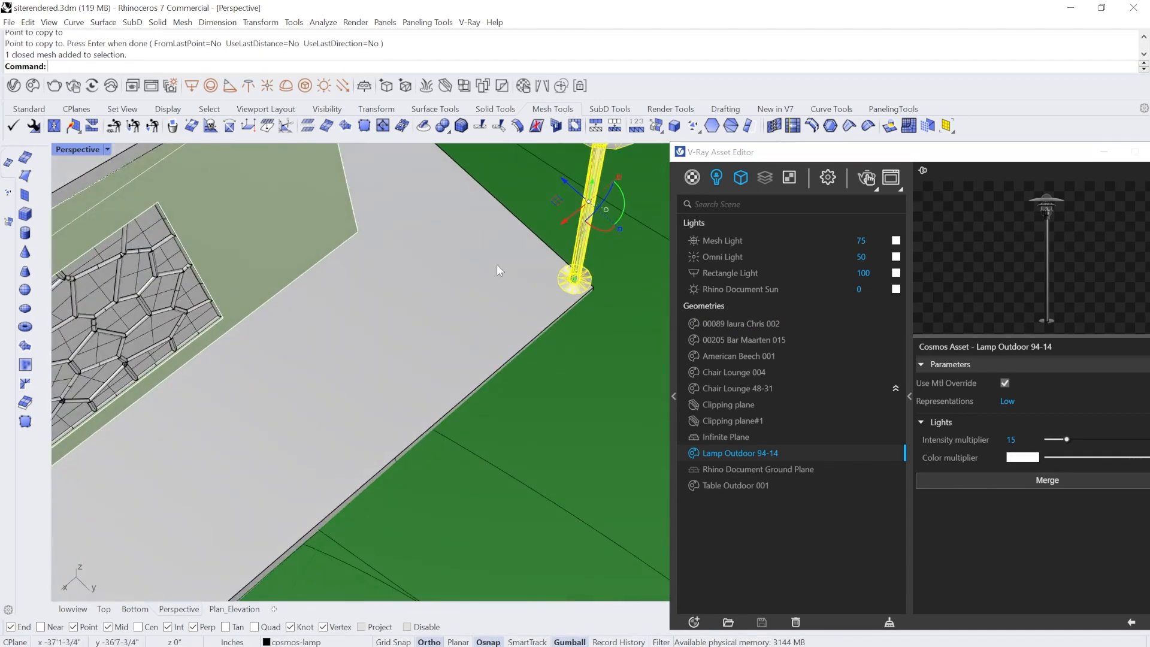
drag(564, 219, 553, 232)
scroll(548, 246, down, 6)
text(co)
scroll(530, 299, down, 6)
right_drag(533, 301, 467, 311)
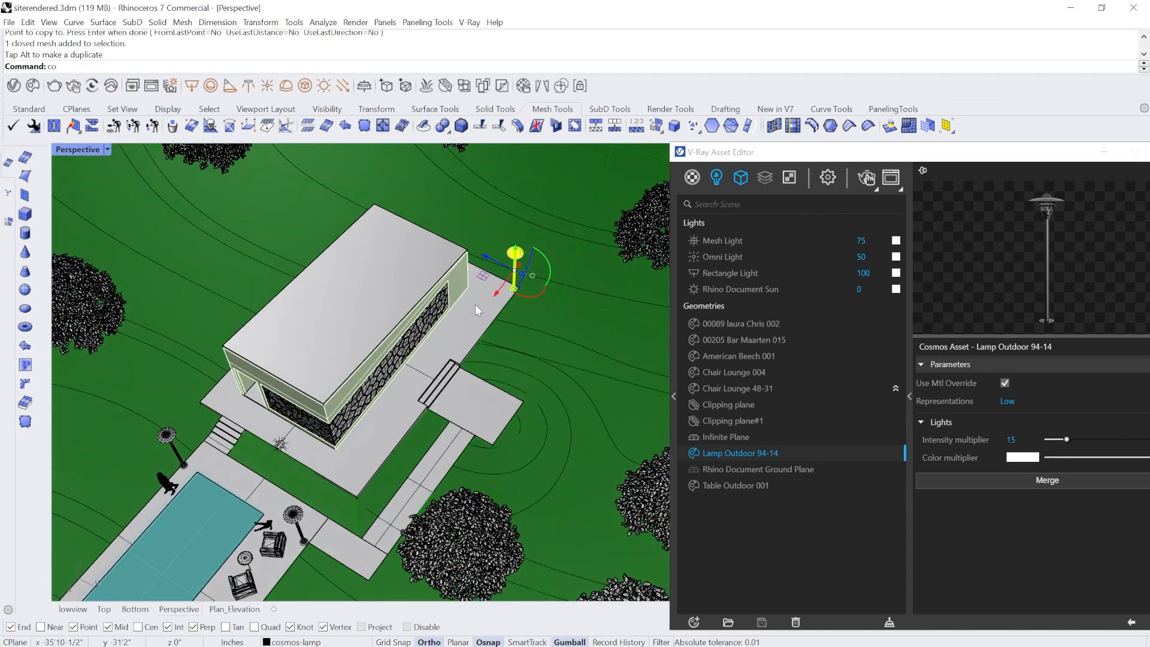
scroll(476, 307, up, 4)
key(Return)
click(530, 280)
click(287, 594)
key(Return)
Select both lamps standing on the corners of the house platform.
right_drag(316, 489, 429, 374)
click(315, 394)
scroll(333, 396, down, 8)
right_drag(336, 419, 510, 196)
scroll(354, 401, up, 6)
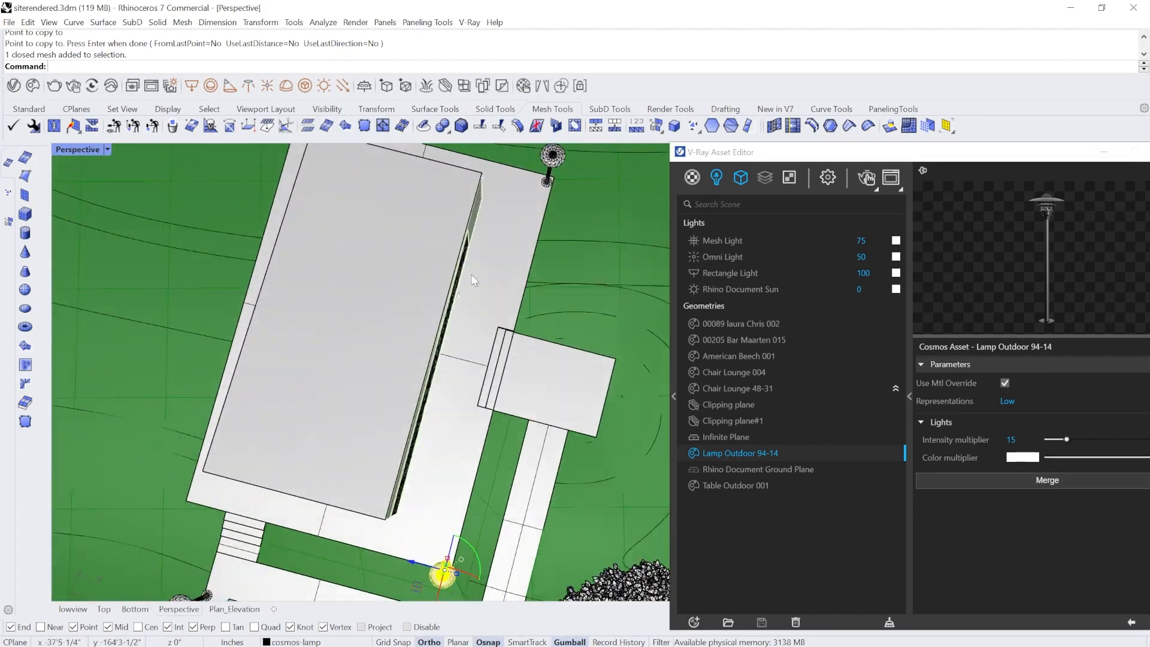
shift+click(546, 178)
right_drag(403, 359, 432, 391)
text(co)
key(Return)
click(452, 209)
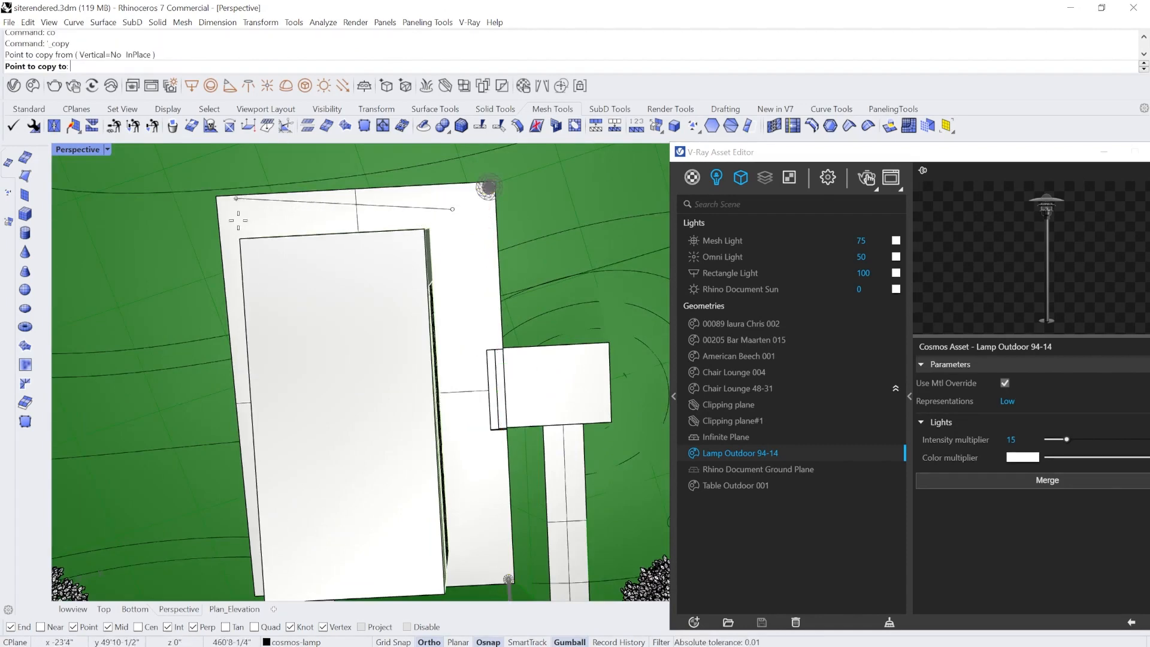
scroll(238, 220, down, 5)
key(Escape)
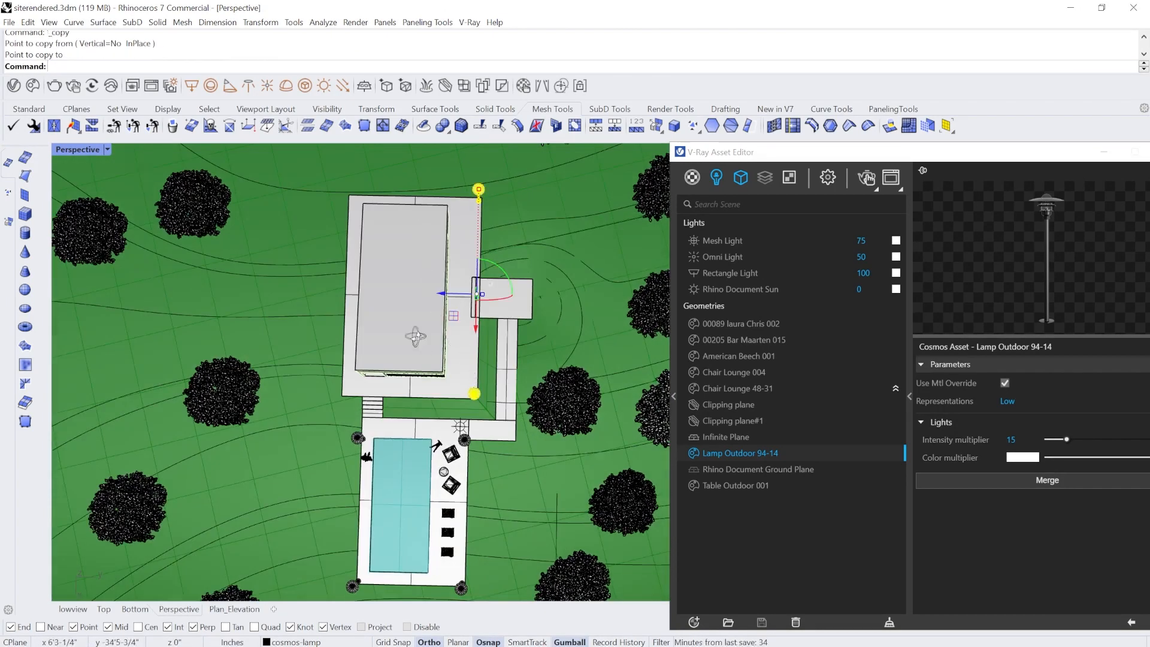
right_drag(415, 337, 427, 332)
text(co)
key(Return)
scroll(425, 336, up, 3)
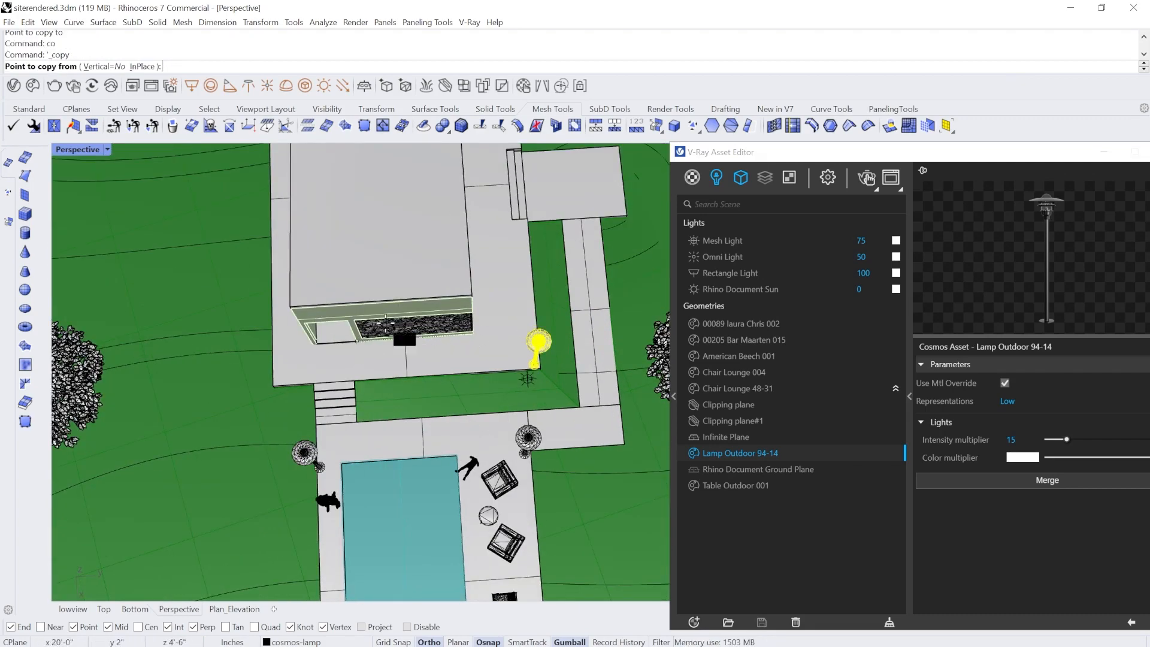
scroll(467, 380, down, 12)
right_drag(466, 378, 451, 361)
scroll(470, 389, up, 8)
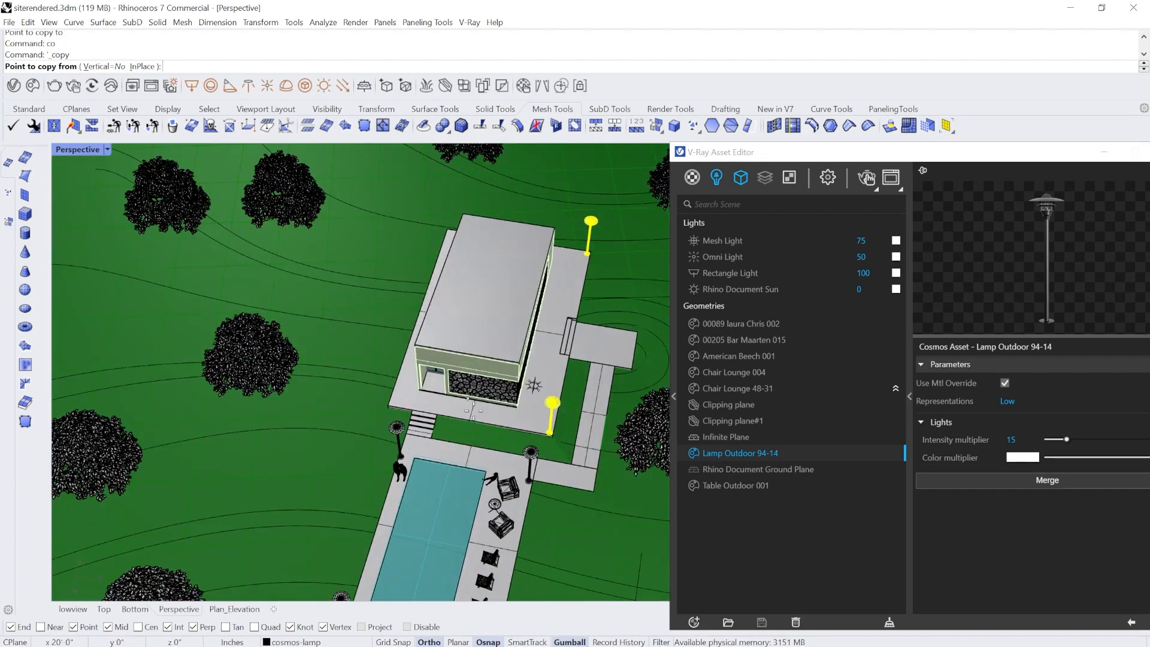
scroll(473, 410, up, 8)
scroll(311, 362, down, 6)
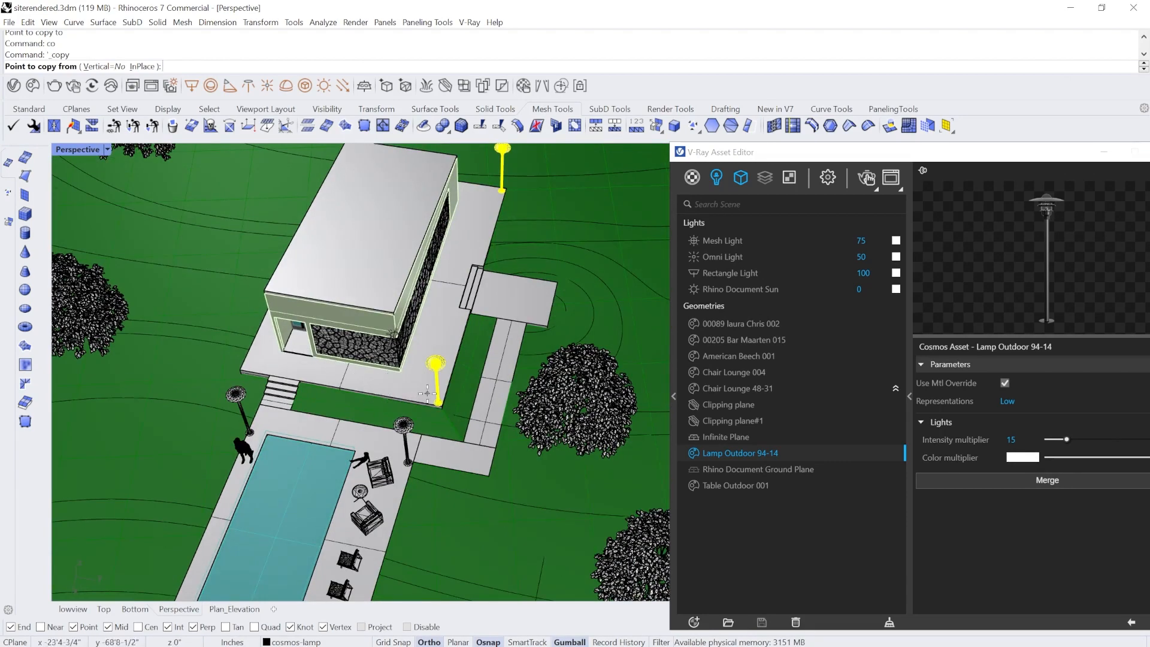
scroll(422, 383, up, 5)
click(386, 400)
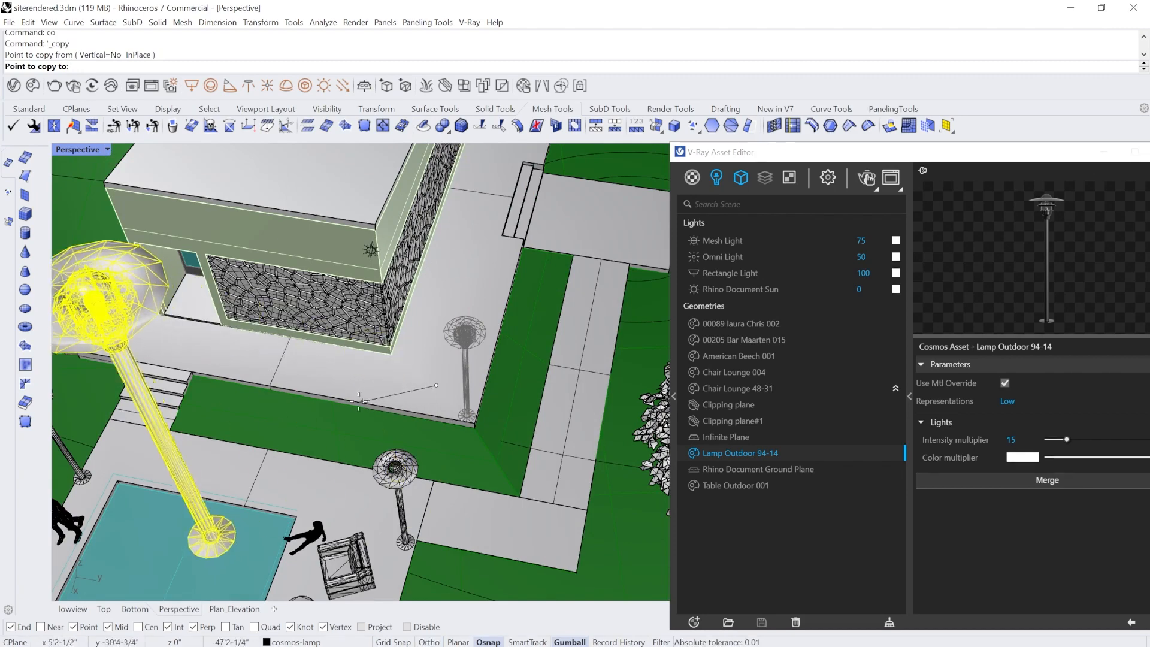
key(Escape)
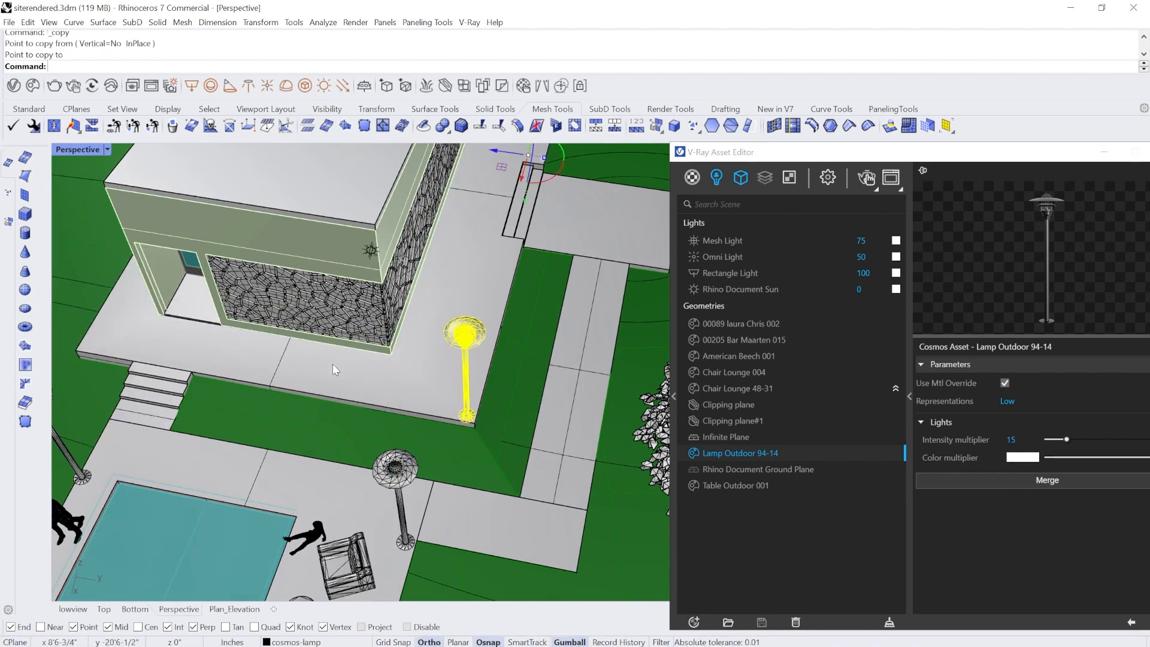
Copy the two selected platform lamps in the Top view straight across to the opposite side of the house.
double_click(94, 149)
scroll(228, 347, down, 5)
scroll(221, 327, up, 3)
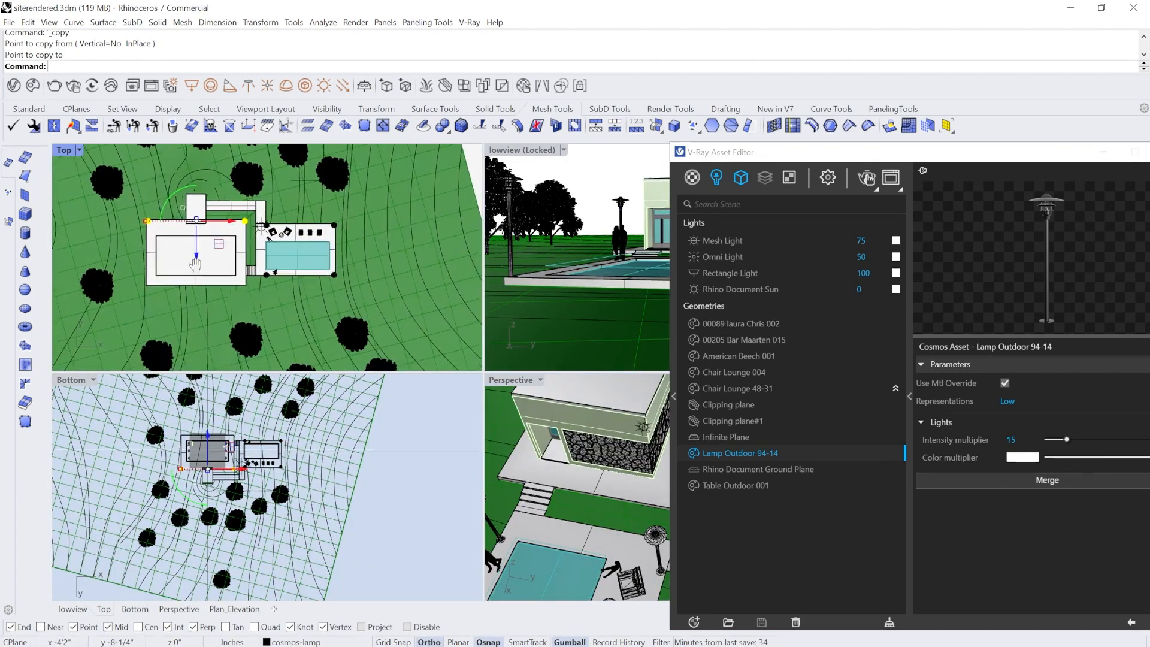
text(co)
key(Return)
click(133, 192)
scroll(132, 273, up, 2)
scroll(132, 273, up, 3)
click(117, 289)
key(Return)
Start a production render of the full lowview image with region rendering turned off.
double_click(509, 150)
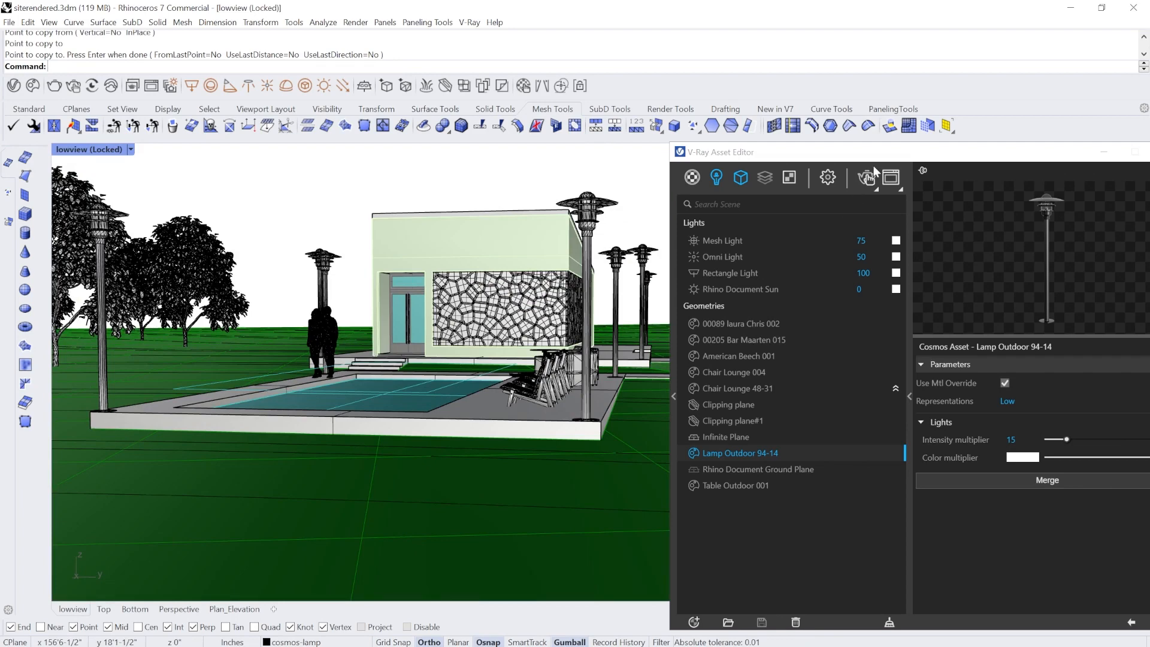
click(867, 189)
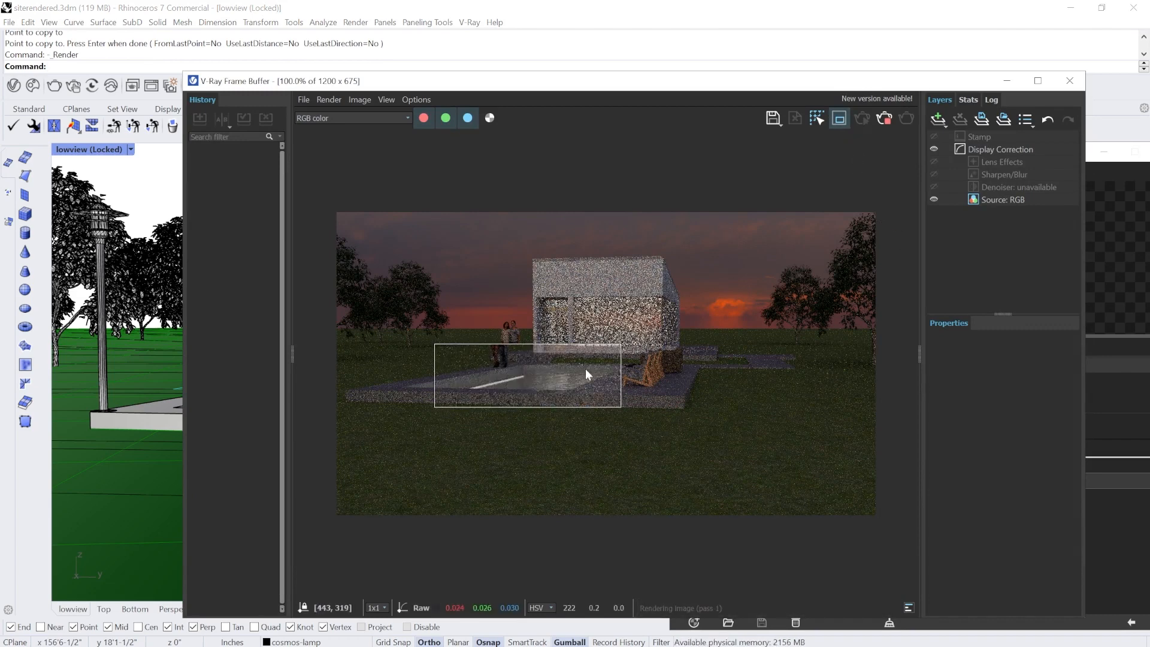
click(884, 118)
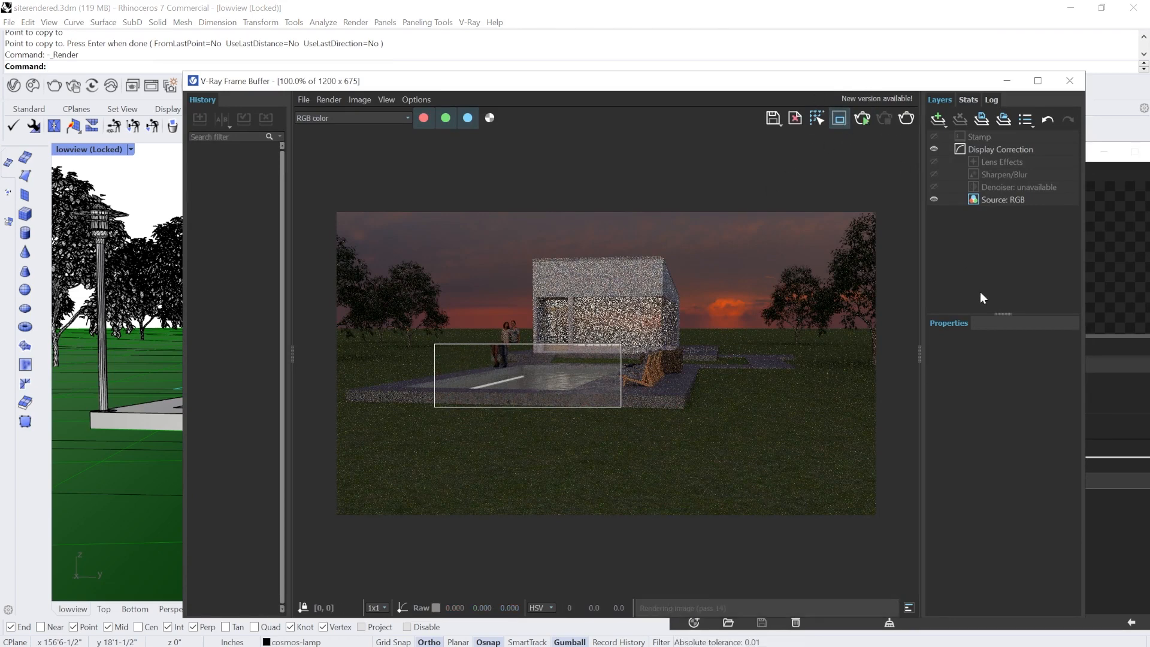
click(839, 124)
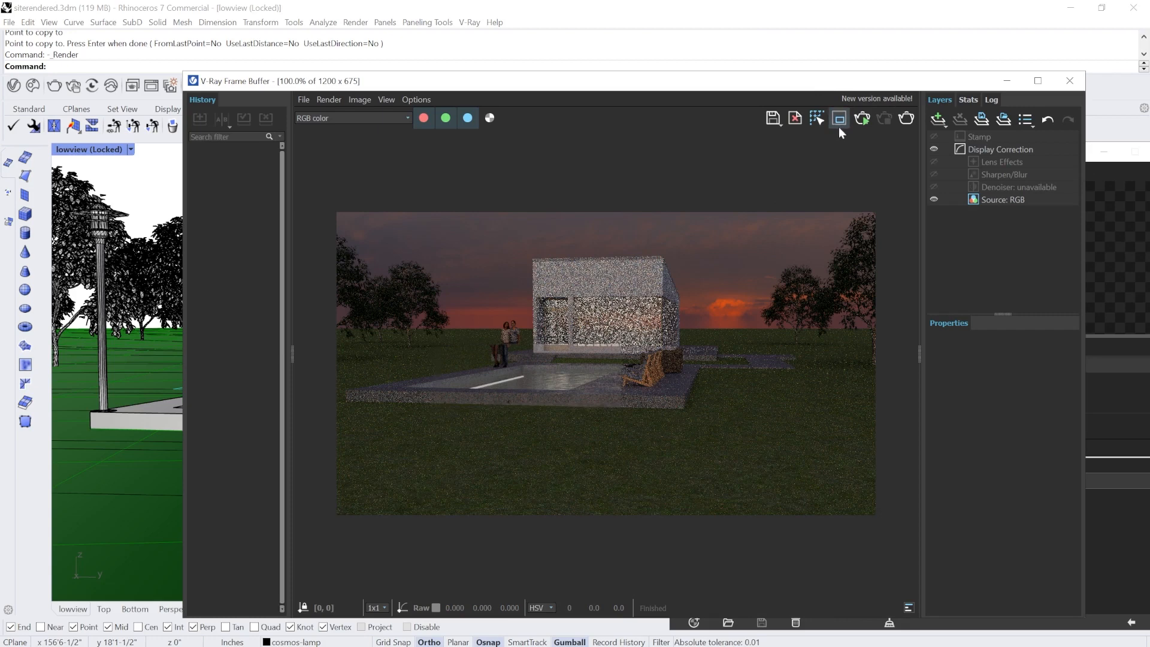
click(906, 119)
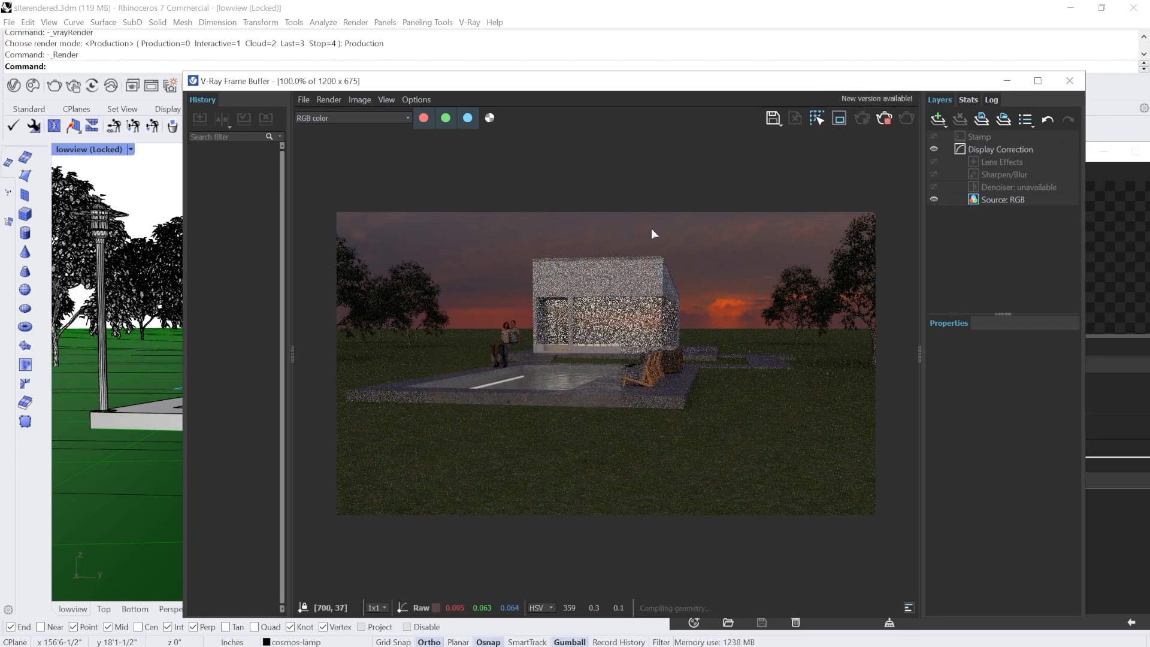